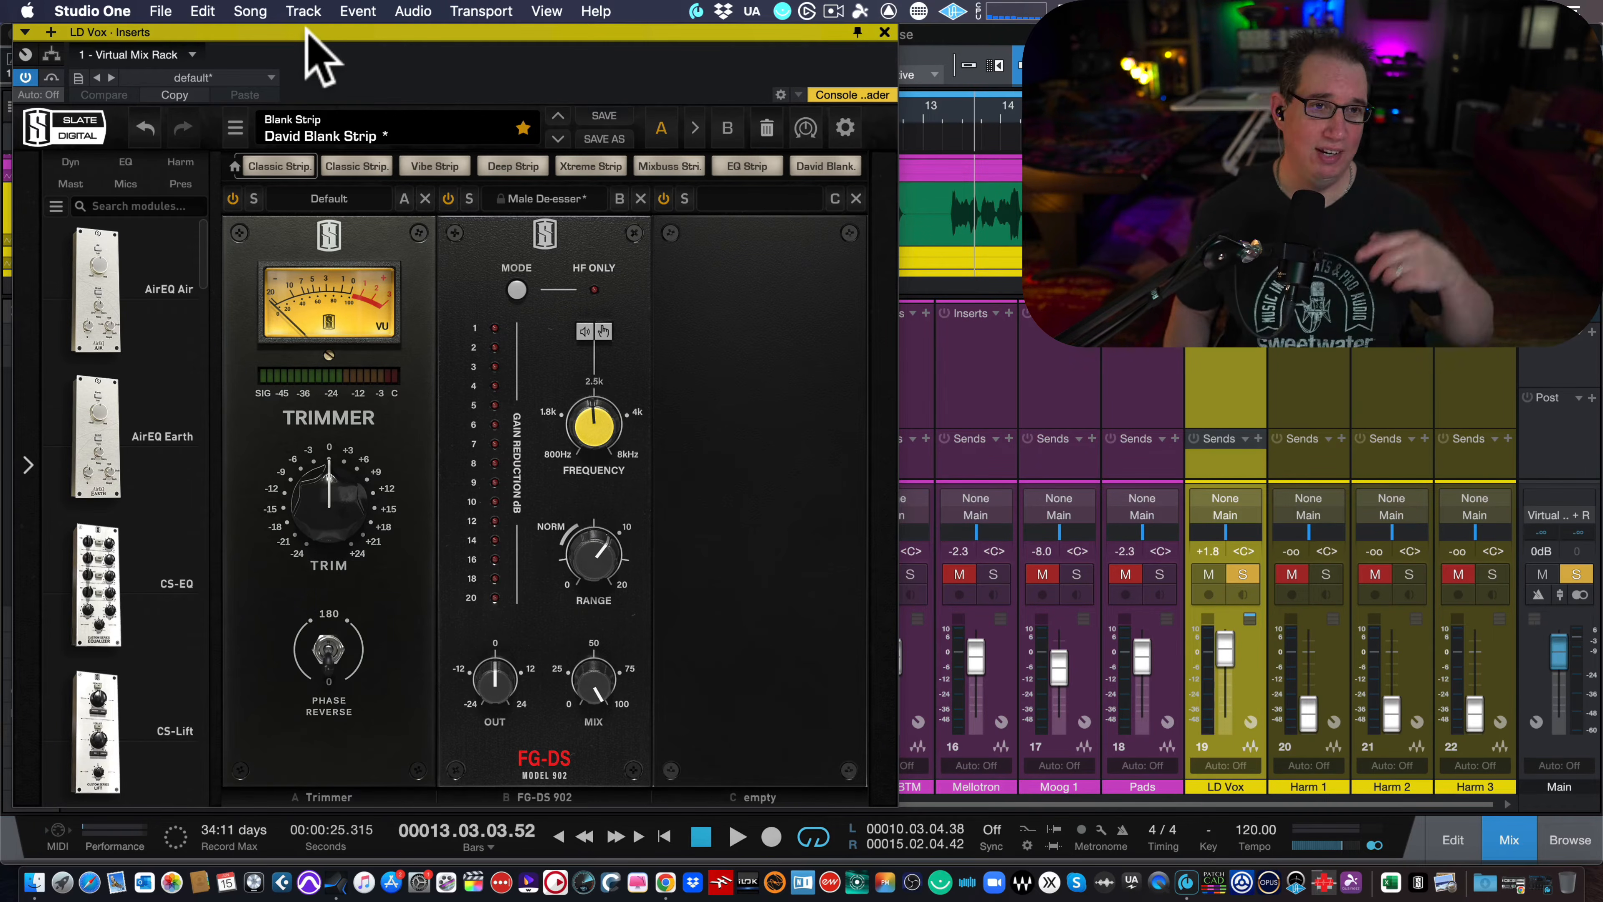
Step: Close the LD Vox inserts window and collapse the mixer console to its smaller height
drag(329, 32, 377, 27)
click(377, 26)
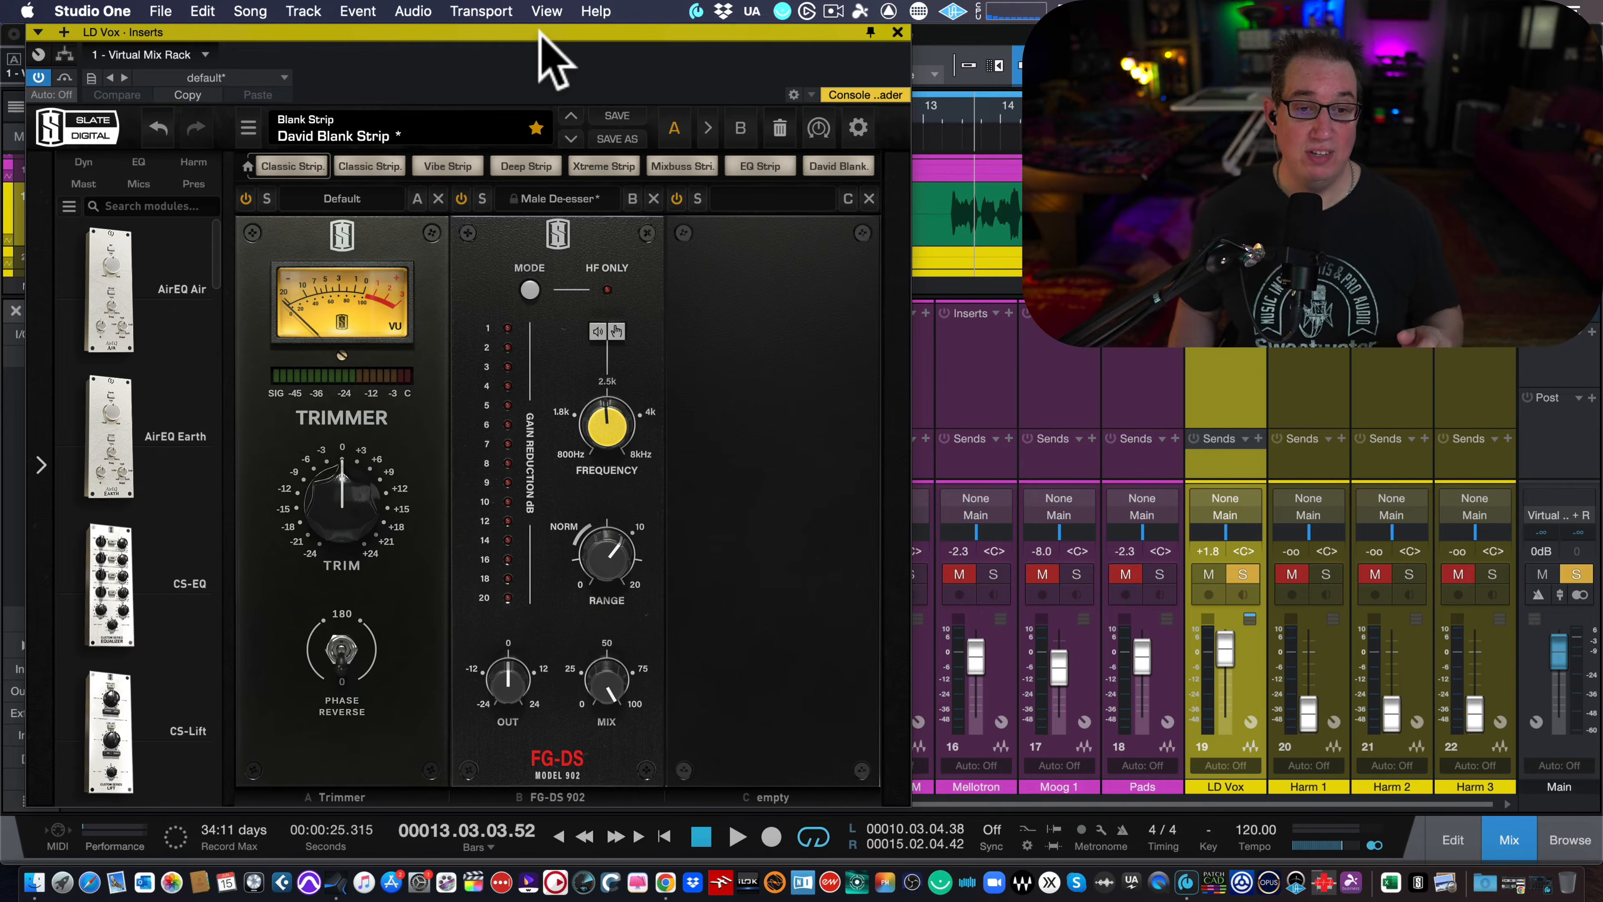
drag(540, 35, 546, 35)
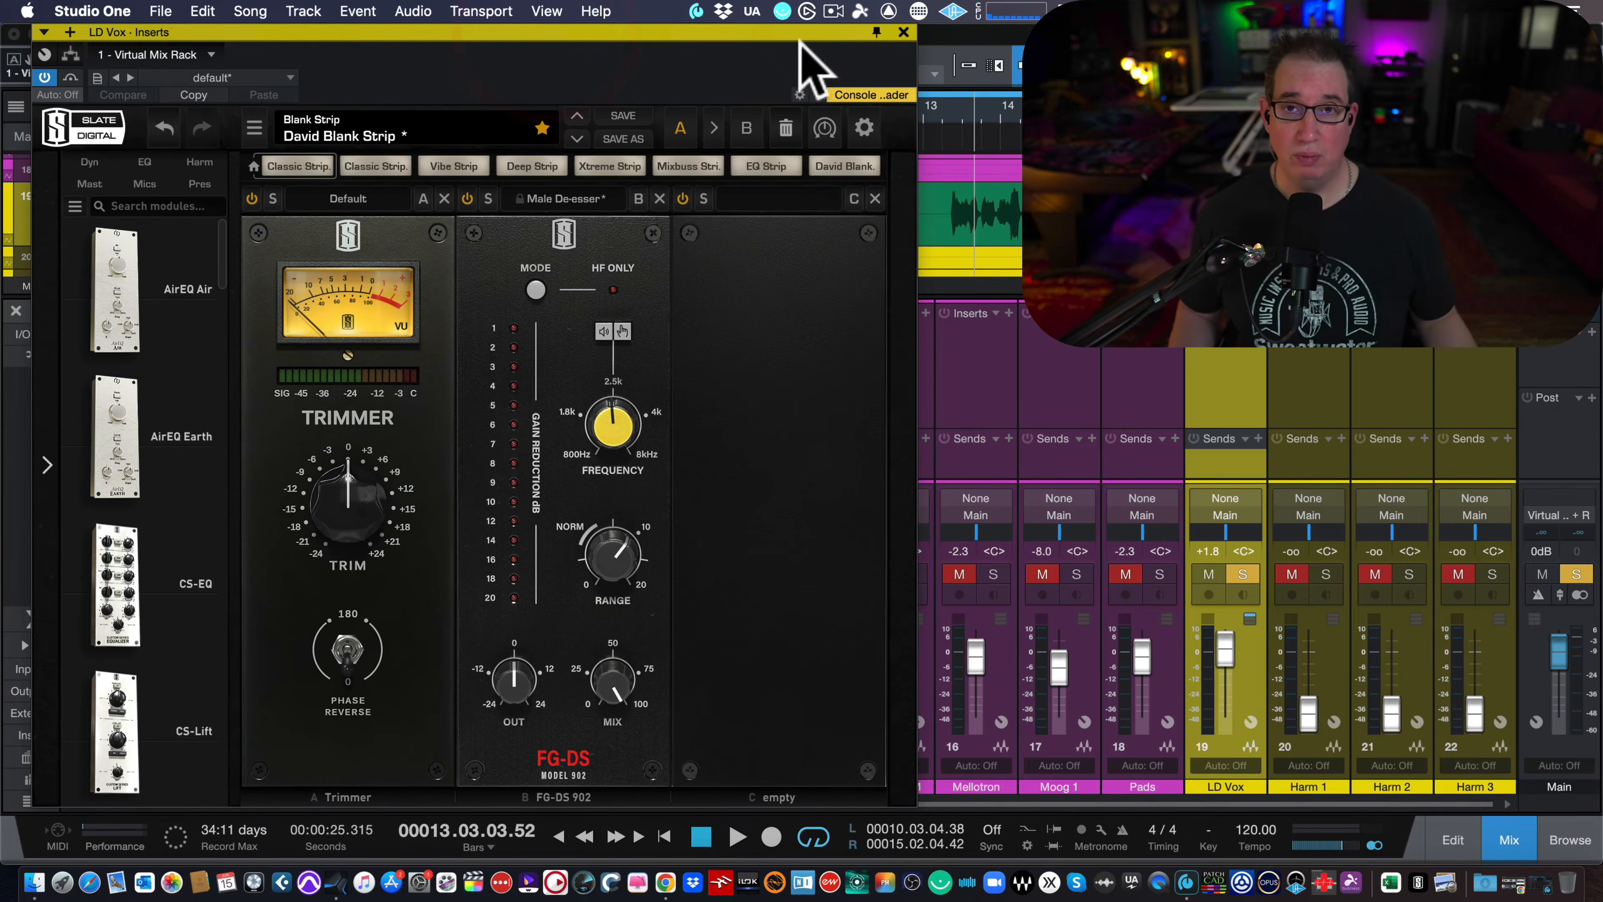
click(904, 32)
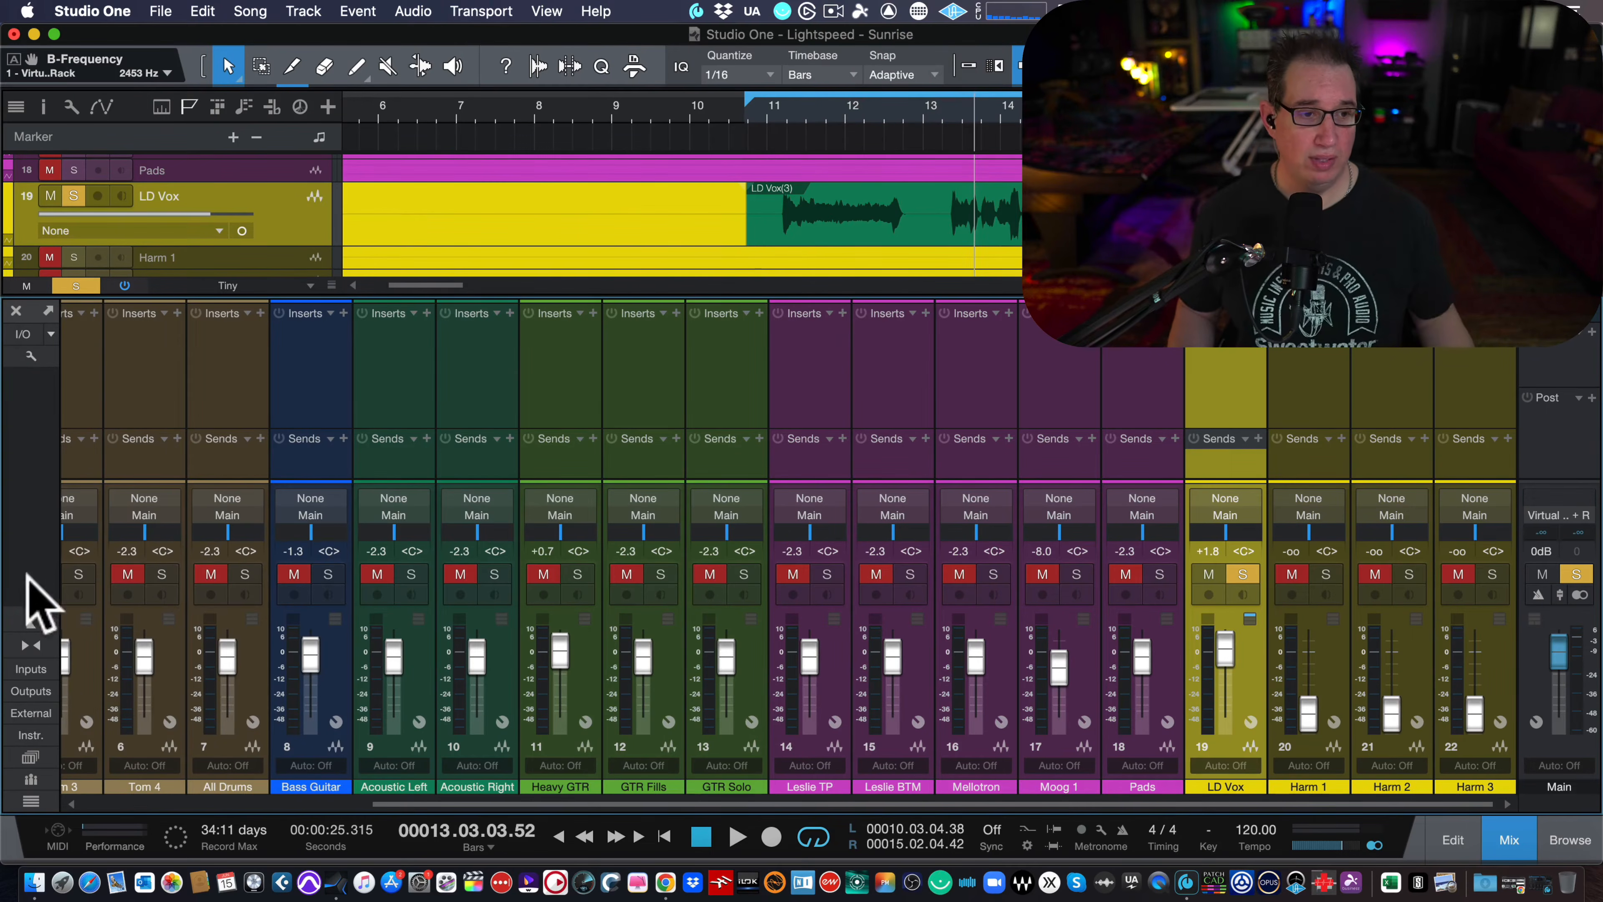
click(31, 617)
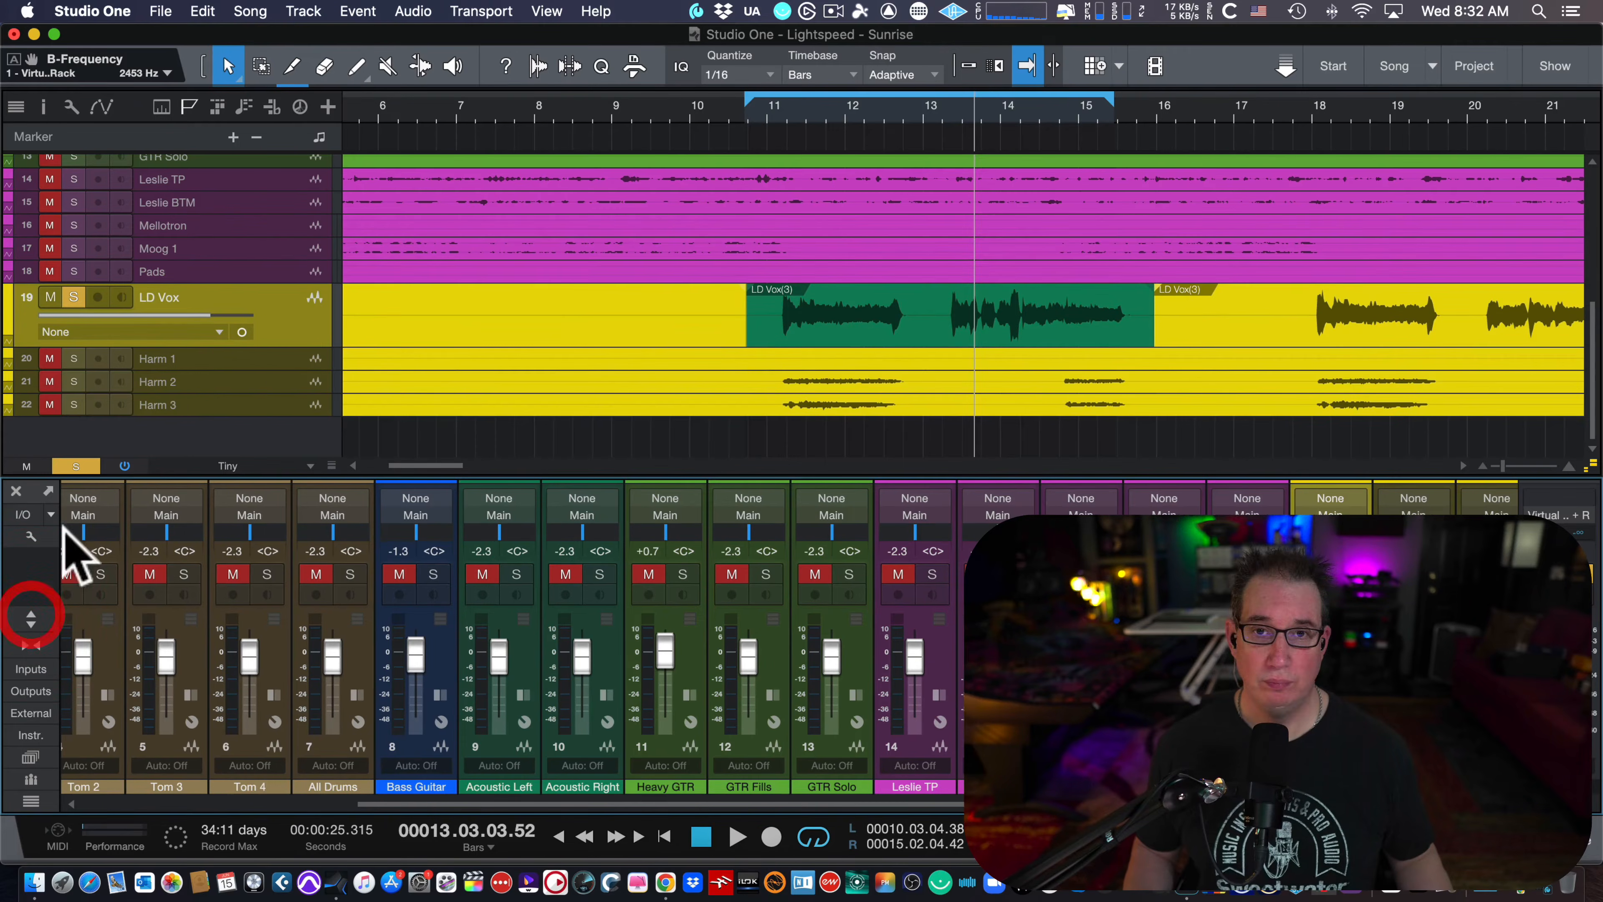
Step: Enlarge the LD Vox track and place the playback position just before bar 11, near the start of its clip
drag(246, 348, 247, 414)
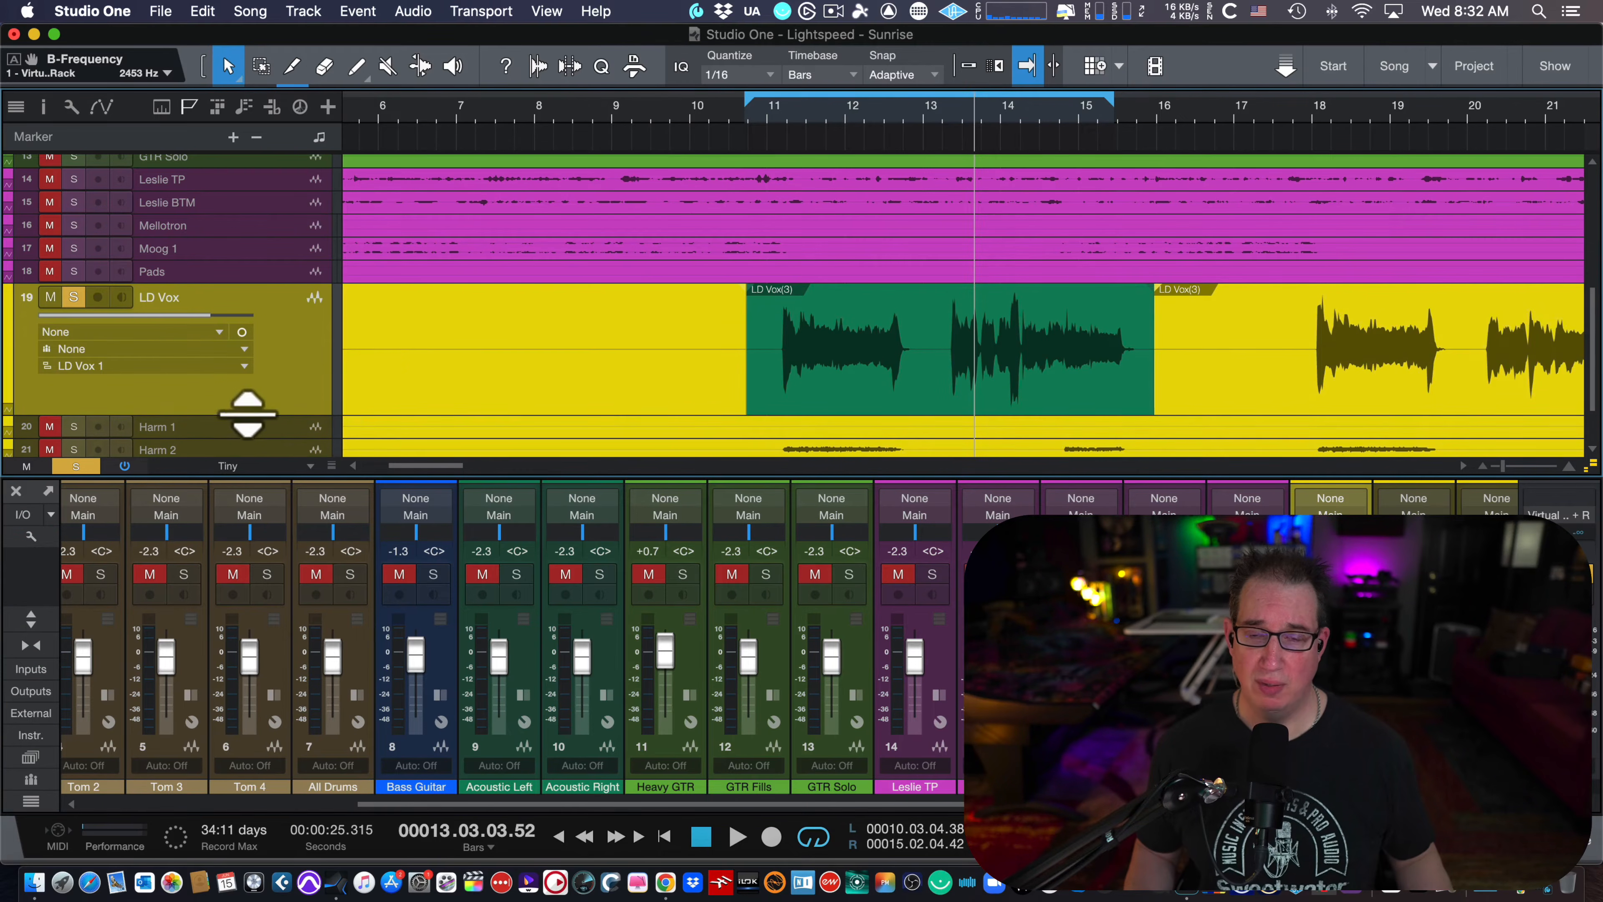
click(762, 109)
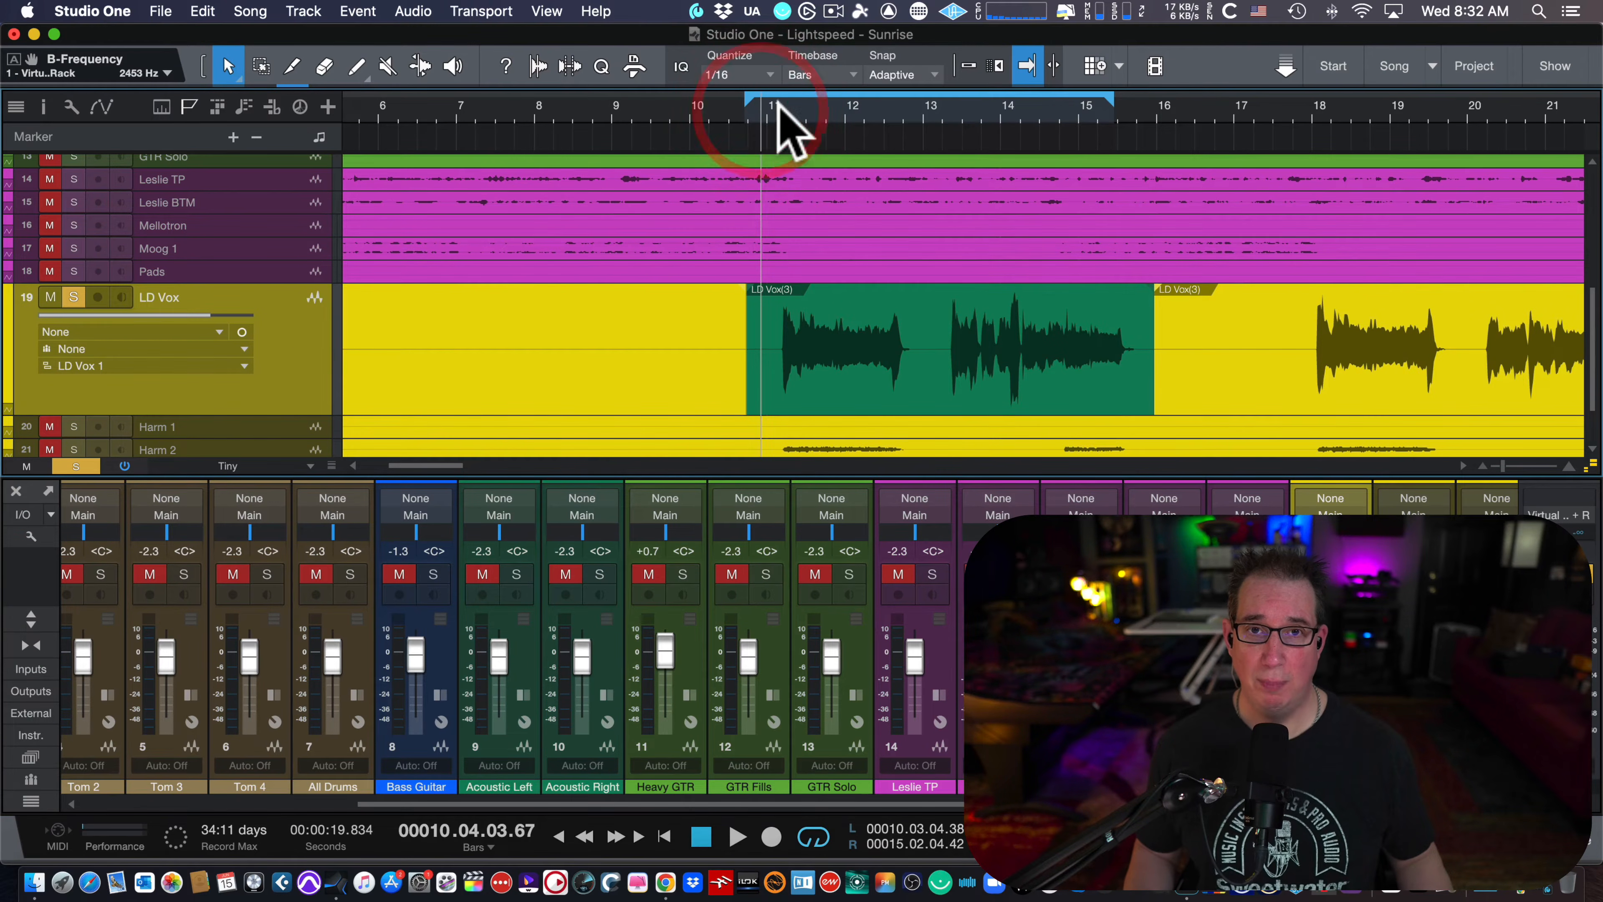
scroll(779, 113, up, 3)
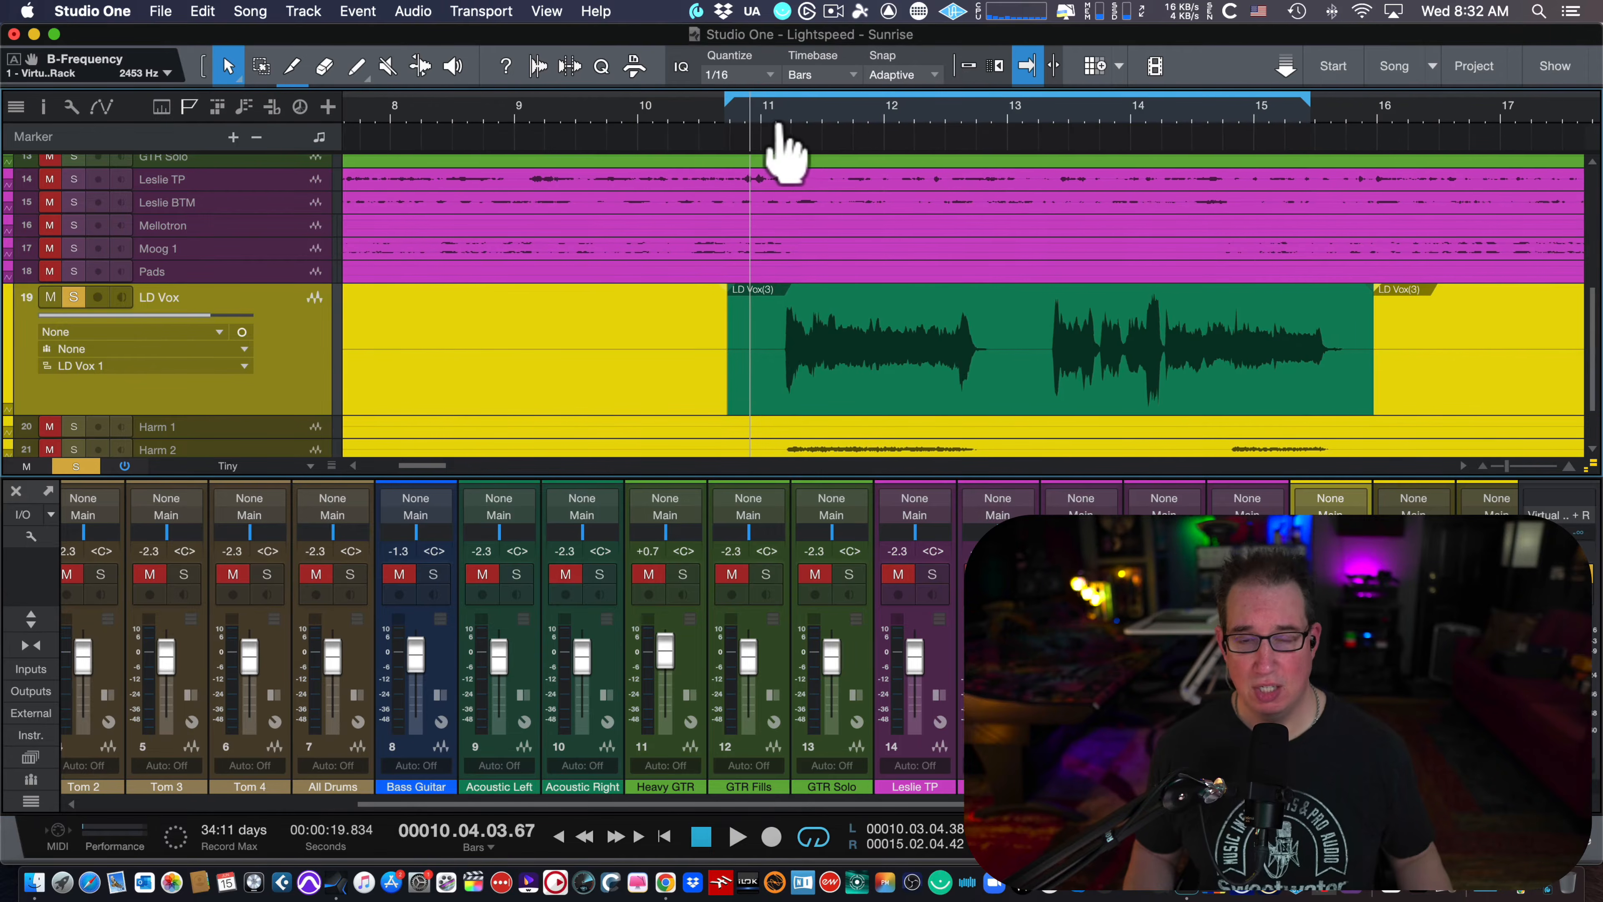
scroll(779, 123, down, 1)
click(777, 123)
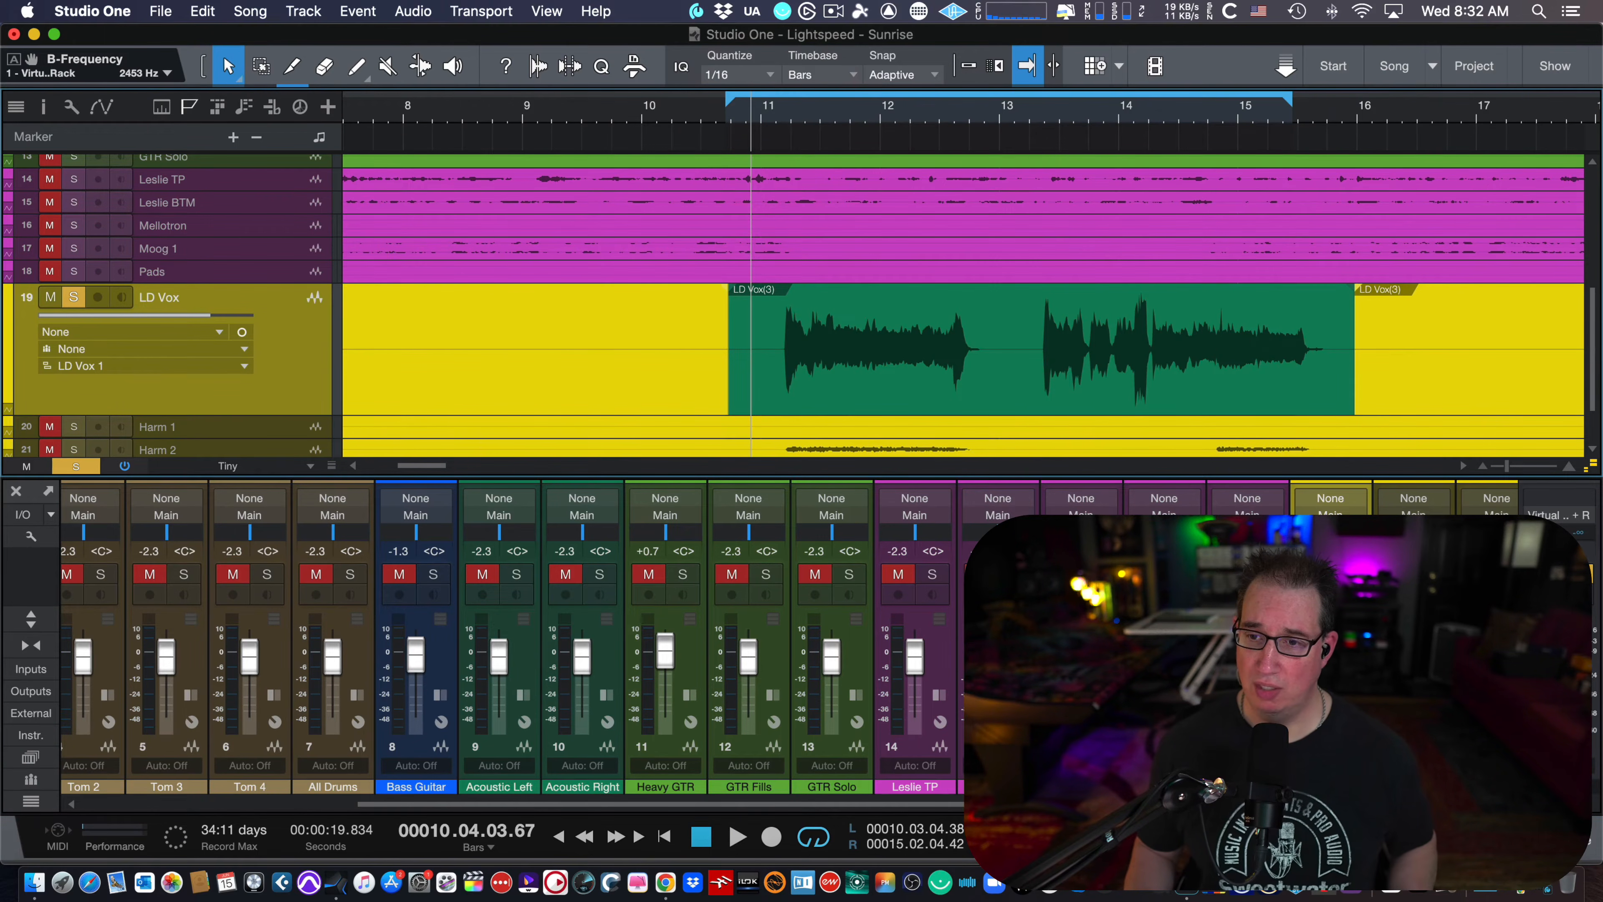
Step: Expand the LD Vox channel's inserts with the effects bypassed and play the looped vocal phrase dry
double_click(1331, 746)
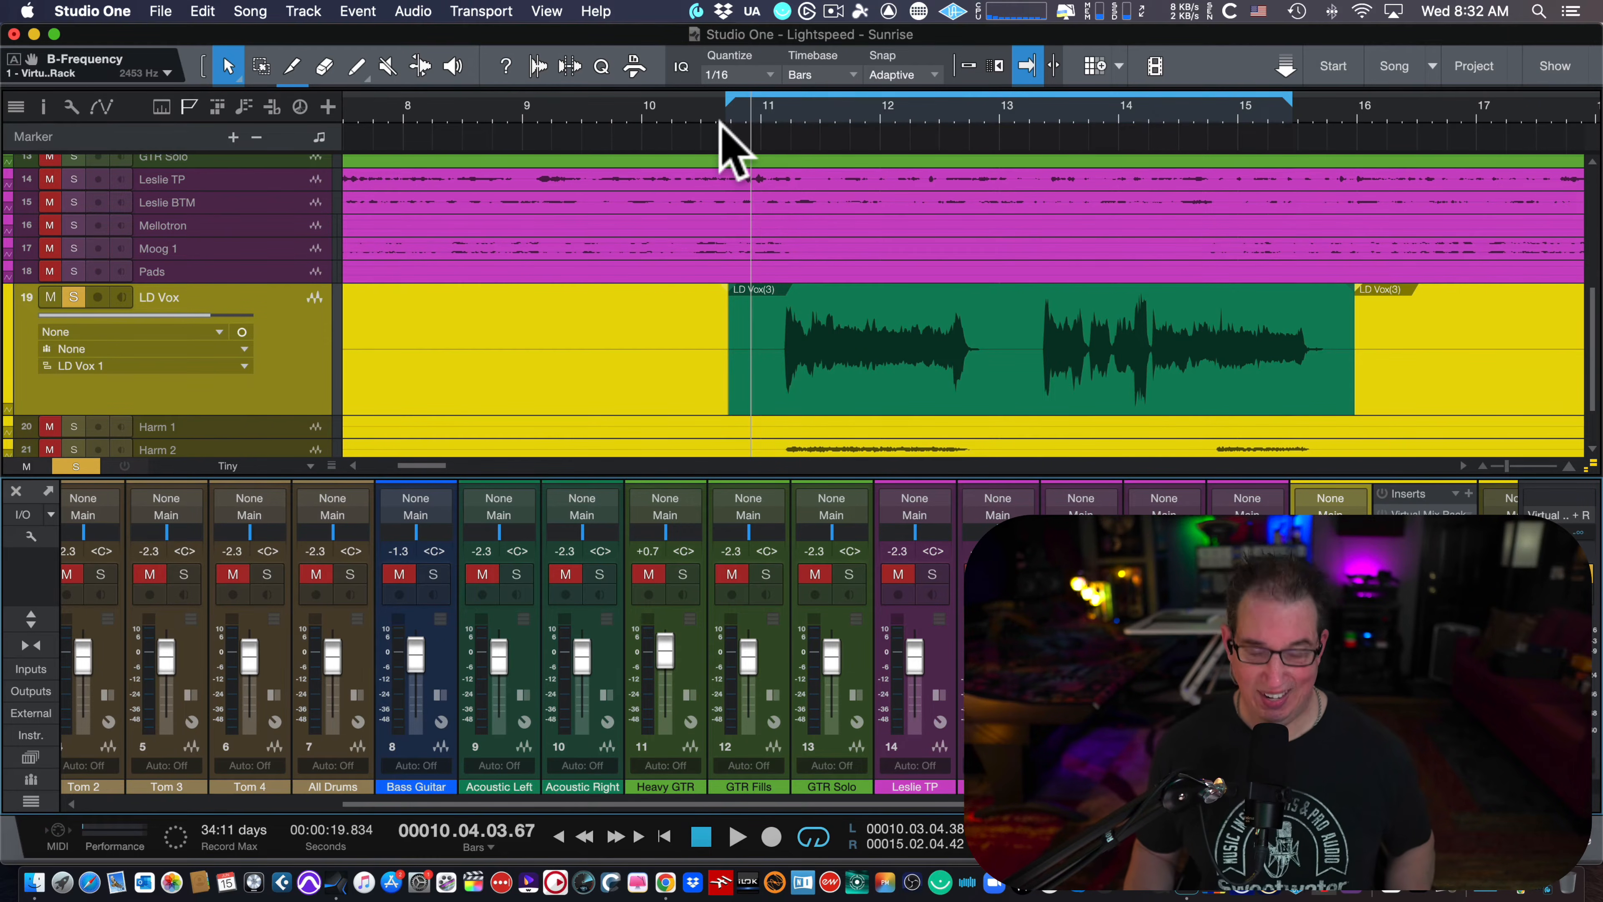
key(space)
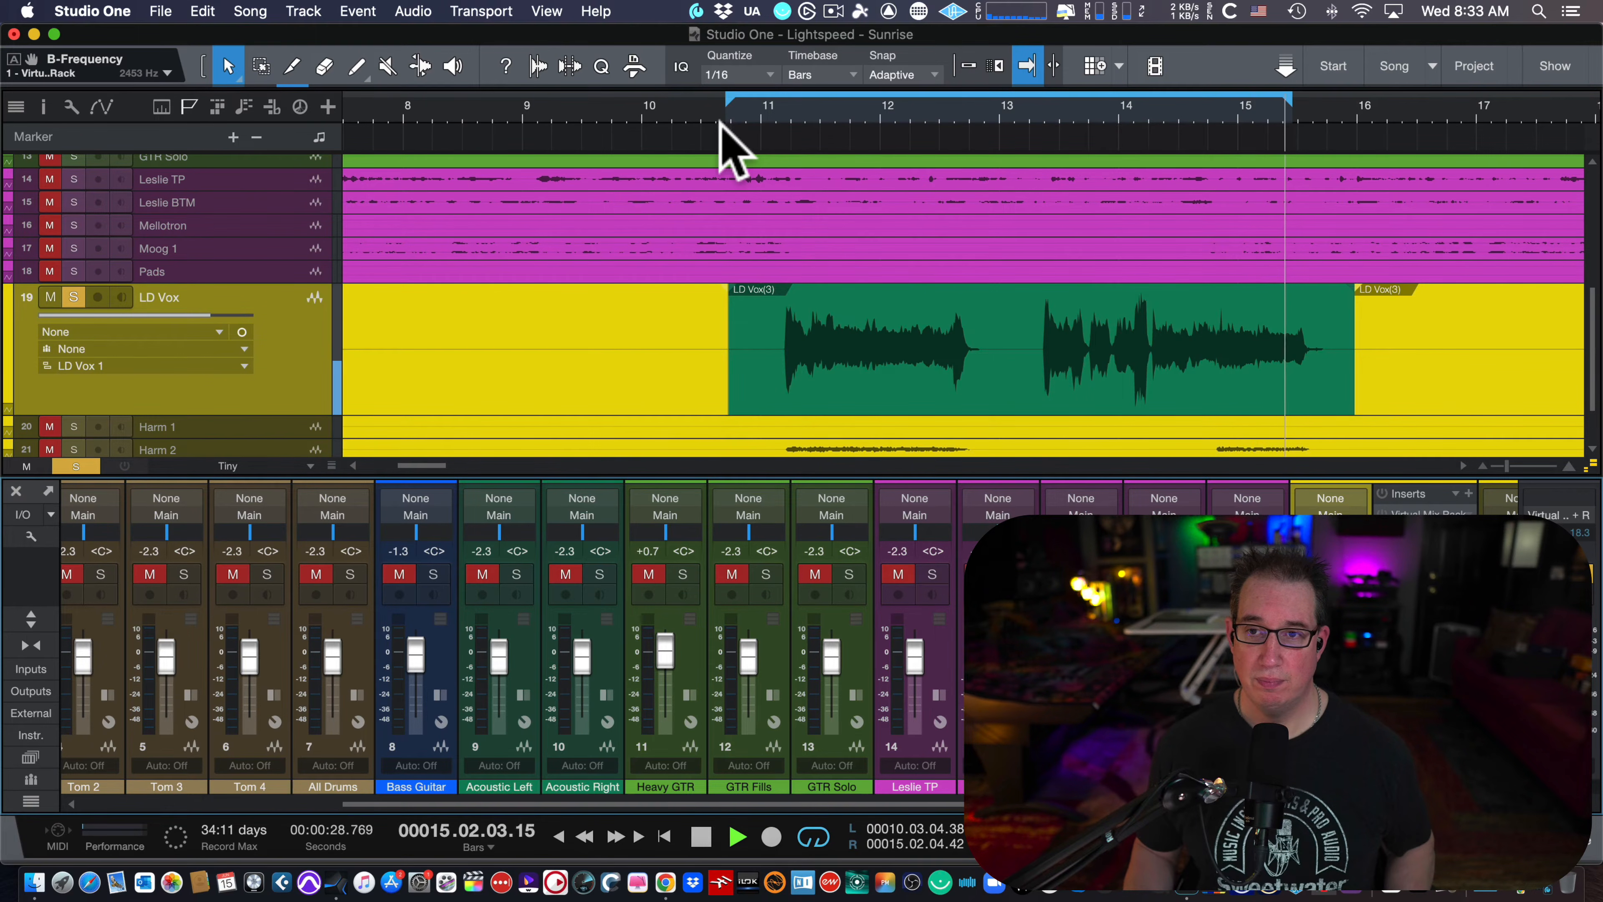
key(space)
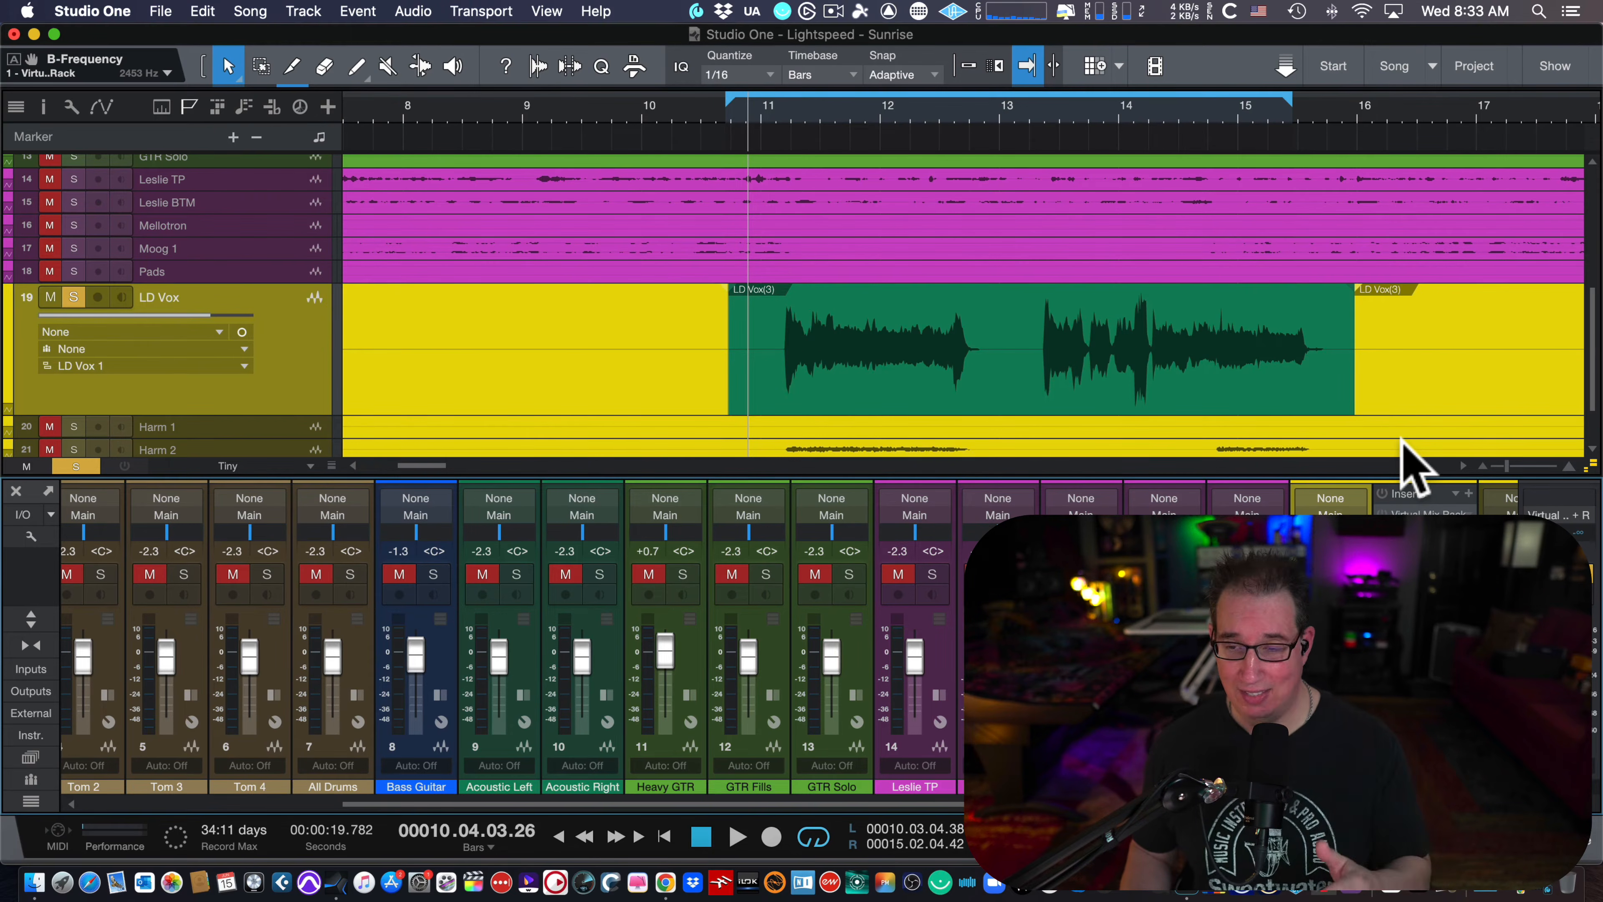
Step: Open the Virtual Mix Rack on LD Vox and browse through its list of available modules
click(1400, 508)
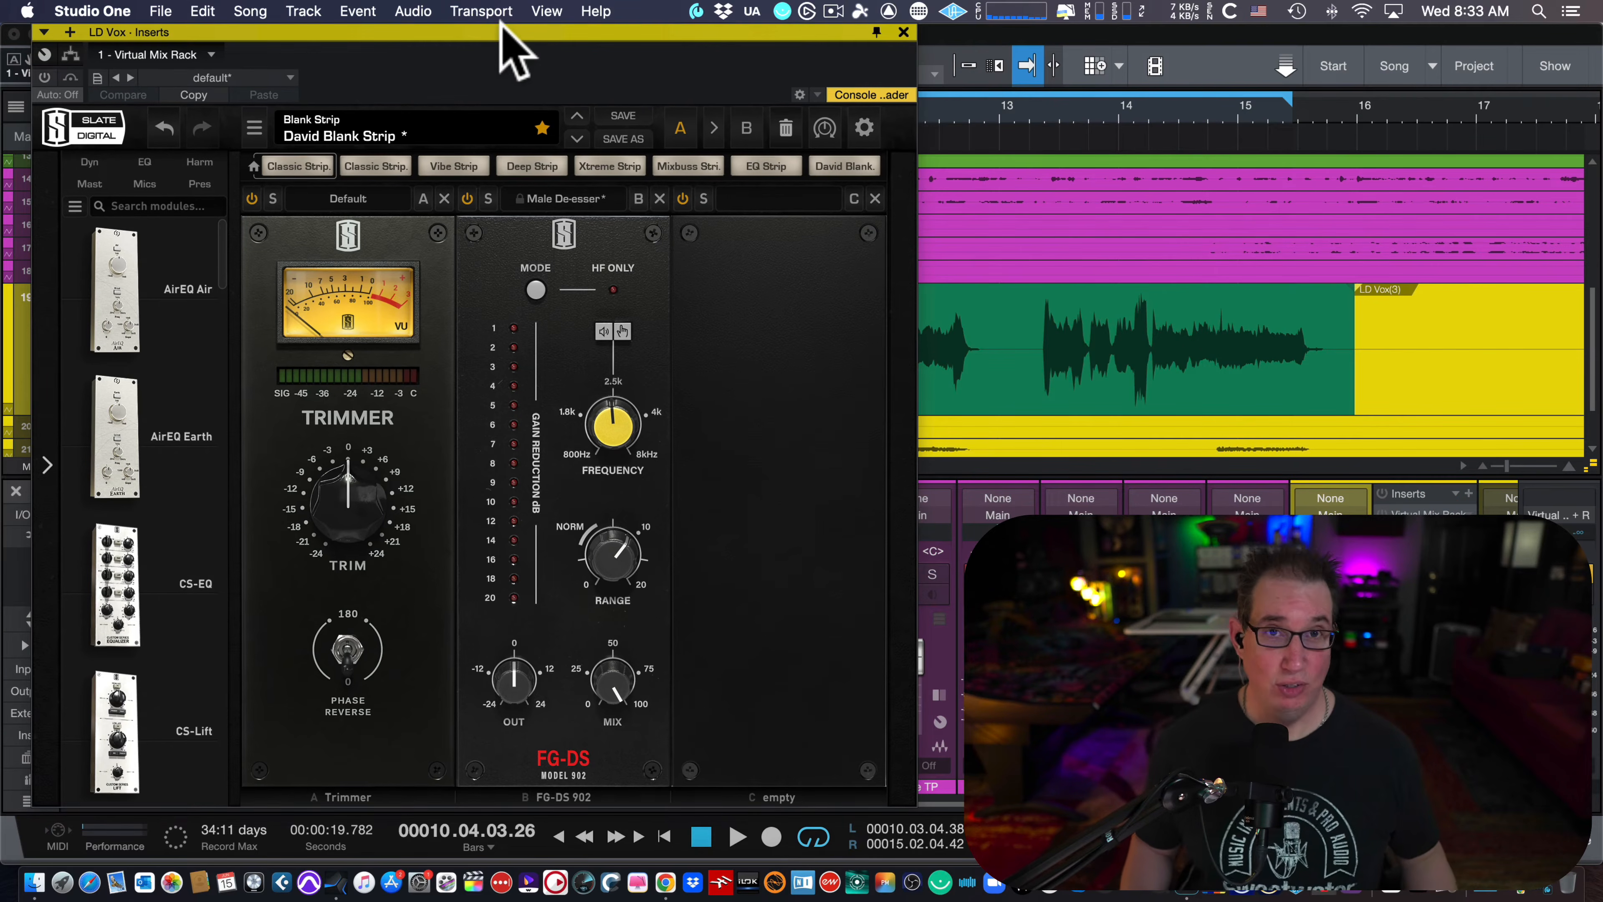
drag(501, 32, 484, 32)
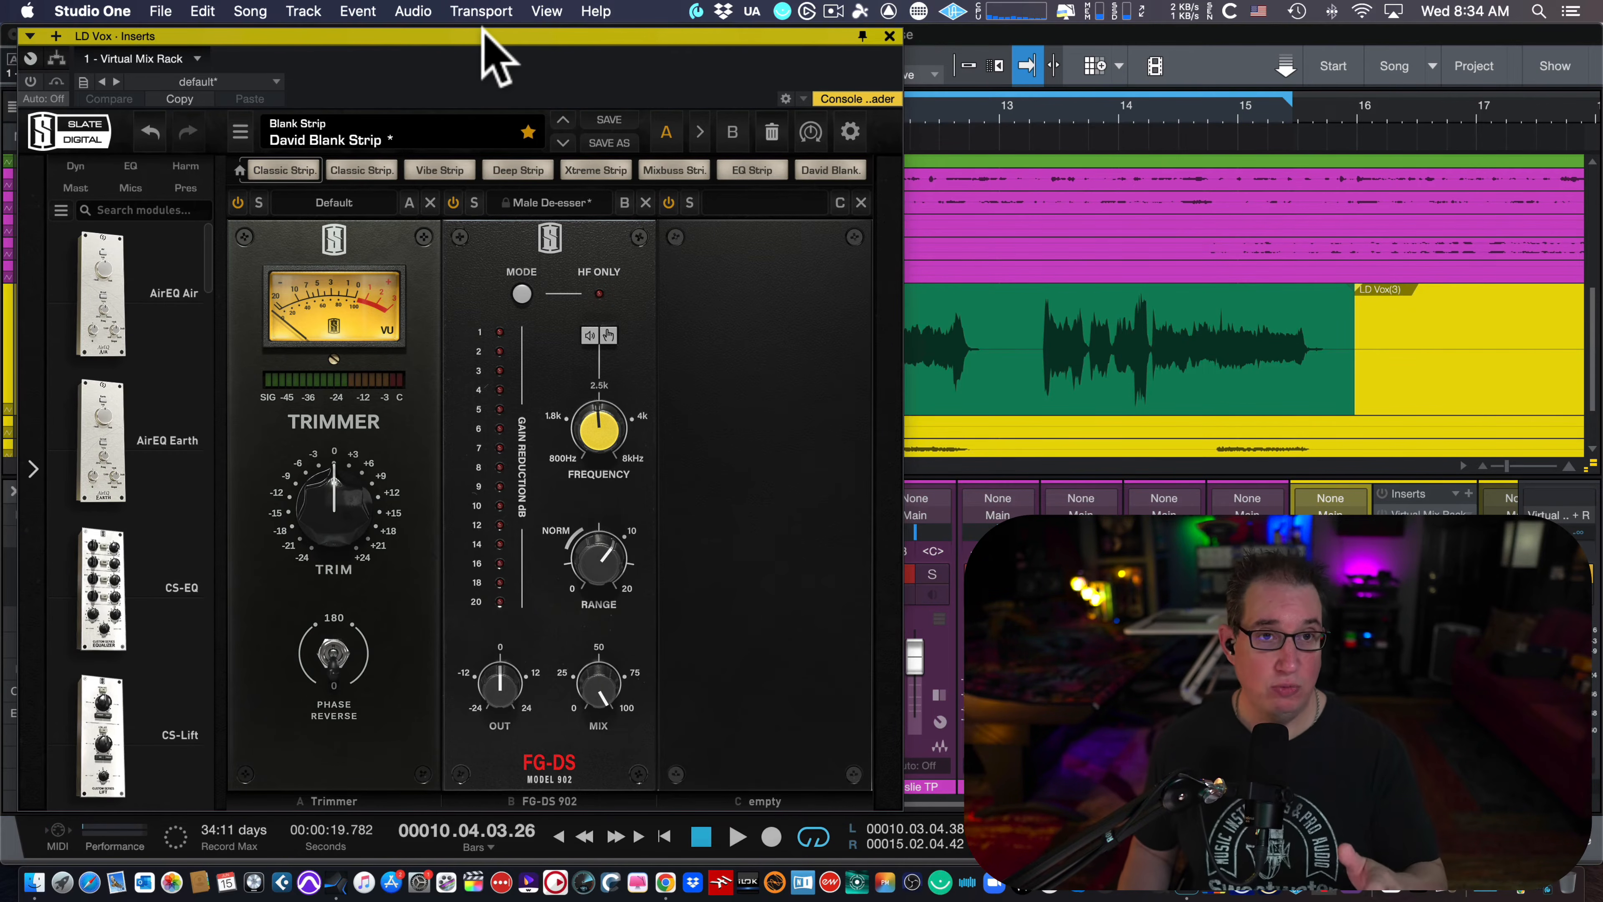
drag(484, 31, 478, 32)
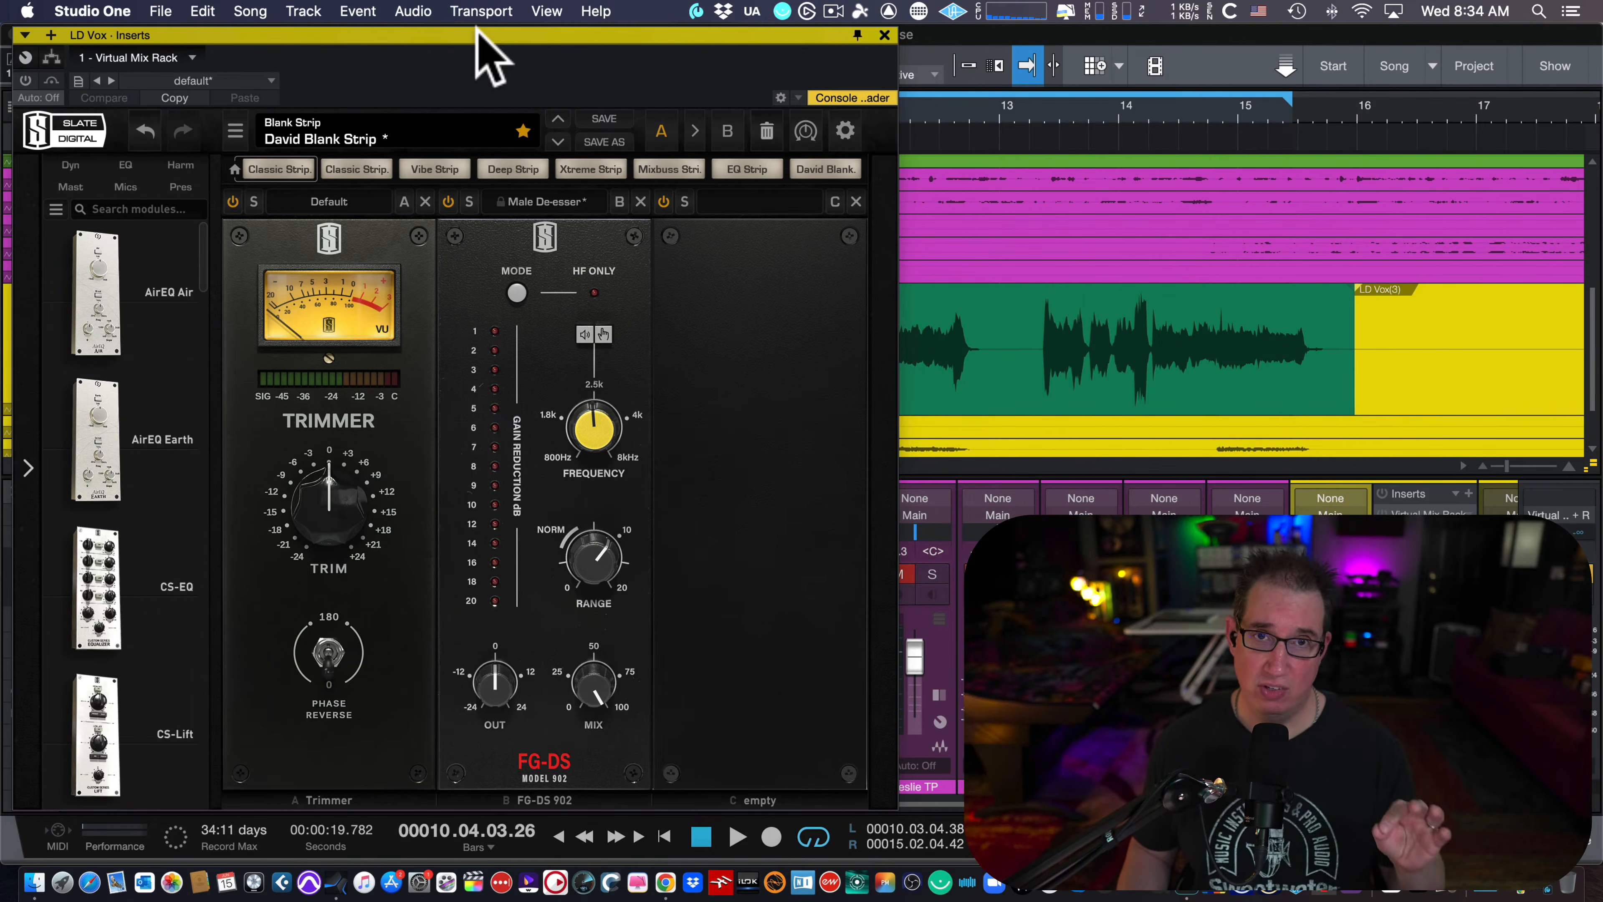
scroll(215, 268, down, 15)
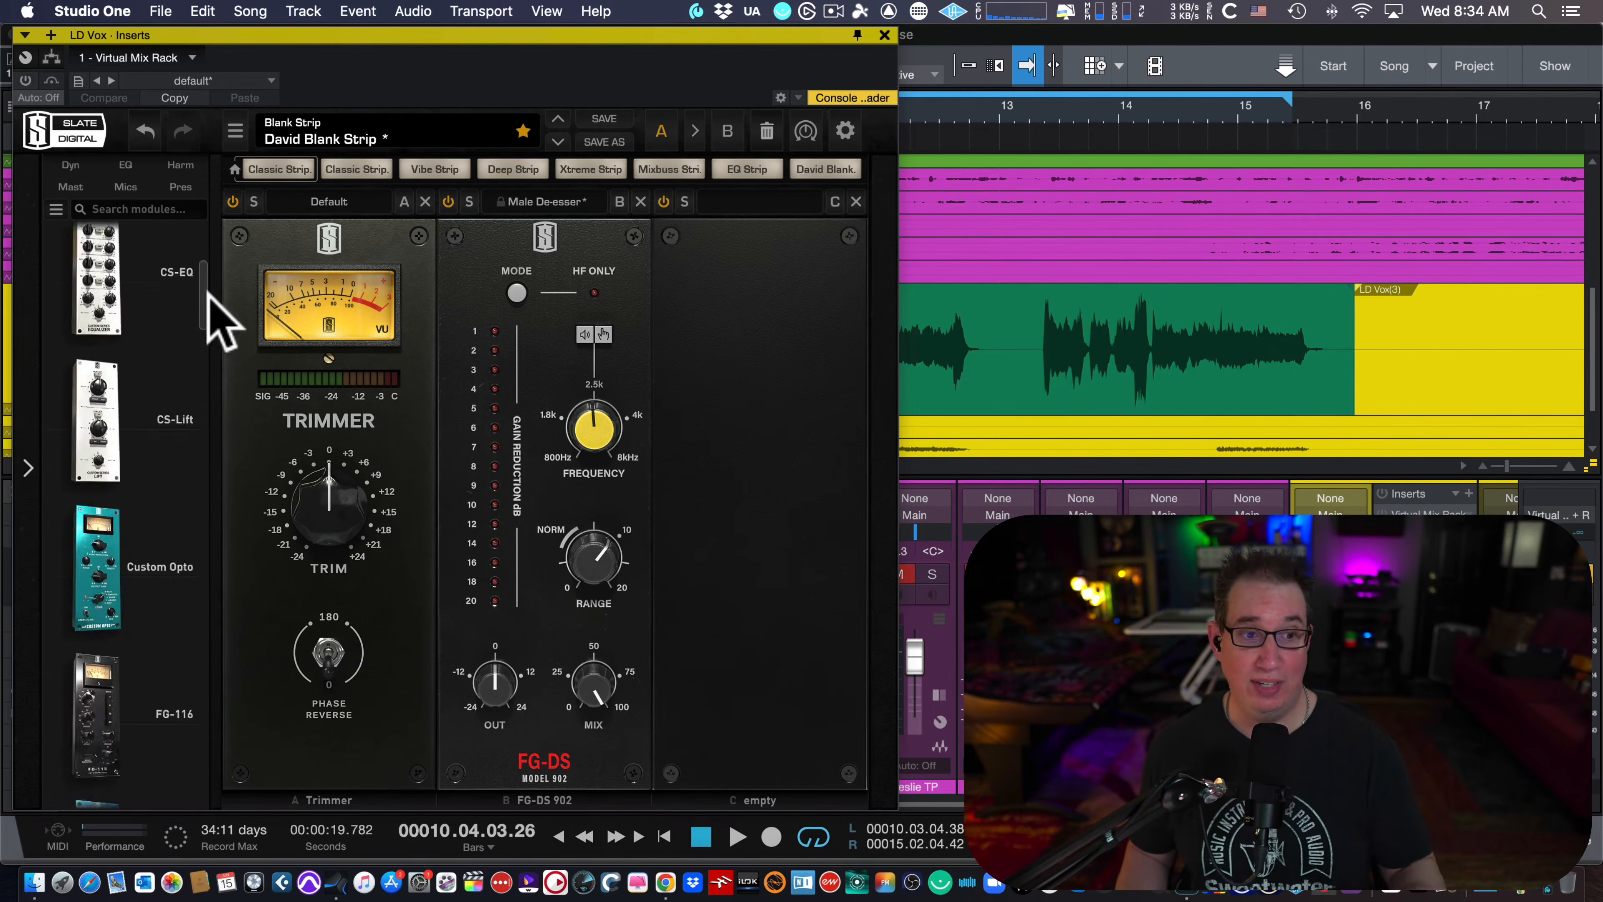
drag(220, 431, 216, 553)
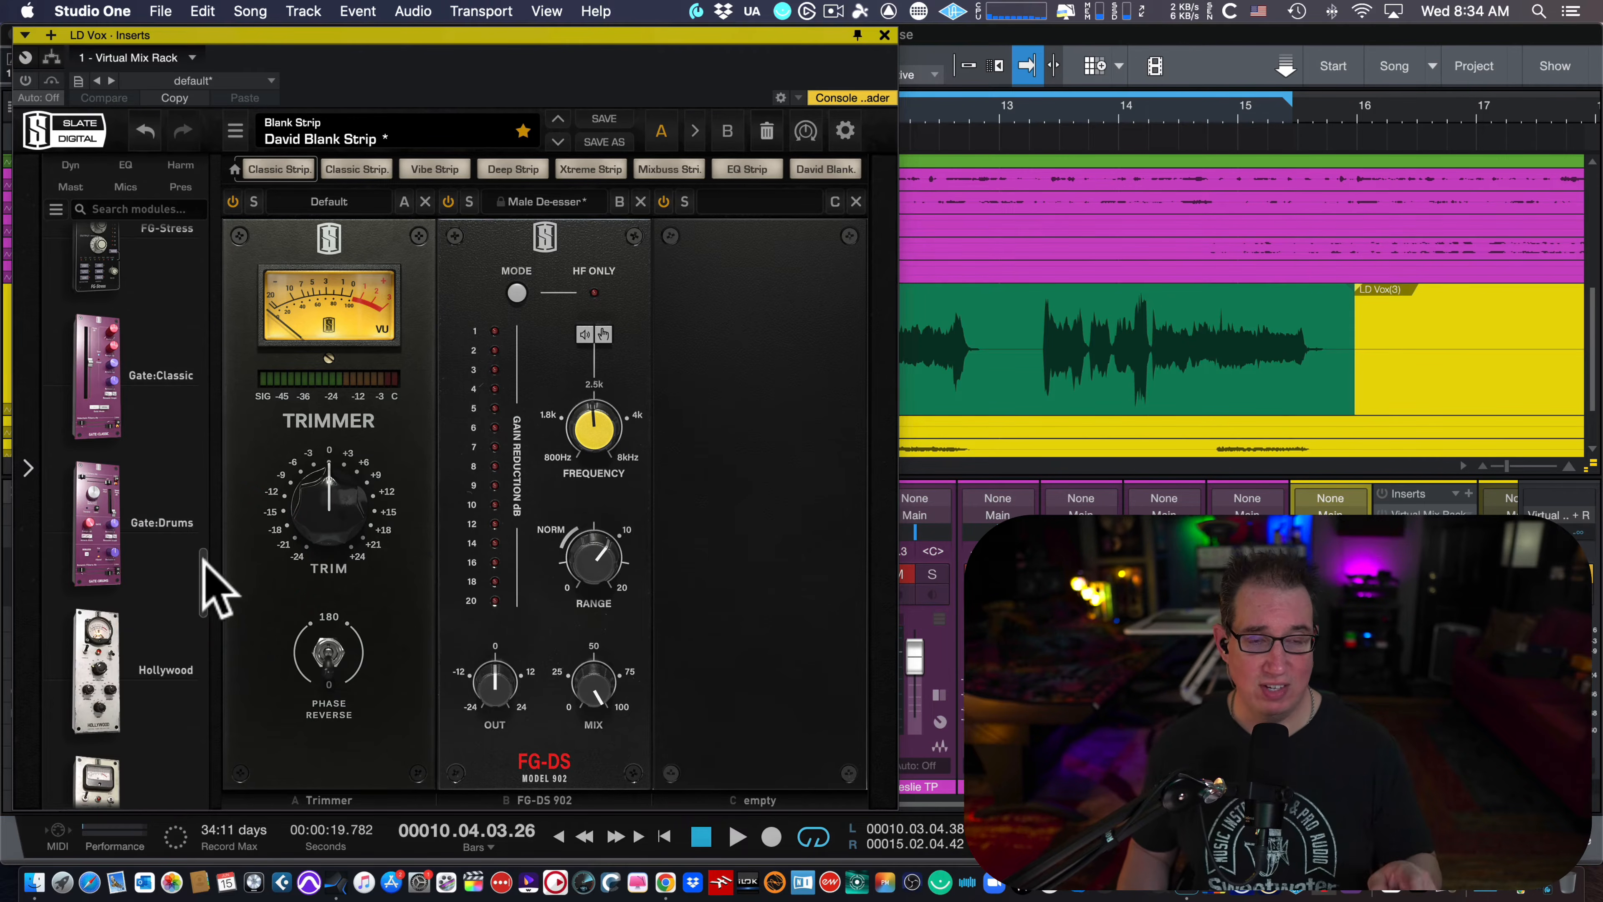
drag(203, 572, 218, 220)
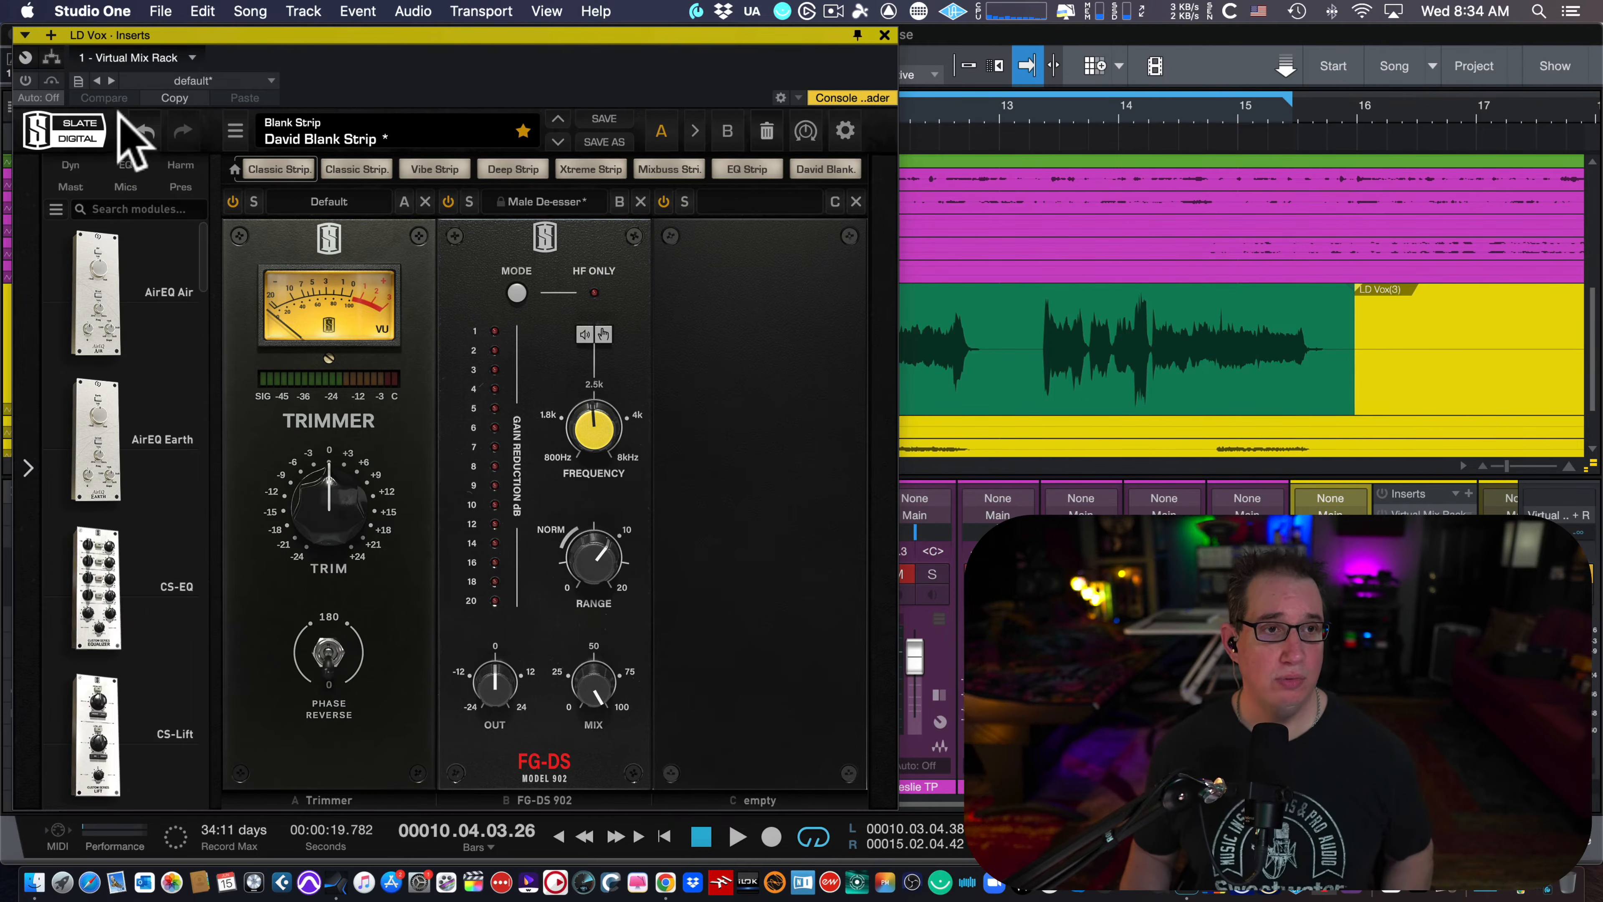
Step: Activate the Virtual Mix Rack on LD Vox and turn down the FG-DS de-esser's range
click(25, 79)
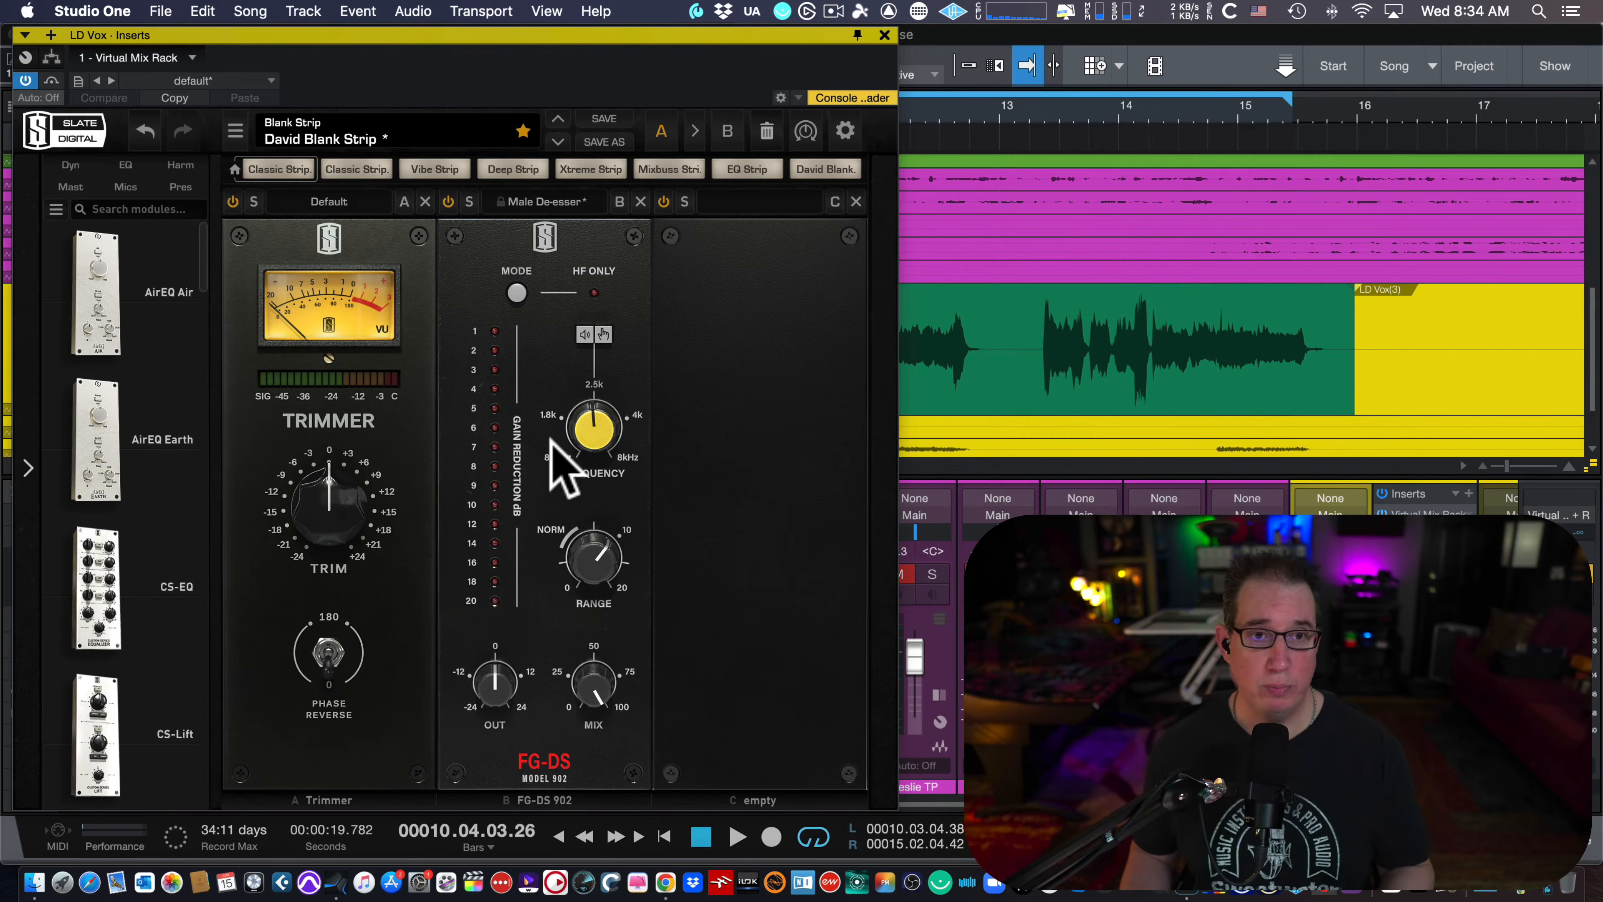
click(517, 292)
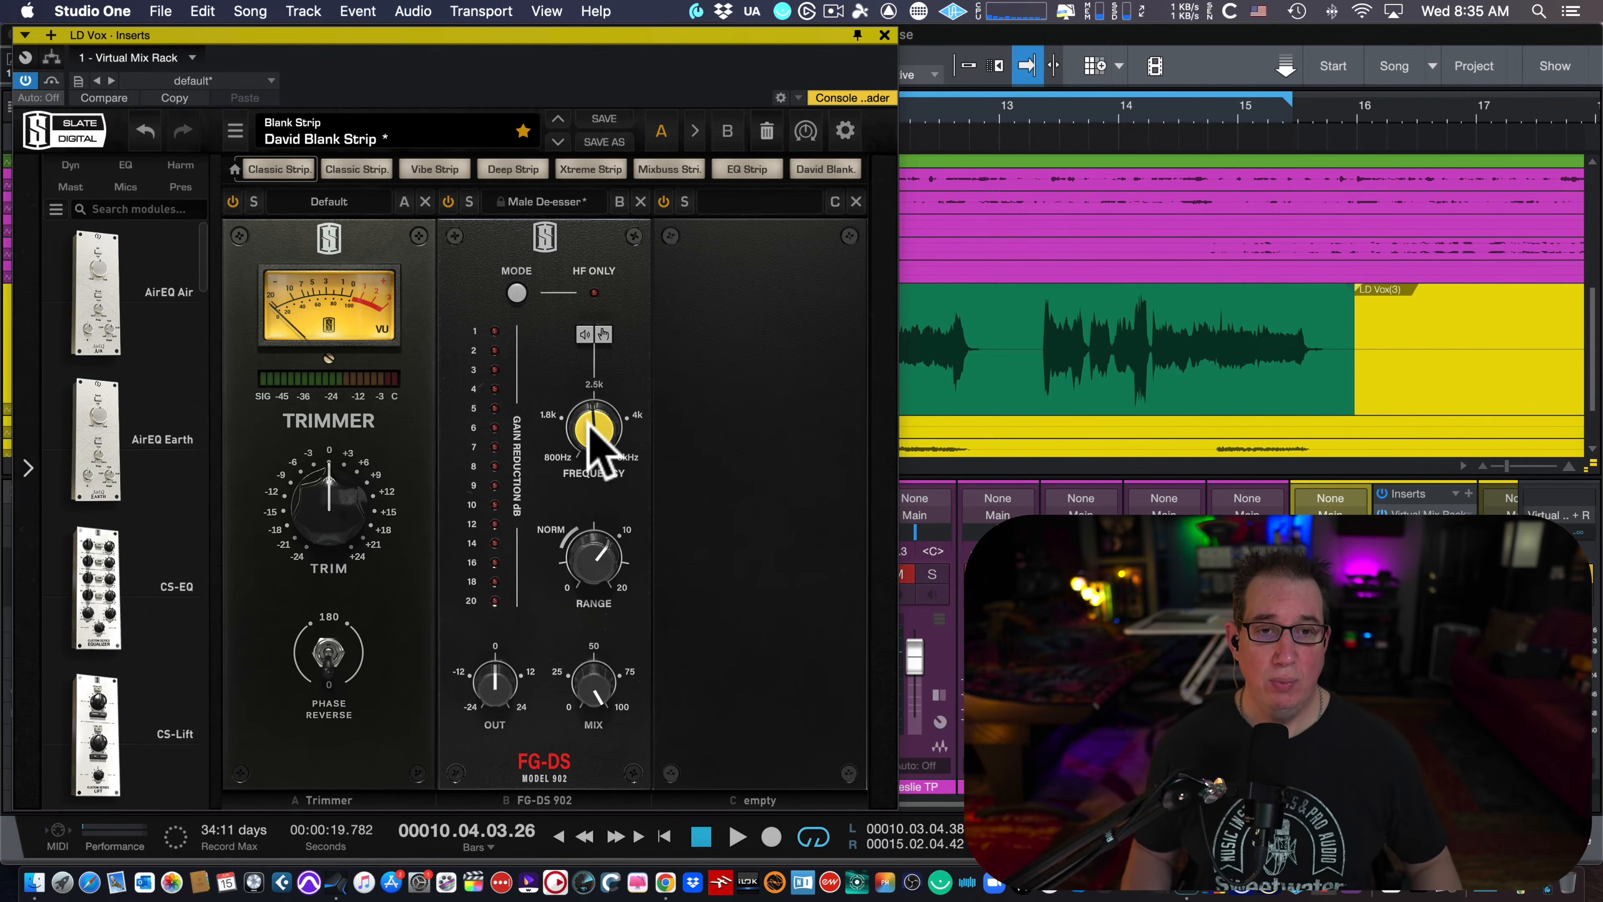
mouse_move(589, 425)
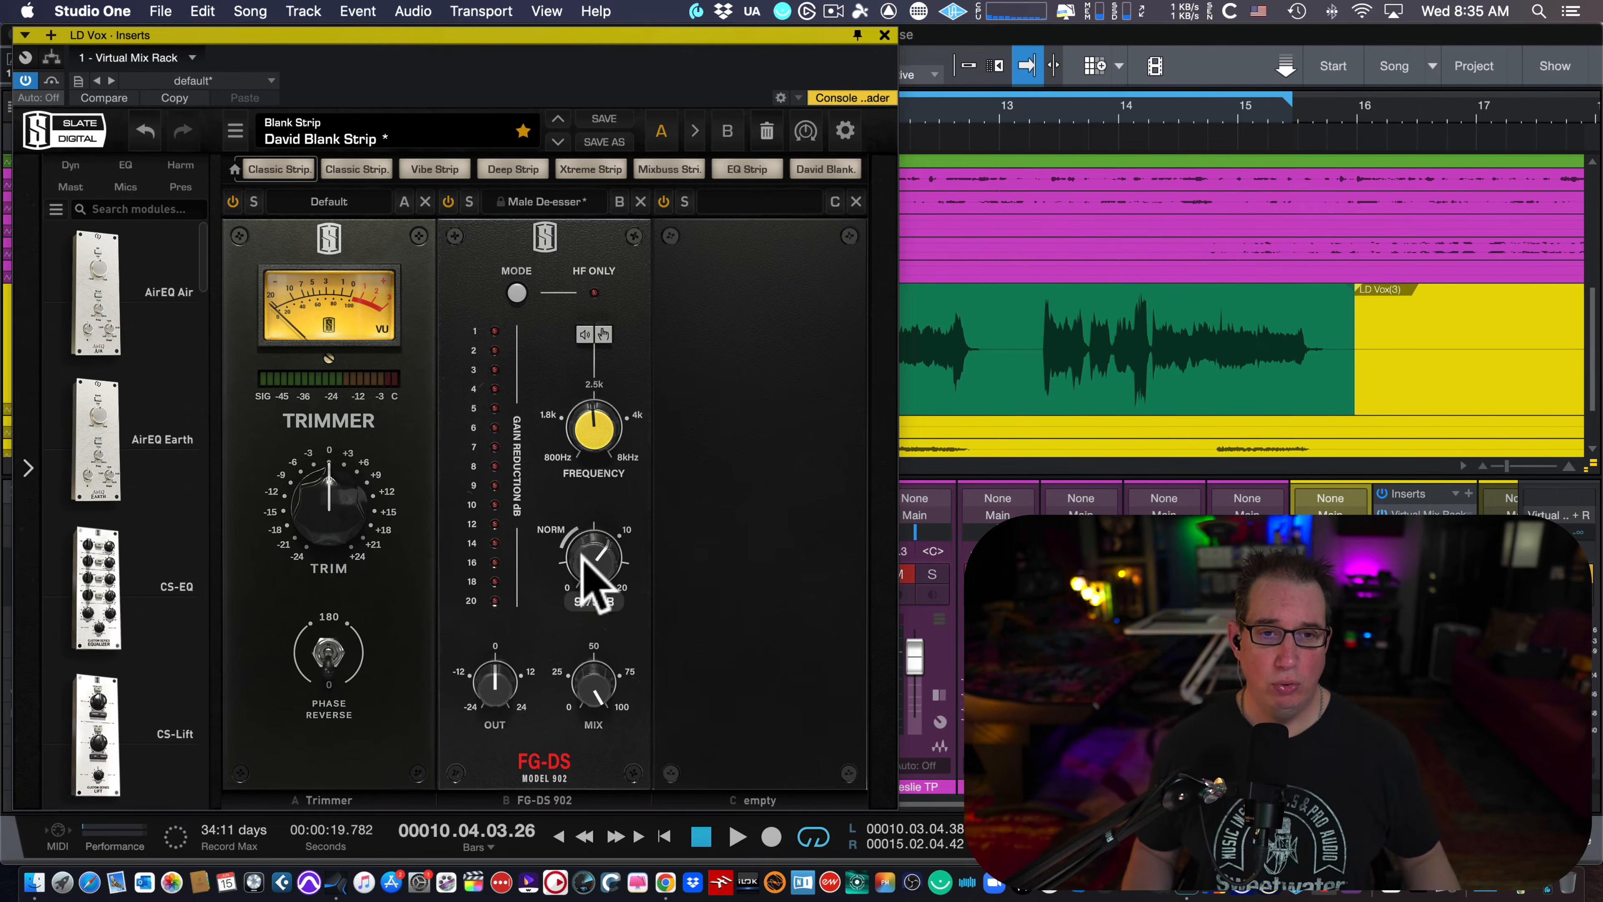
drag(590, 573, 572, 623)
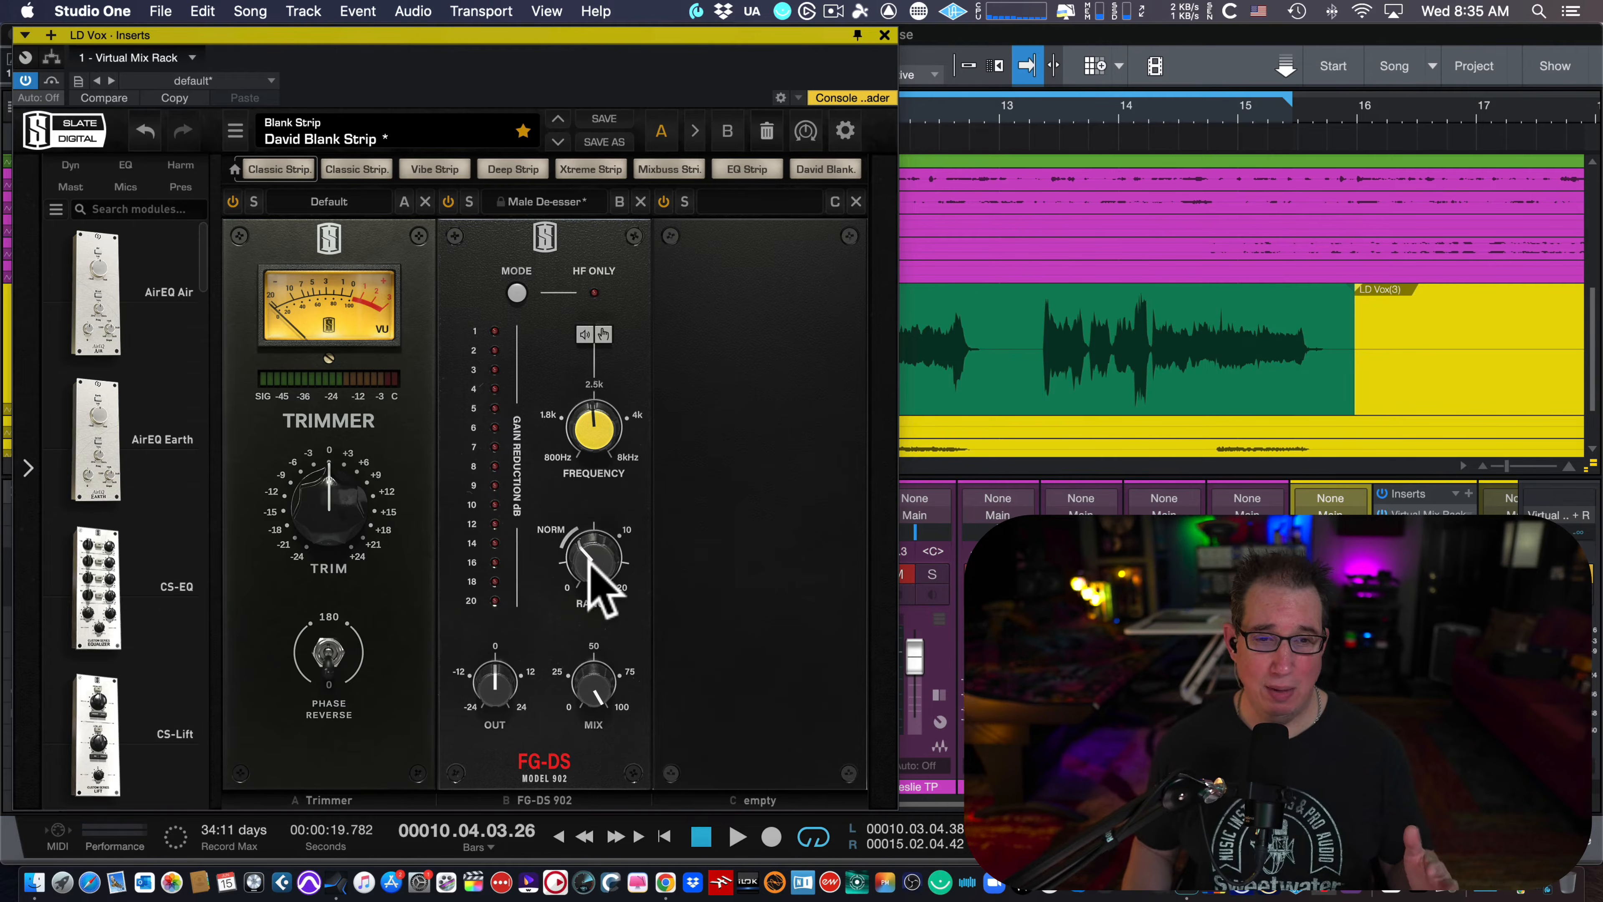
mouse_move(588, 558)
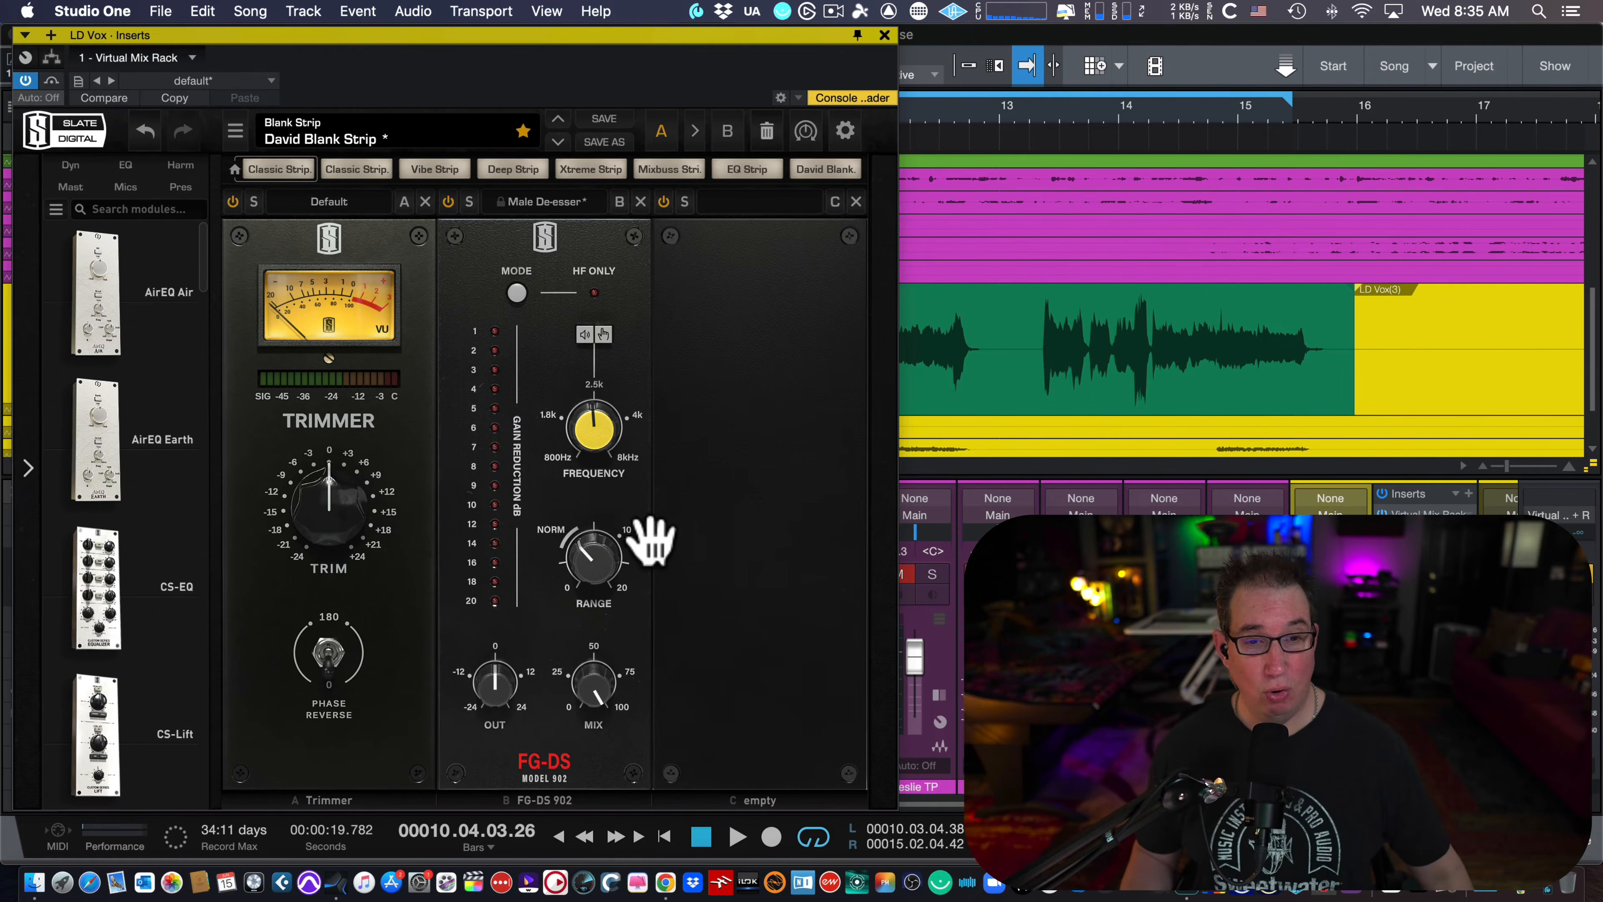
mouse_move(598, 692)
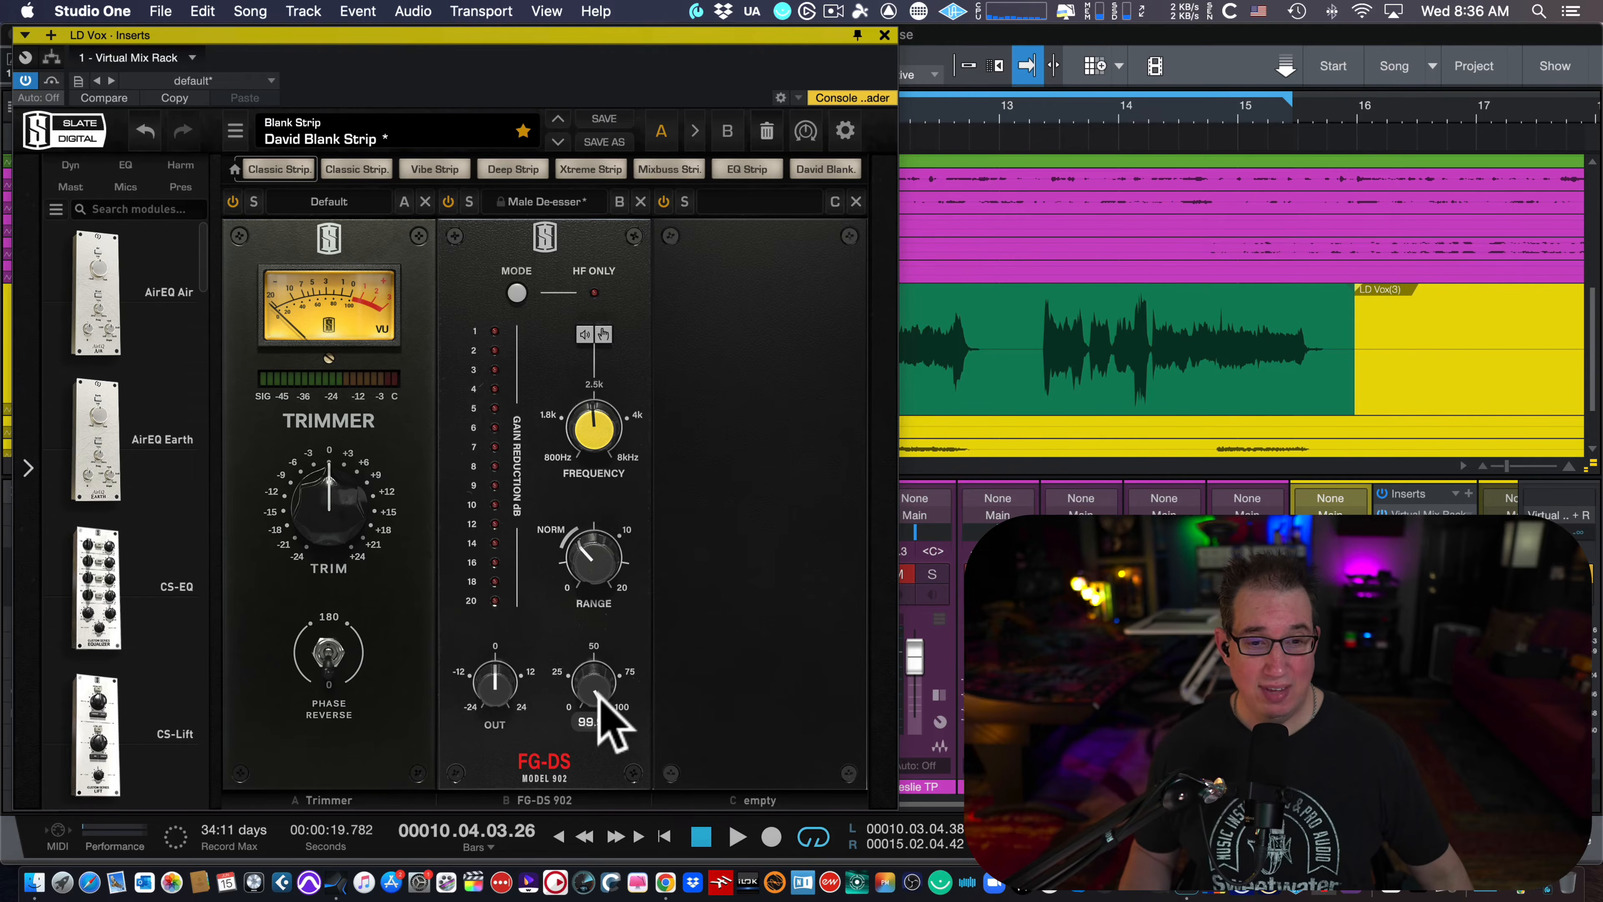
drag(598, 692, 595, 685)
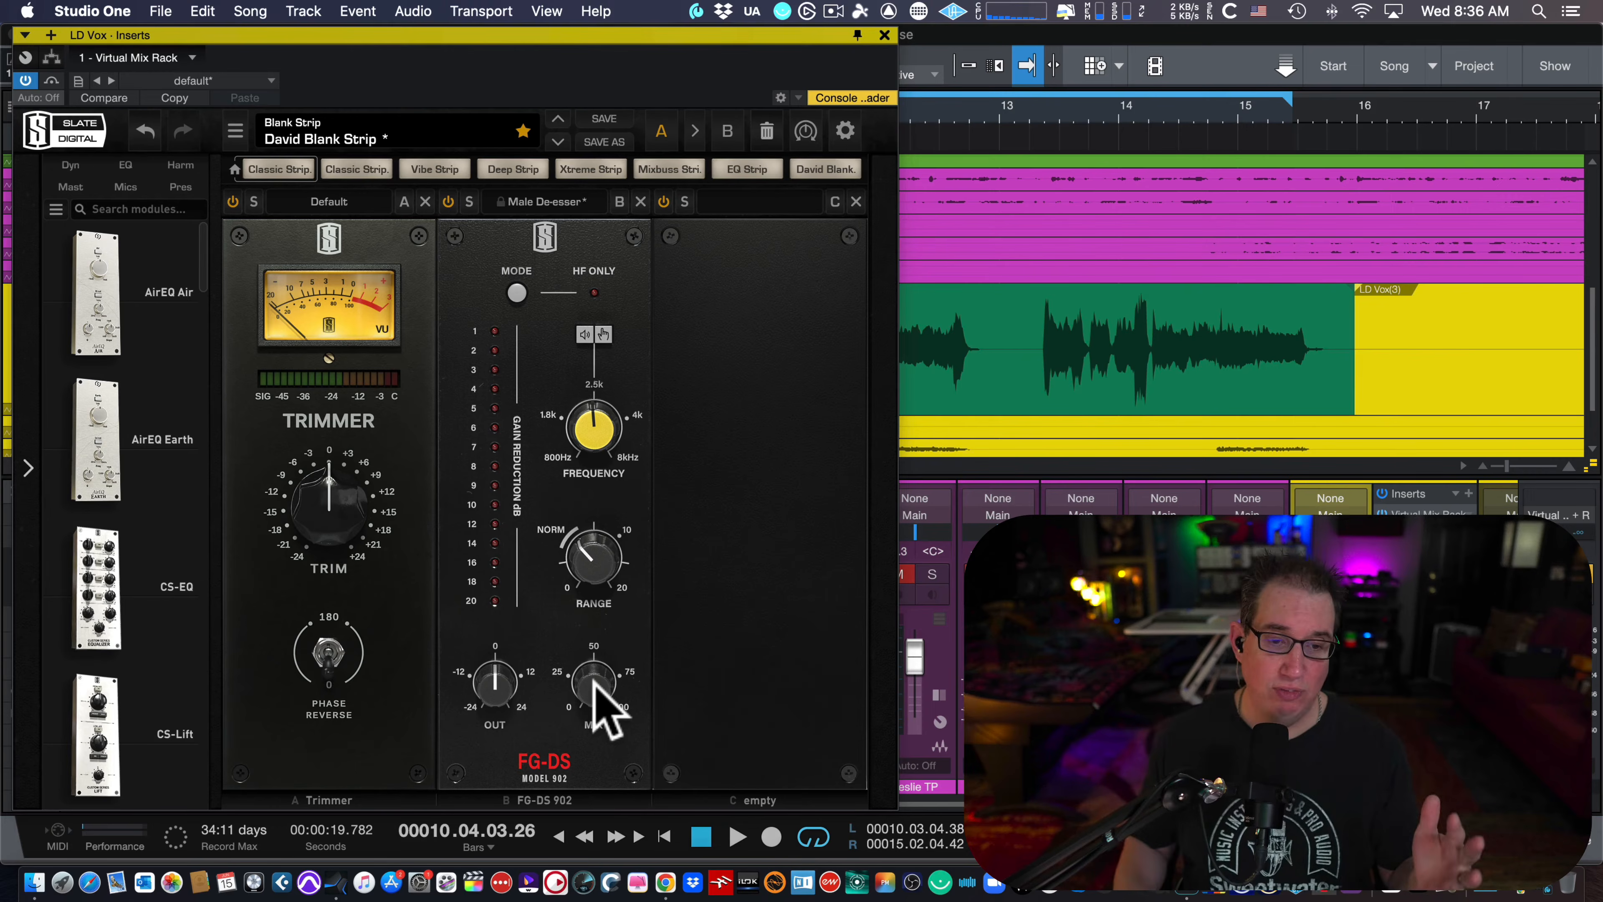
mouse_move(594, 684)
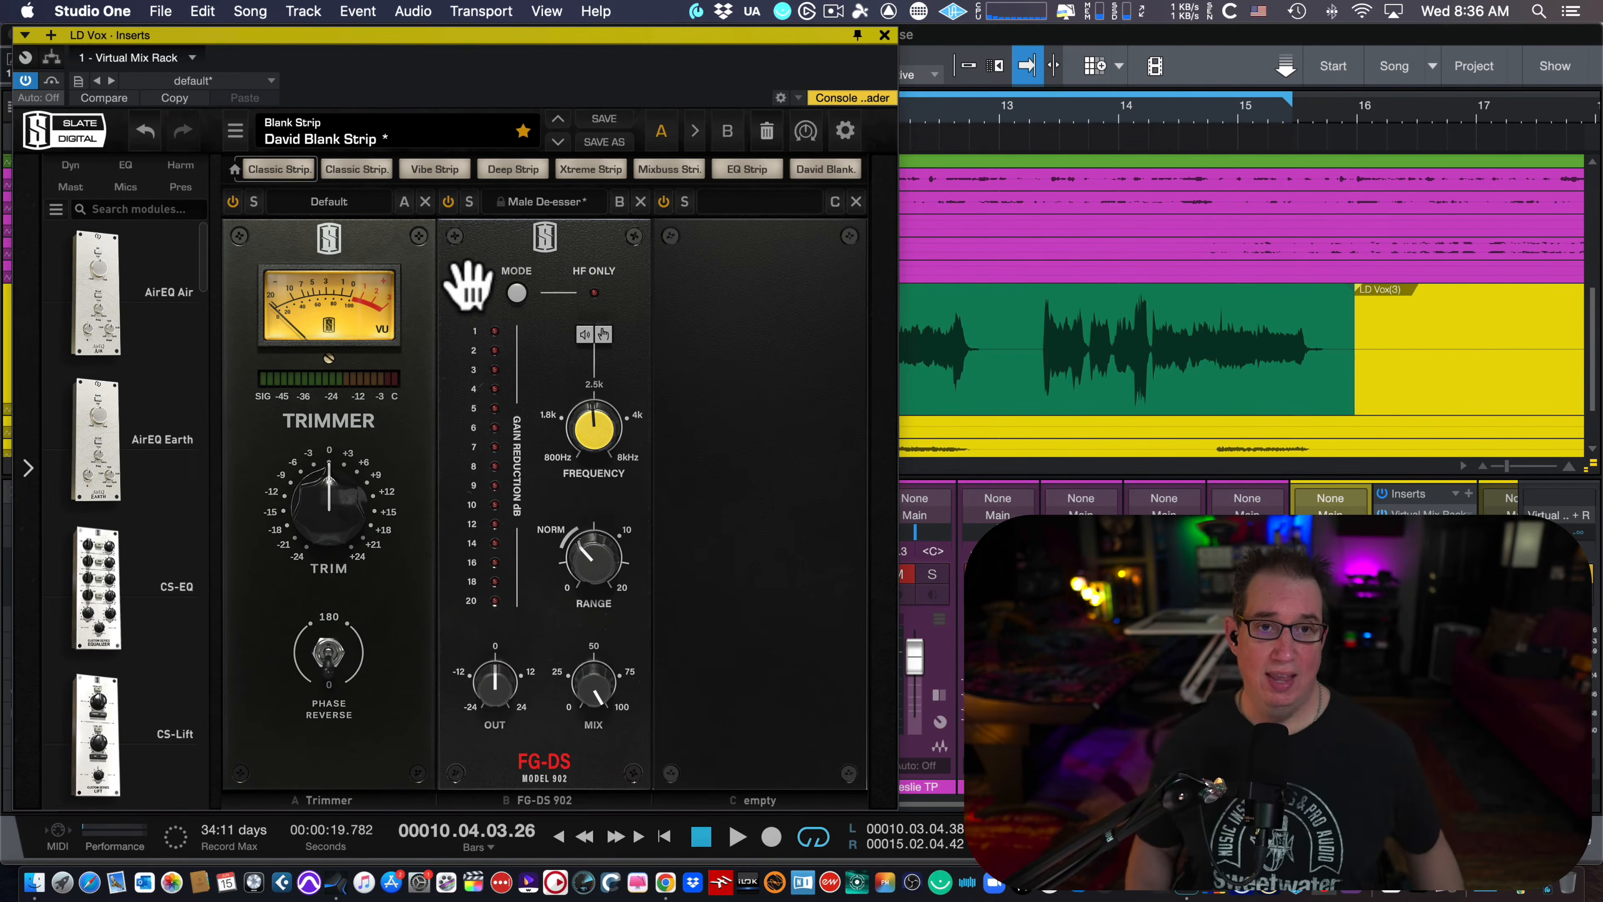
Step: Review the FG-DS factory presets and play the looped vocal phrase through the active de-esser
click(542, 202)
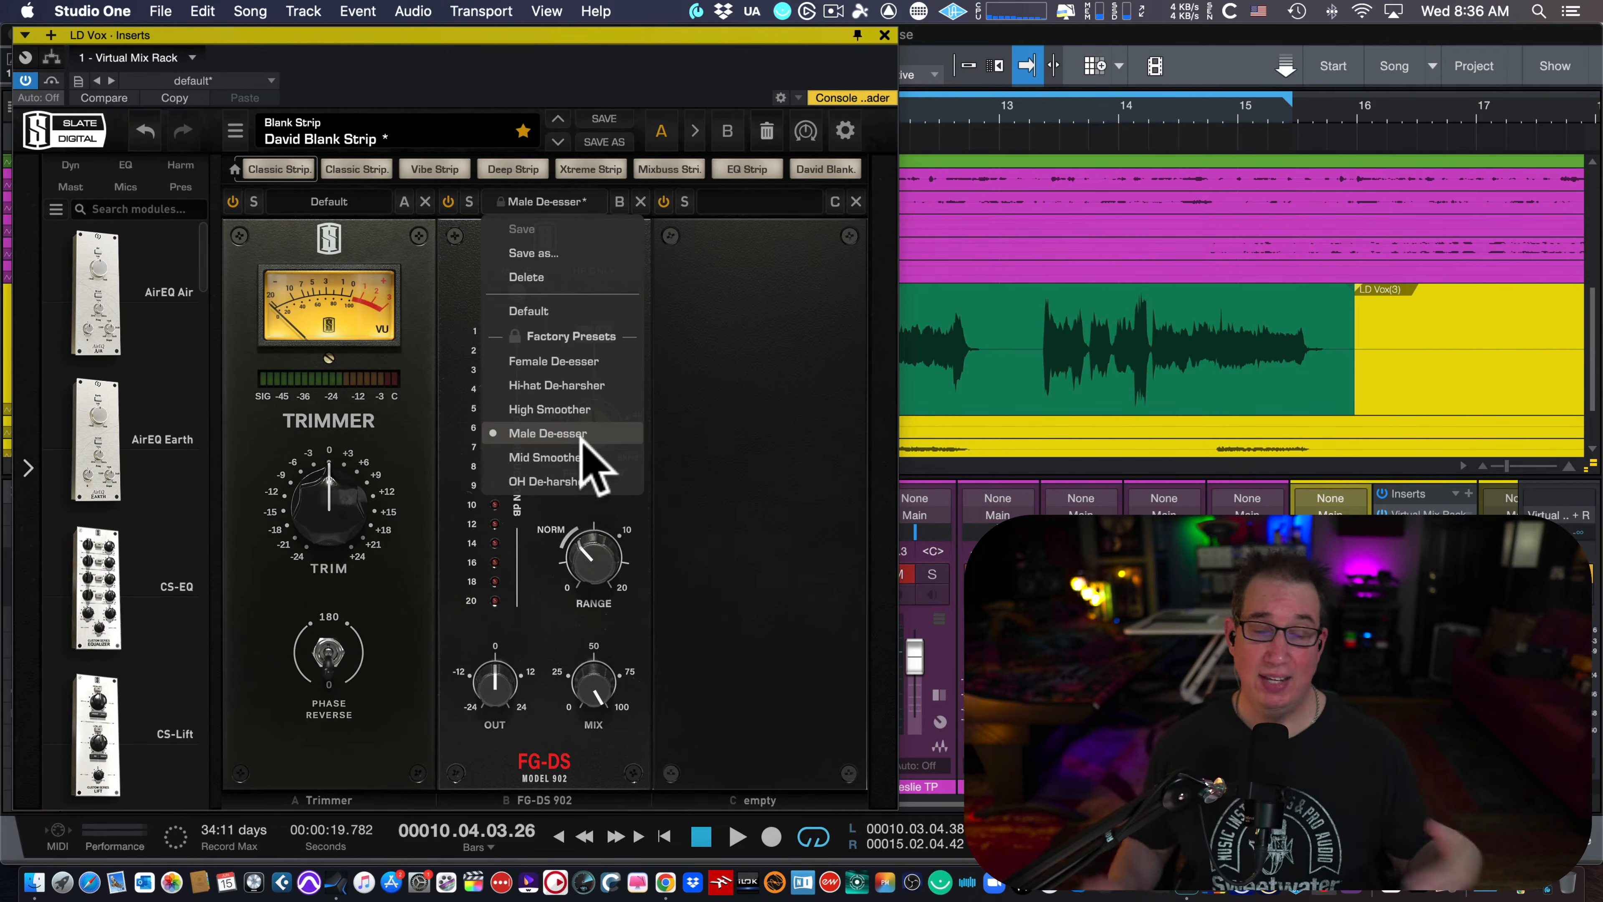
click(663, 83)
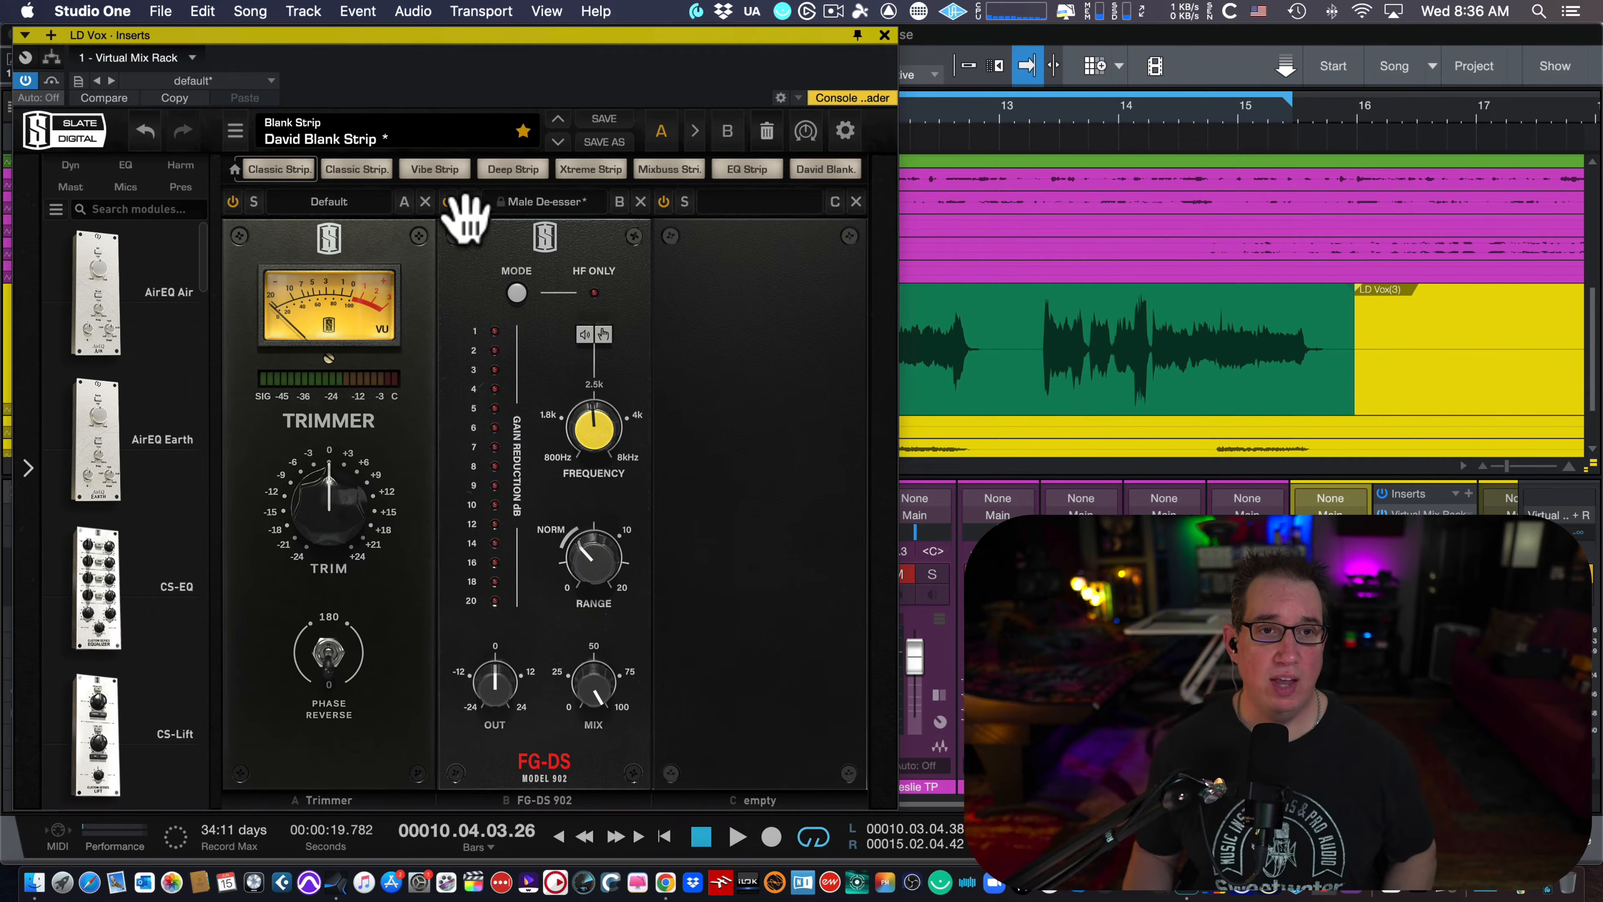
drag(598, 36, 593, 36)
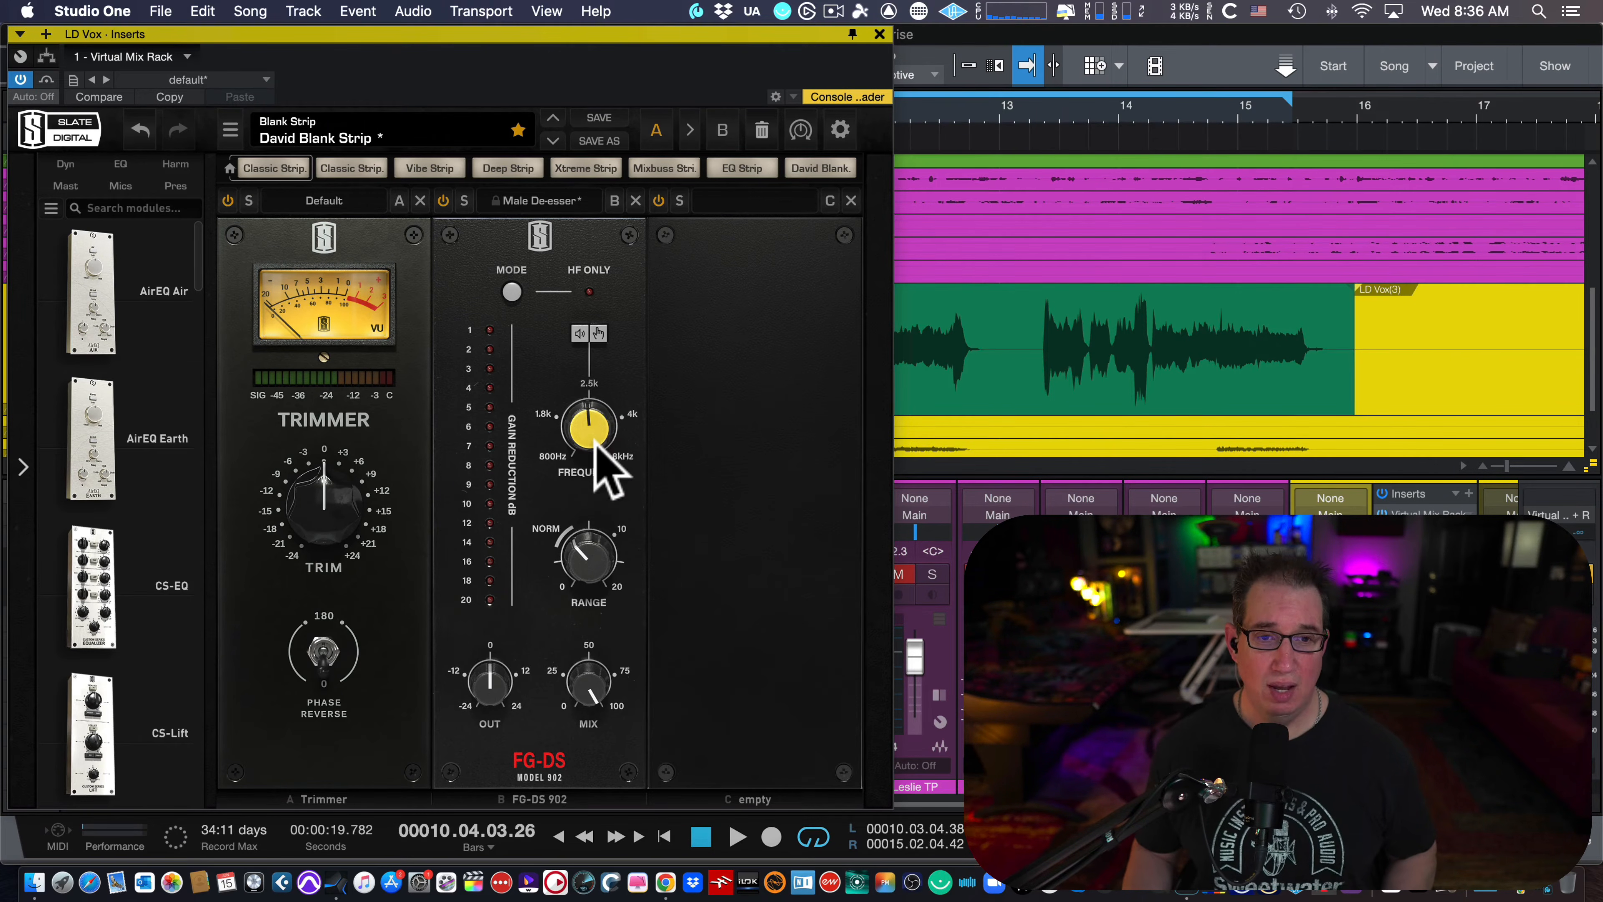
key(space)
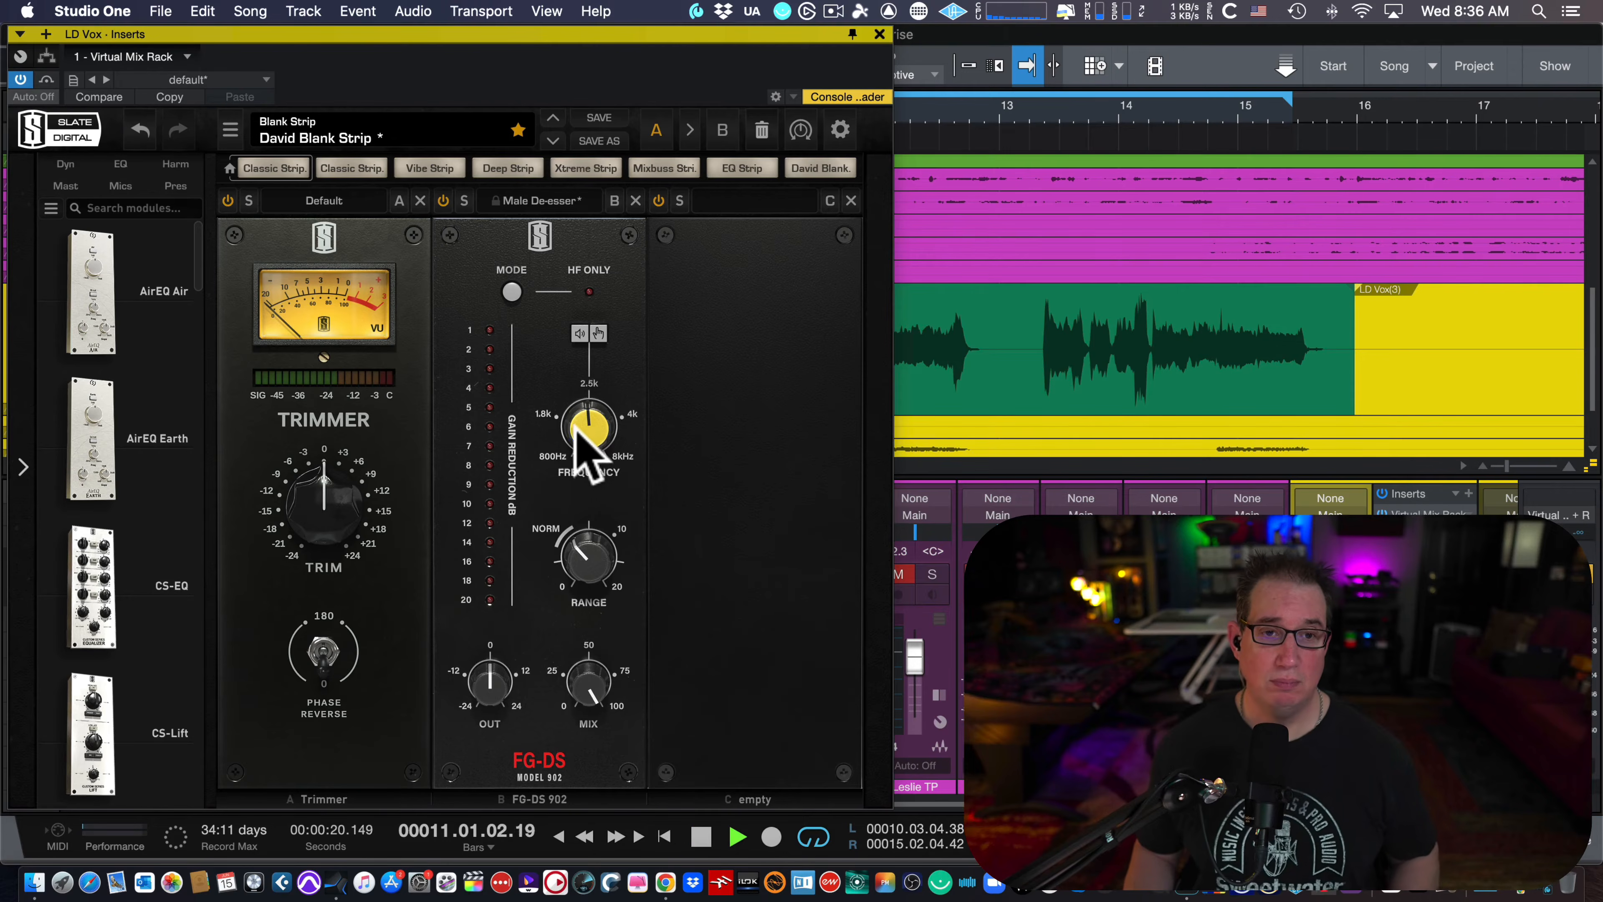
mouse_move(582, 421)
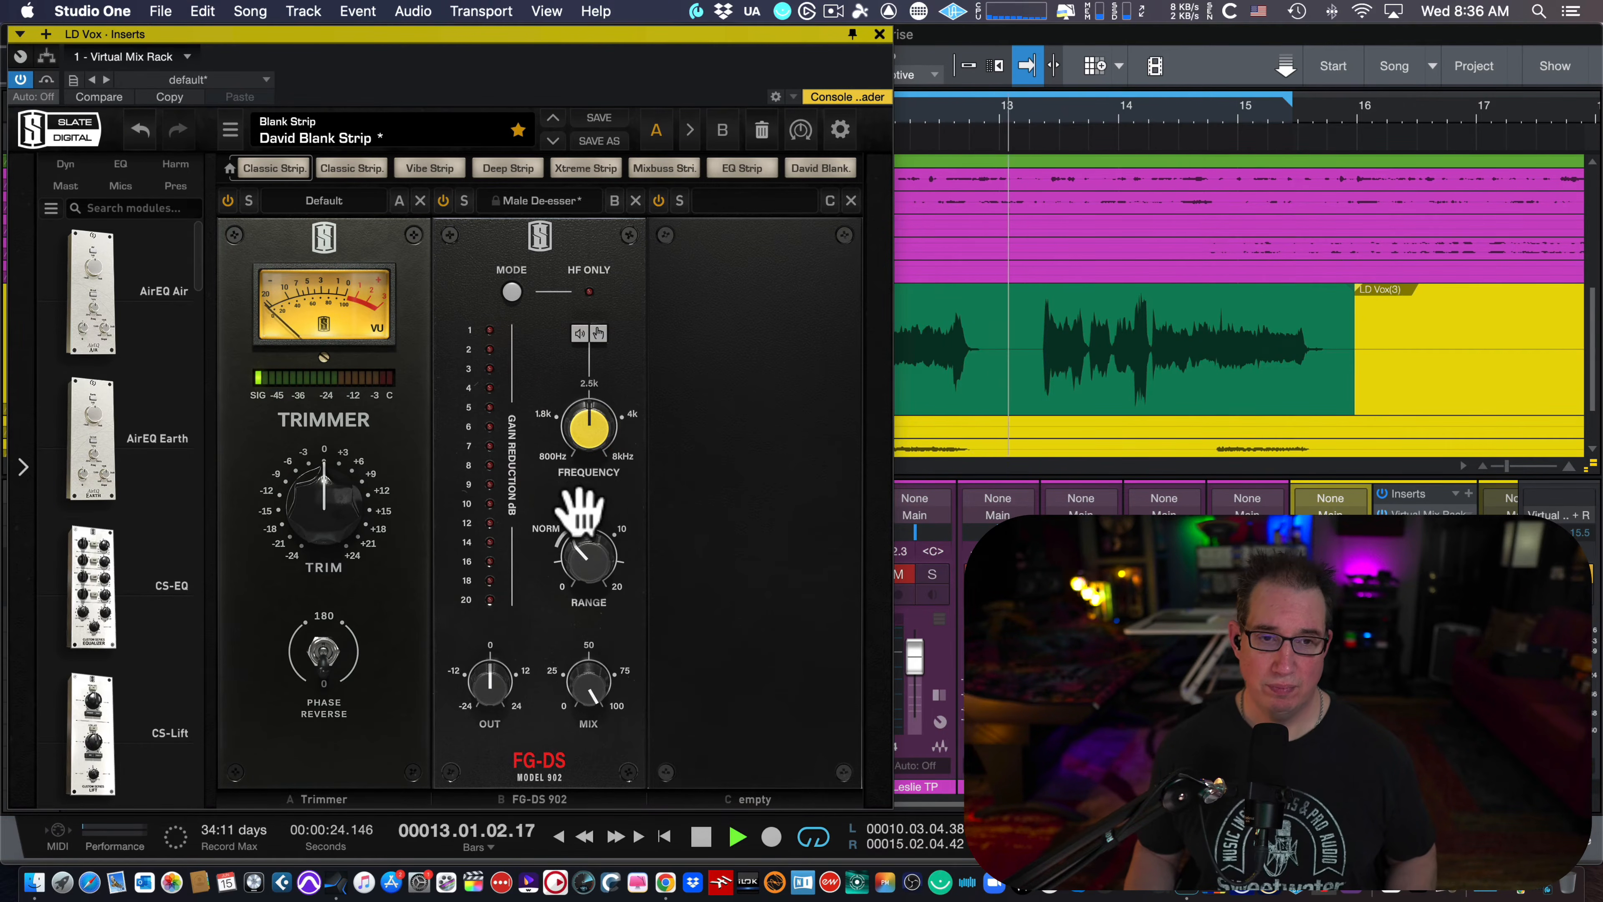
mouse_move(579, 572)
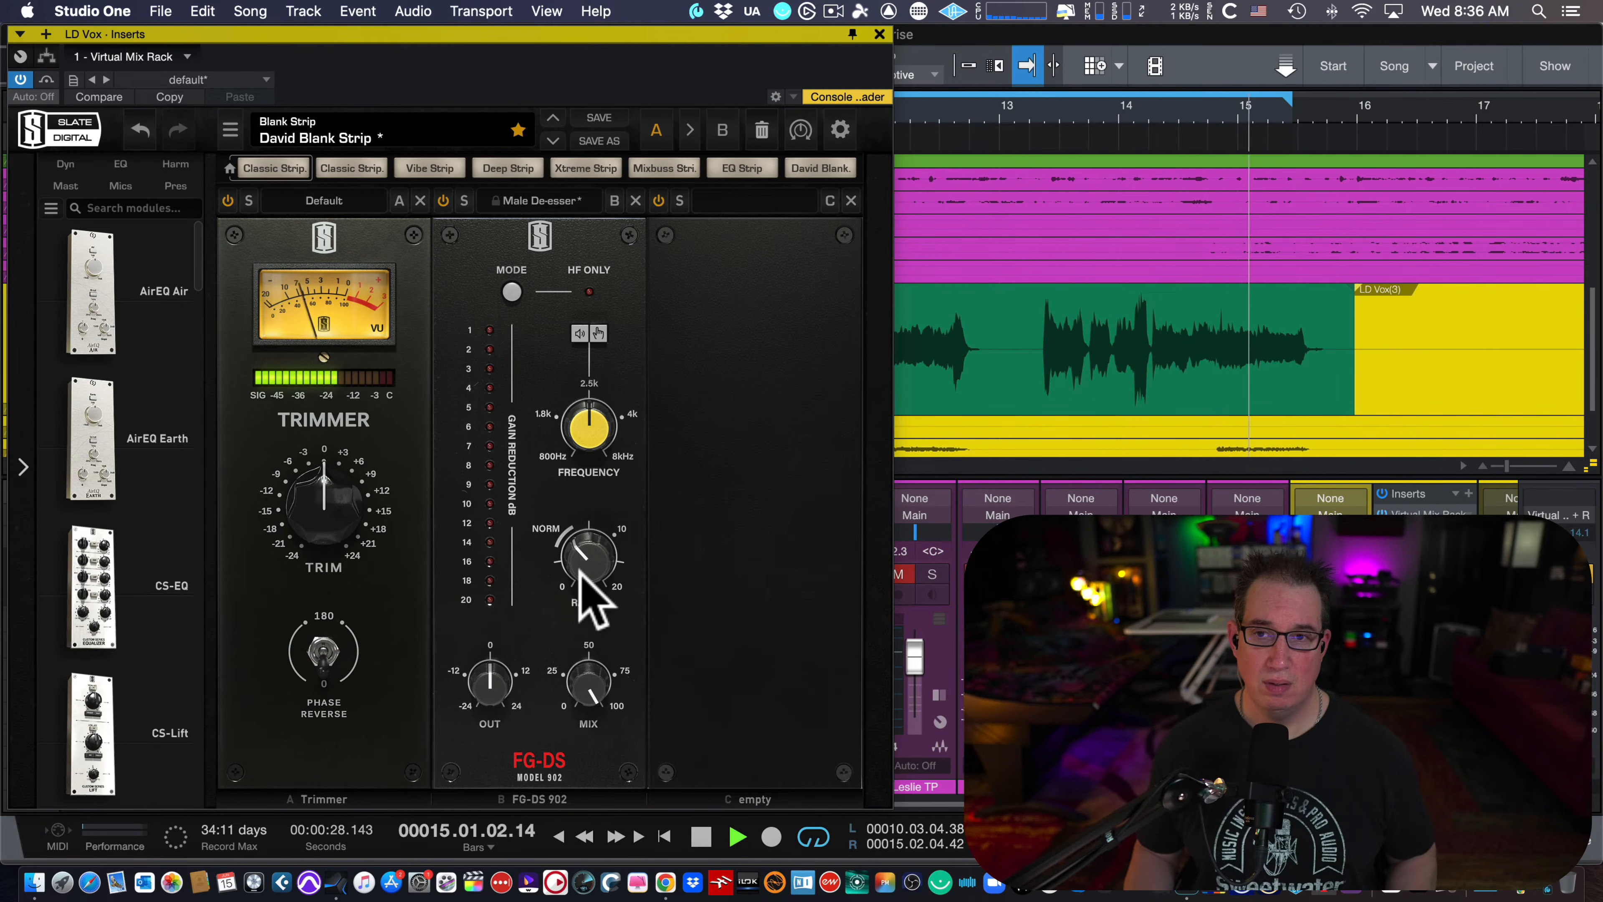
key(space)
Step: Load the Default preset in the FG-DS module and set its range to 6.40 dB
click(539, 201)
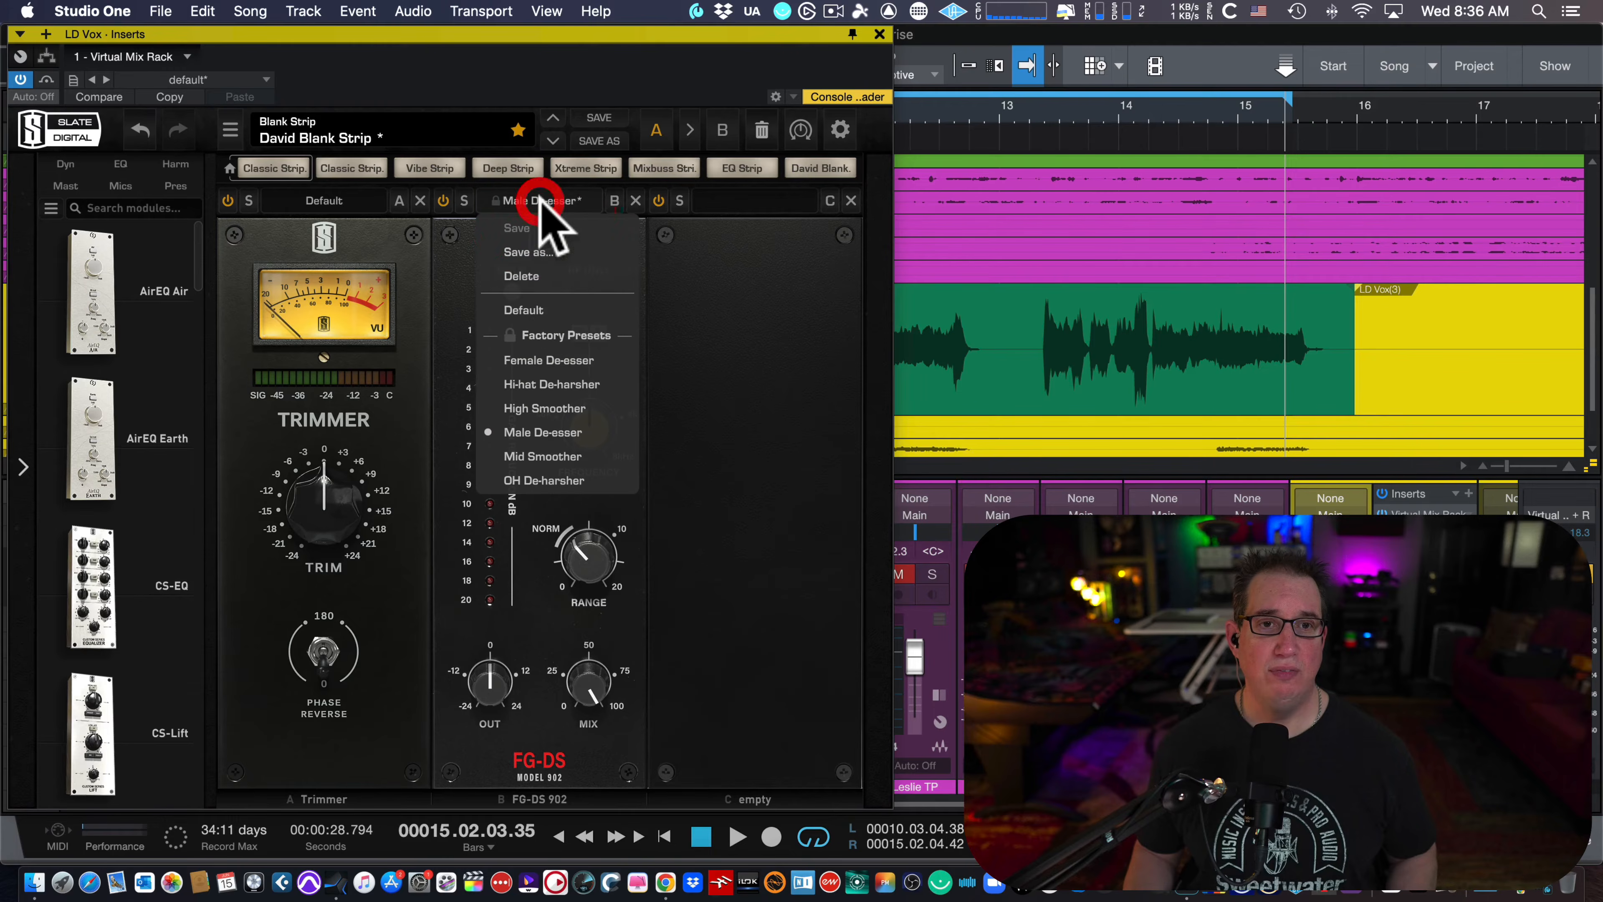
click(530, 309)
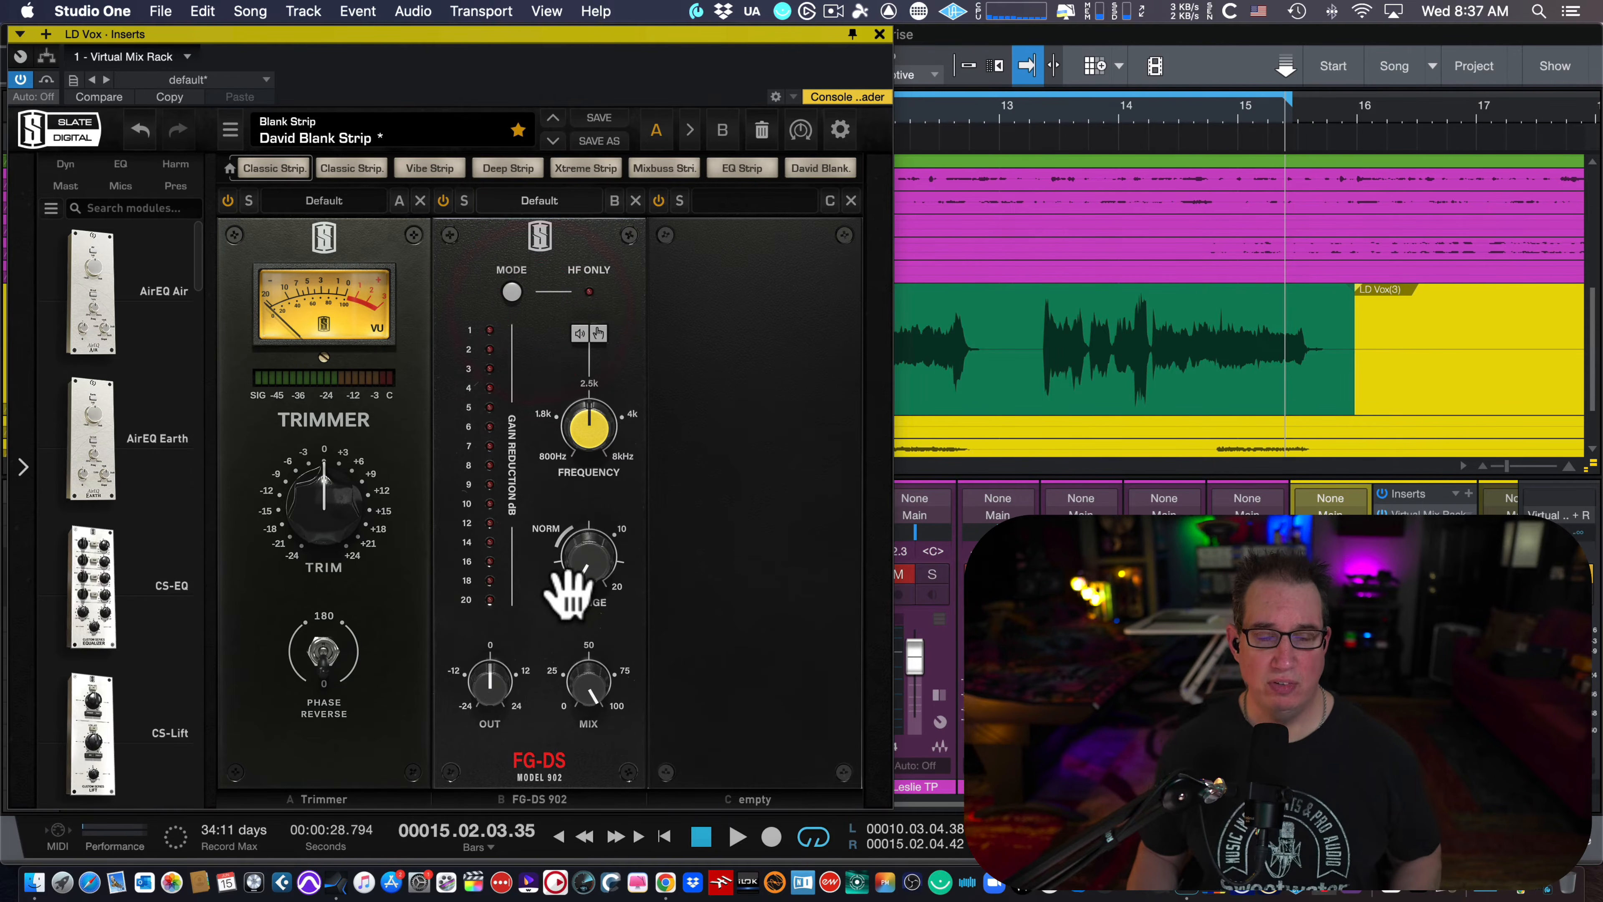
drag(568, 594, 583, 470)
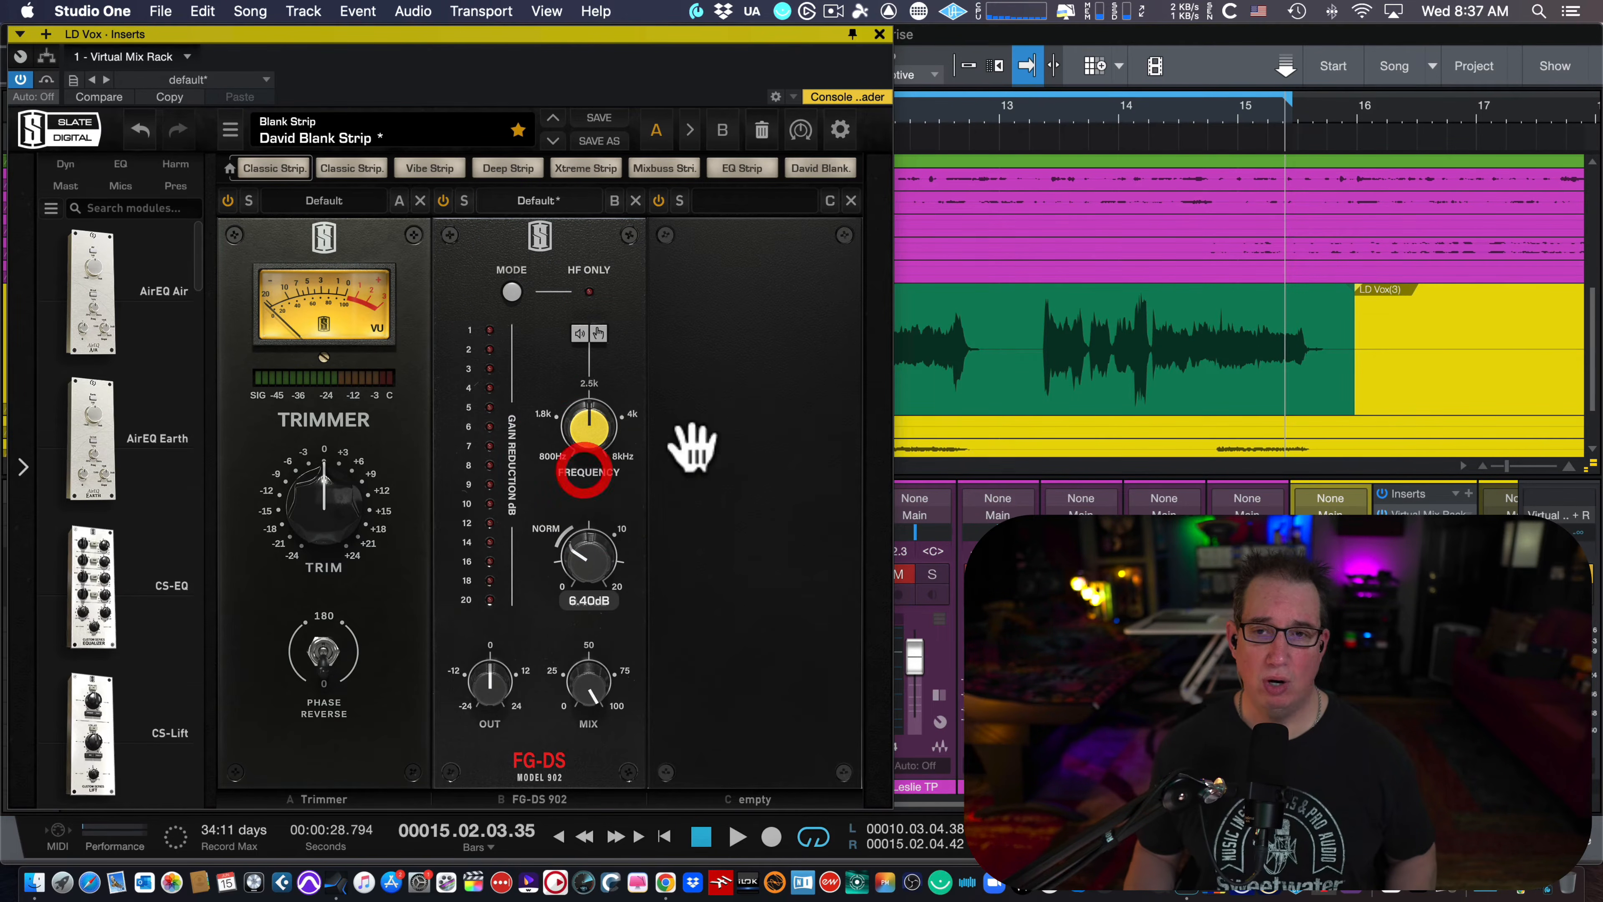
Step: Play the looped vocal with the FG-DS module bypassed and switch the module back on for comparison
click(441, 201)
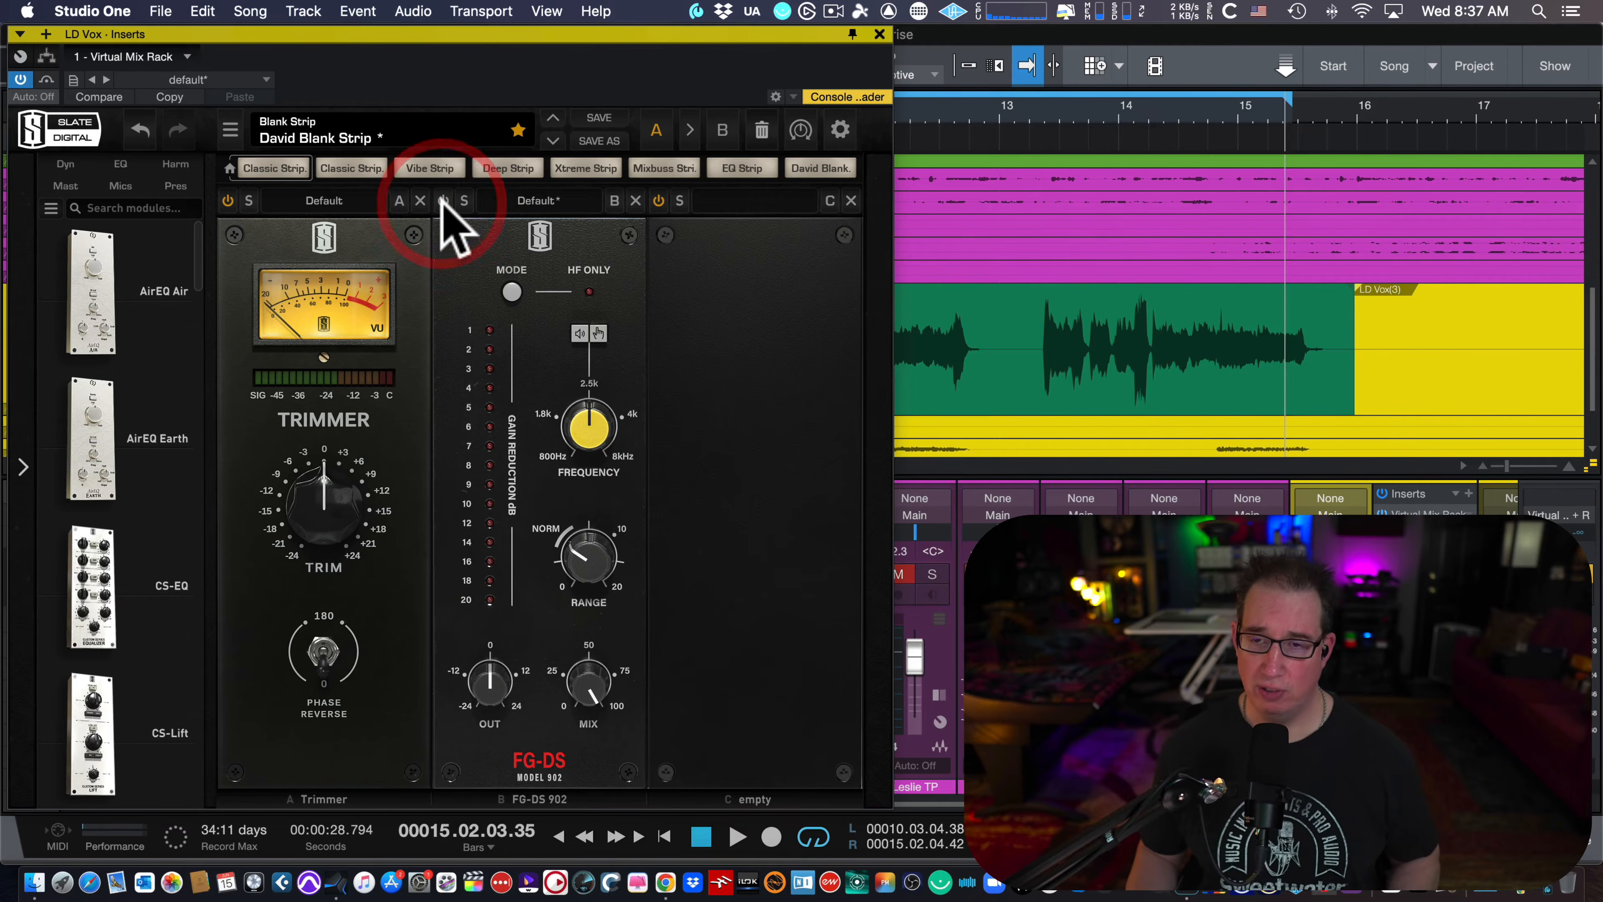
key(space)
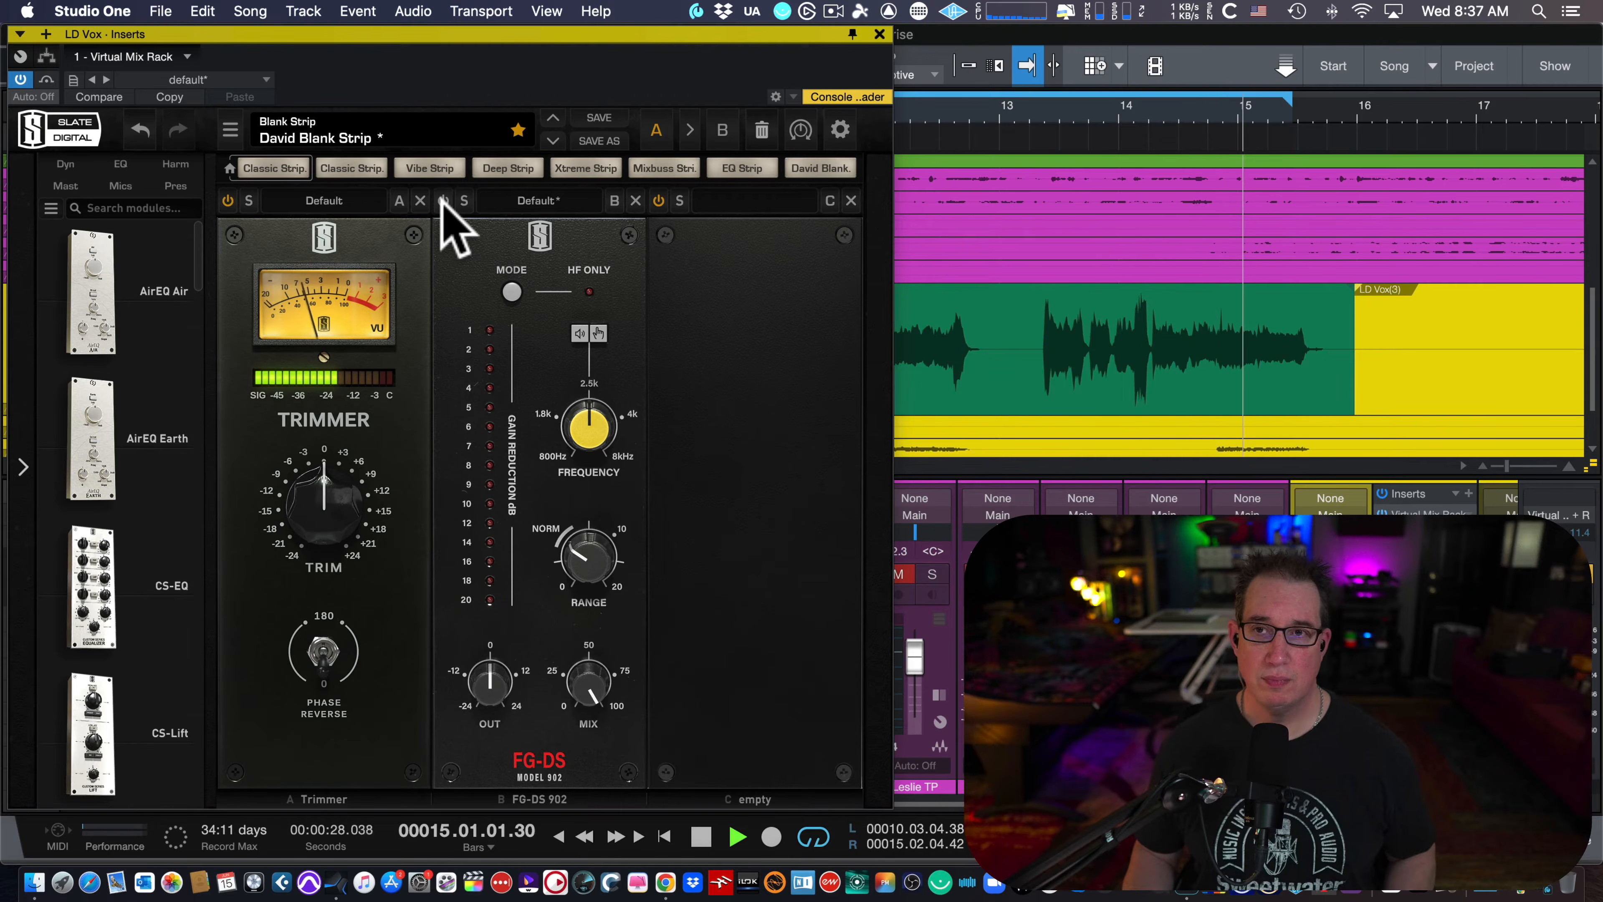
click(443, 200)
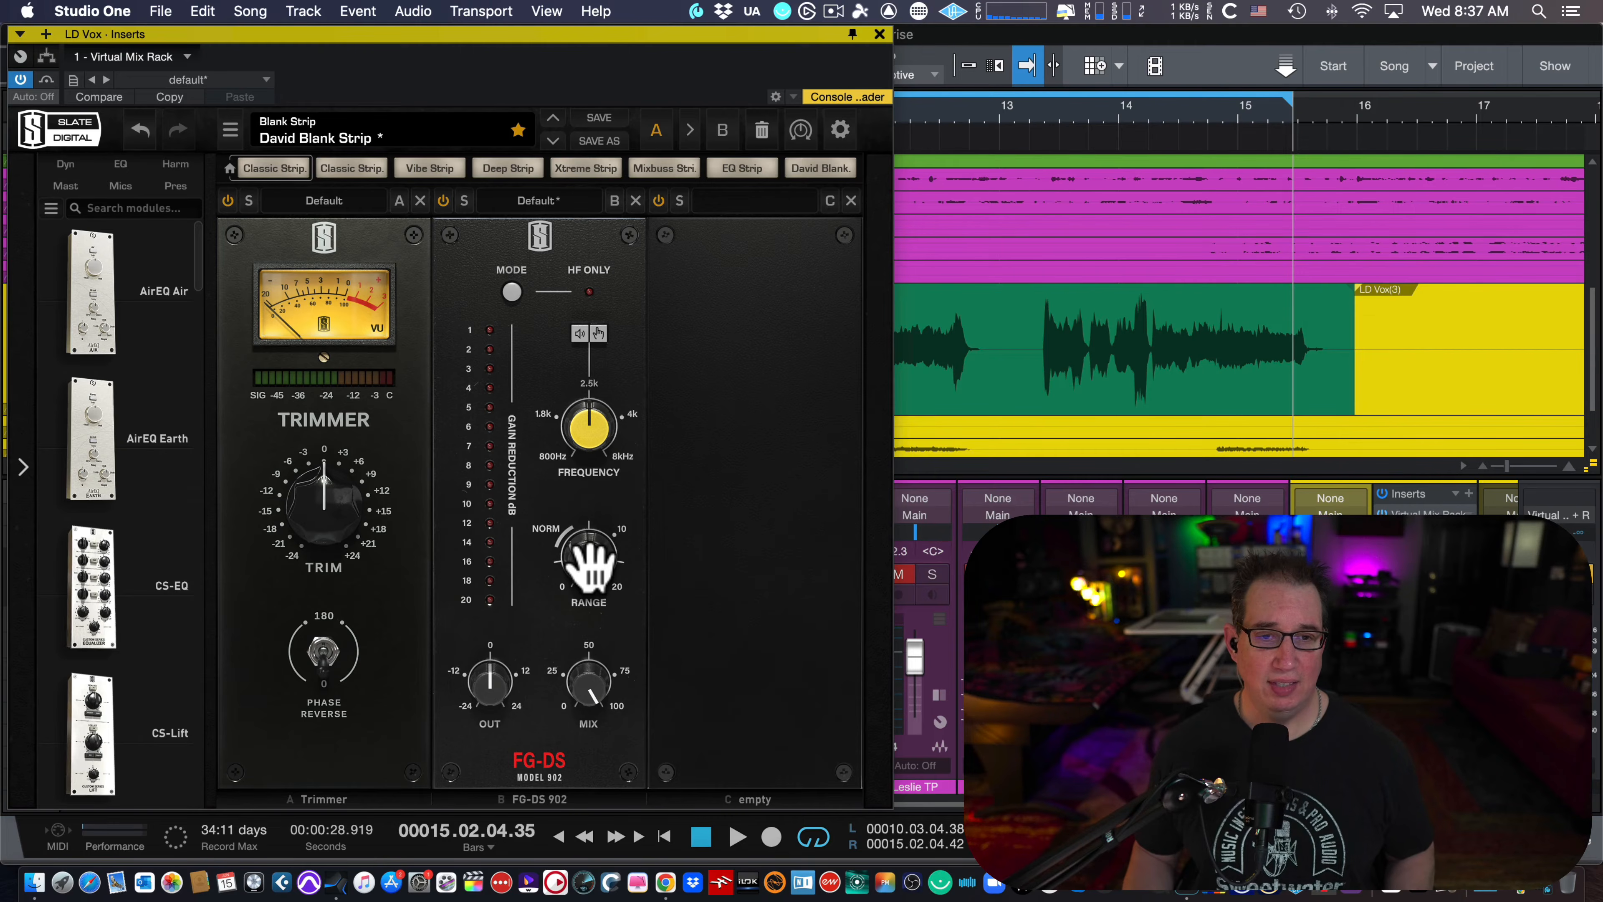
Step: Raise the FG-DS range to about 9.5 dB while auditioning the looped vocal
key(space)
drag(588, 559, 609, 488)
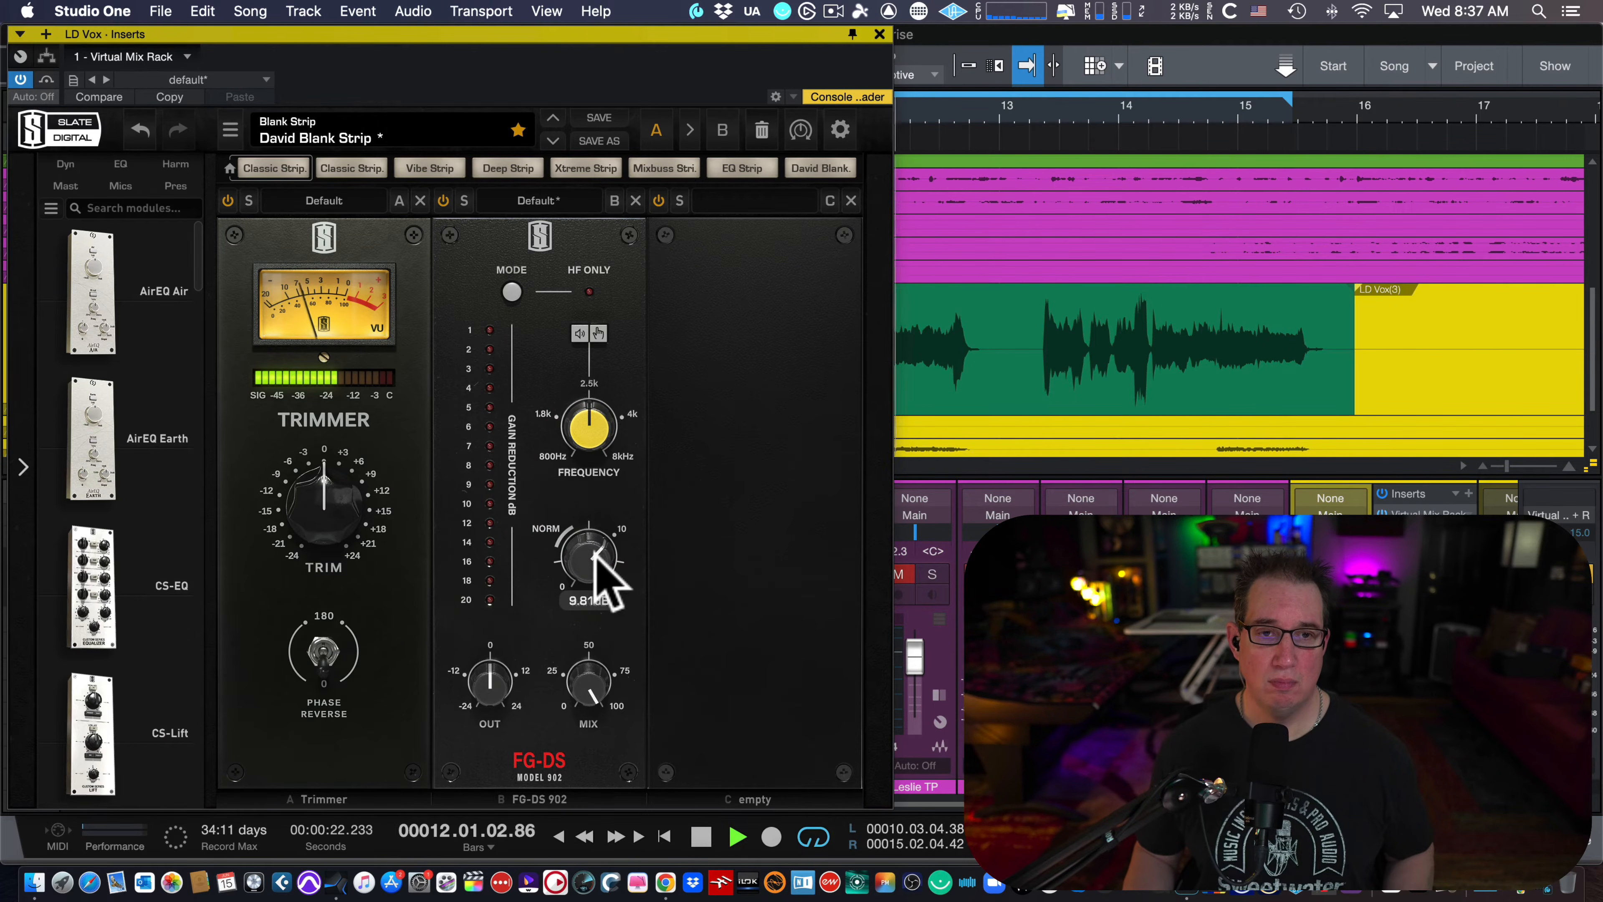
drag(596, 553, 596, 556)
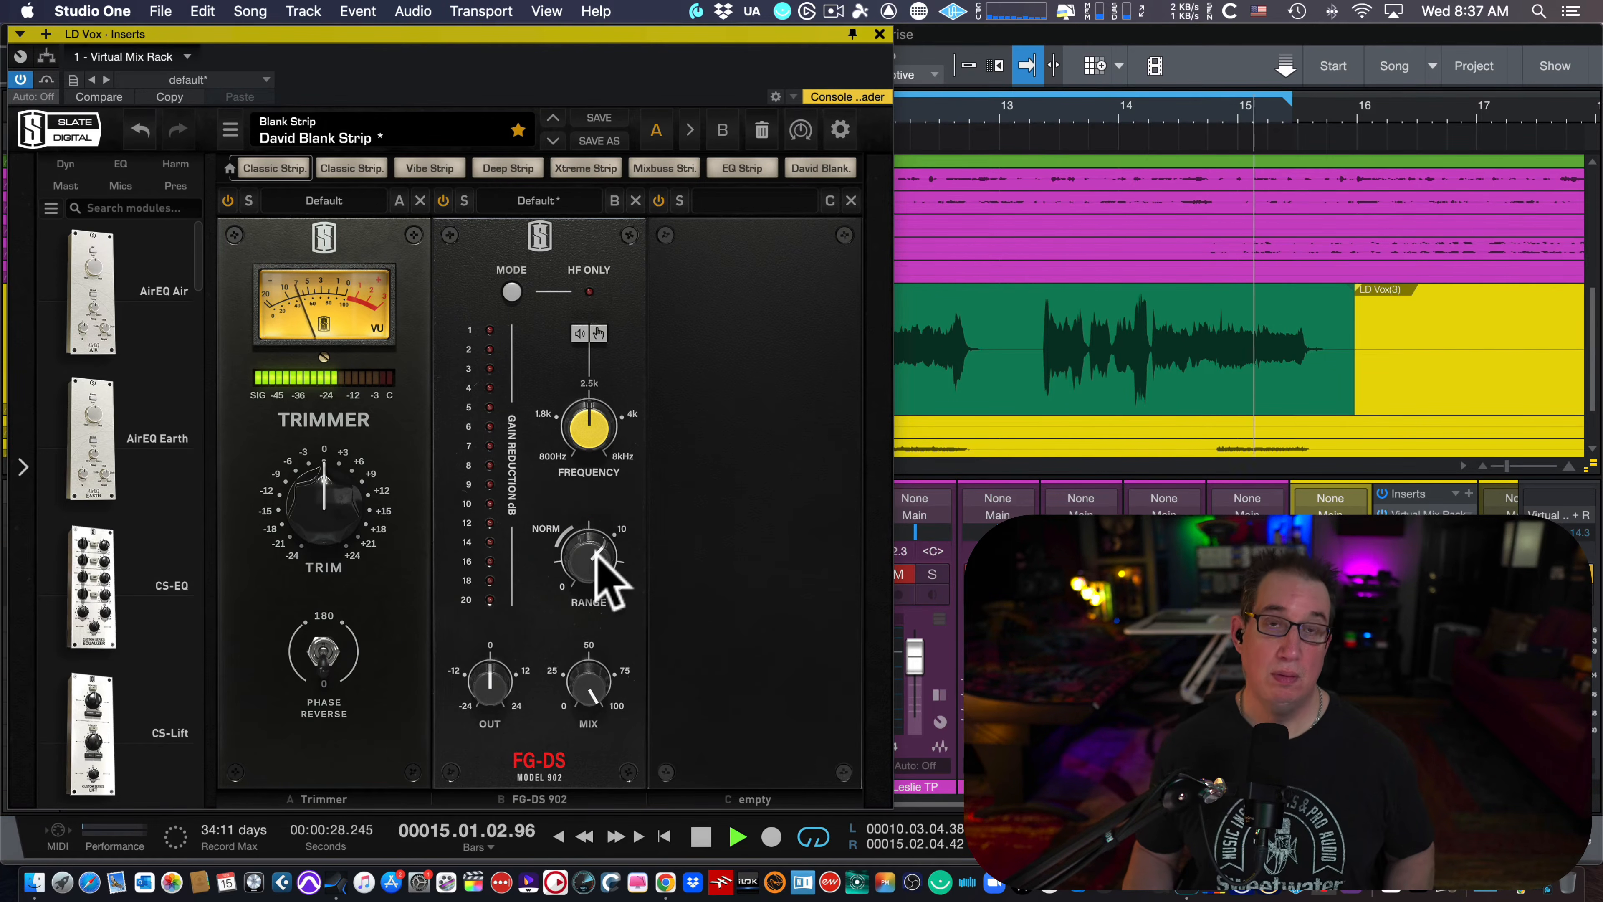
drag(593, 555, 590, 575)
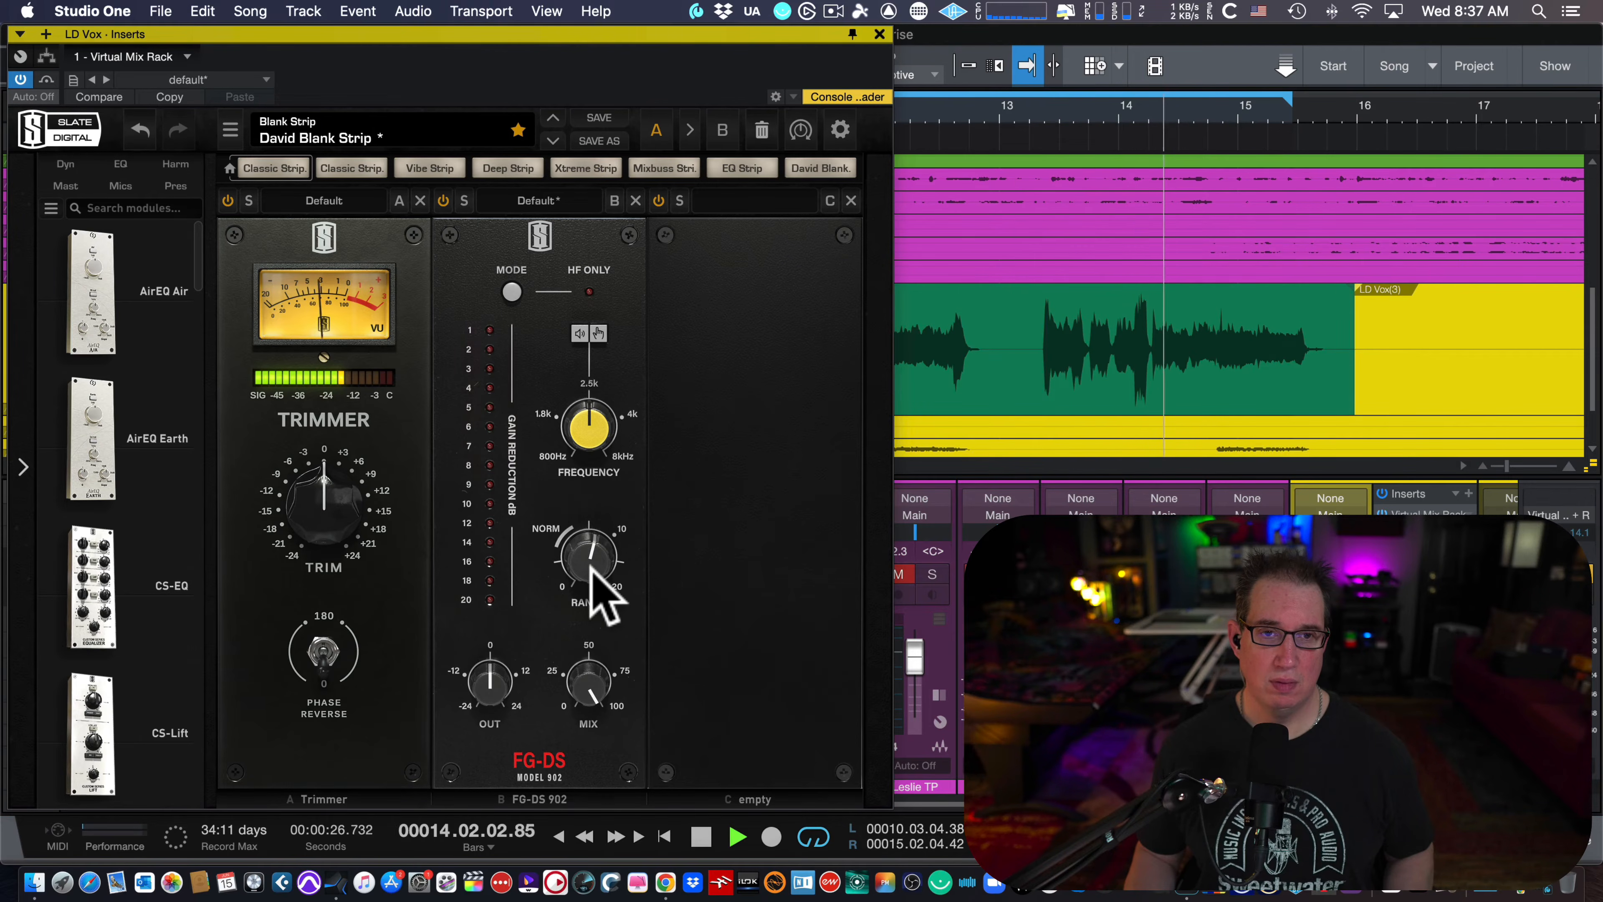
drag(591, 564, 593, 556)
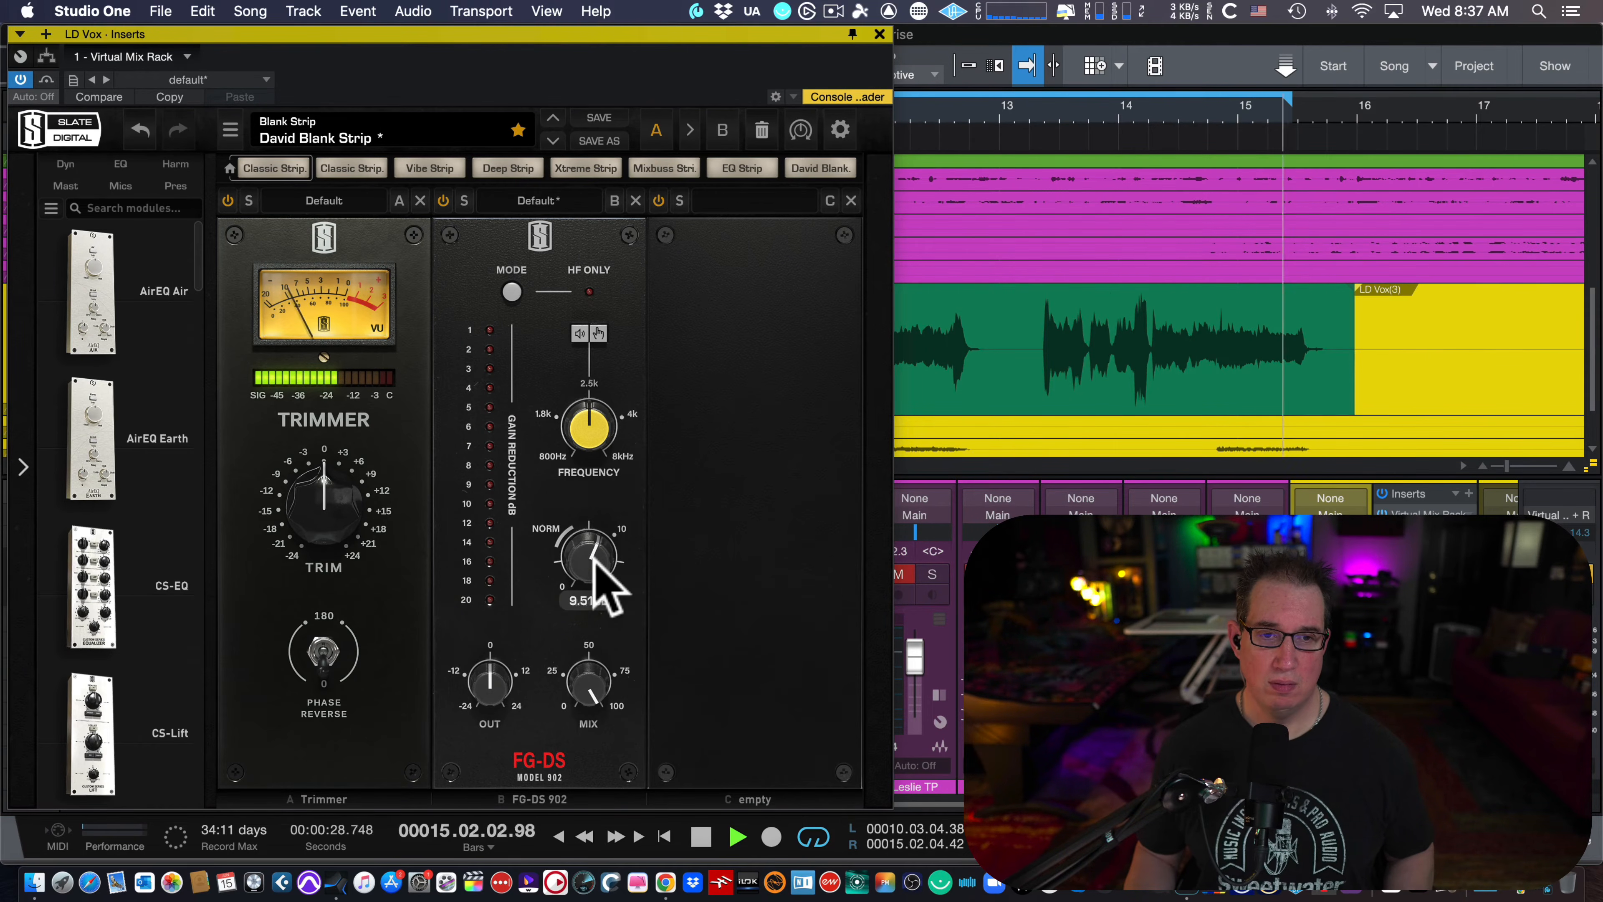
click(593, 557)
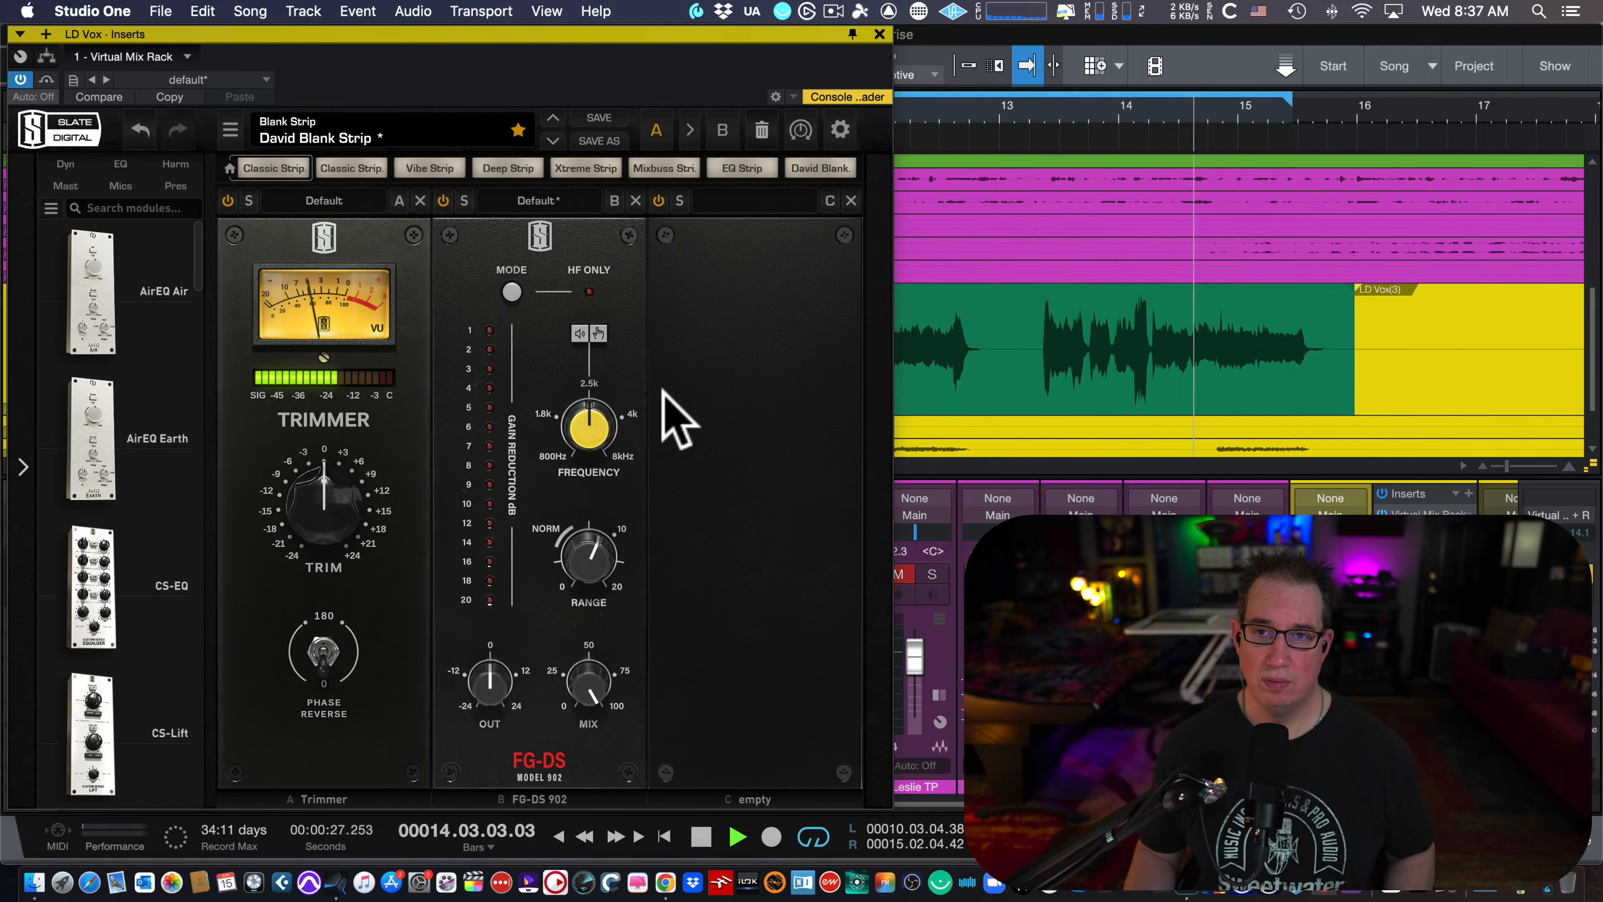
key(space)
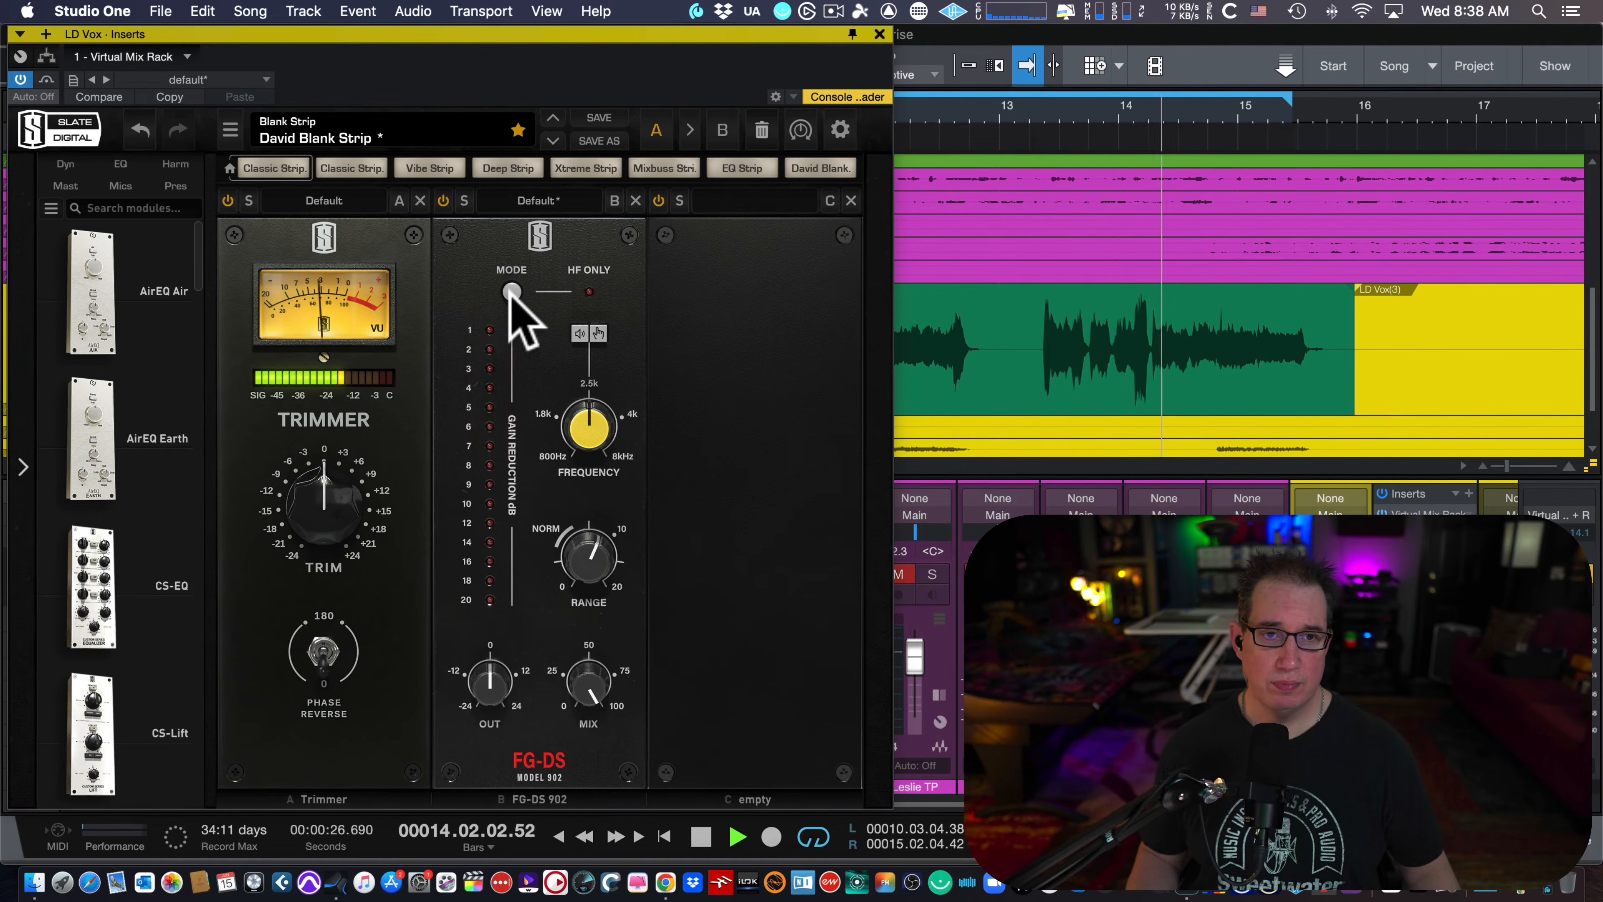
Step: Compare the looped vocal with the FG-DS in HF Only mode and back in its normal mode
click(511, 294)
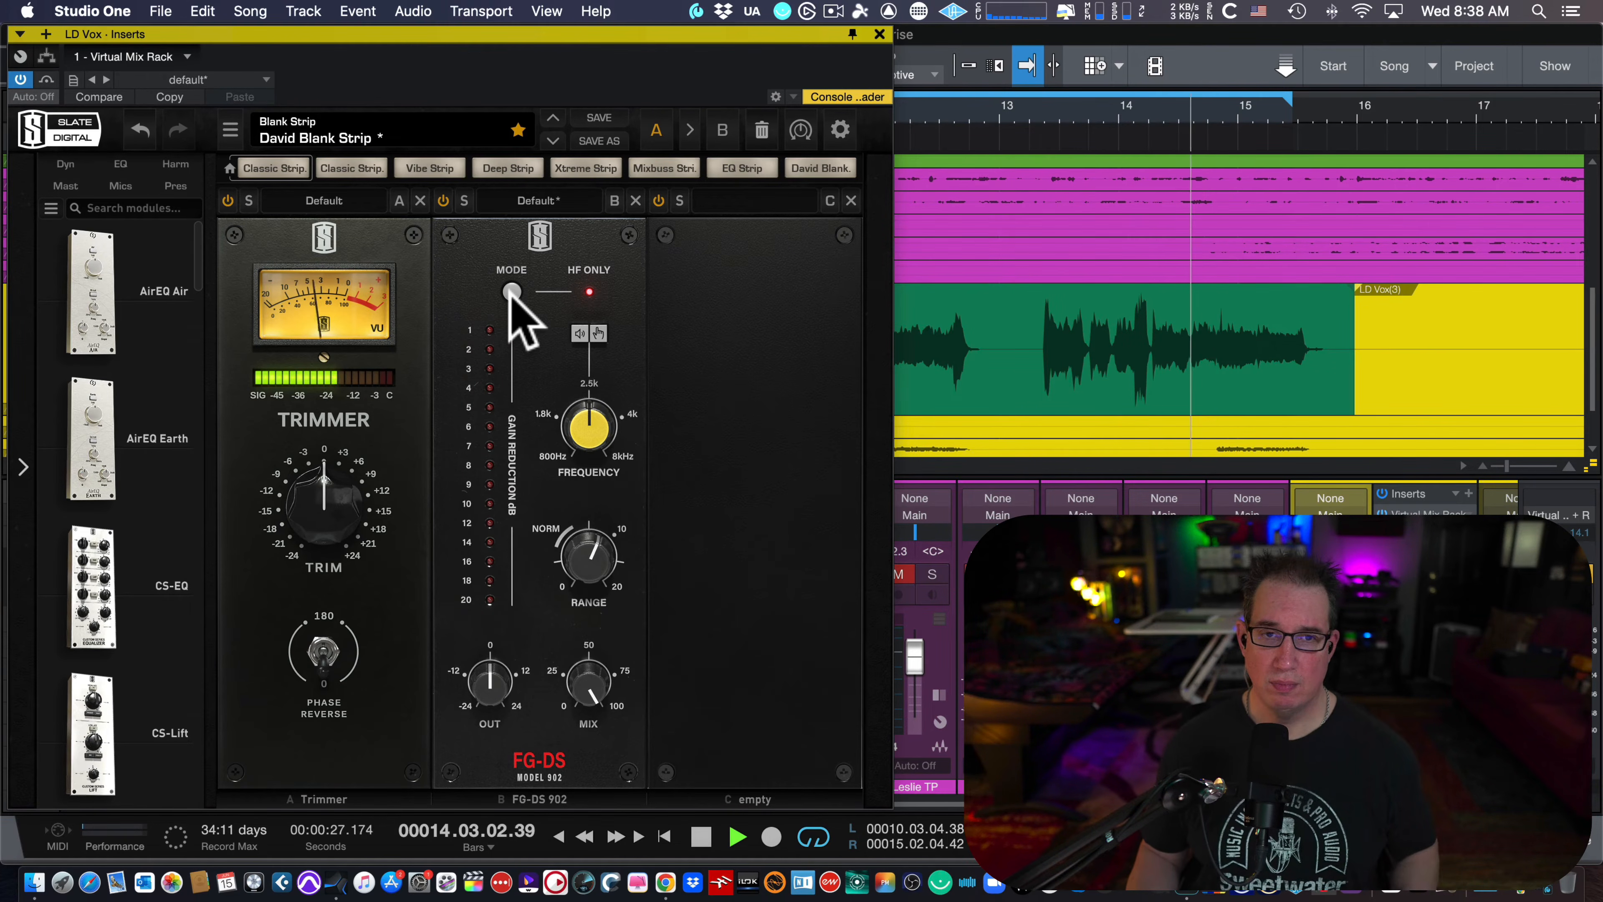
click(512, 292)
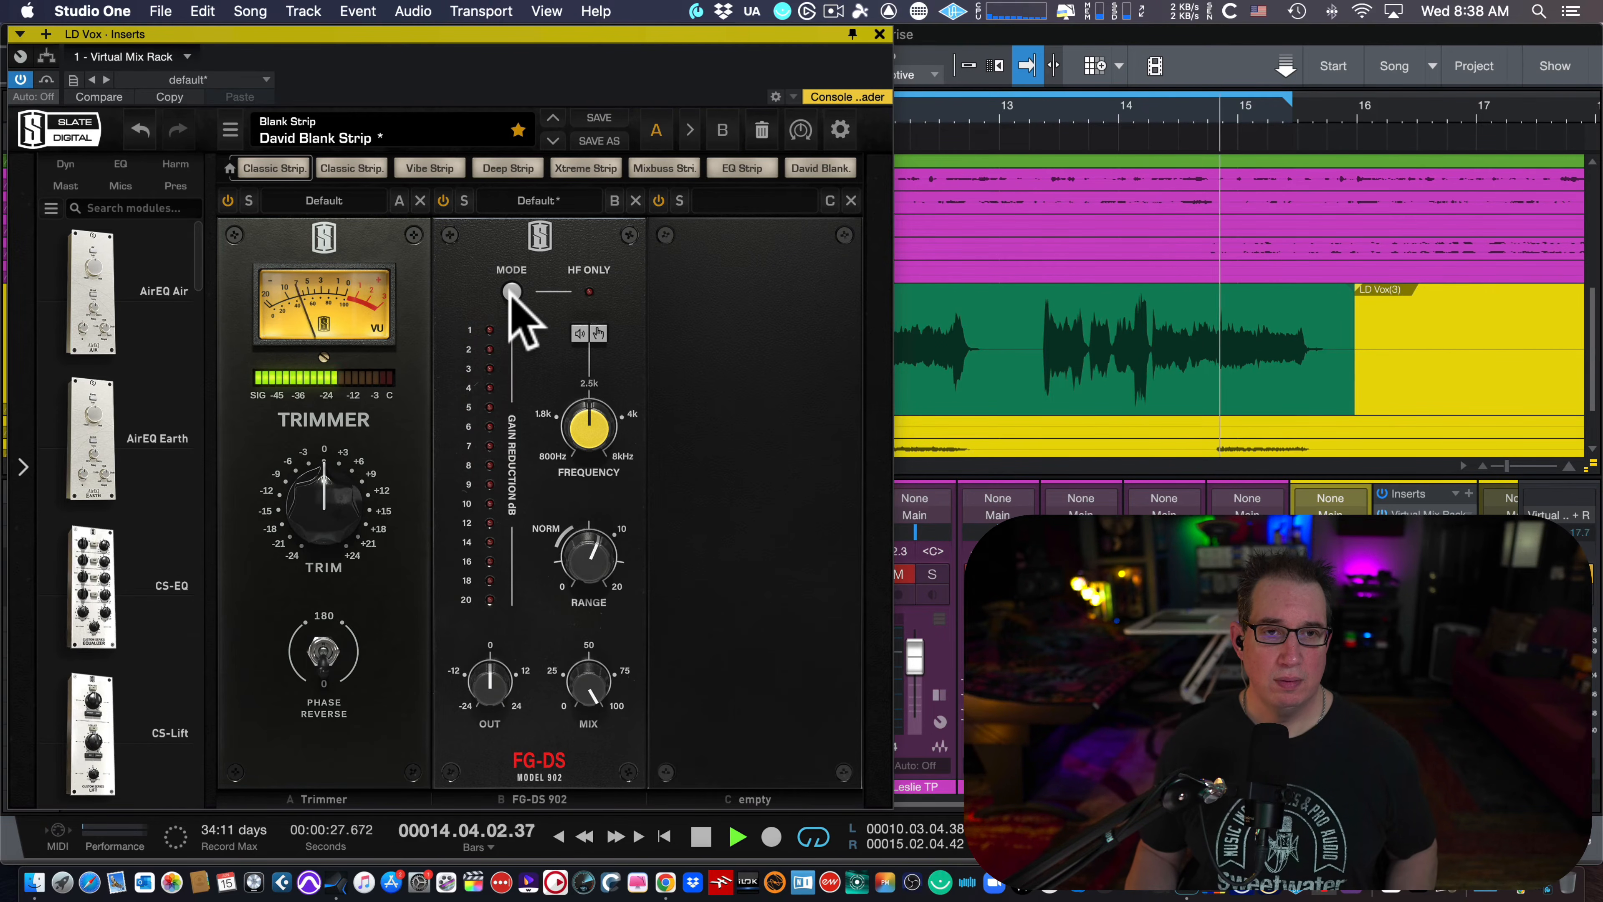
key(space)
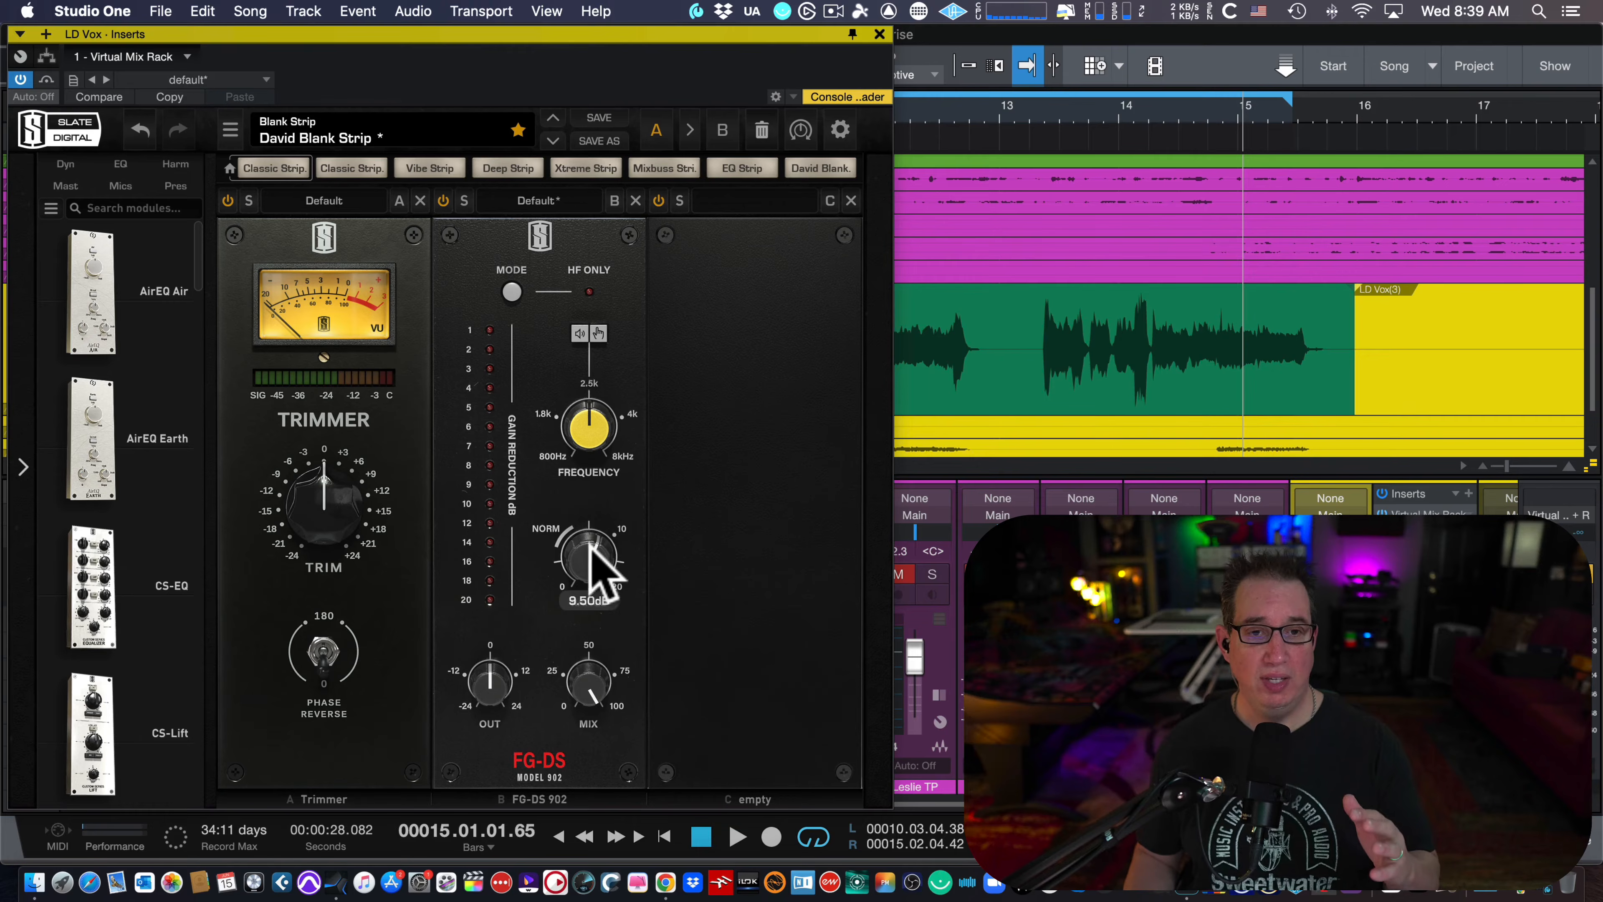
Step: Lower the FG-DS range slightly to about 9 dB and raise its frequency above 4 kHz using the module's listen mode
mouse_move(590, 544)
mouse_down()
mouse_move(583, 582)
mouse_move(571, 543)
mouse_move(576, 557)
mouse_up()
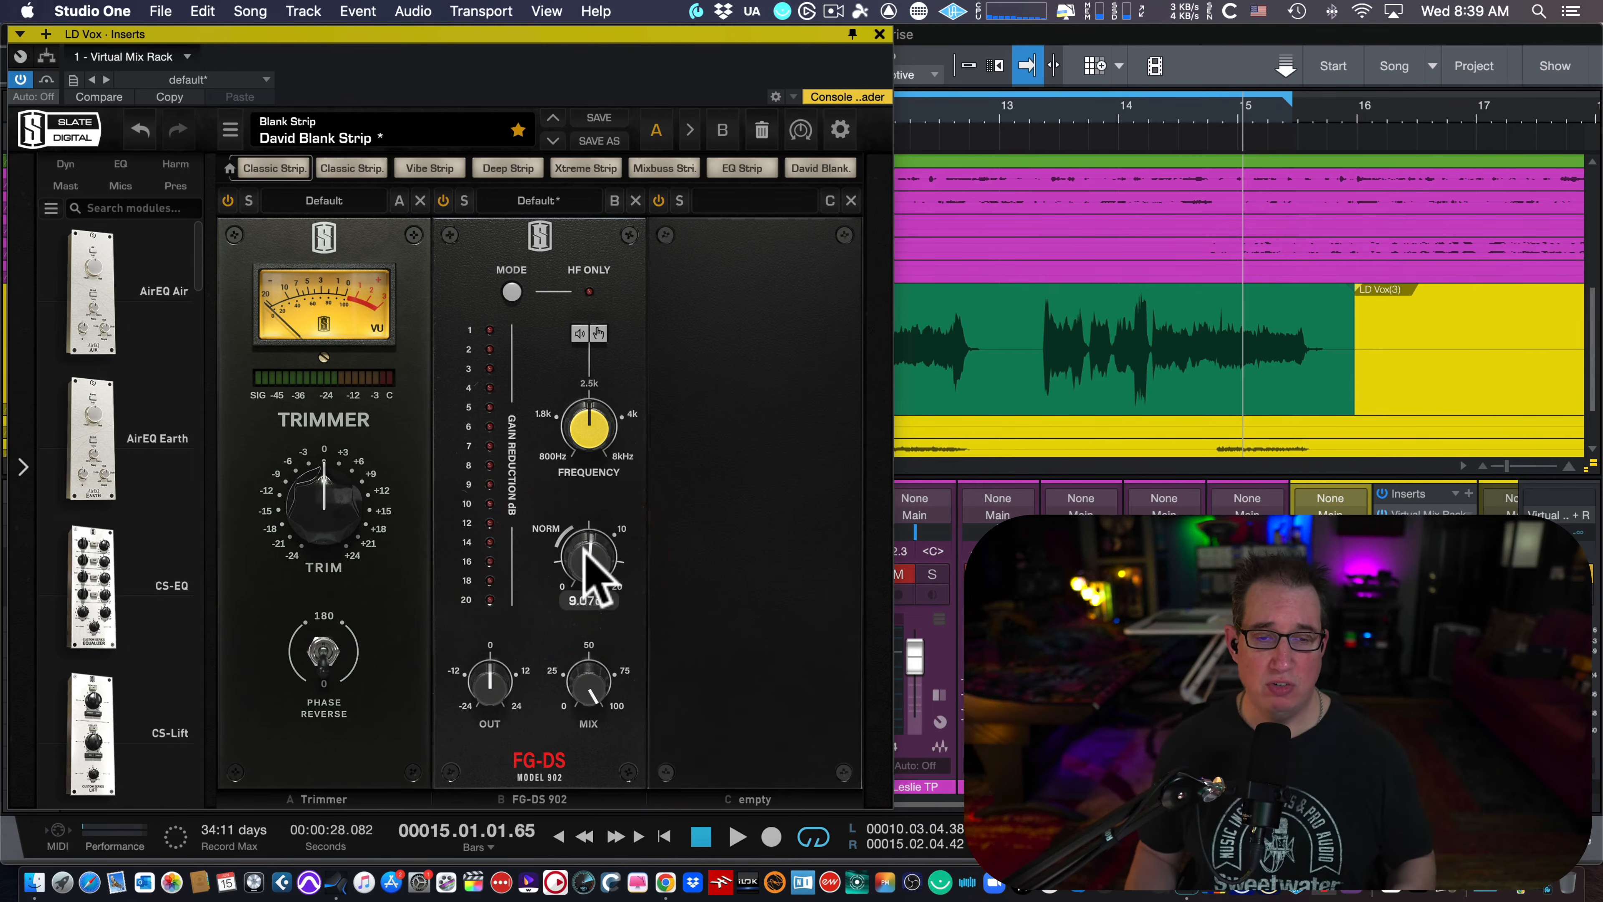
click(579, 333)
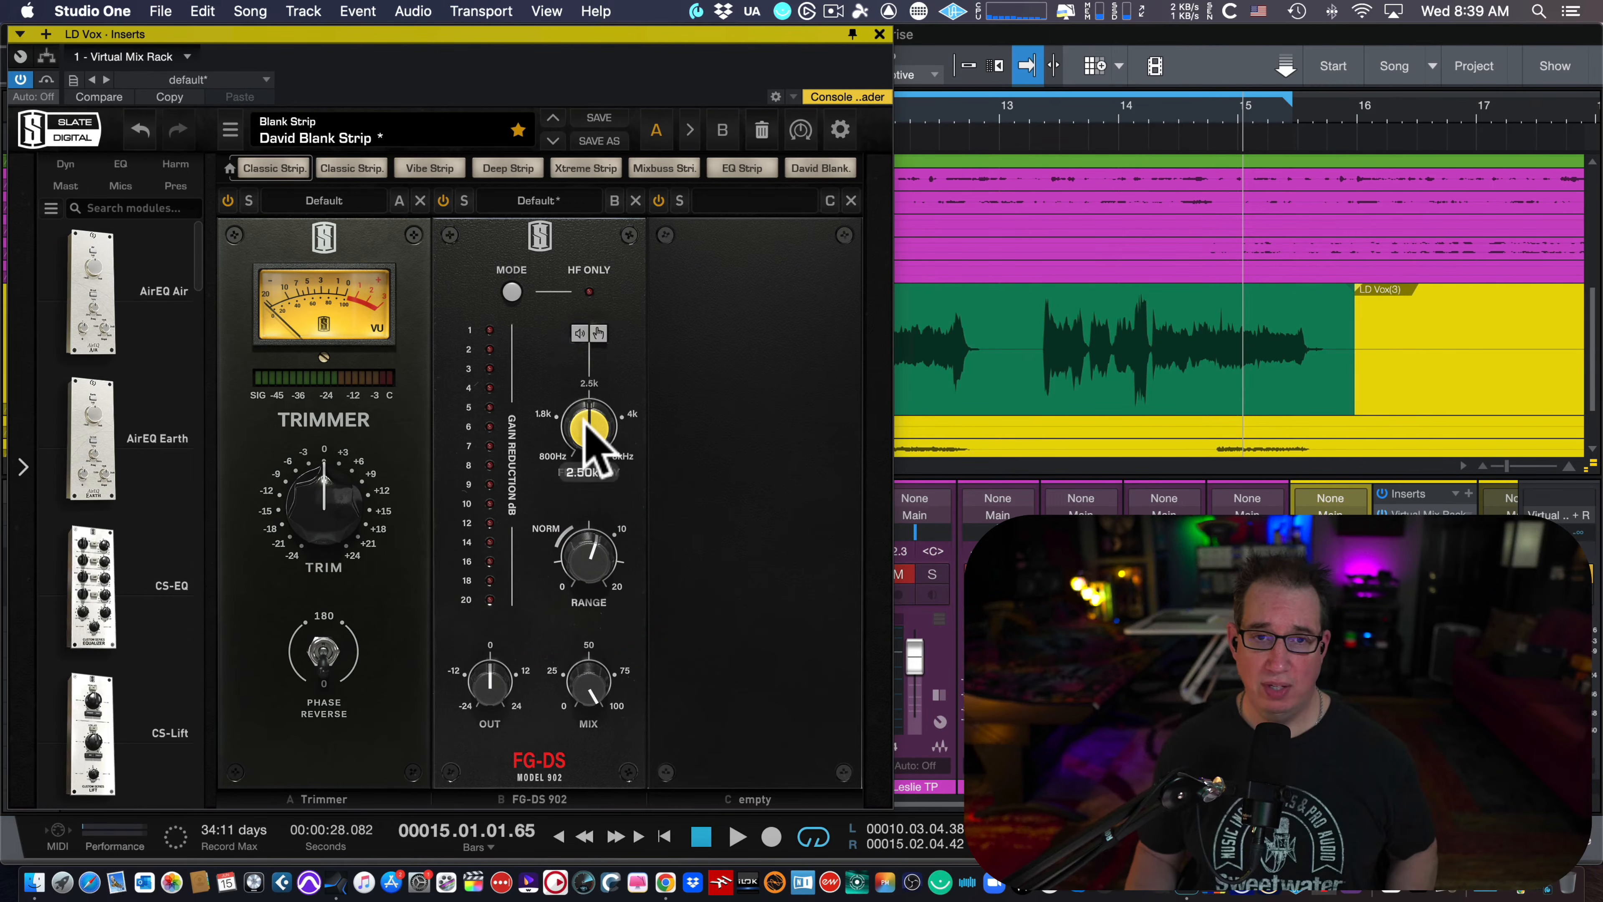
key(space)
drag(583, 419, 545, 288)
key(space)
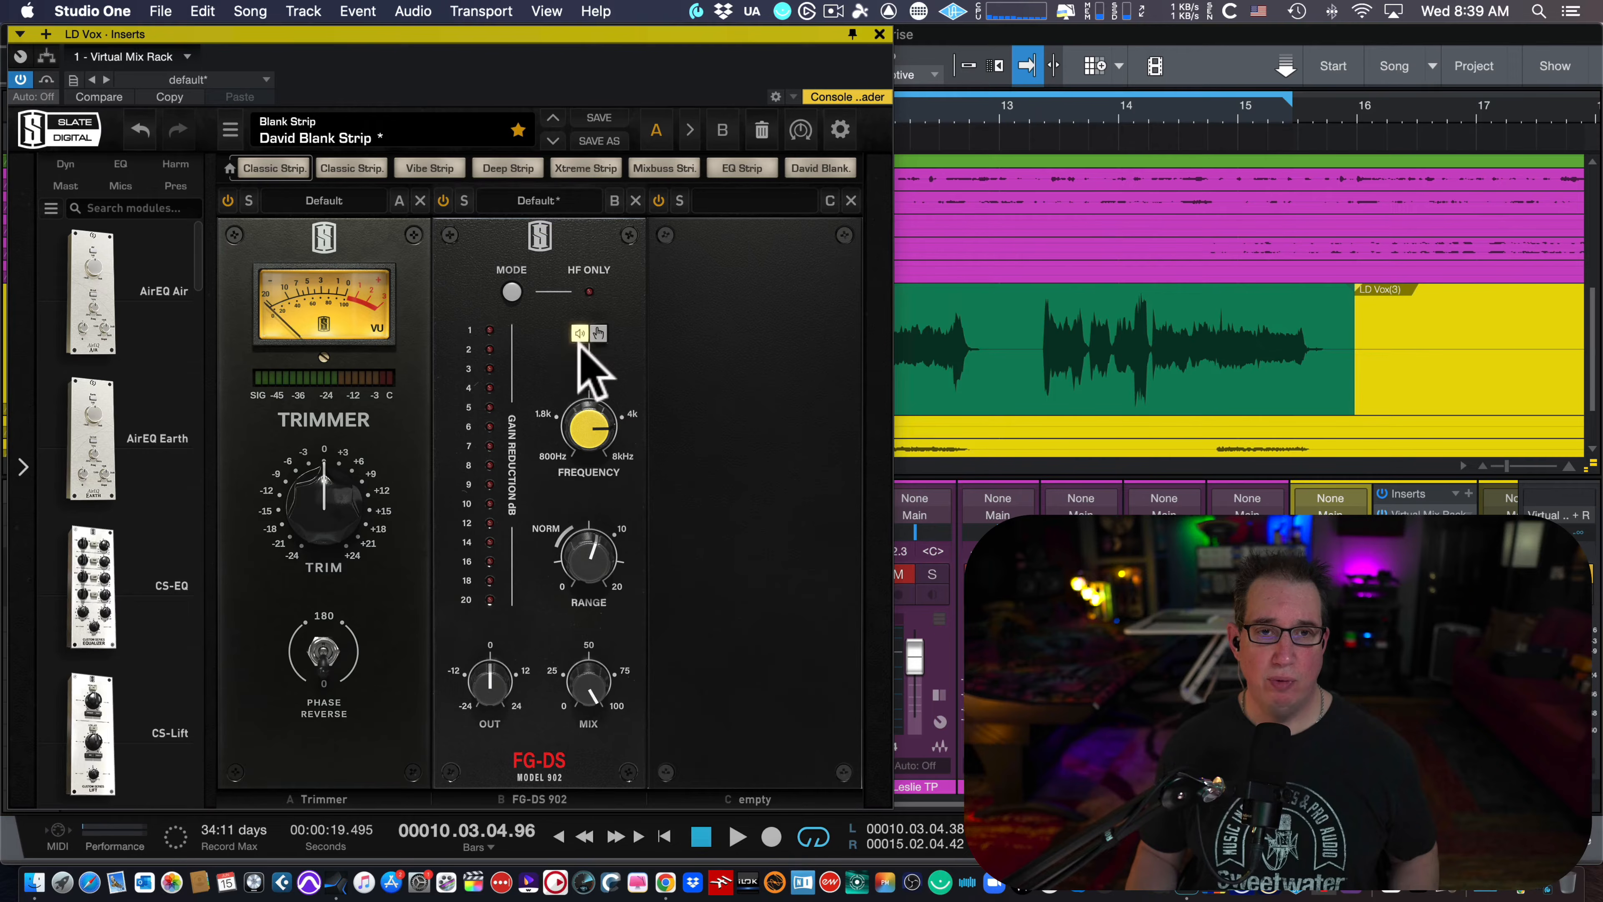
Step: Audition the loop through the FG-DS's other monitoring mode, switch both monitoring modes off and play the processed vocal
click(592, 336)
click(591, 336)
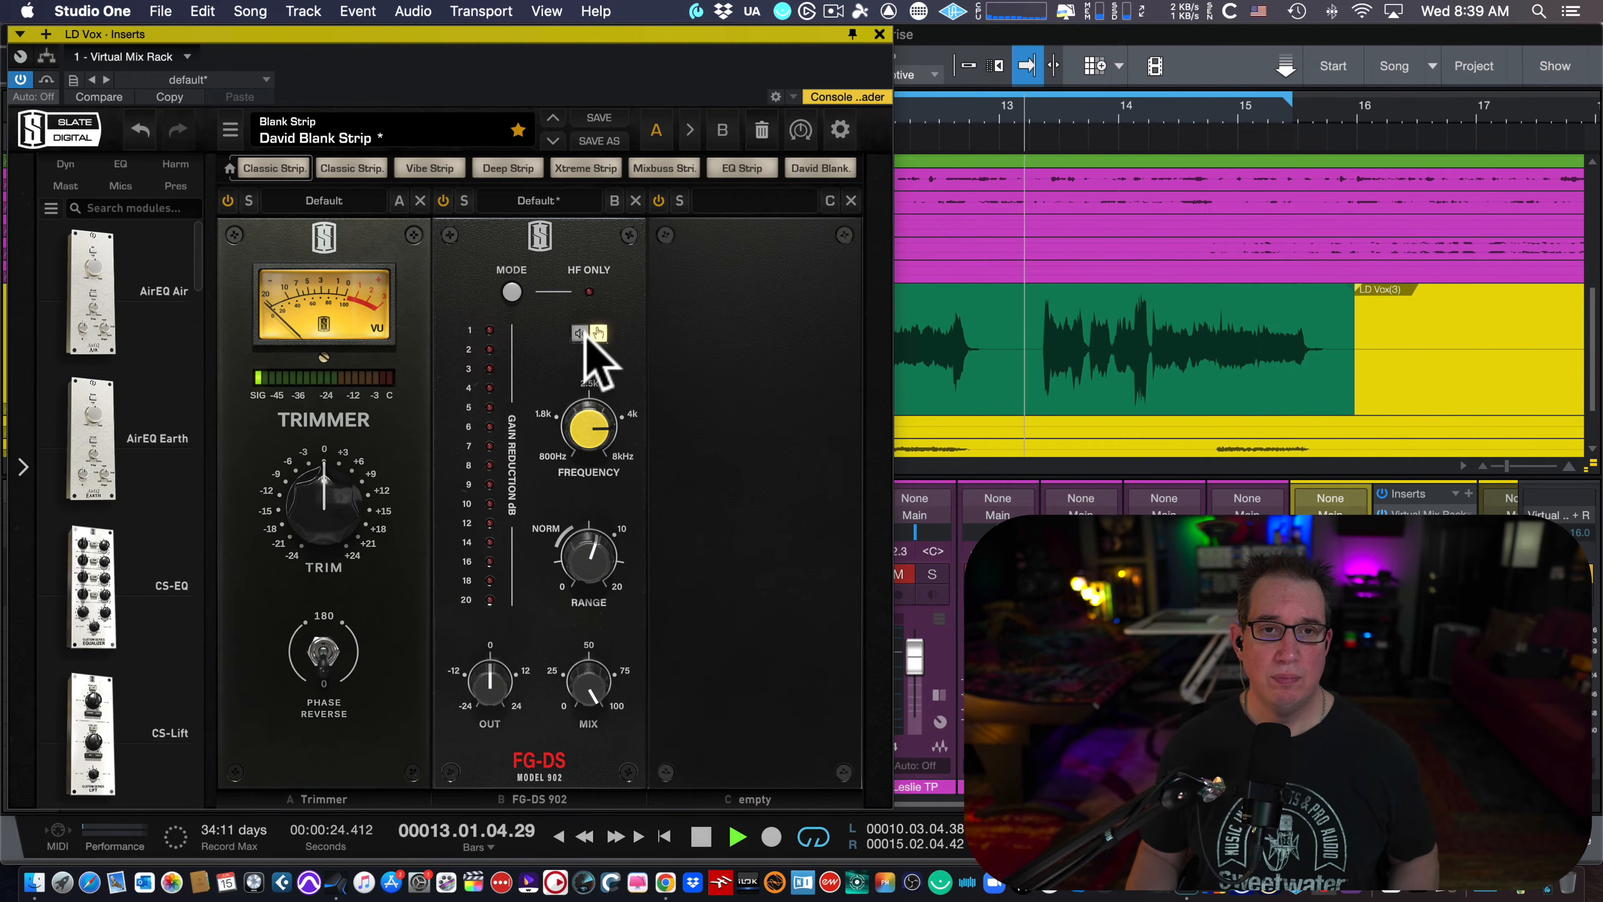
click(586, 339)
click(586, 339)
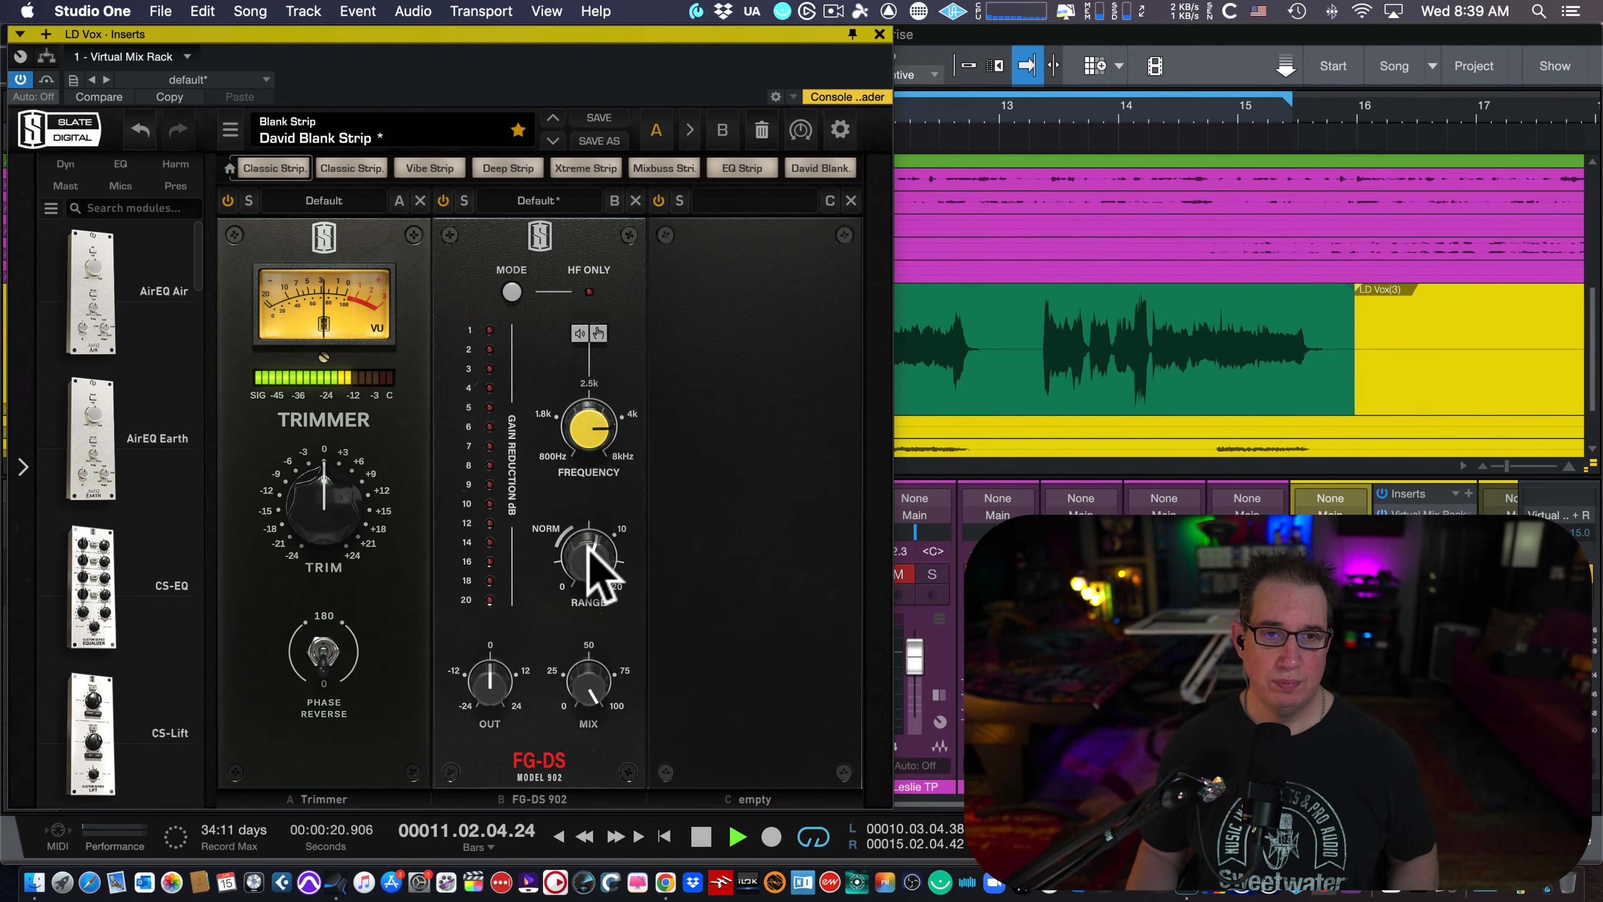
mouse_move(585, 560)
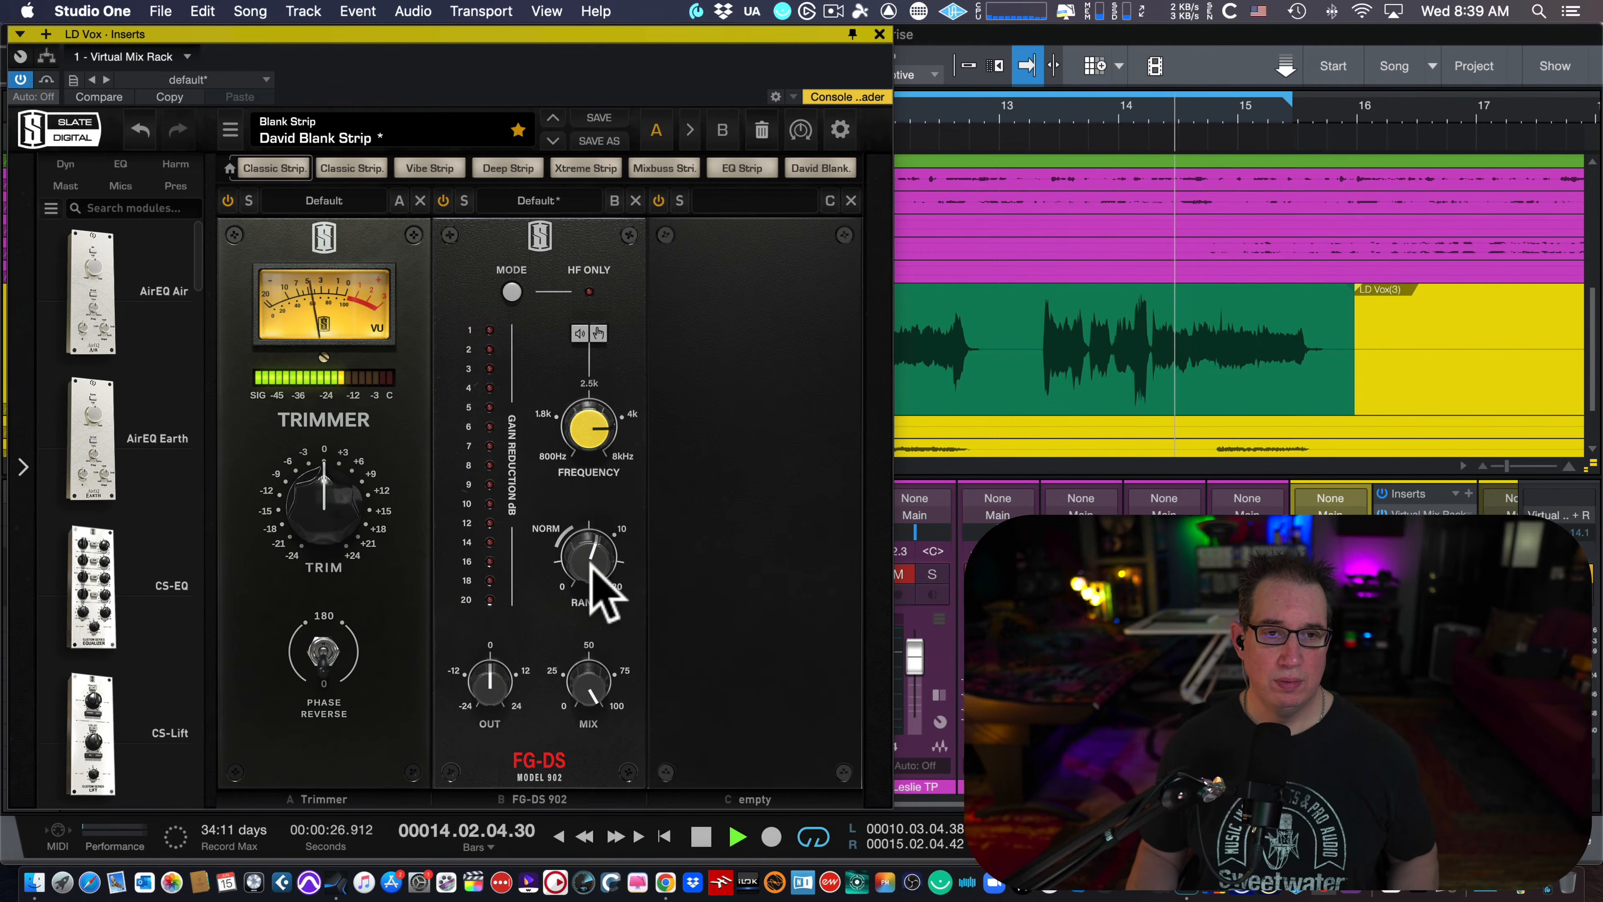
key(space)
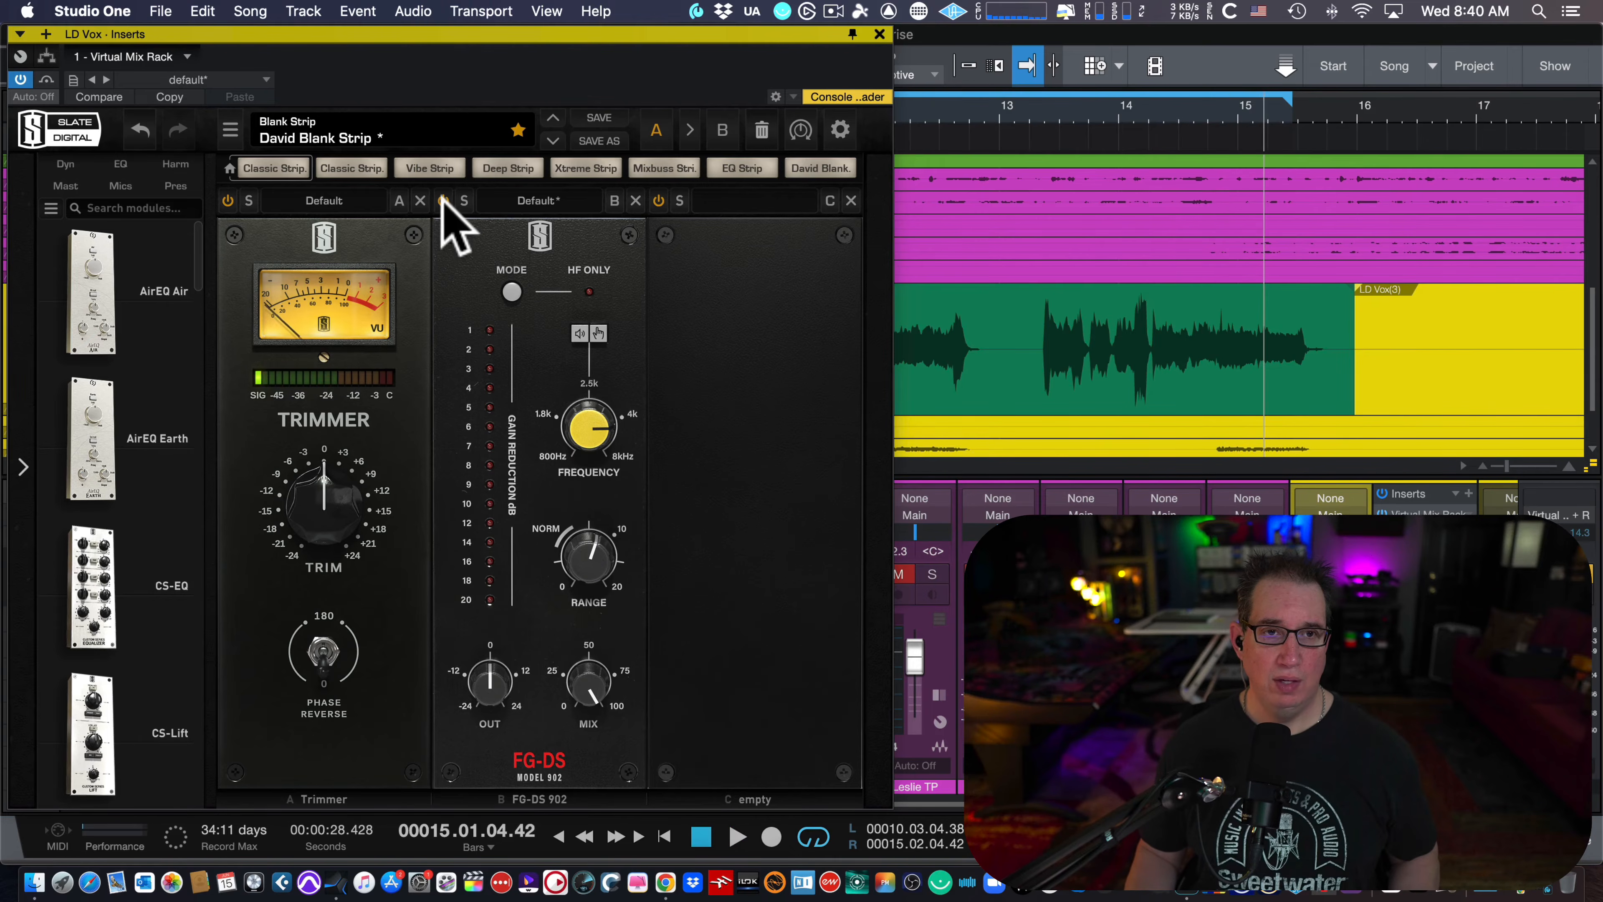
Step: Compare the looped vocal with the retuned FG-DS bypassed and active
click(443, 200)
key(space)
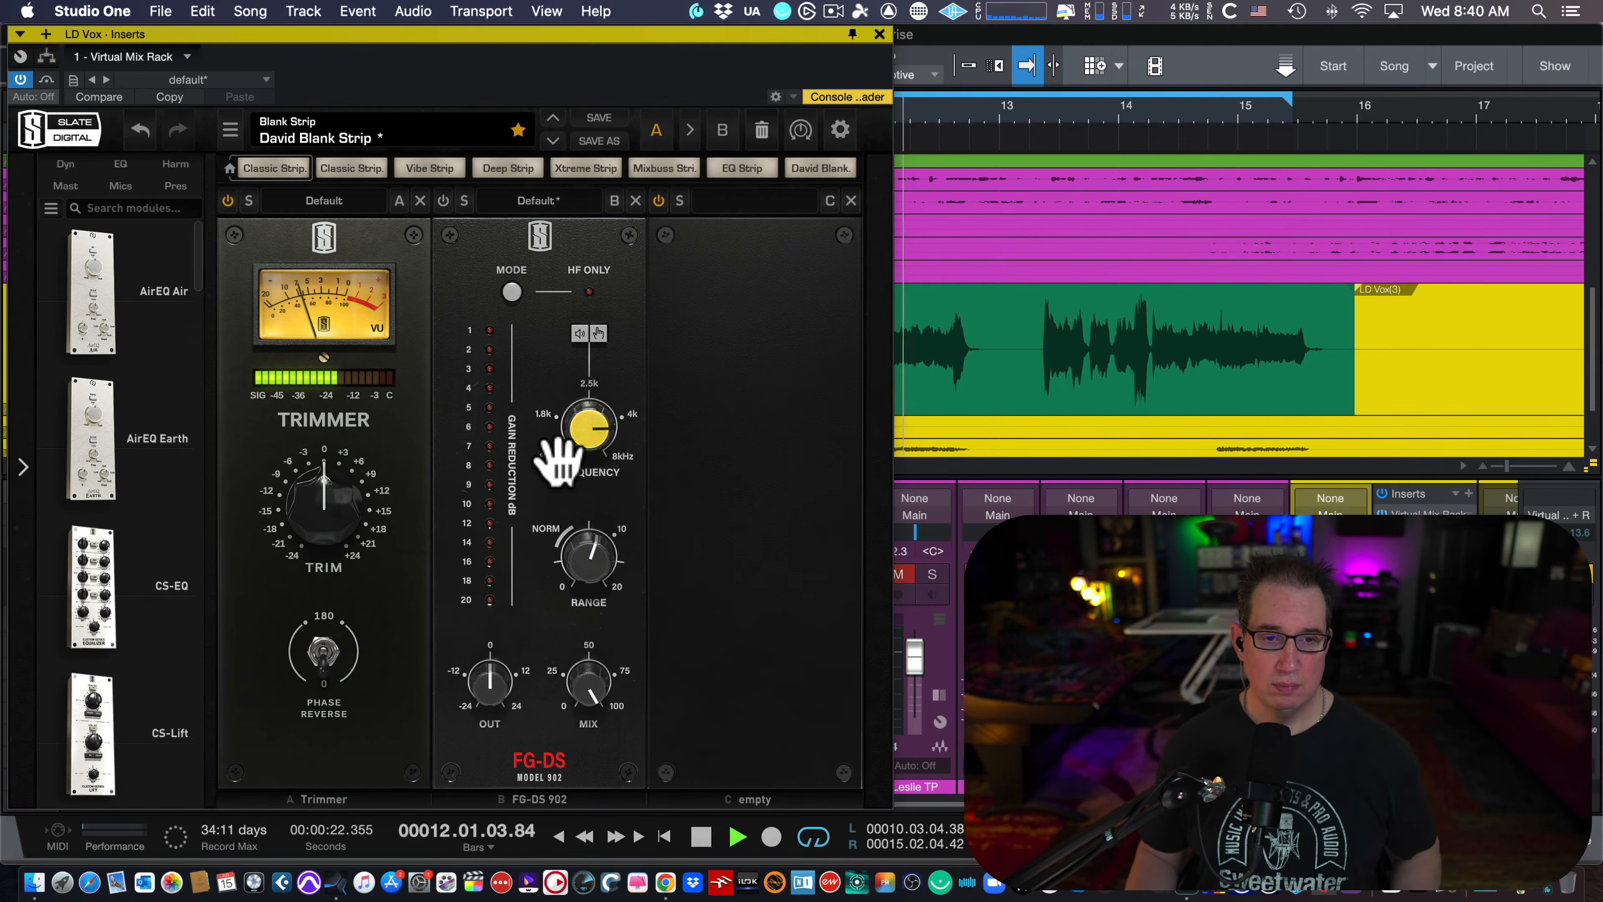
click(444, 201)
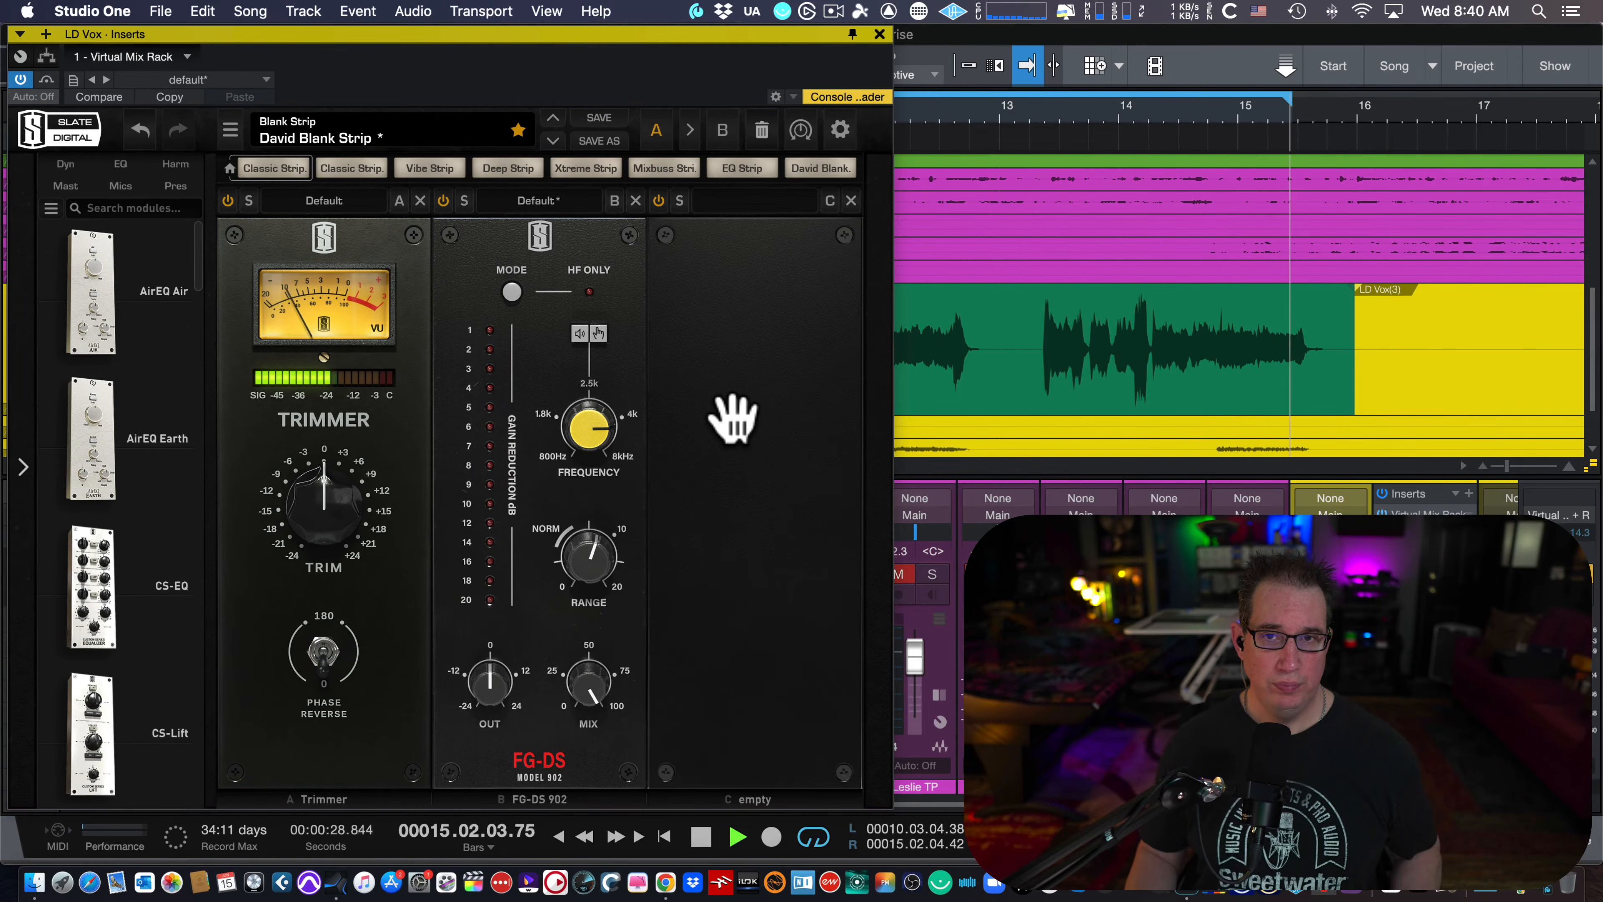
key(space)
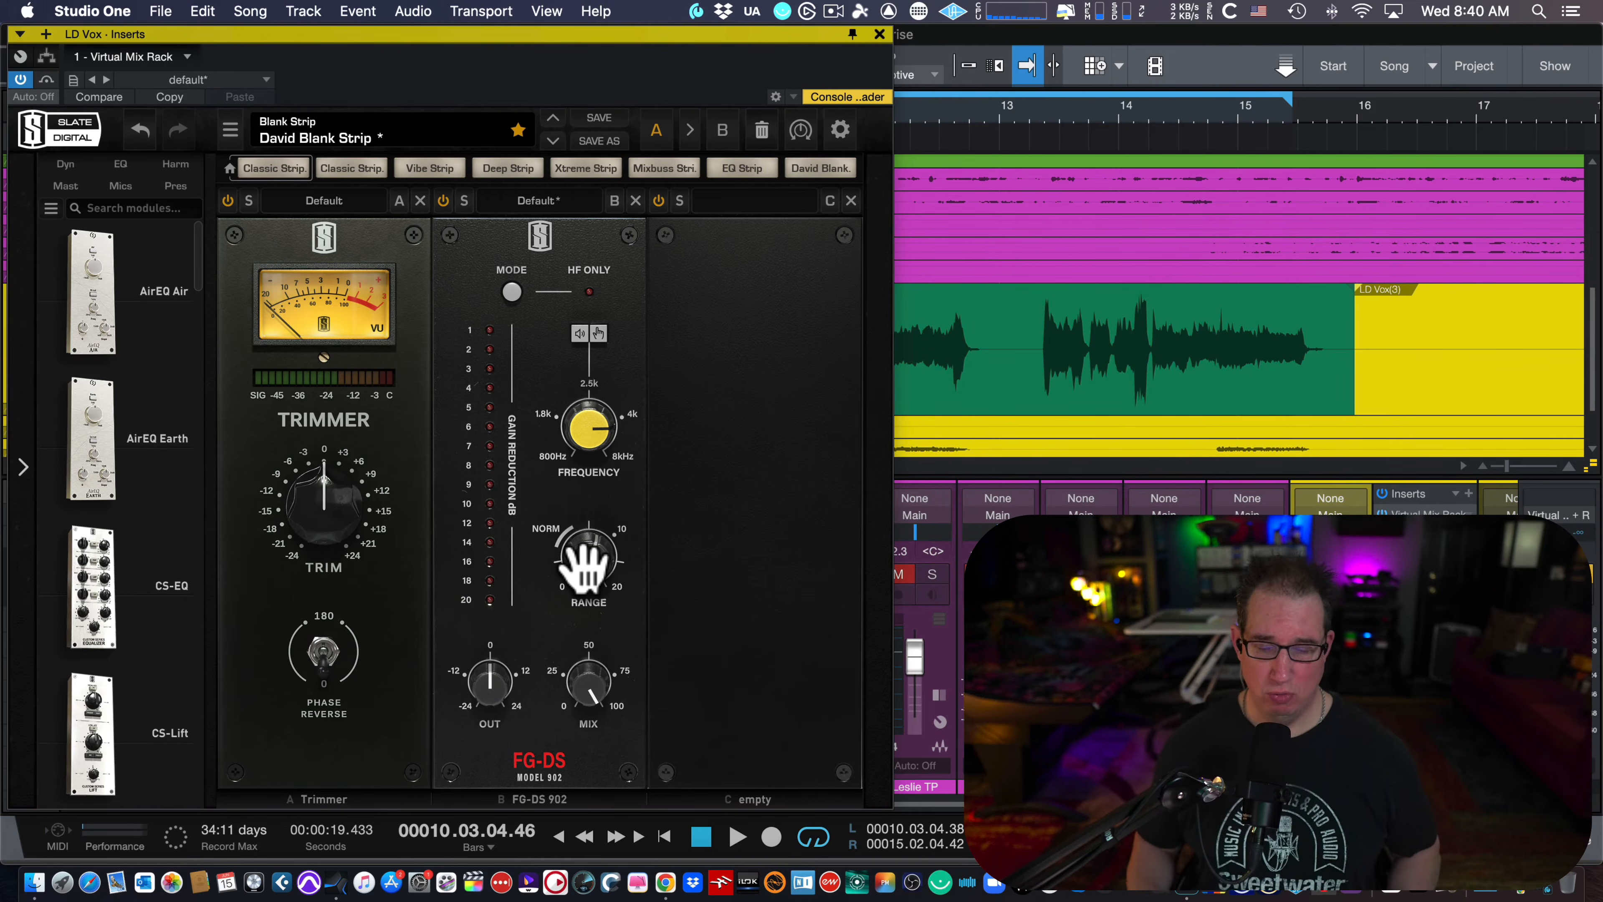
Step: Raise the FG-DS range to about 14 dB and listen to the stronger de-essing on the loop
drag(585, 564, 571, 494)
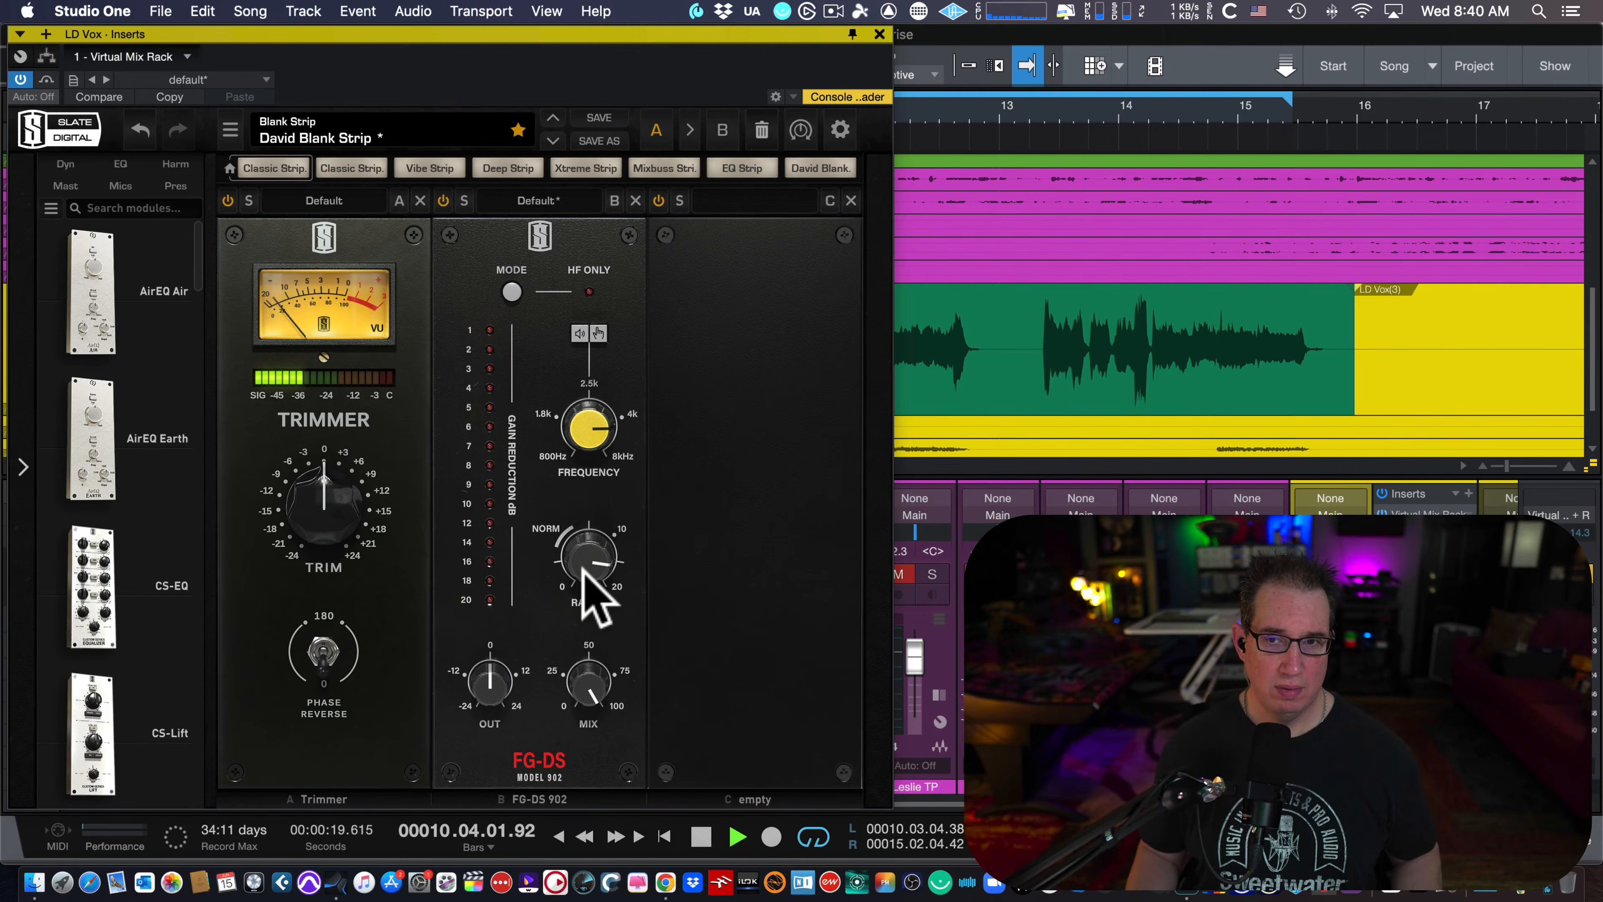
mouse_move(585, 565)
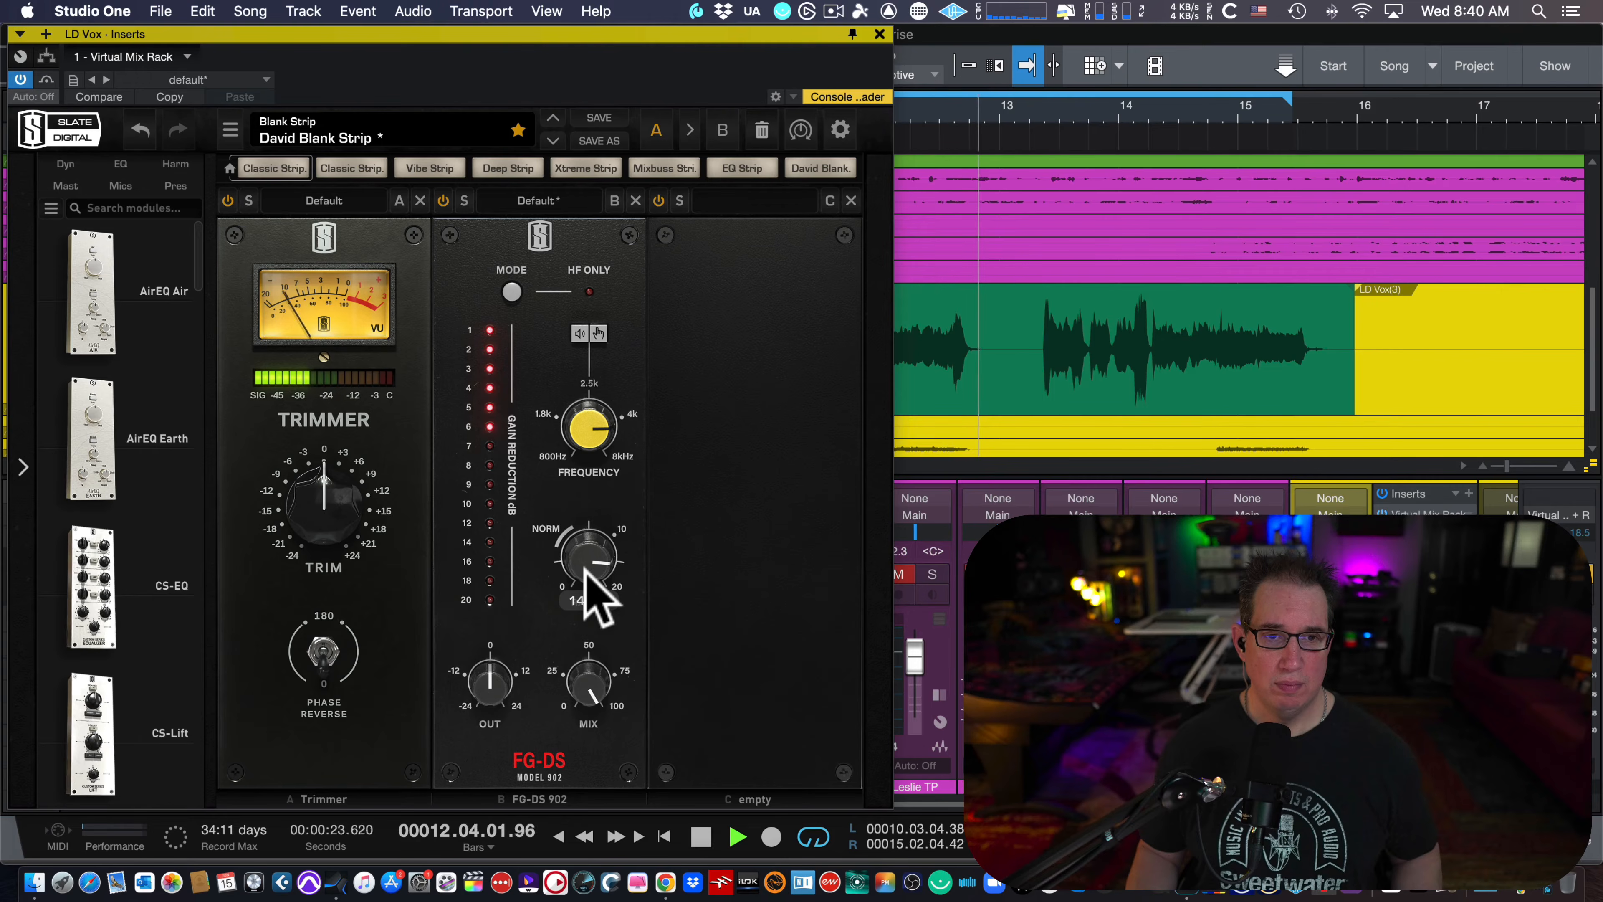
click(584, 567)
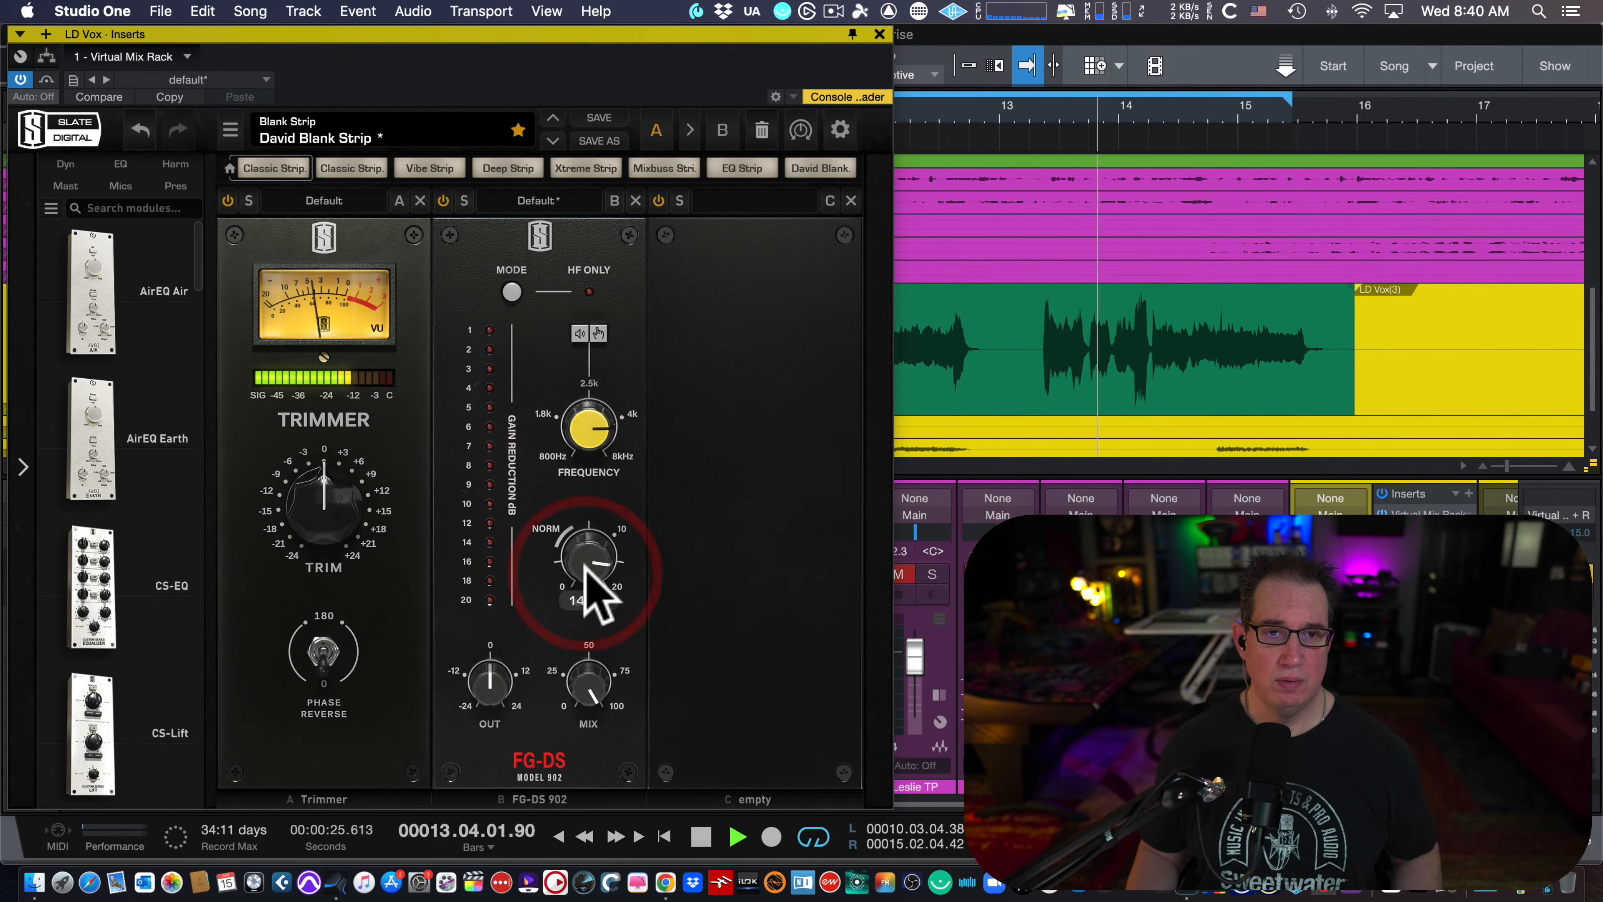
Step: Audition HF Only mode at the higher range, return to normal mode and lower the range slightly
click(513, 292)
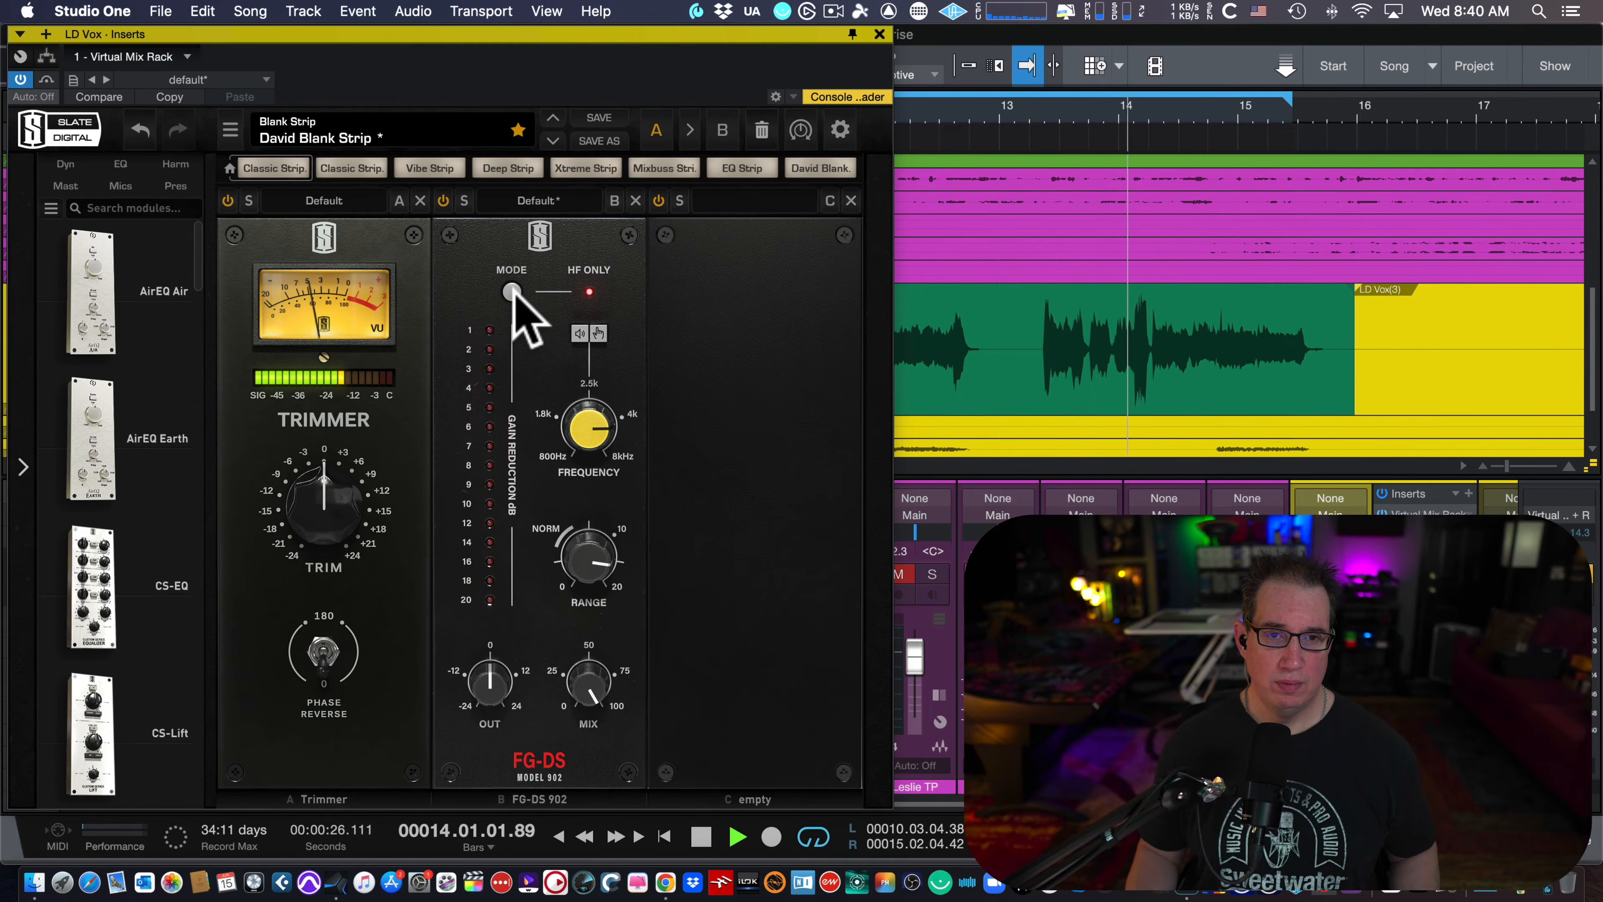
click(511, 291)
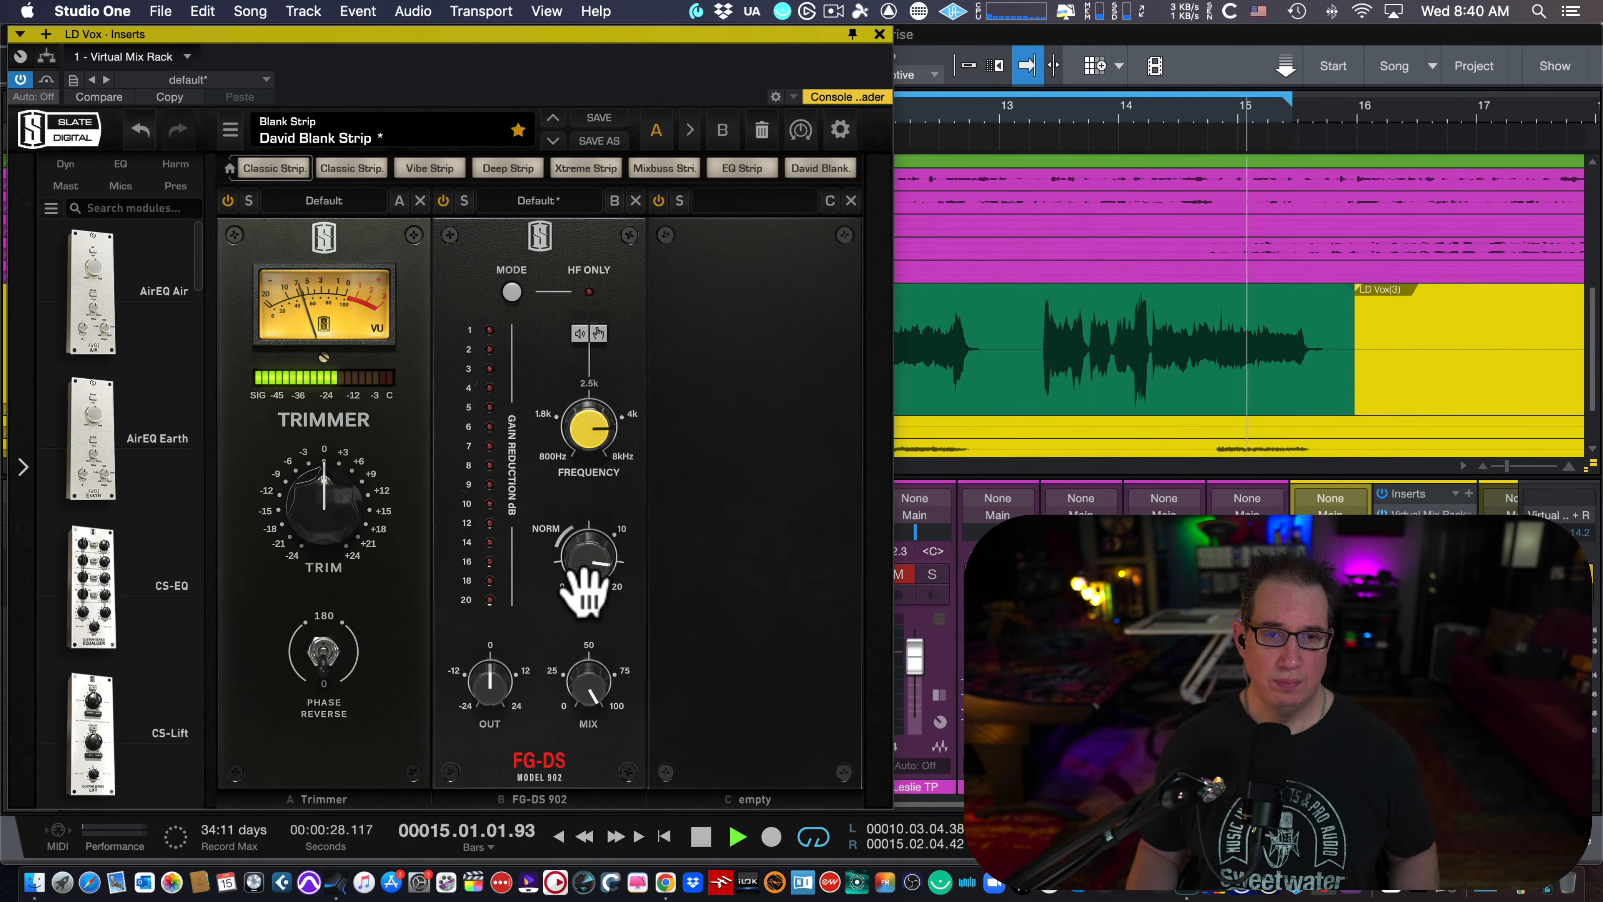
mouse_move(587, 558)
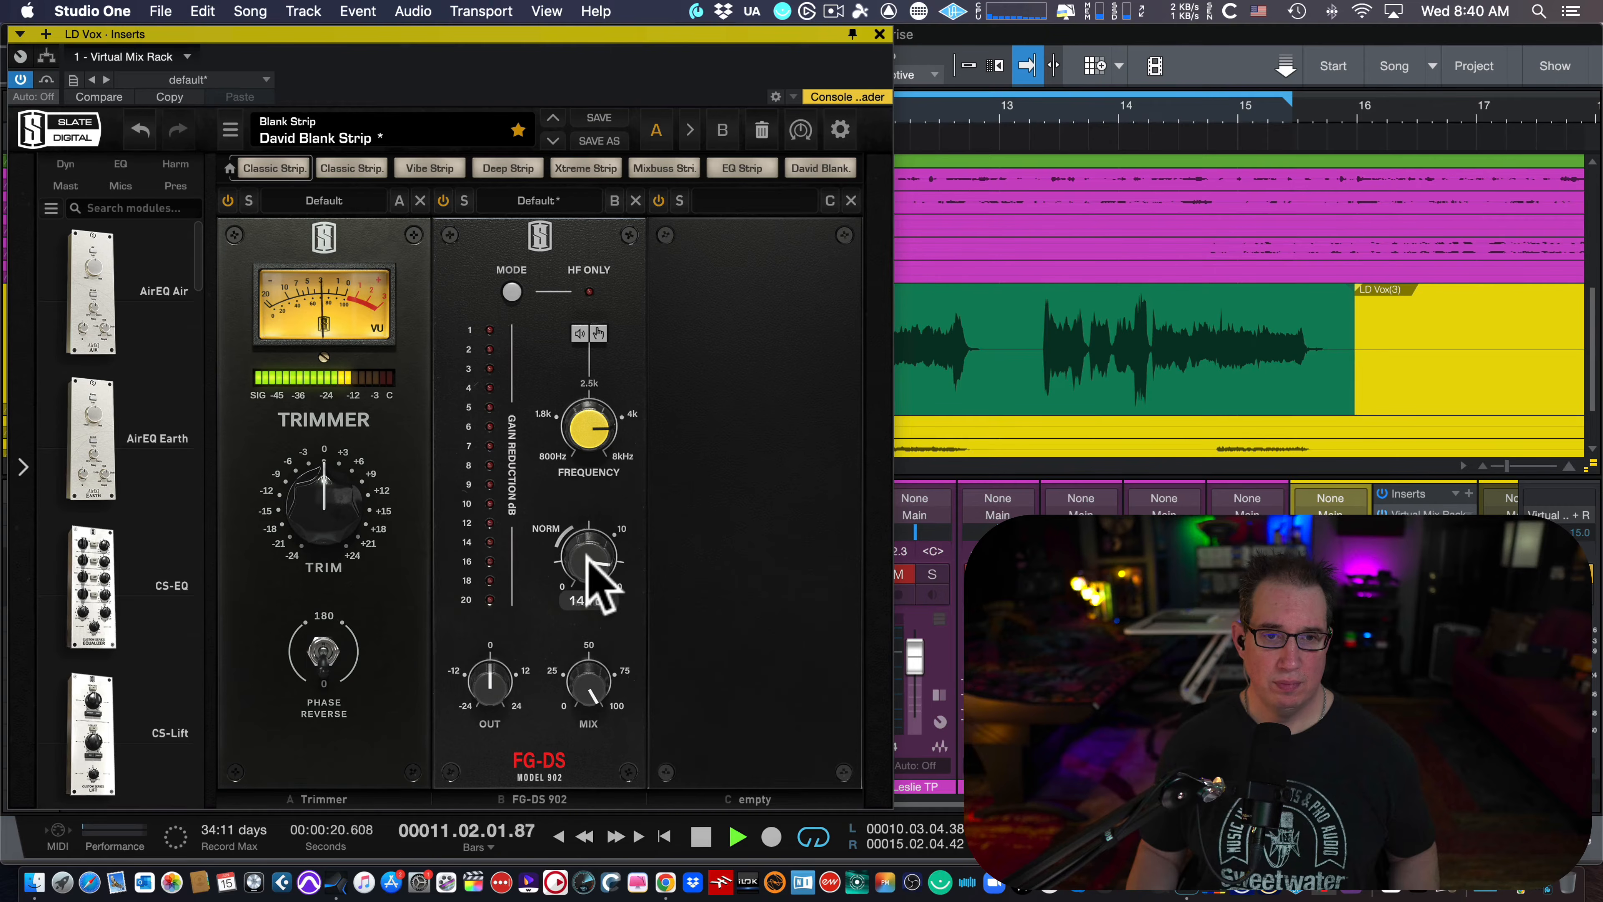
drag(587, 579, 587, 588)
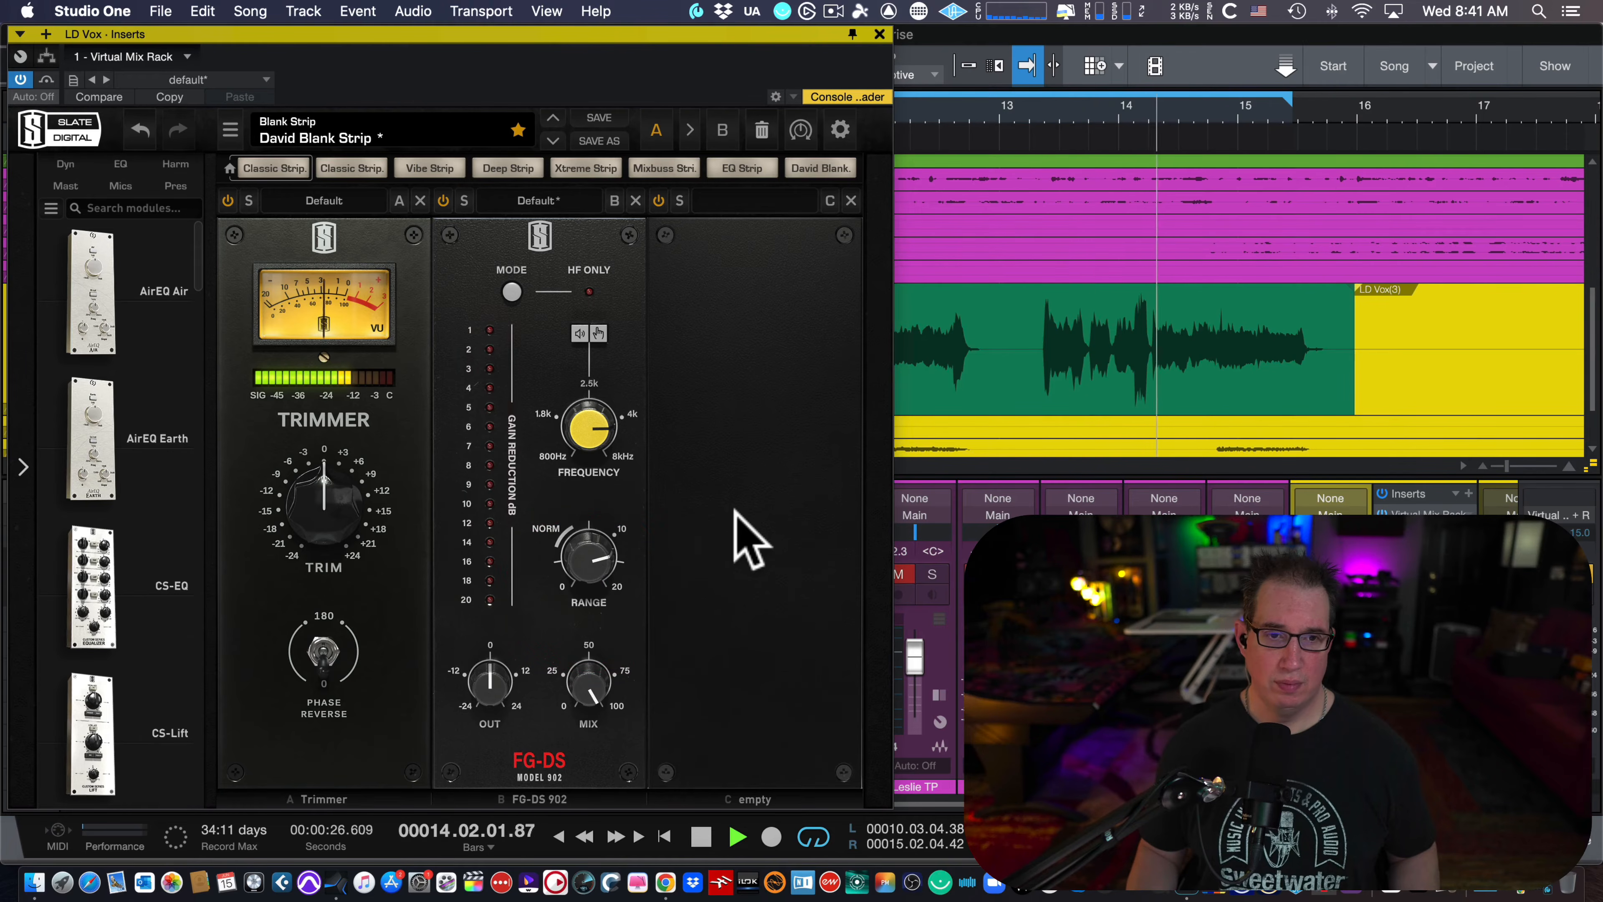
key(space)
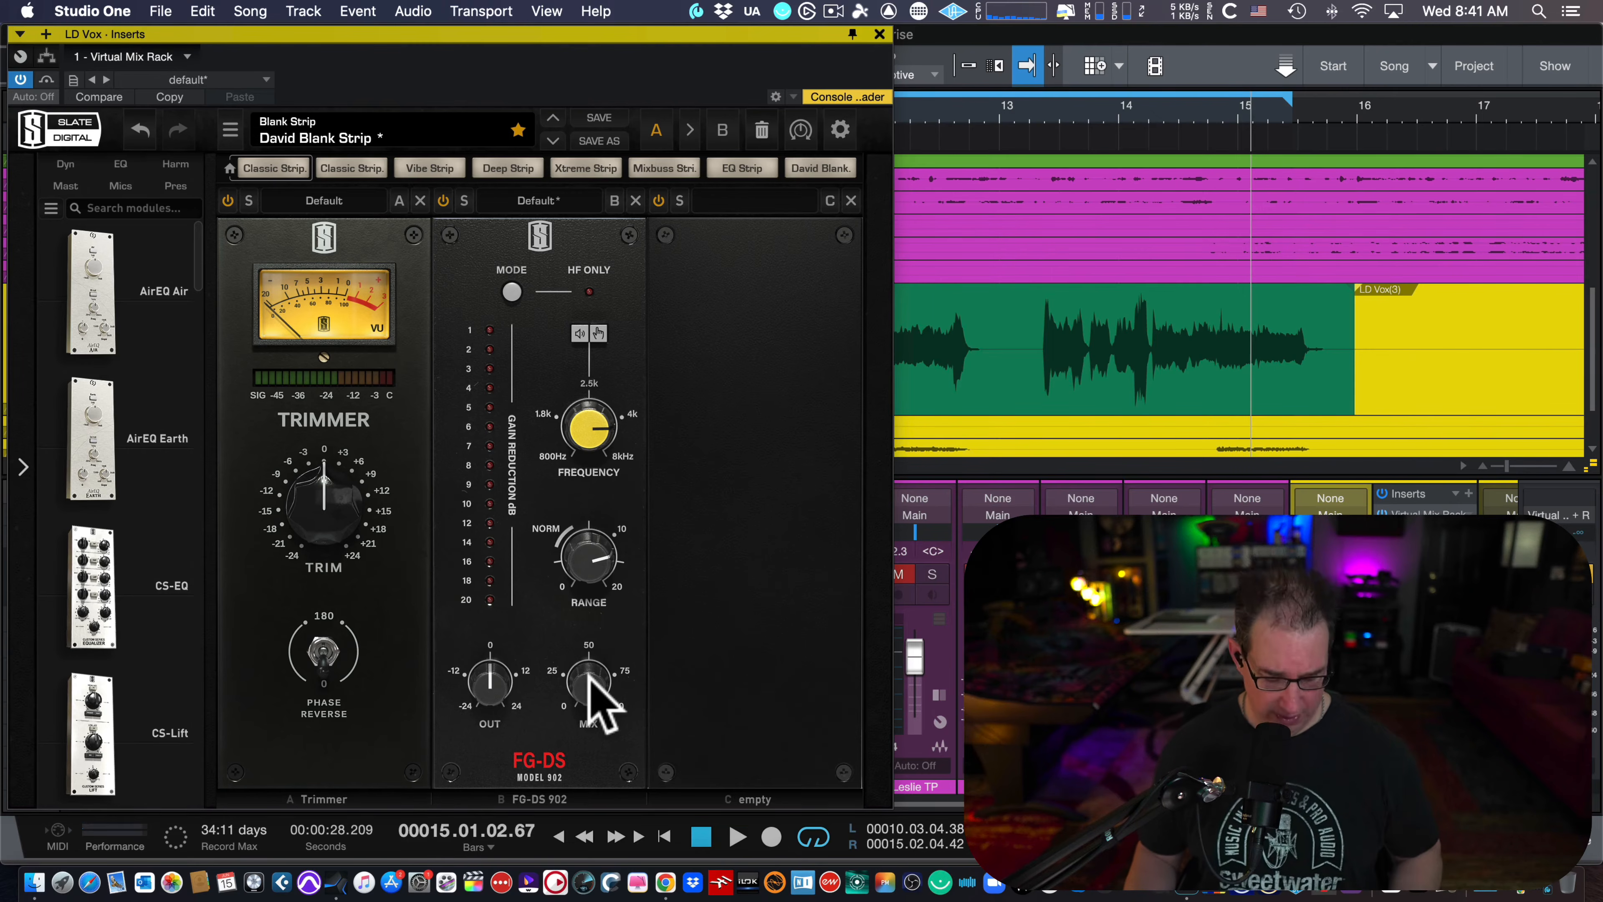
Step: Adjust the FG-DS mix to 68.0% while the vocal loop plays
key(space)
drag(598, 701, 568, 824)
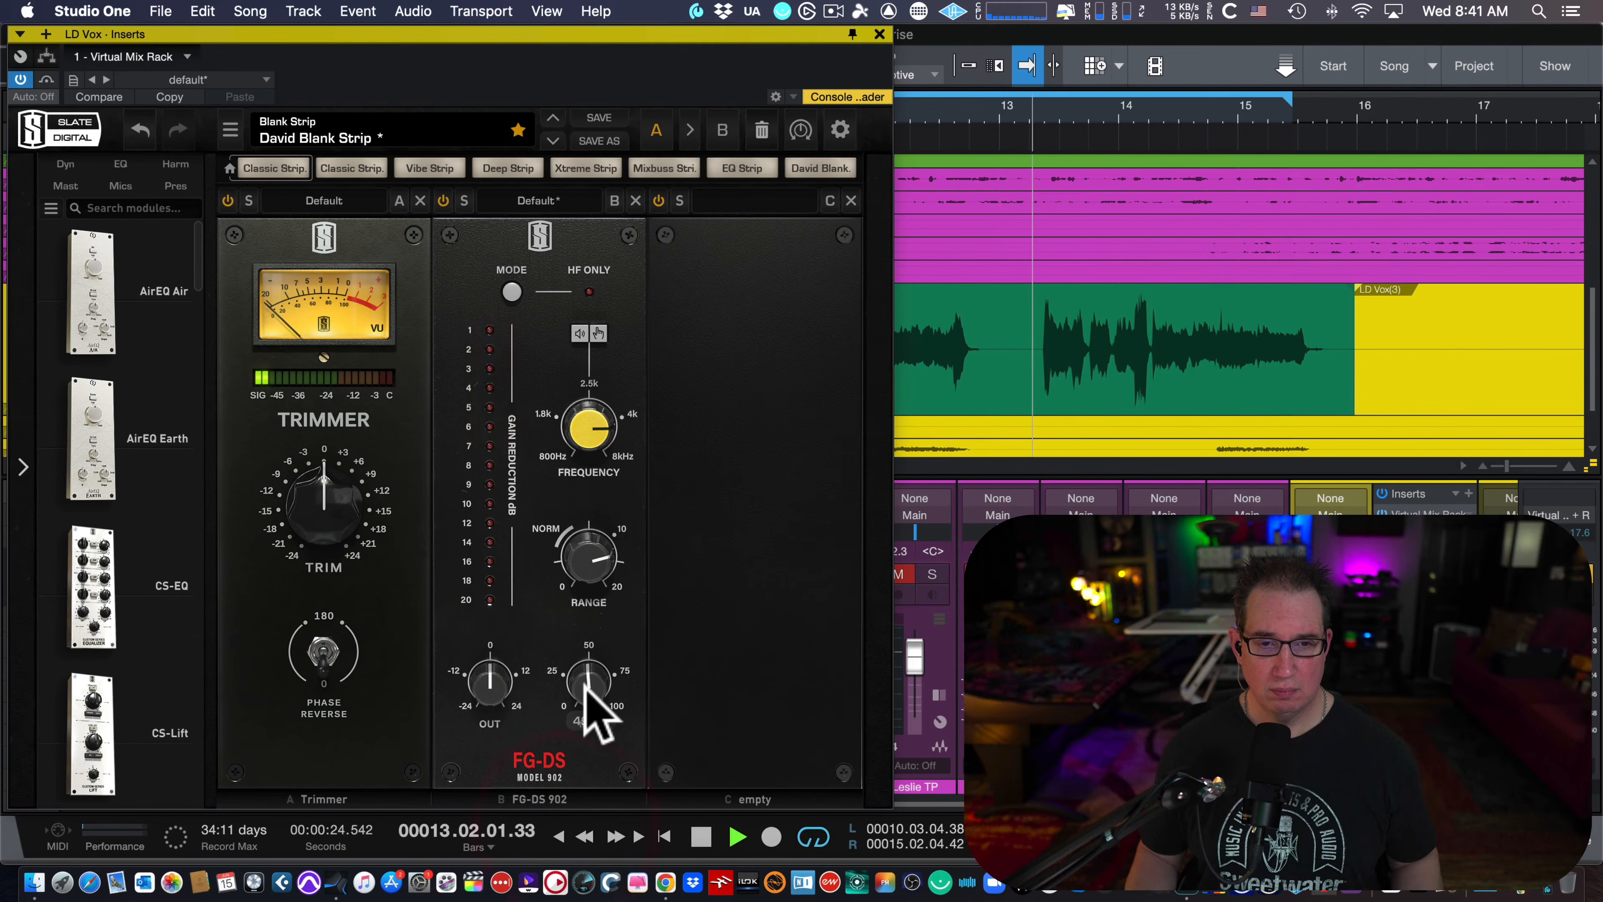
drag(587, 682, 590, 656)
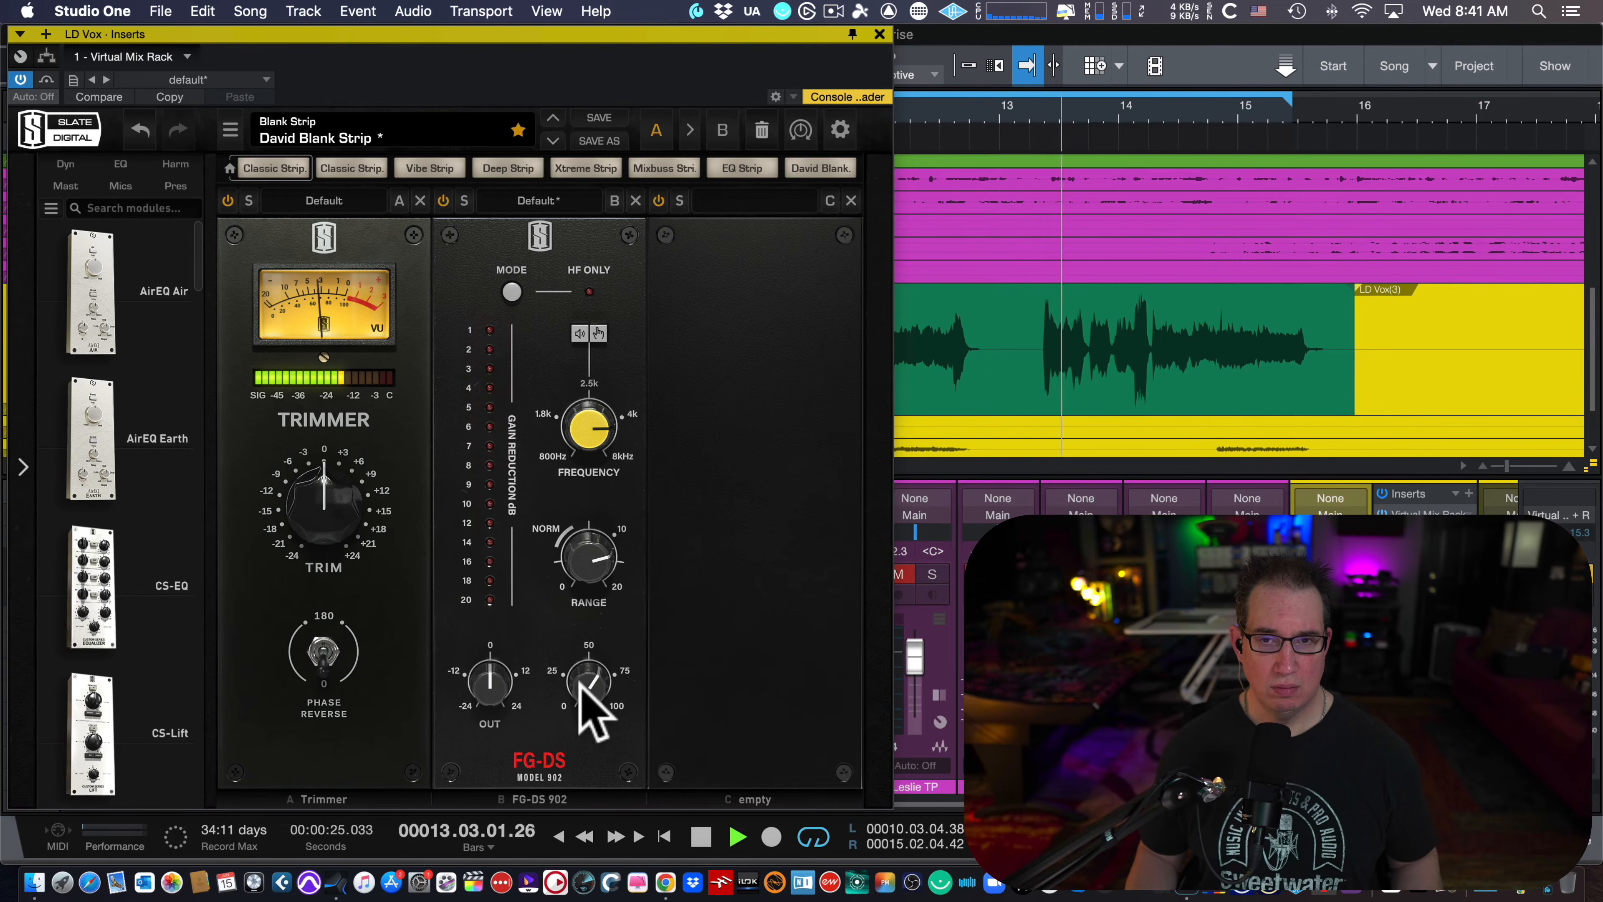
drag(591, 710, 588, 700)
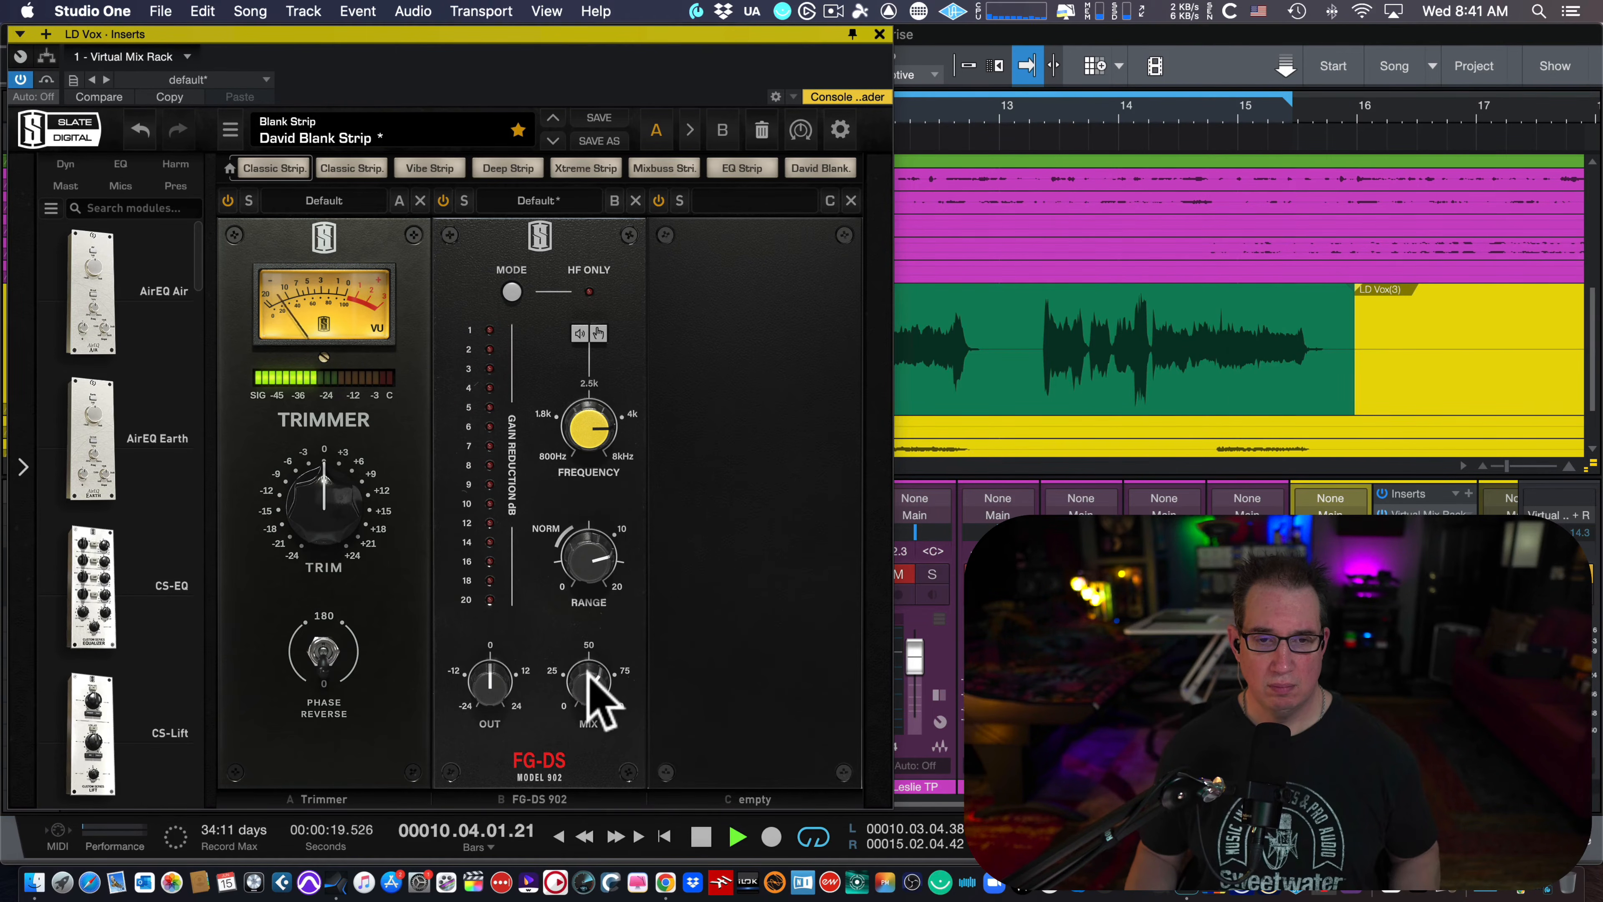
drag(597, 691, 598, 672)
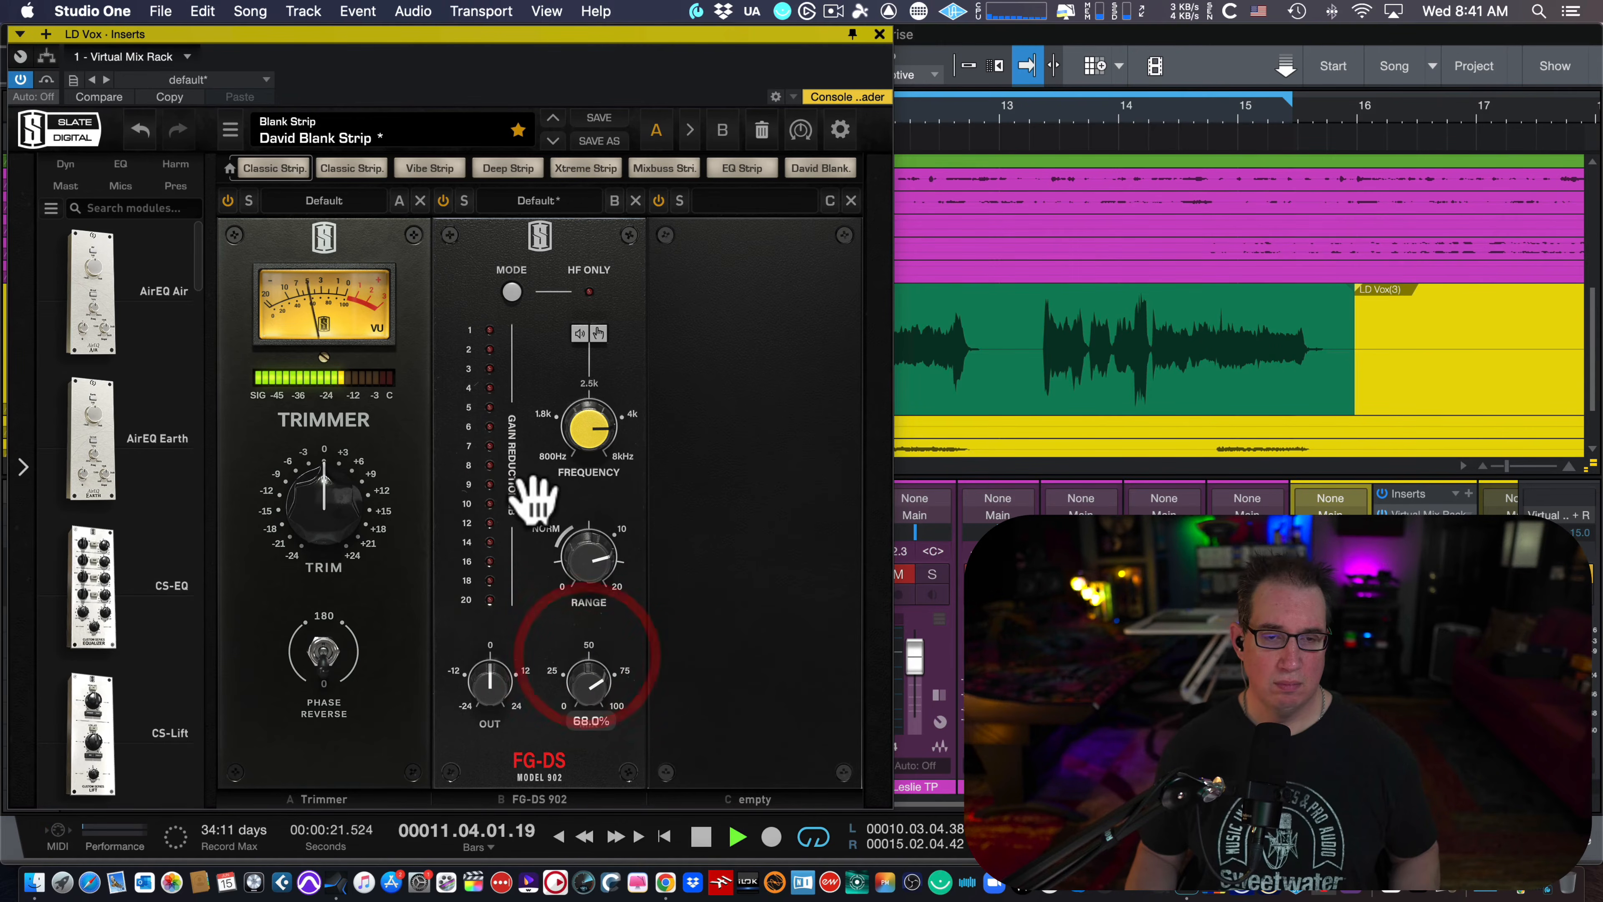
mouse_move(587, 573)
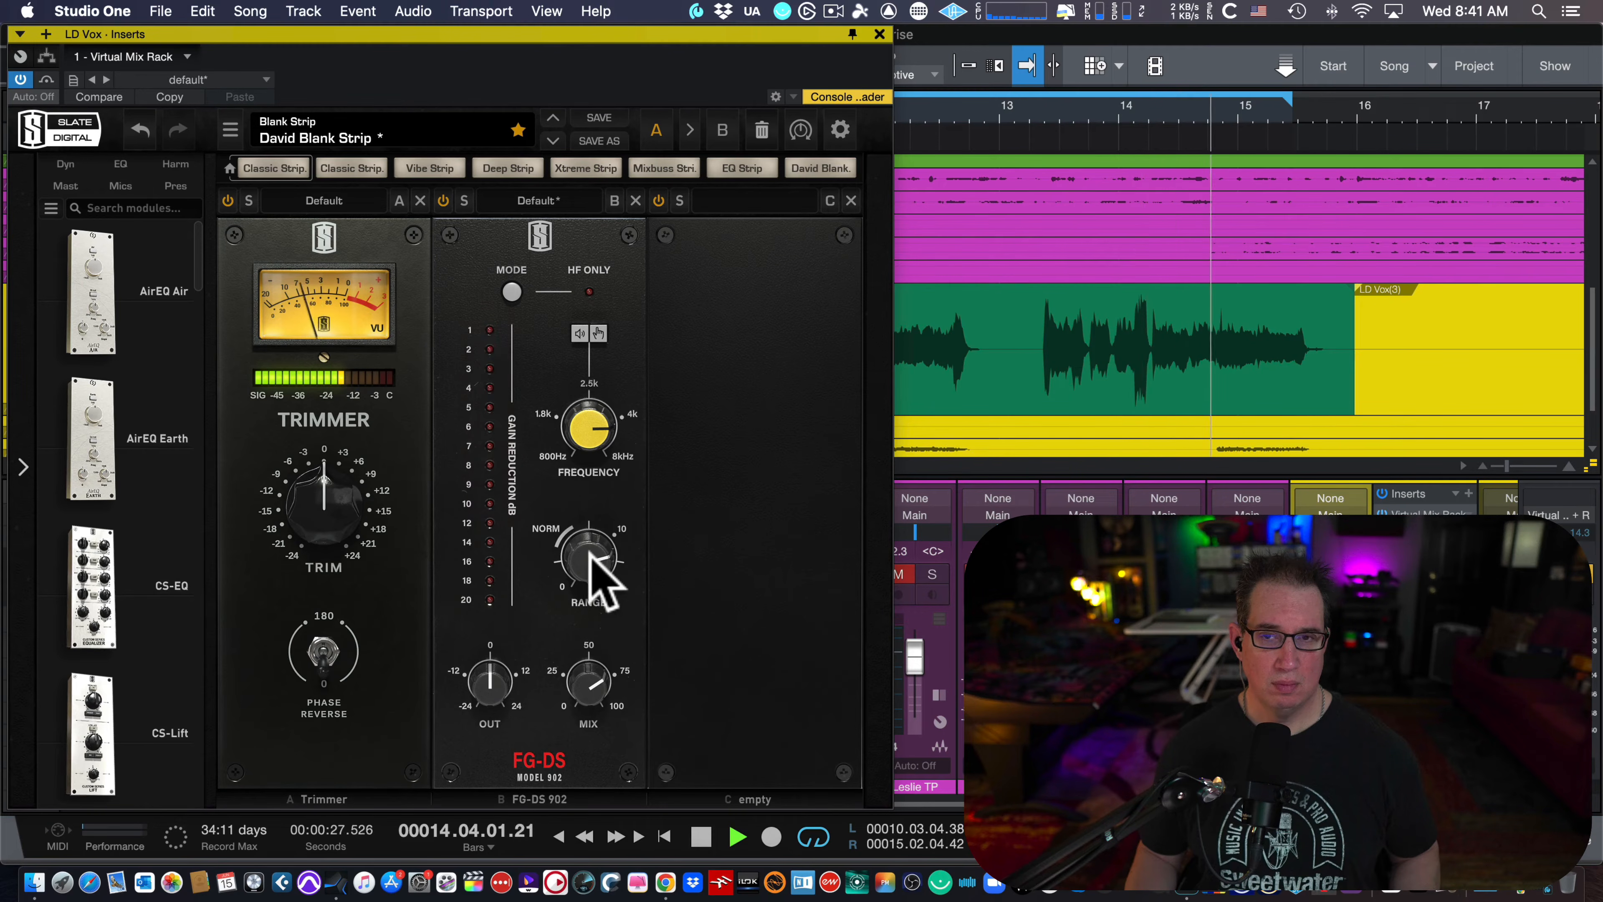
Step: Compare the looped vocal with the FG-DS bypassed and active, and unsolo LD Vox to hear it in the full mix
click(444, 201)
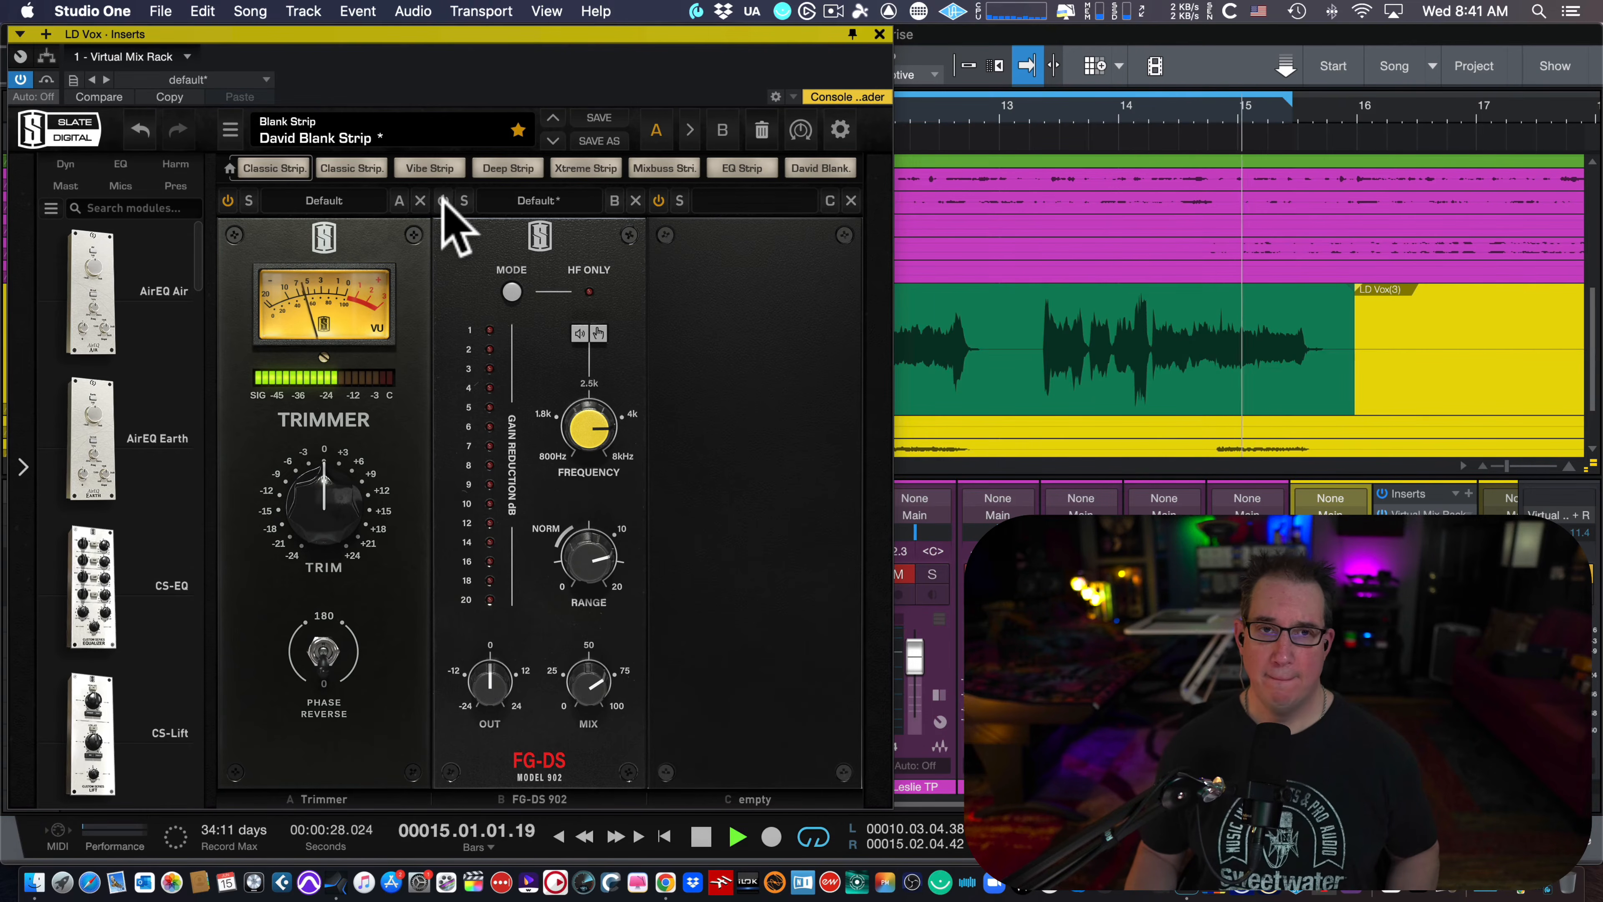
click(443, 200)
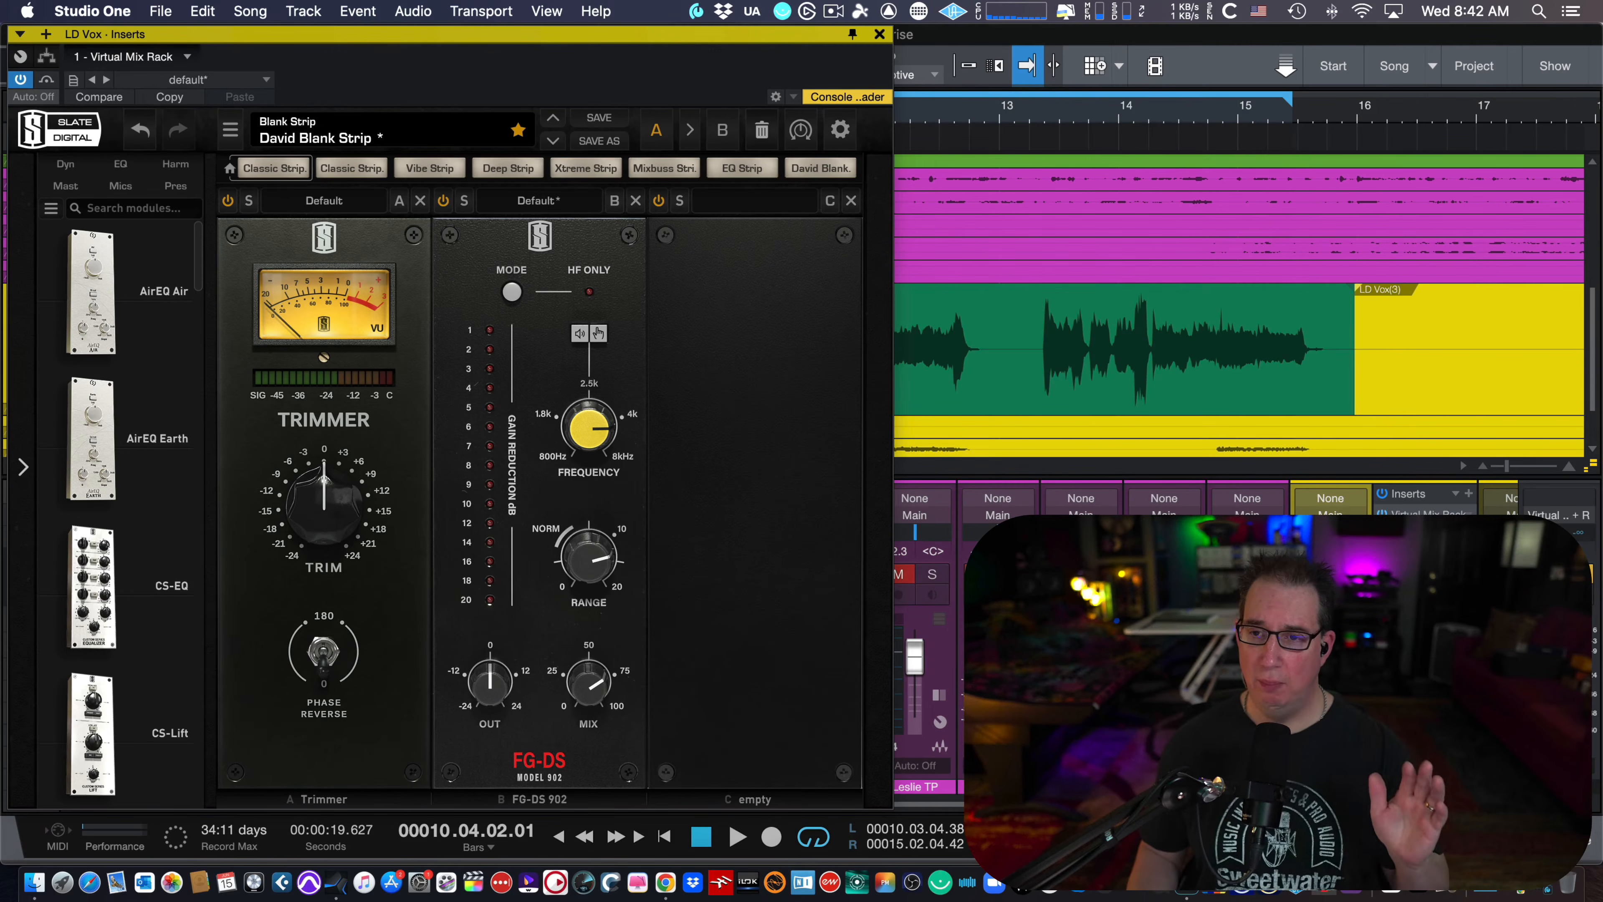
click(1348, 574)
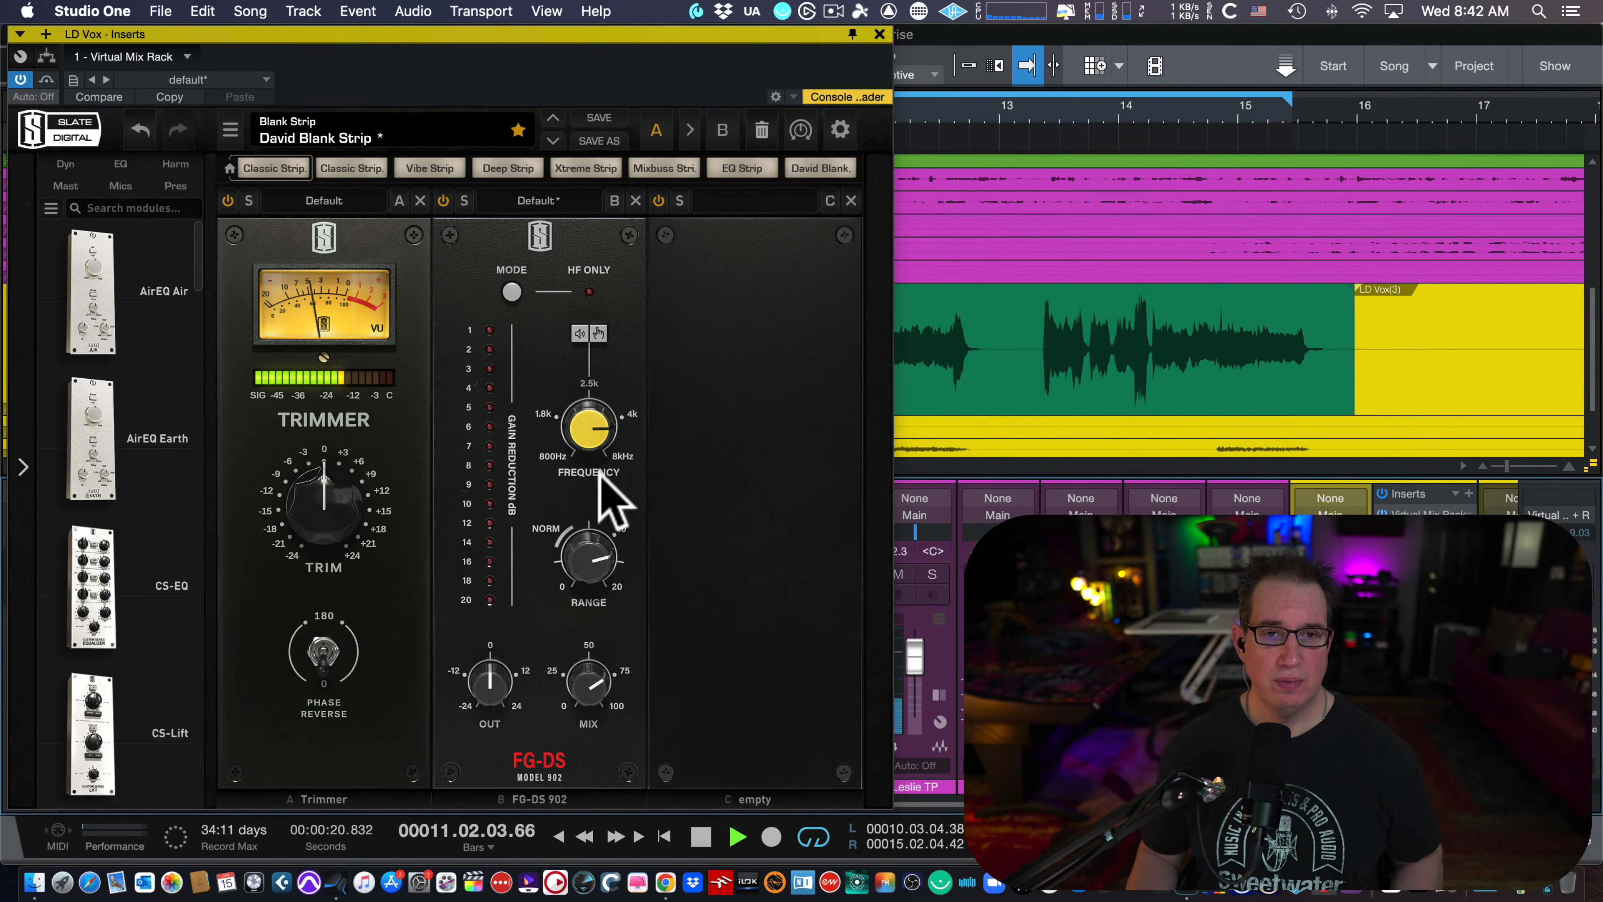
Step: Raise the FG-DS mix to 100% and lower the range slightly while listening to the loop, and stop playback
drag(594, 697, 592, 685)
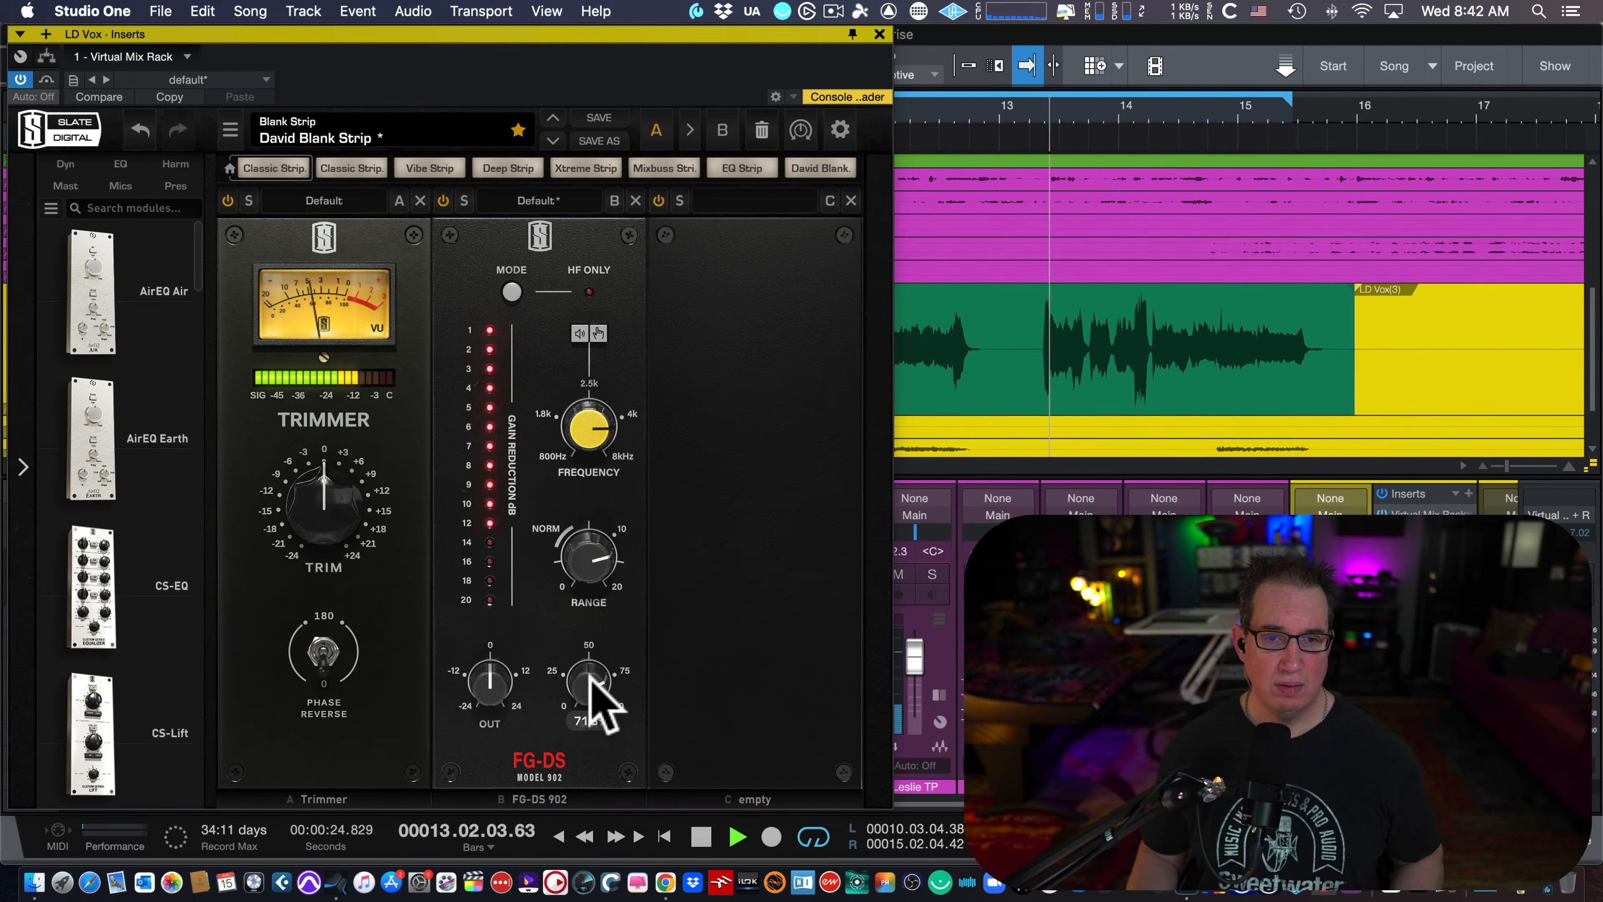
drag(594, 548, 592, 548)
drag(597, 678, 608, 478)
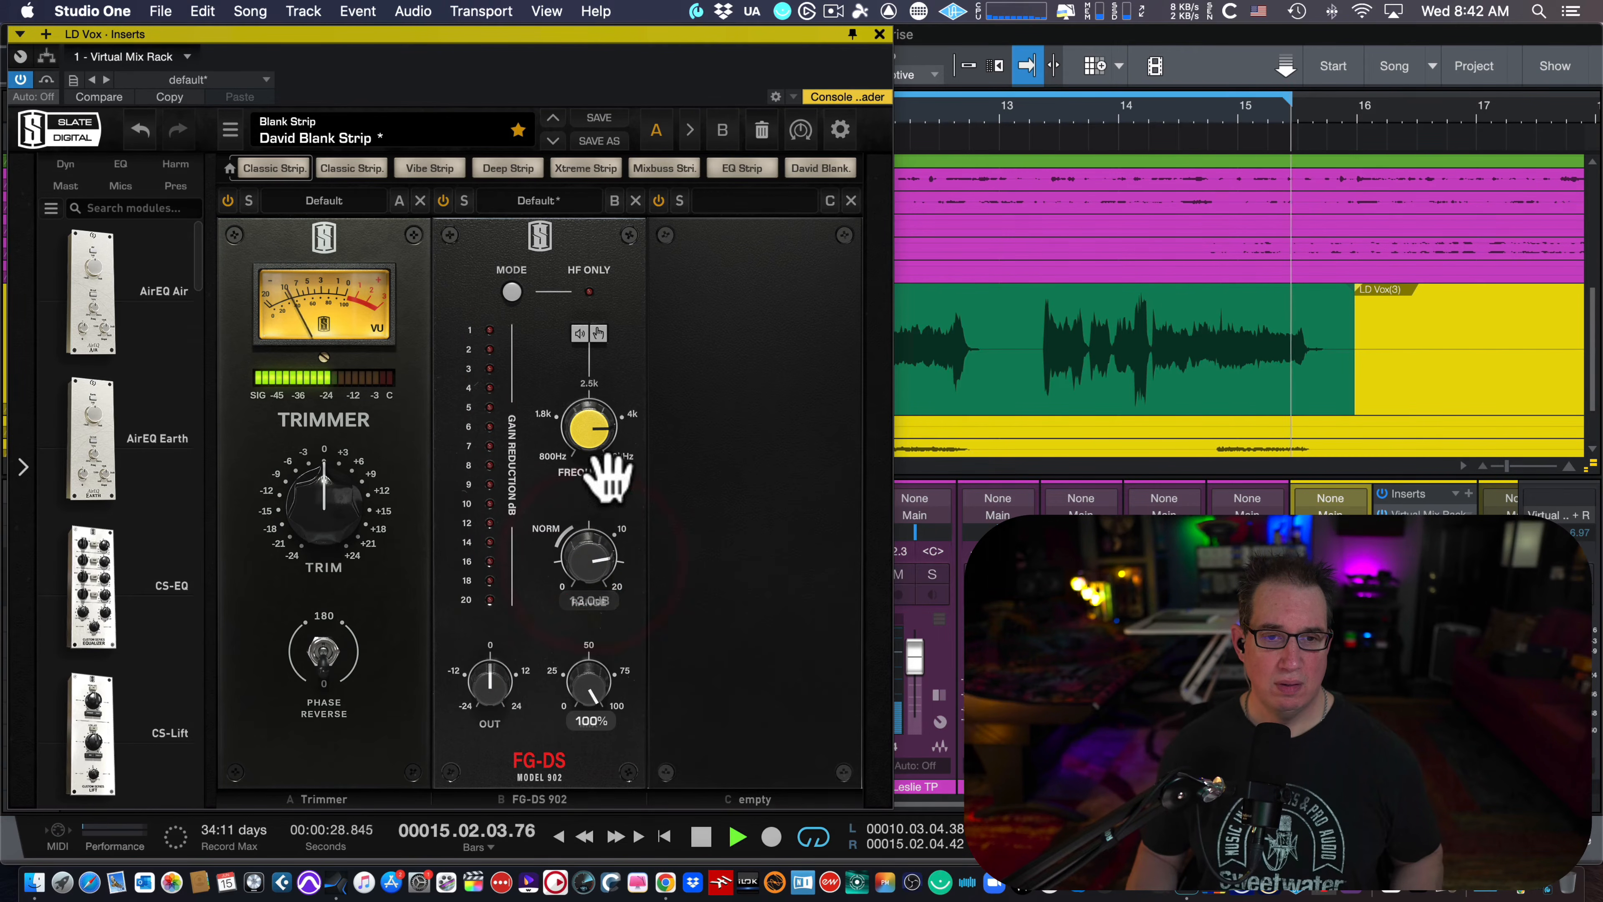
drag(601, 580, 597, 600)
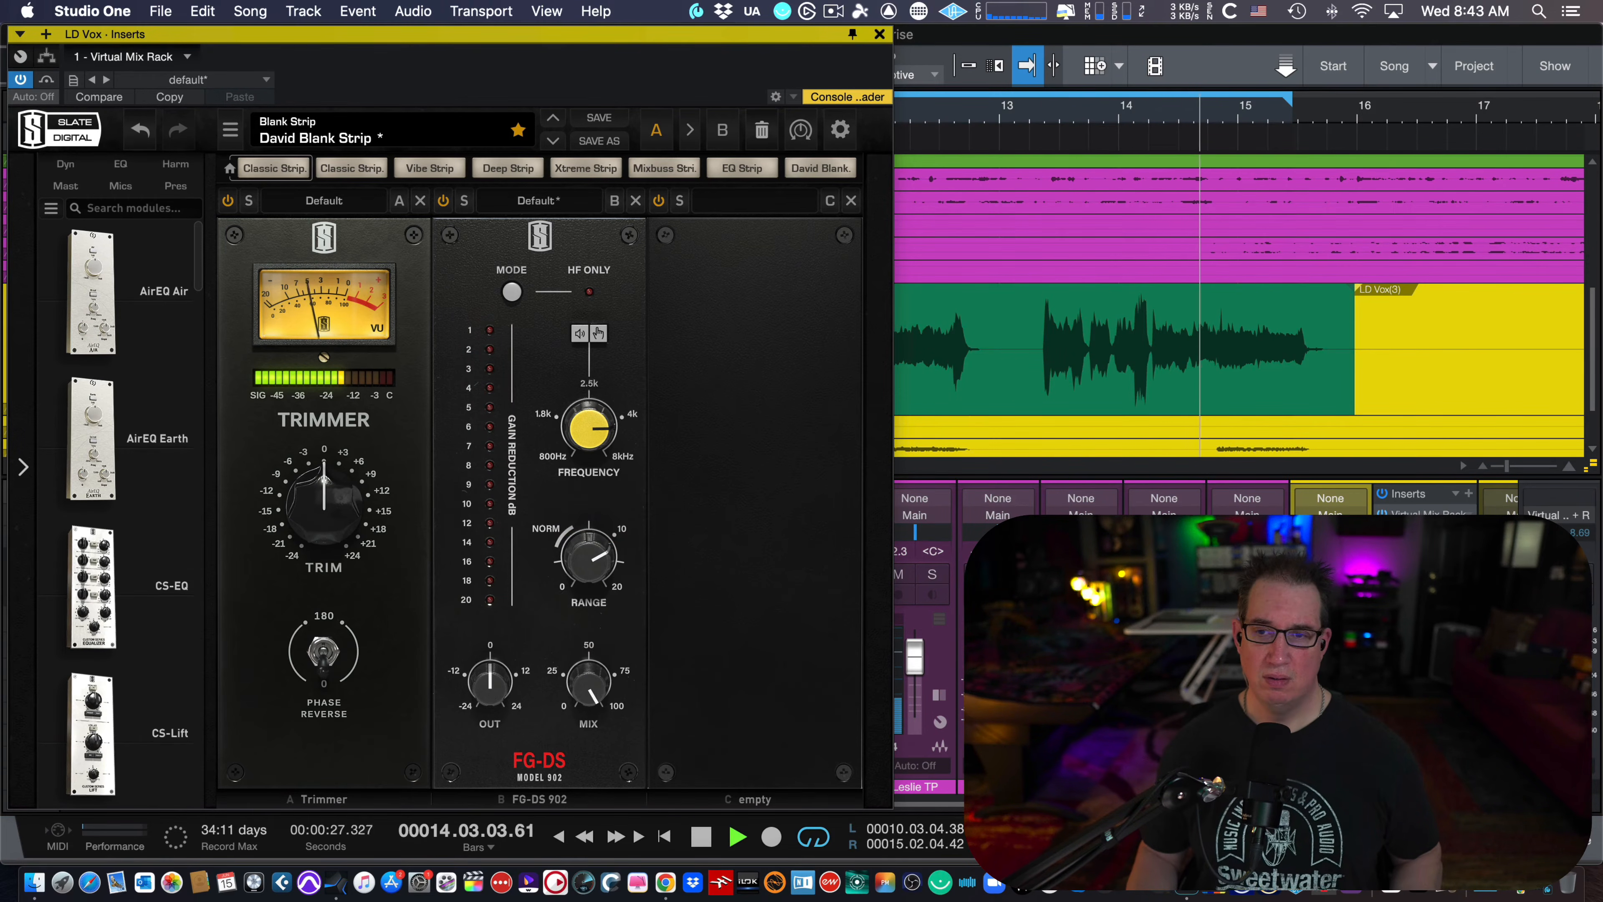
key(space)
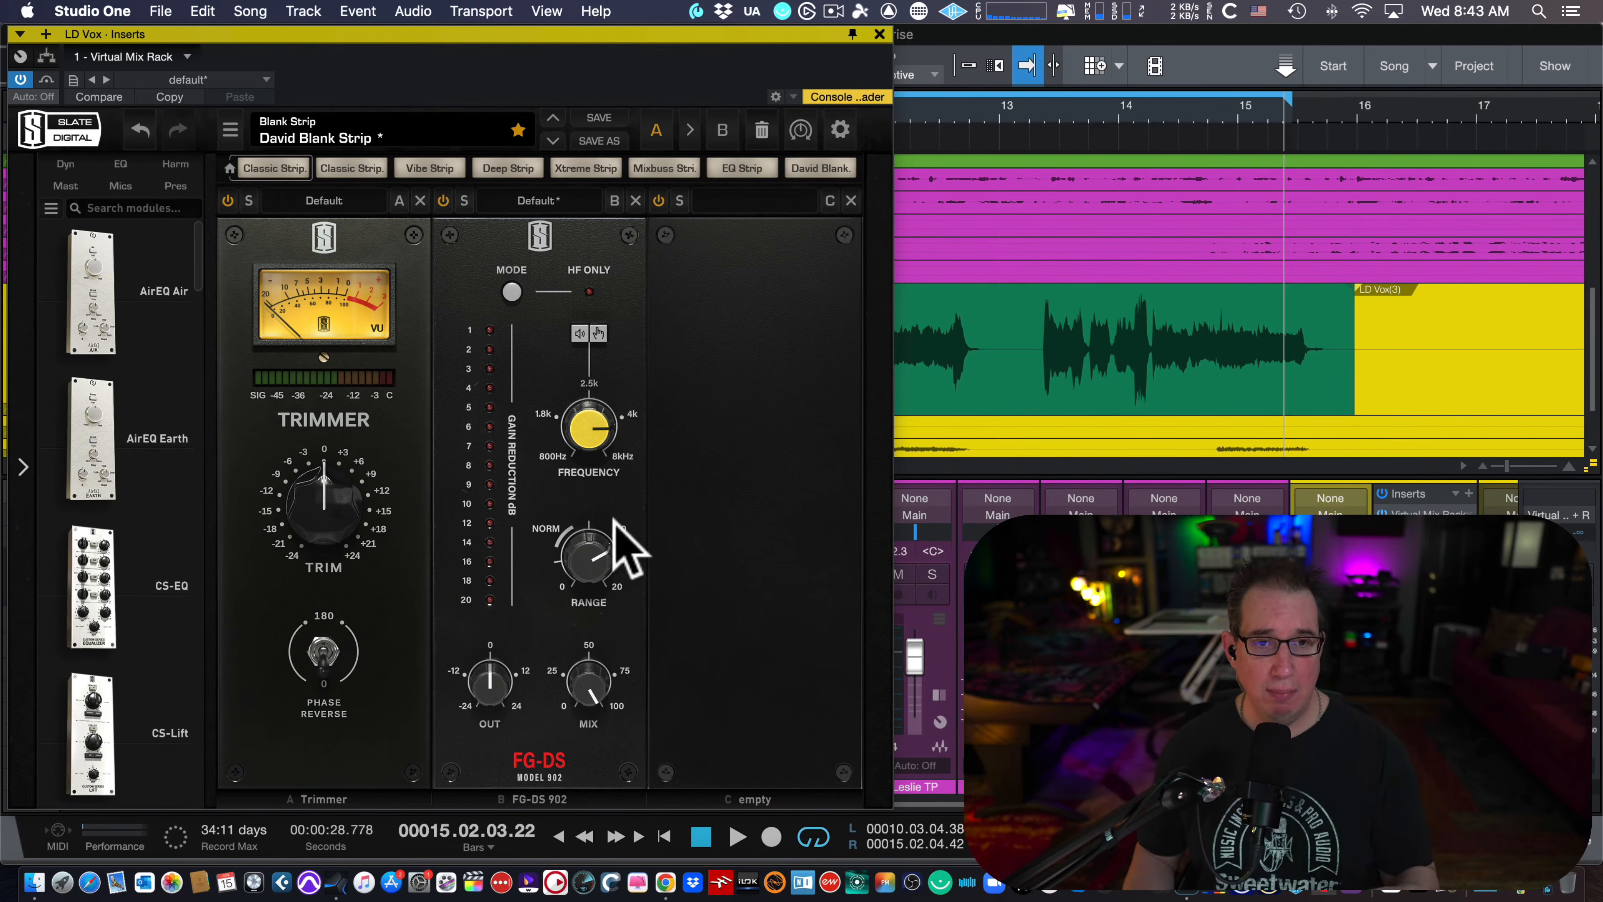
drag(636, 29, 647, 26)
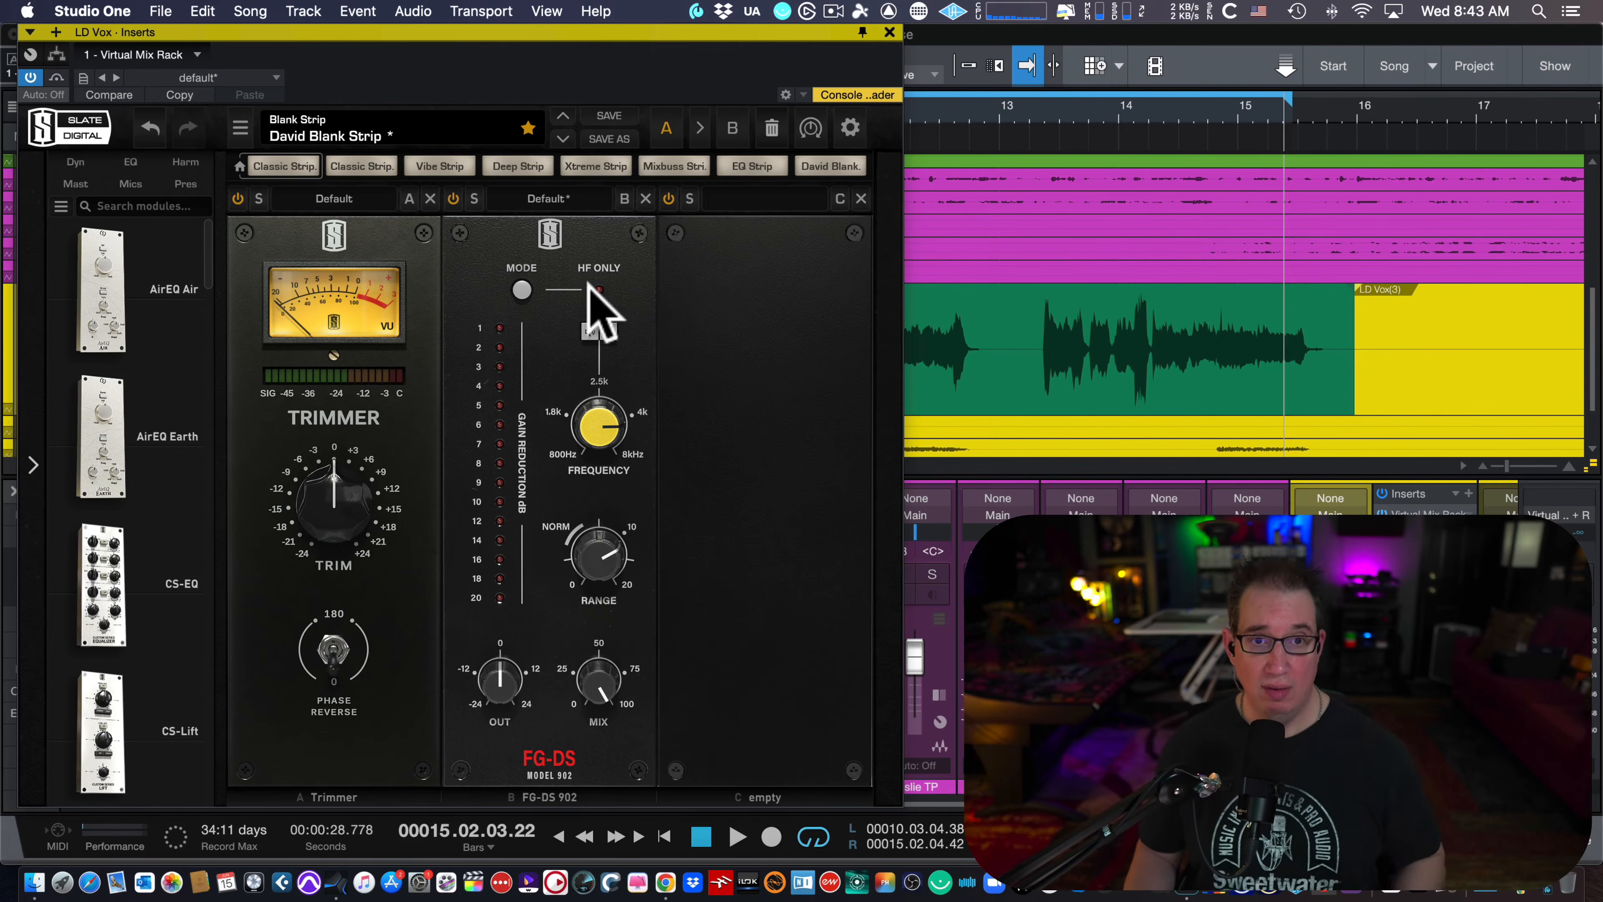
drag(590, 33, 598, 32)
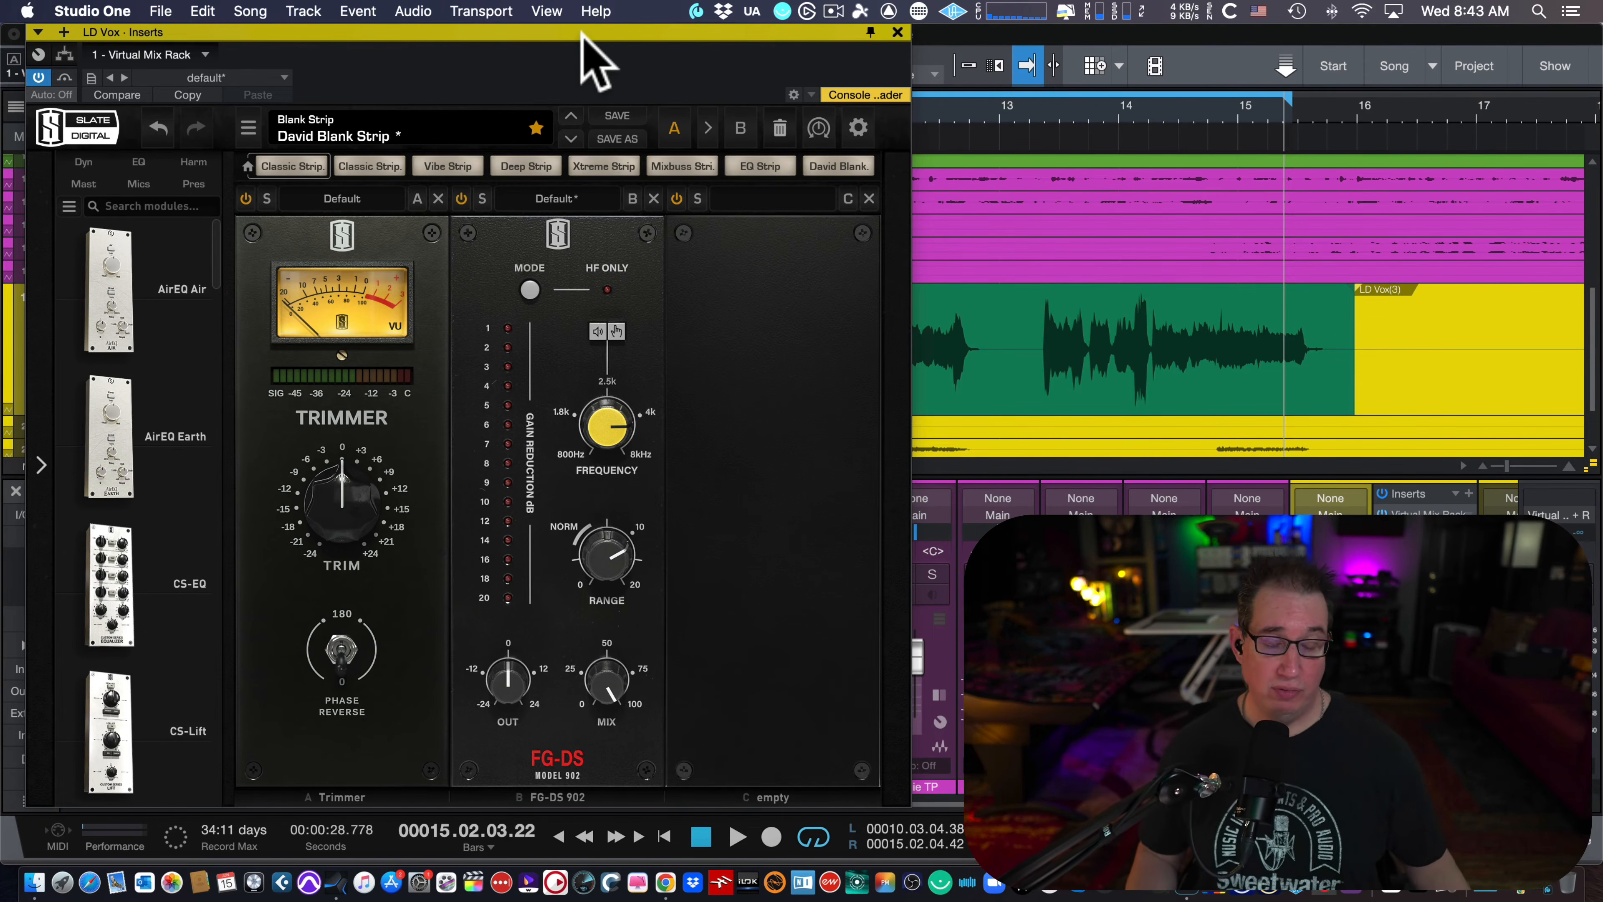
drag(581, 33, 585, 34)
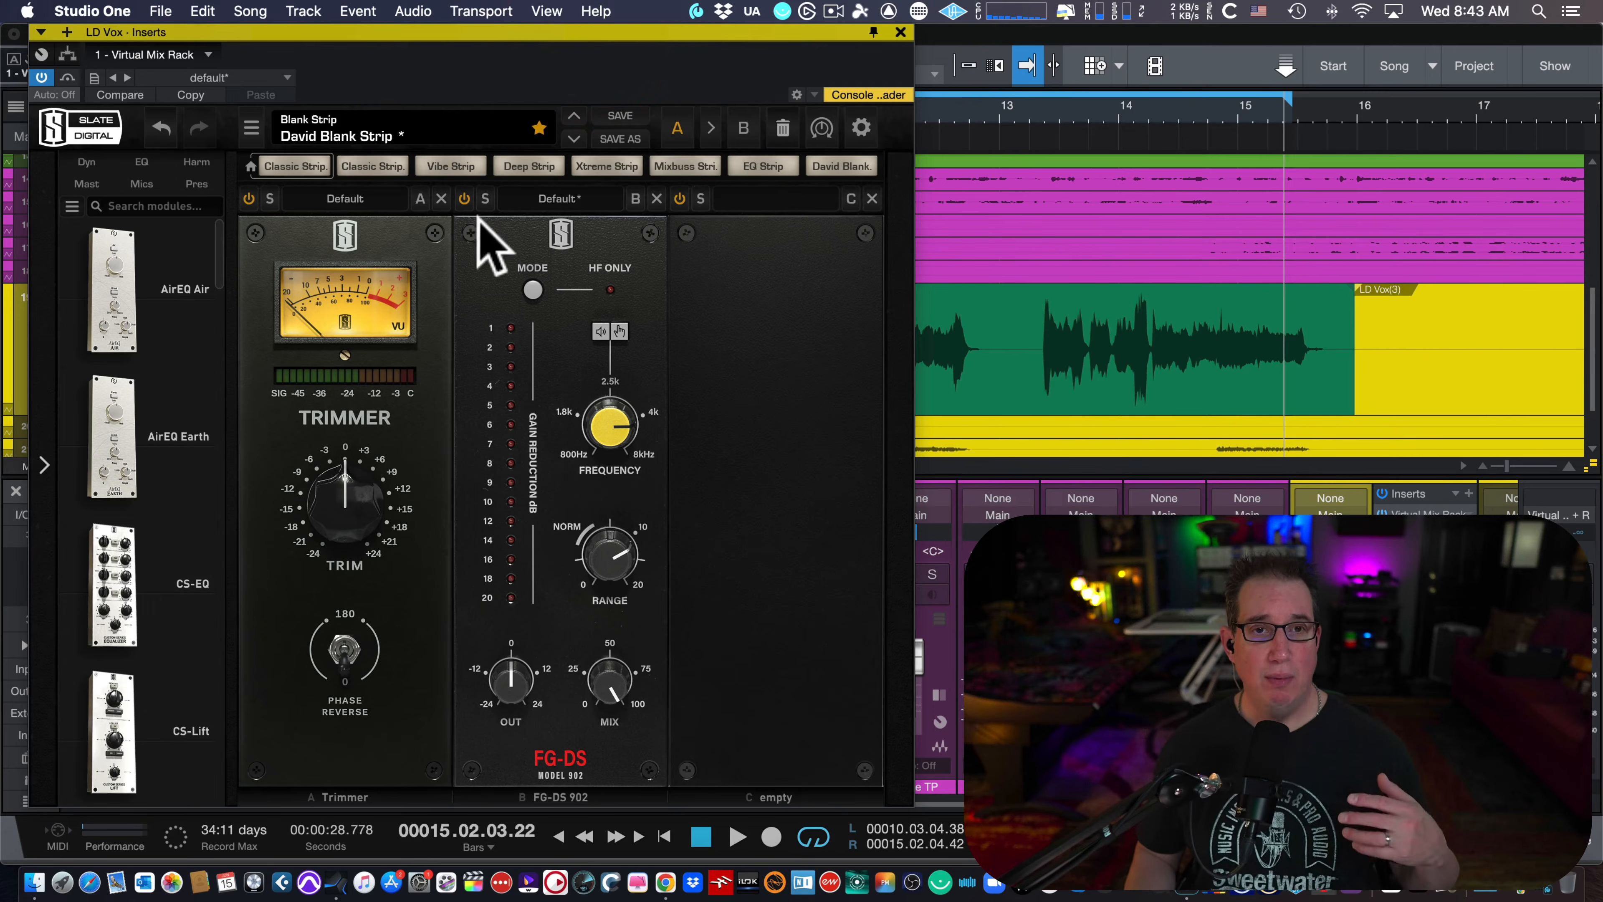
Step: Load the Male De-esser factory preset into the FG-DS and raise its range while auditioning the loop
click(542, 197)
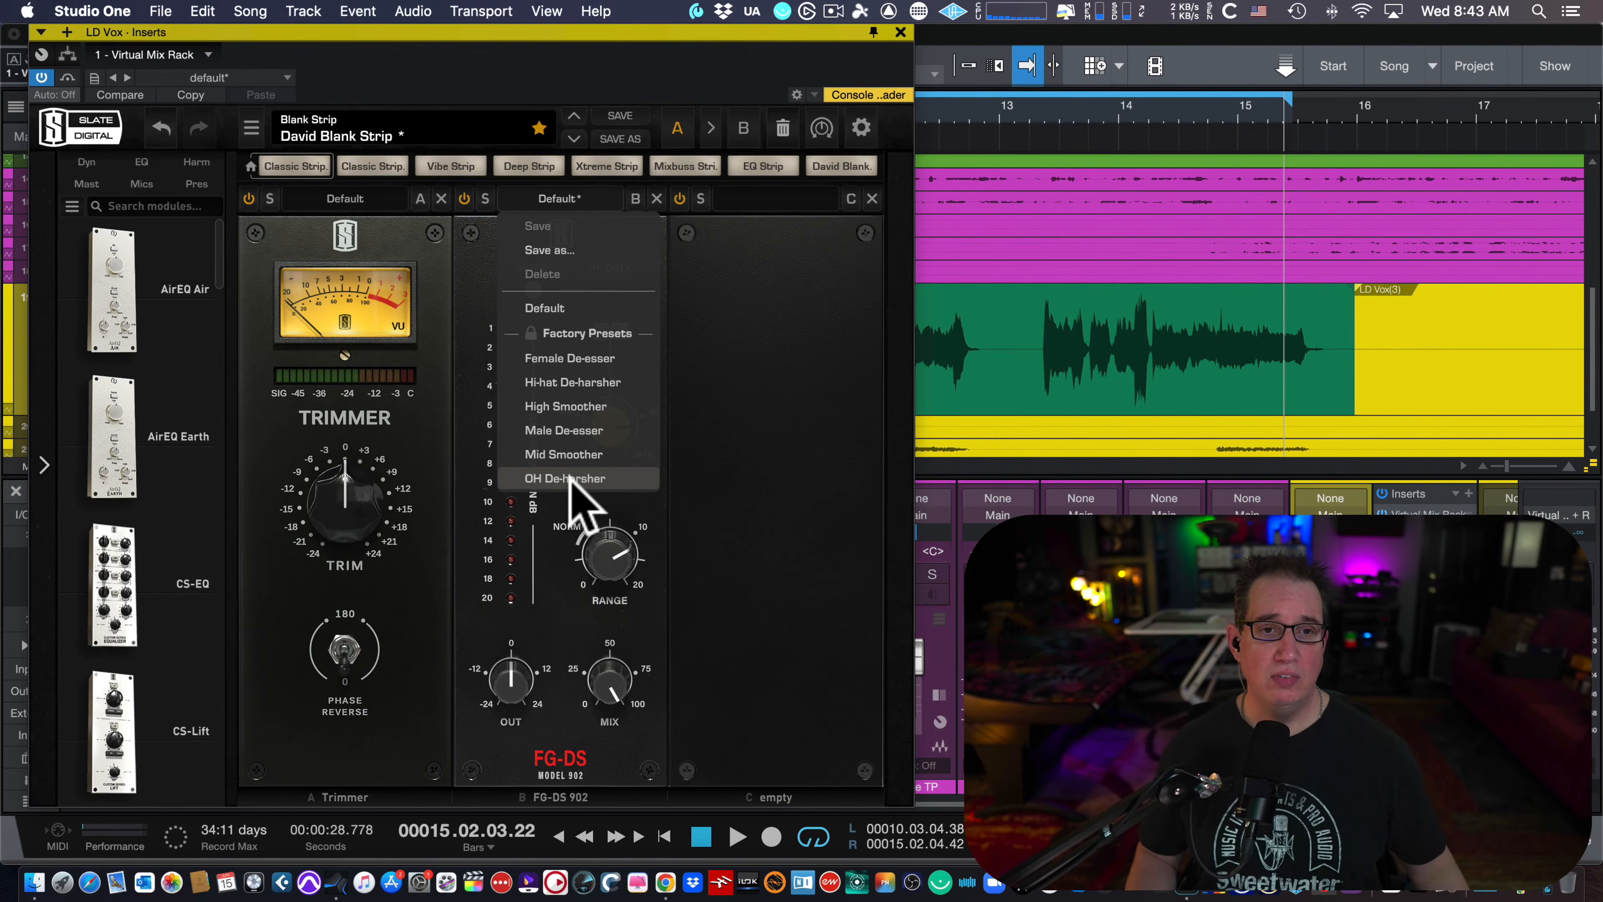
click(565, 430)
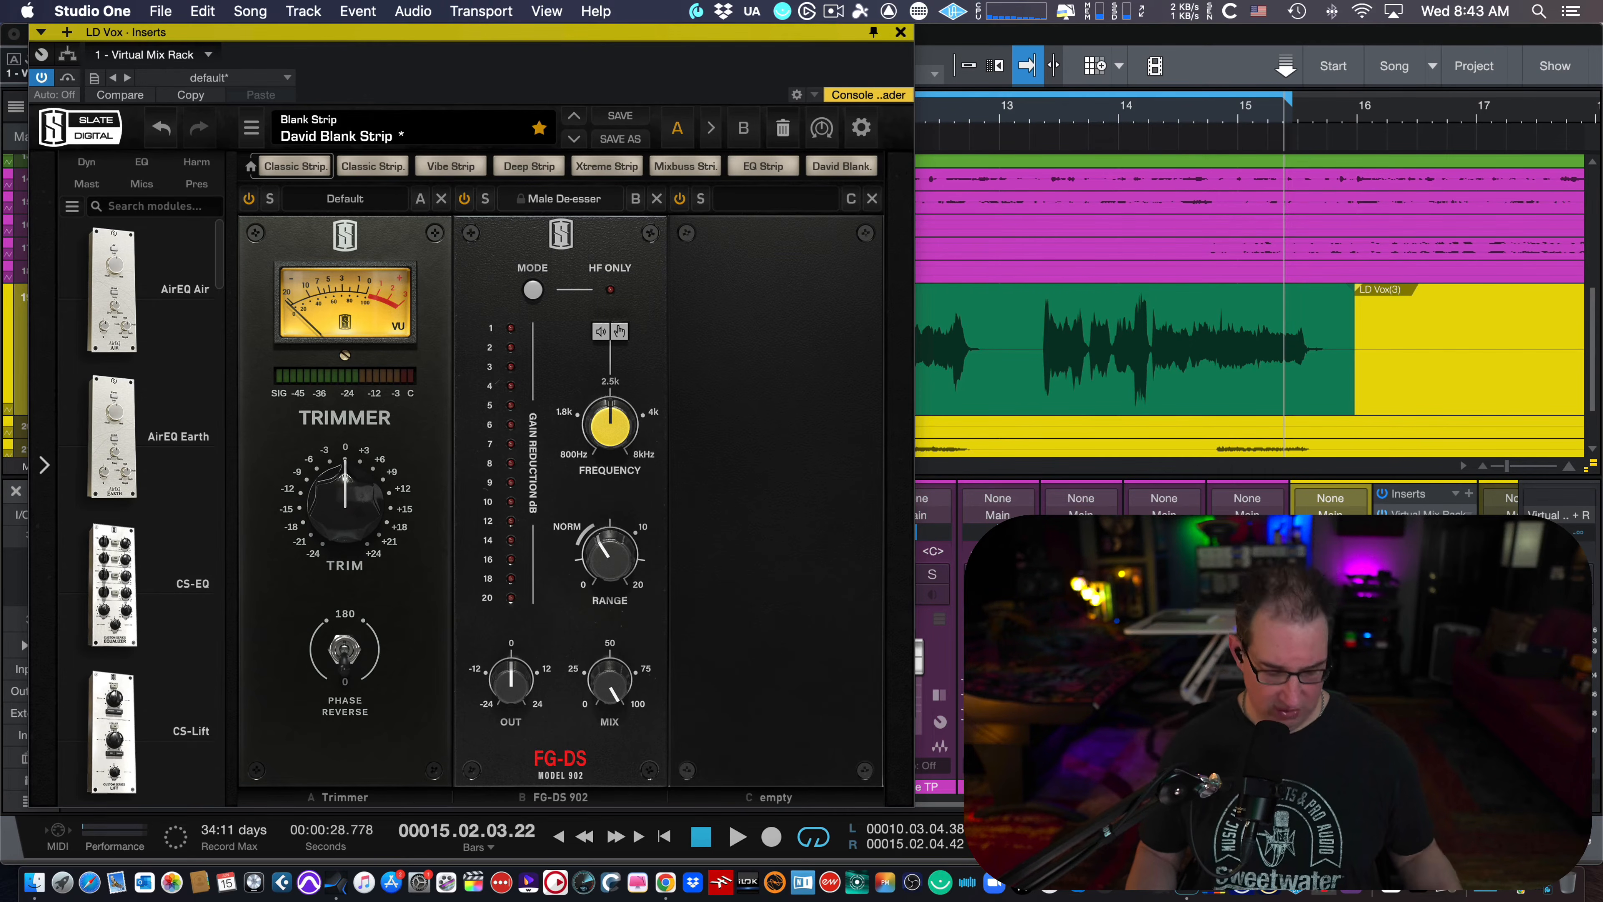
key(space)
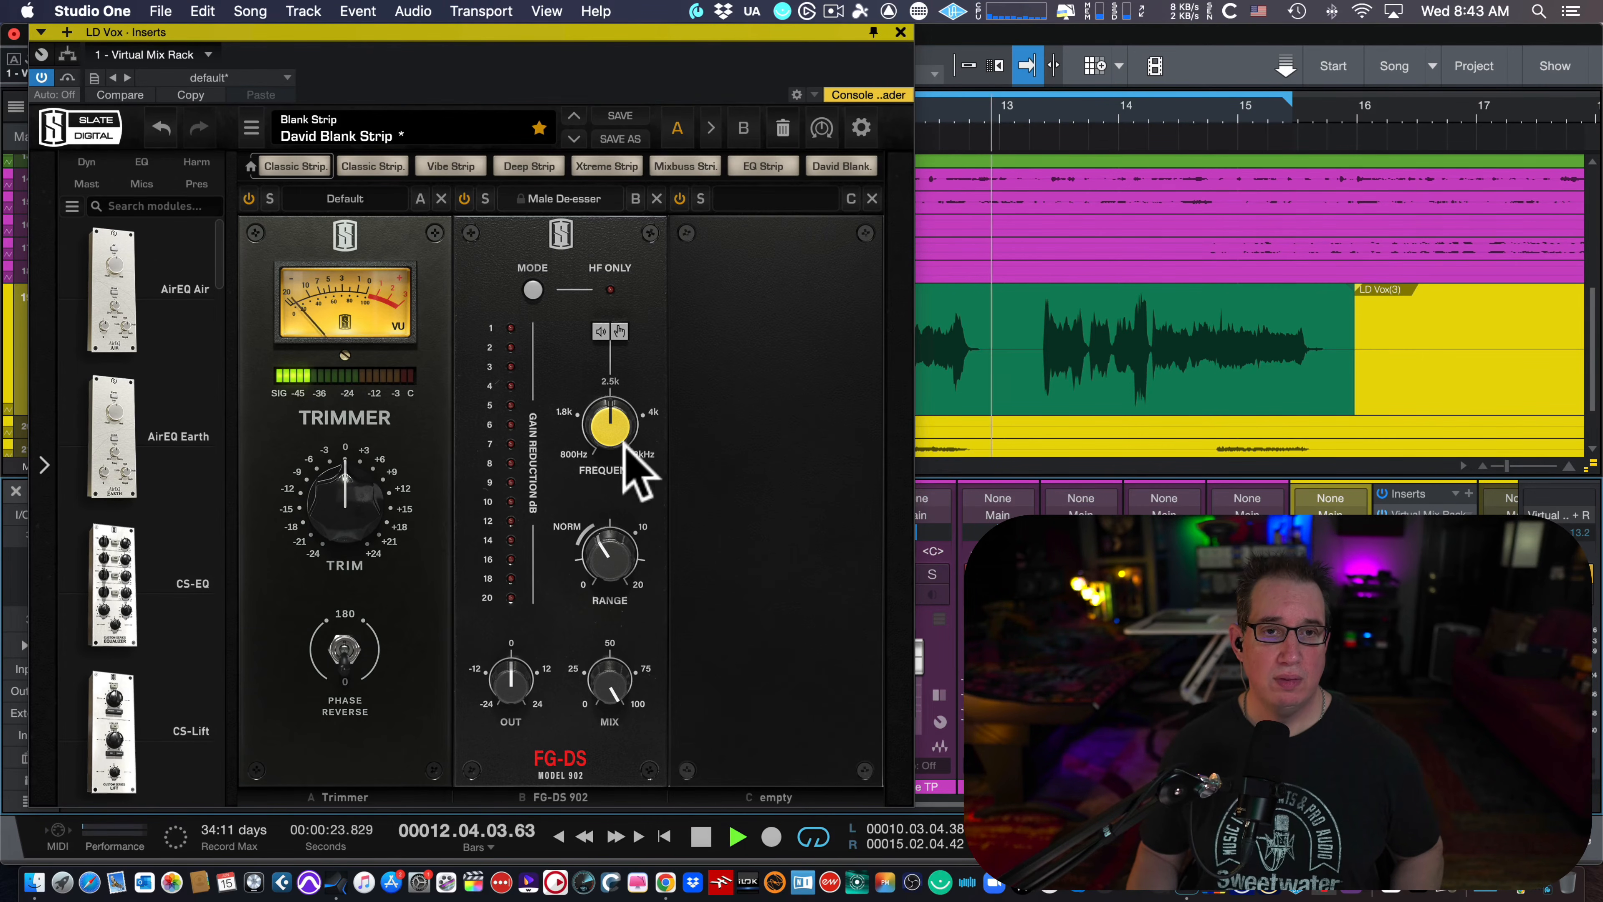
mouse_move(600, 545)
mouse_down()
mouse_move(613, 547)
mouse_move(606, 508)
mouse_move(608, 543)
mouse_up()
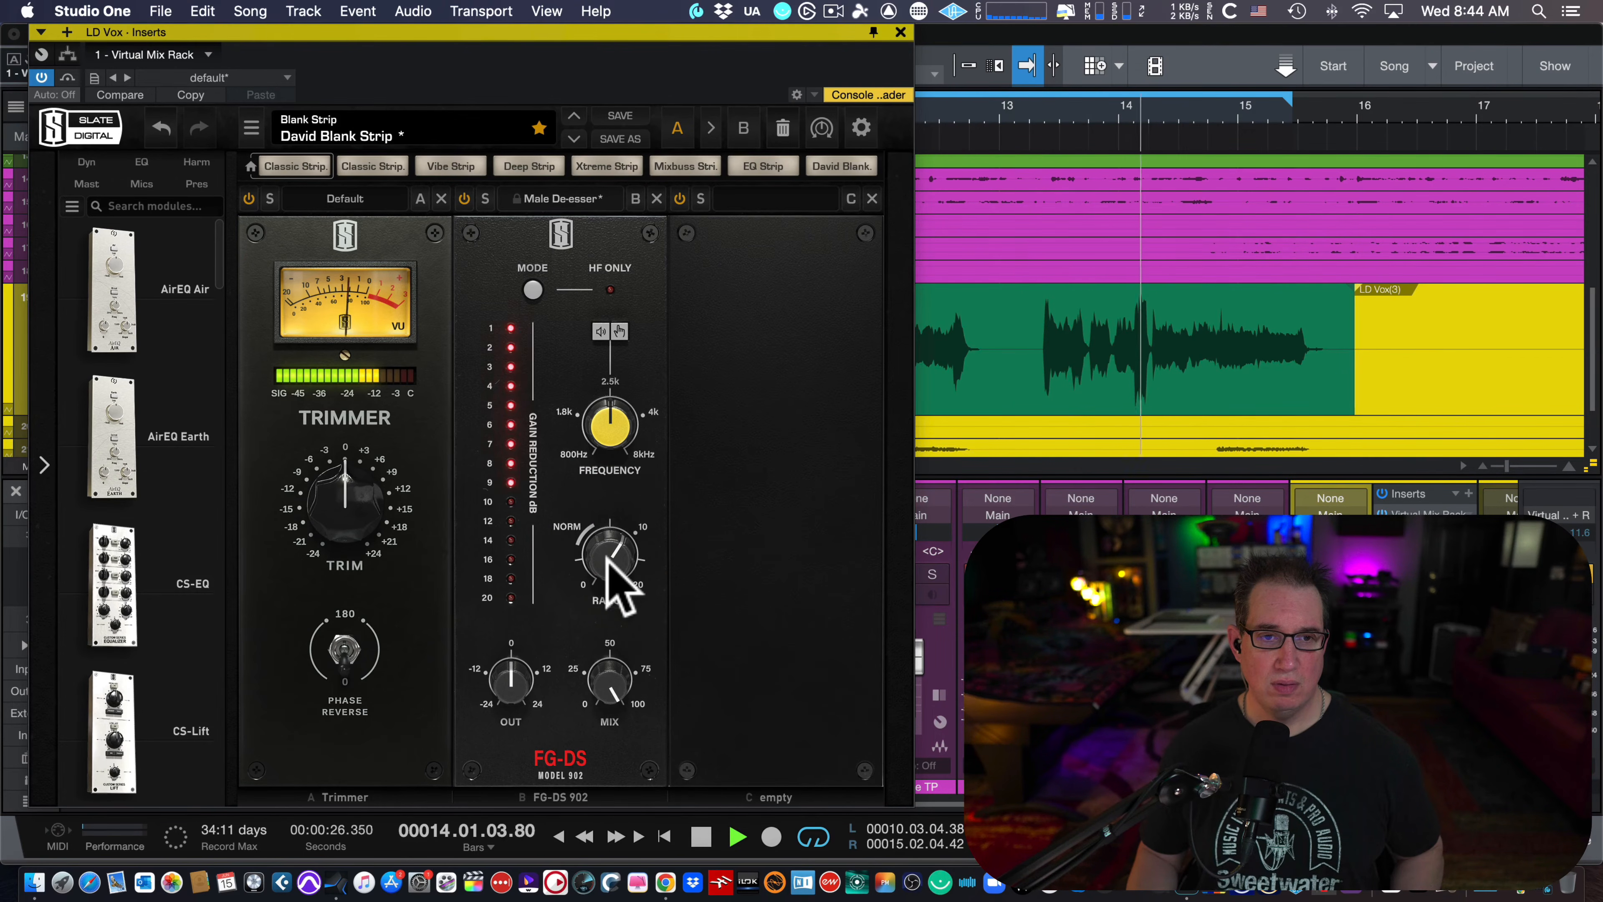
key(space)
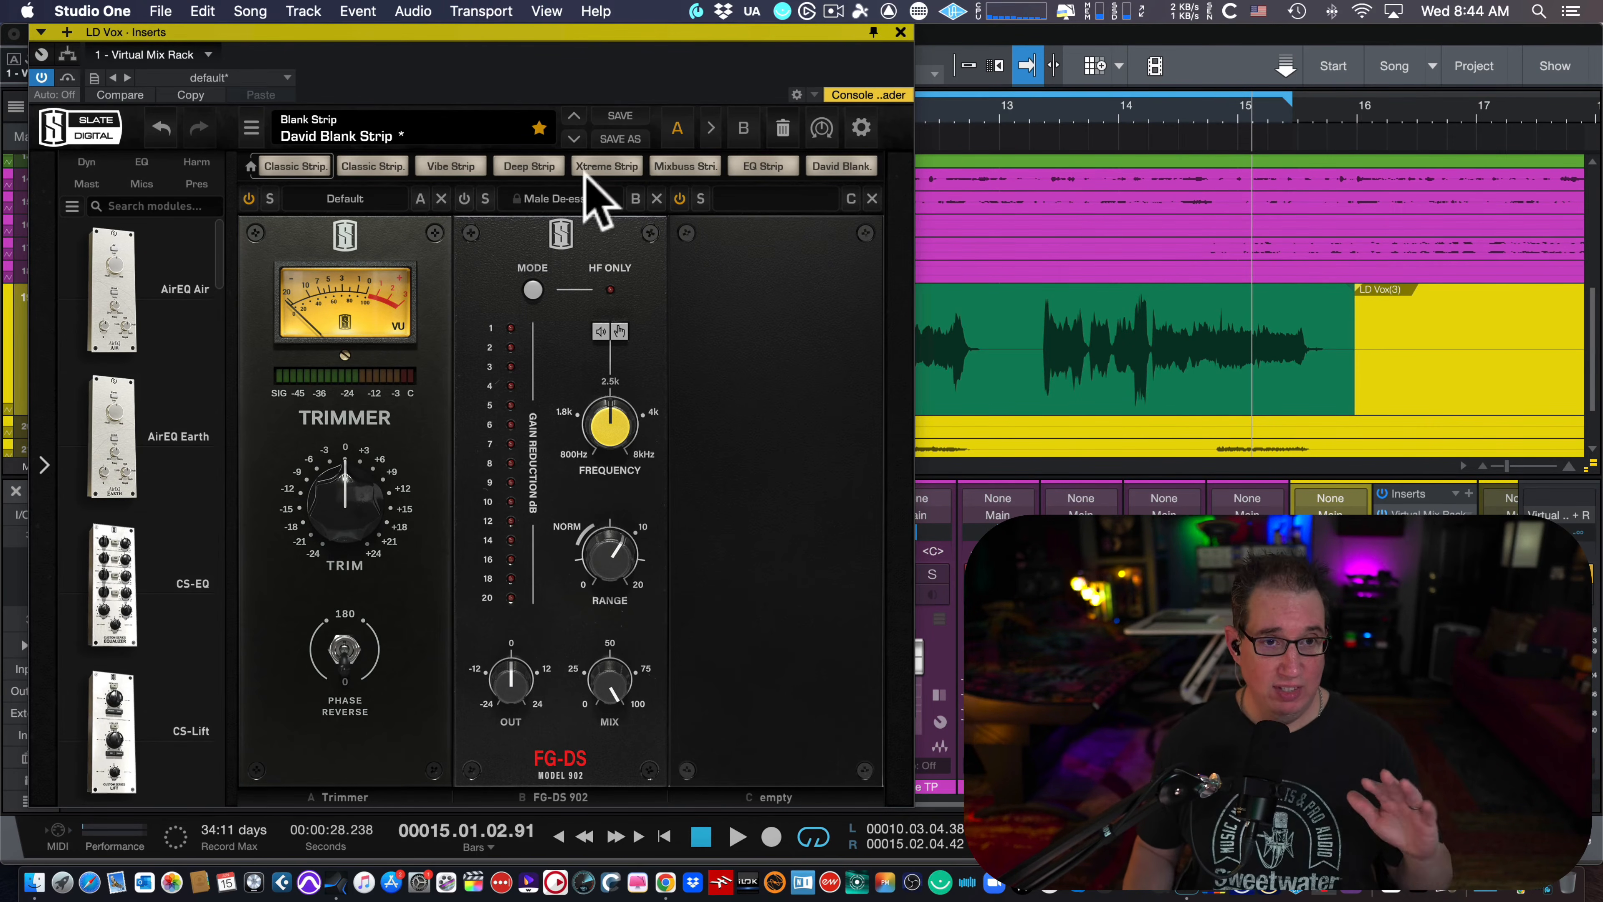
Step: Close the LD Vox inserts window and play the opening of the vocal phrase around bar 11.2
click(901, 32)
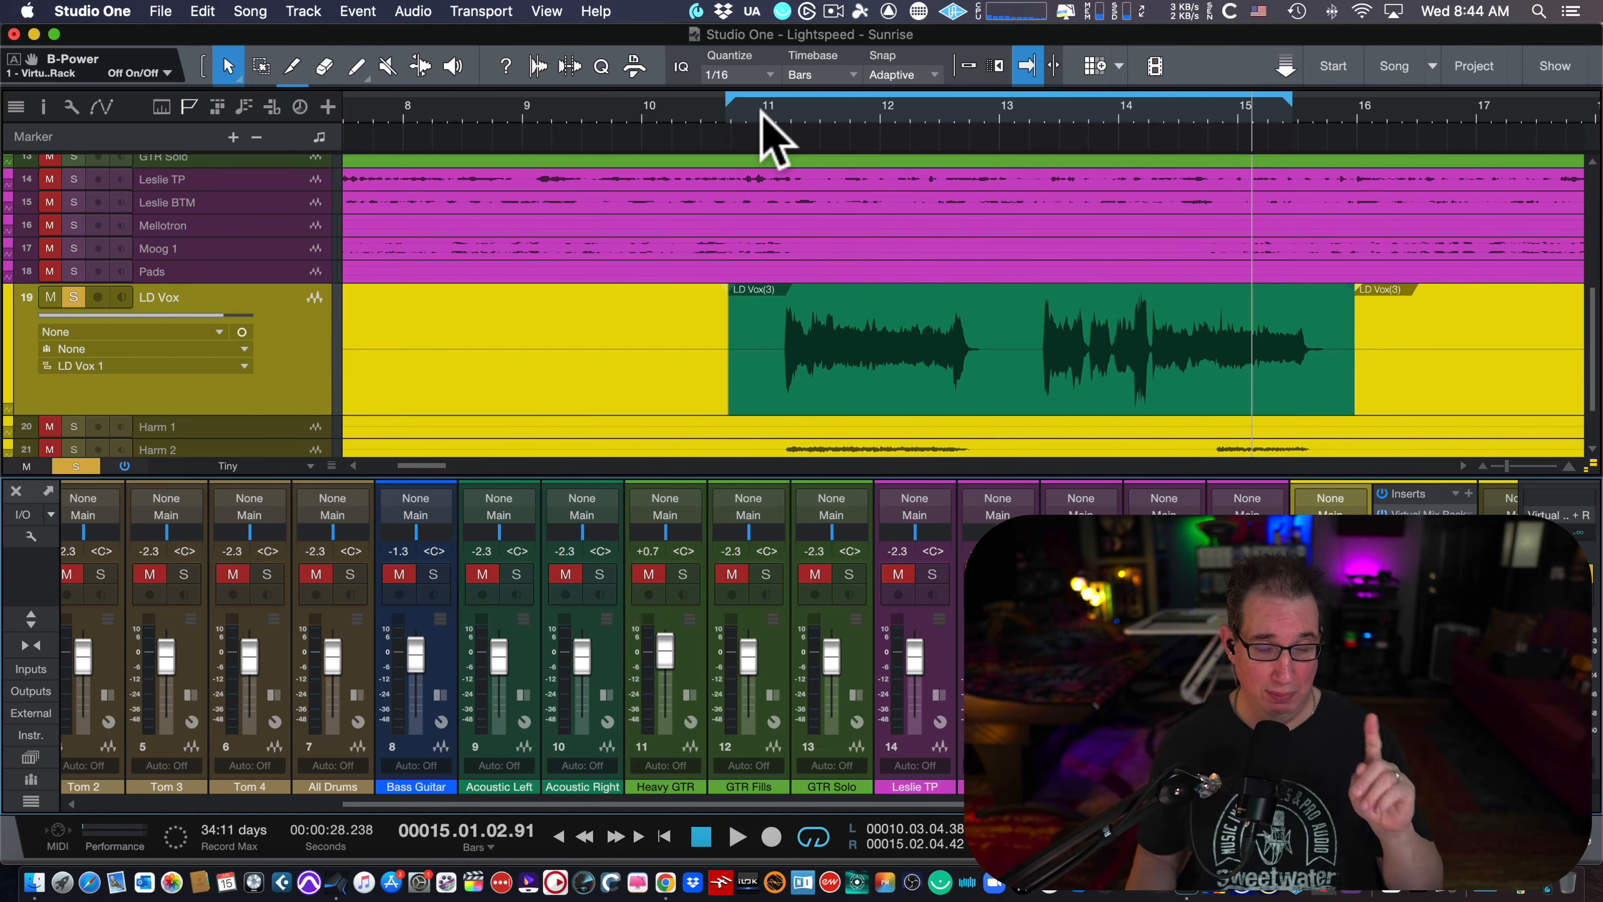
mouse_move(767, 104)
mouse_down()
mouse_move(777, 211)
mouse_move(770, 180)
mouse_up()
scroll(579, 442, right, 5)
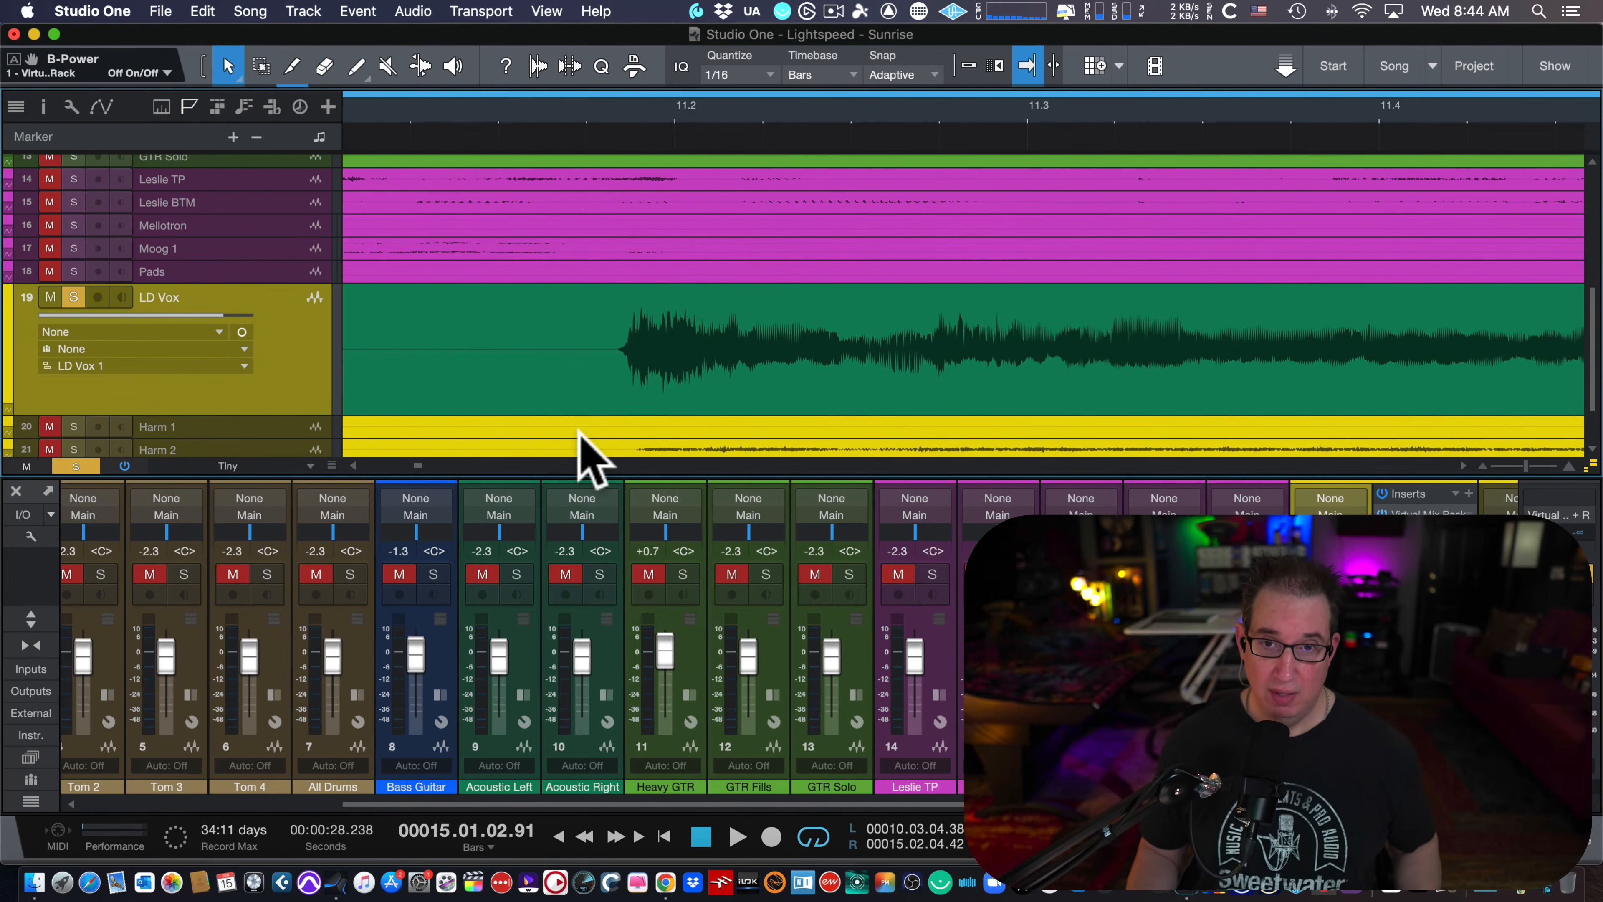
click(557, 106)
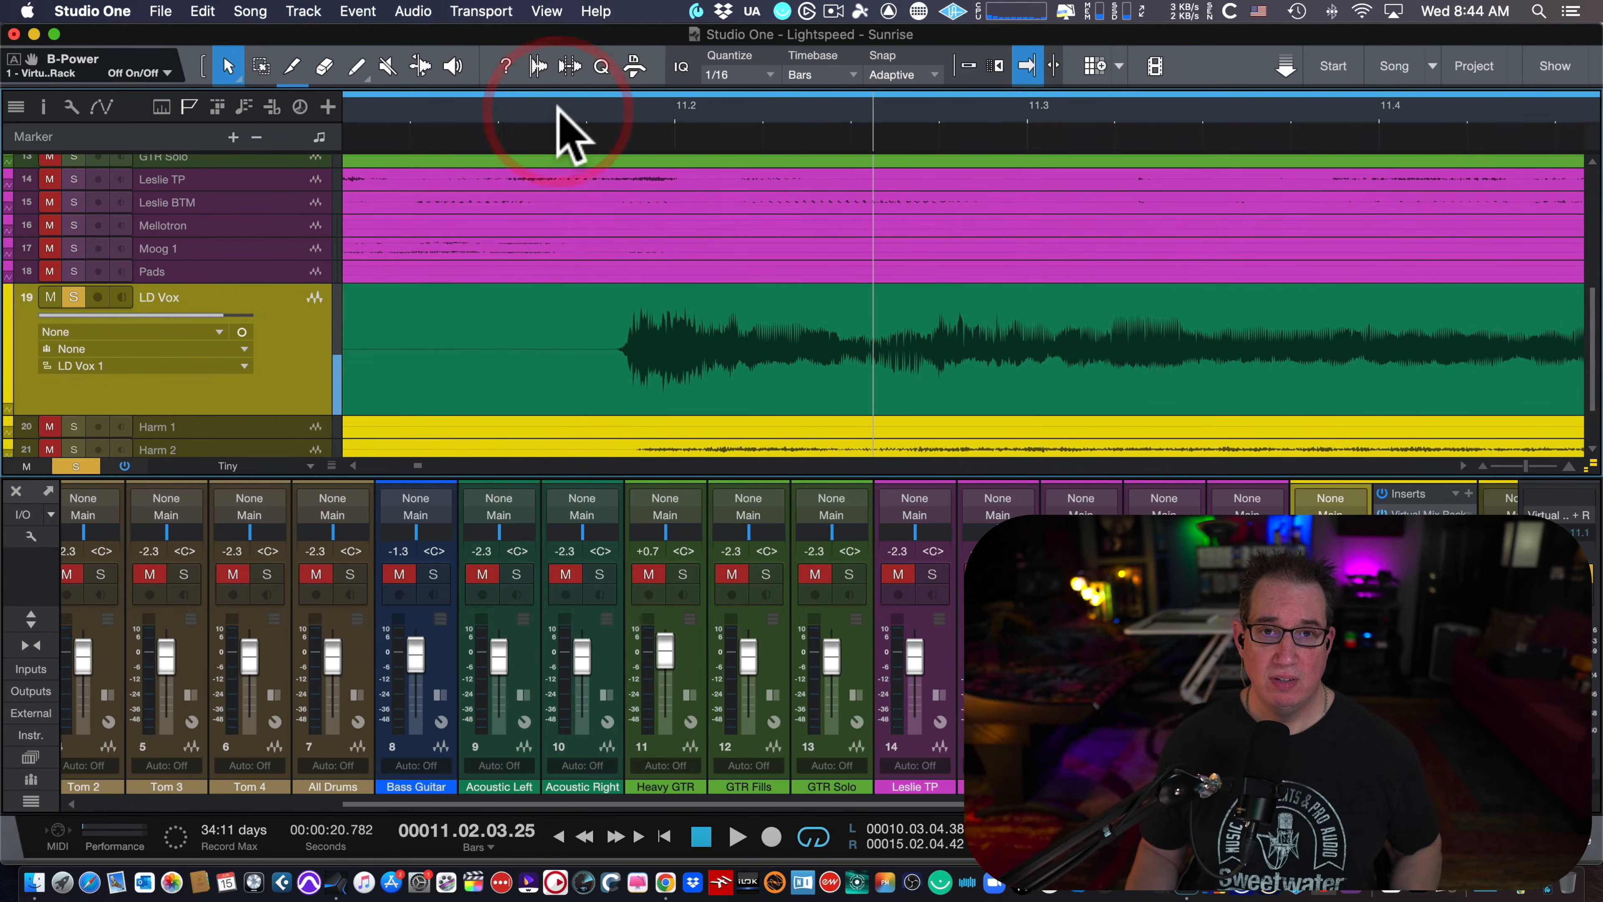
Step: Isolate the opening sibilant of the LD Vox clip near bar 11.2 by splitting the clip at the sibilant's end and start
key(w)
key(w)
key(w)
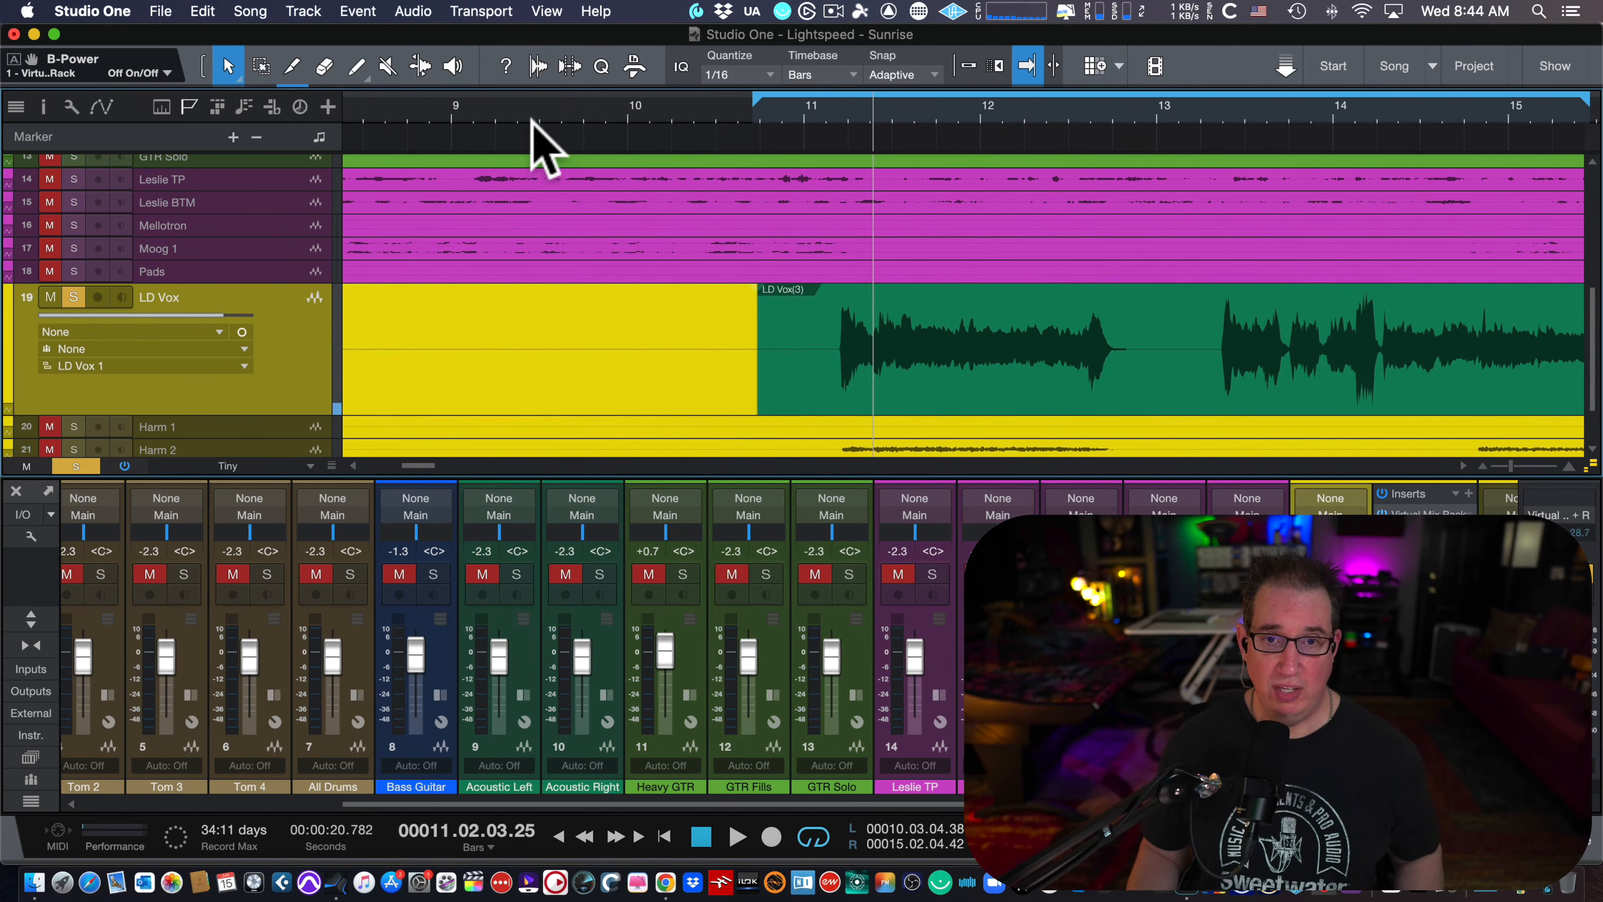
key(w)
key(e)
key(e)
key(e)
key(e)
key(e)
key(e)
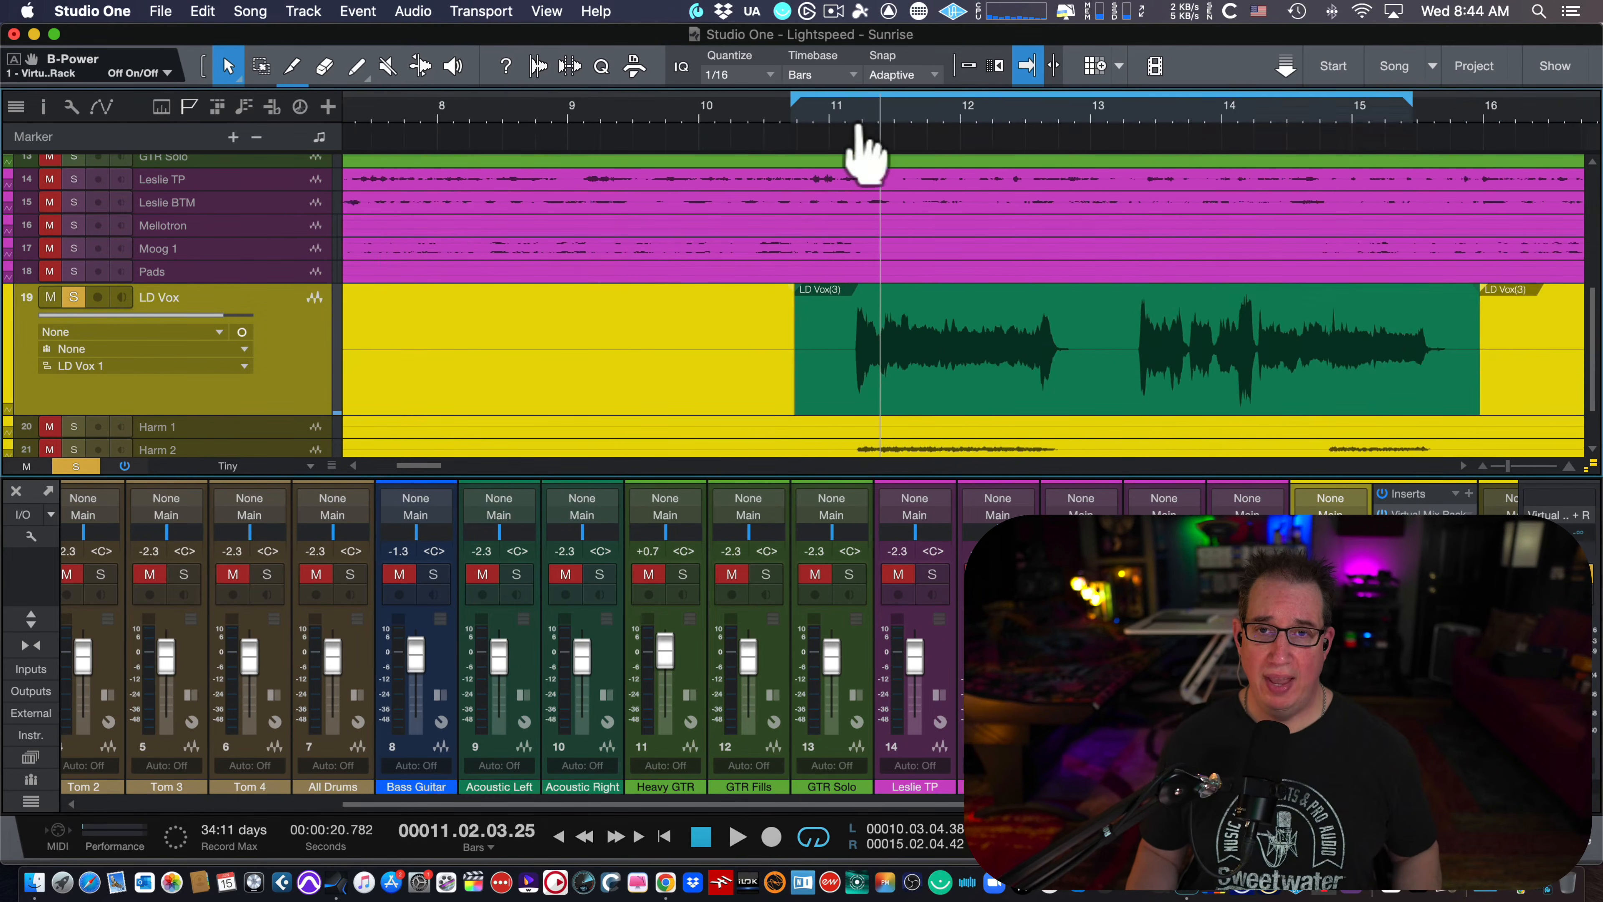
key(e)
key(e)
key(e)
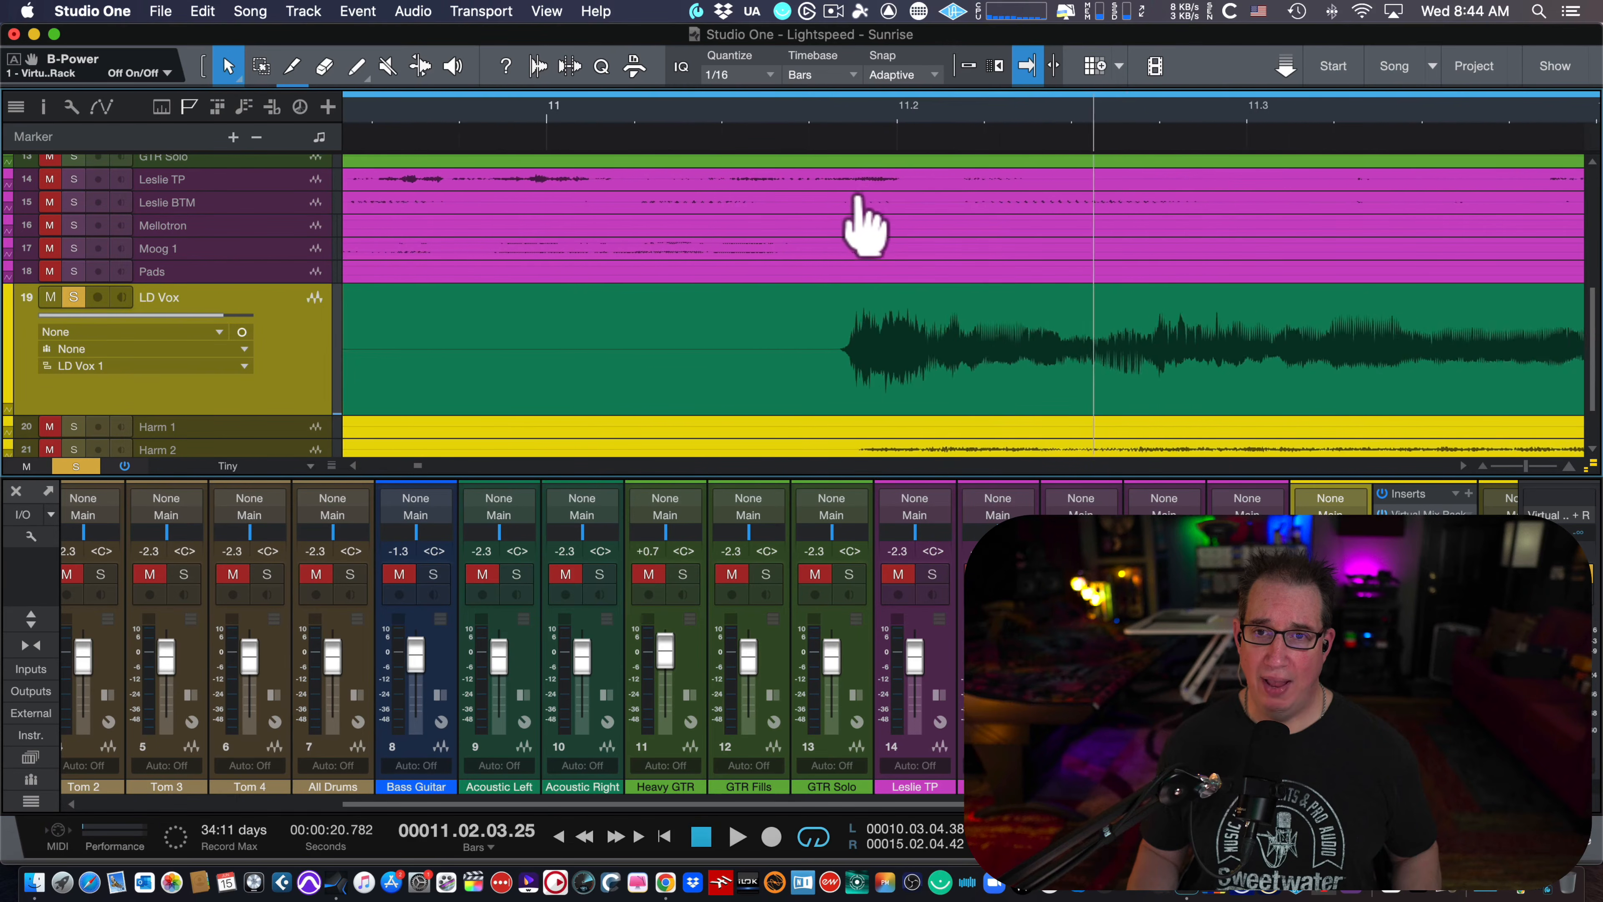
drag(857, 221, 854, 218)
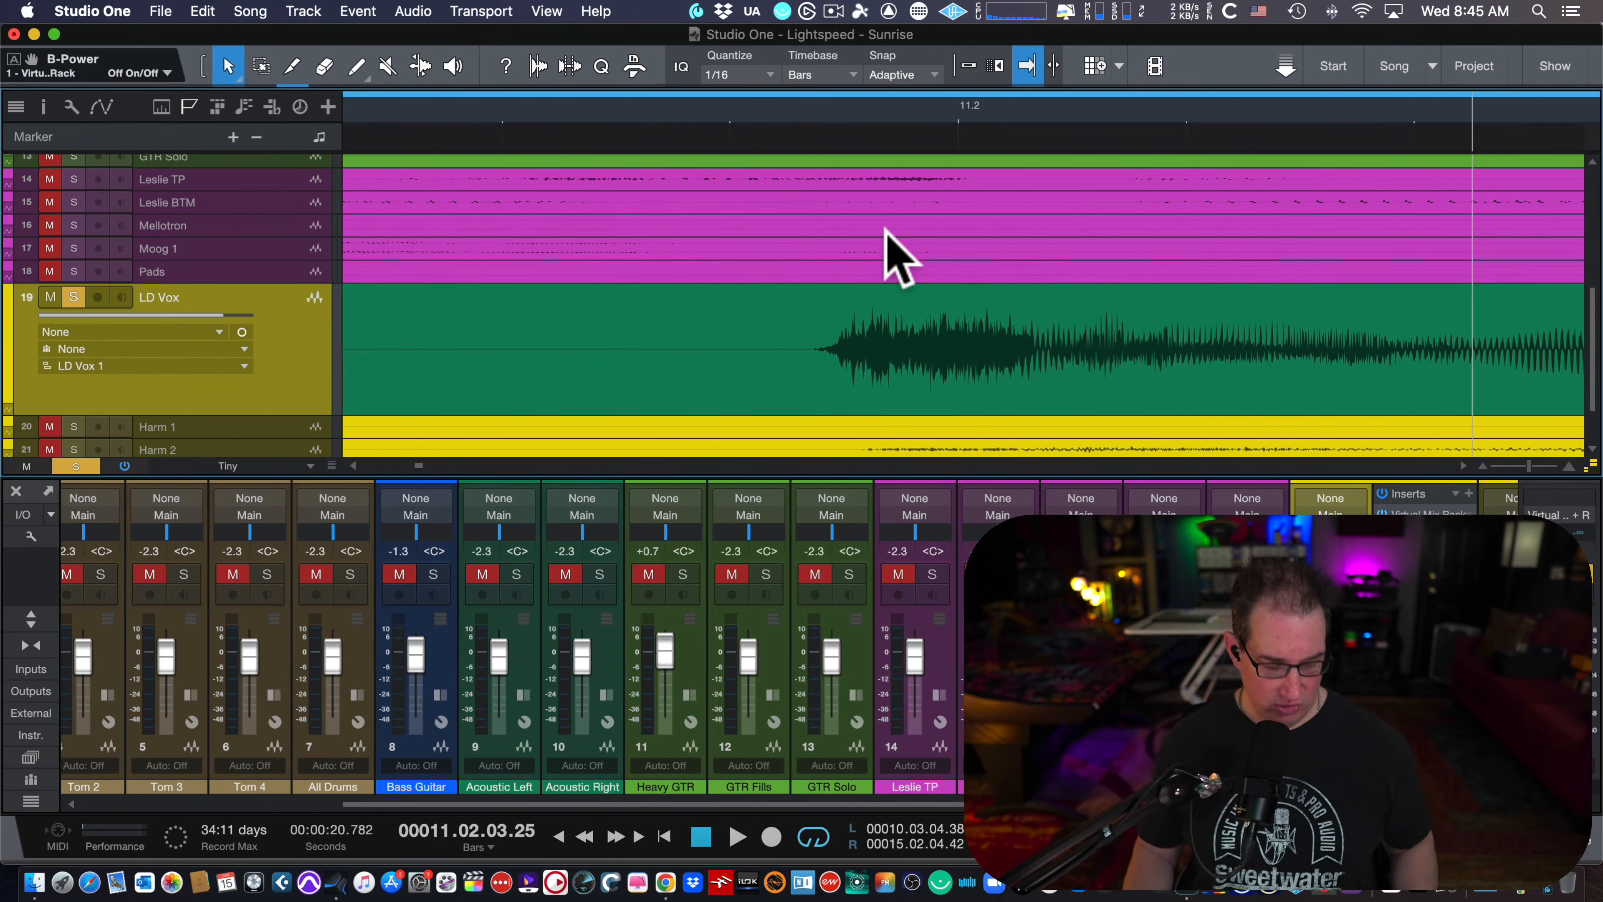
scroll(886, 233, right, 5)
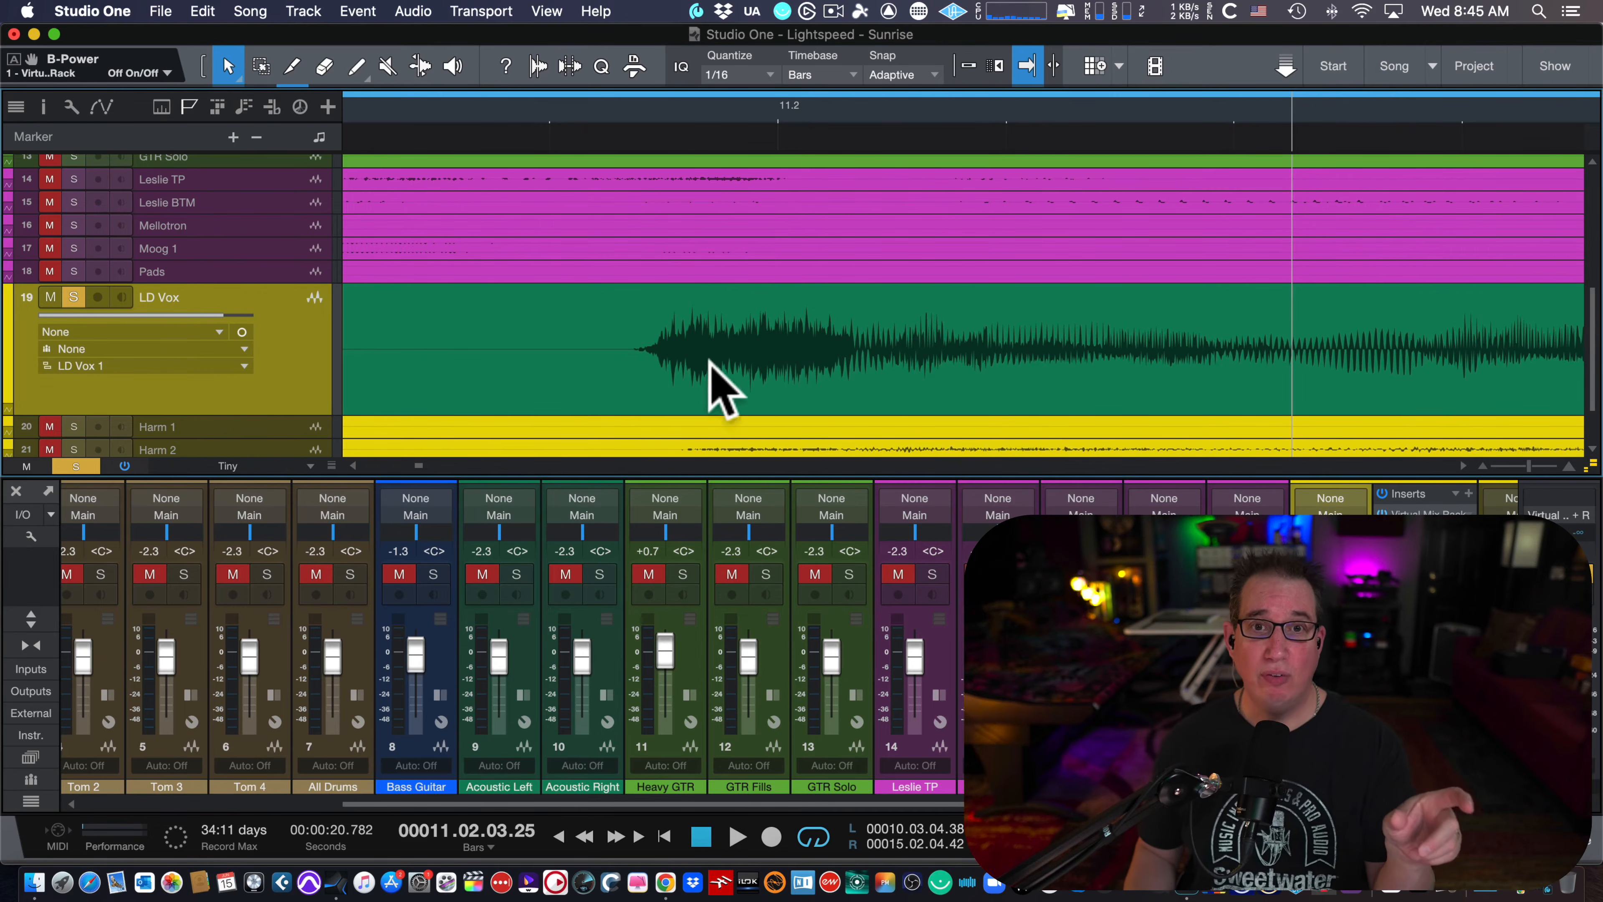
key(3)
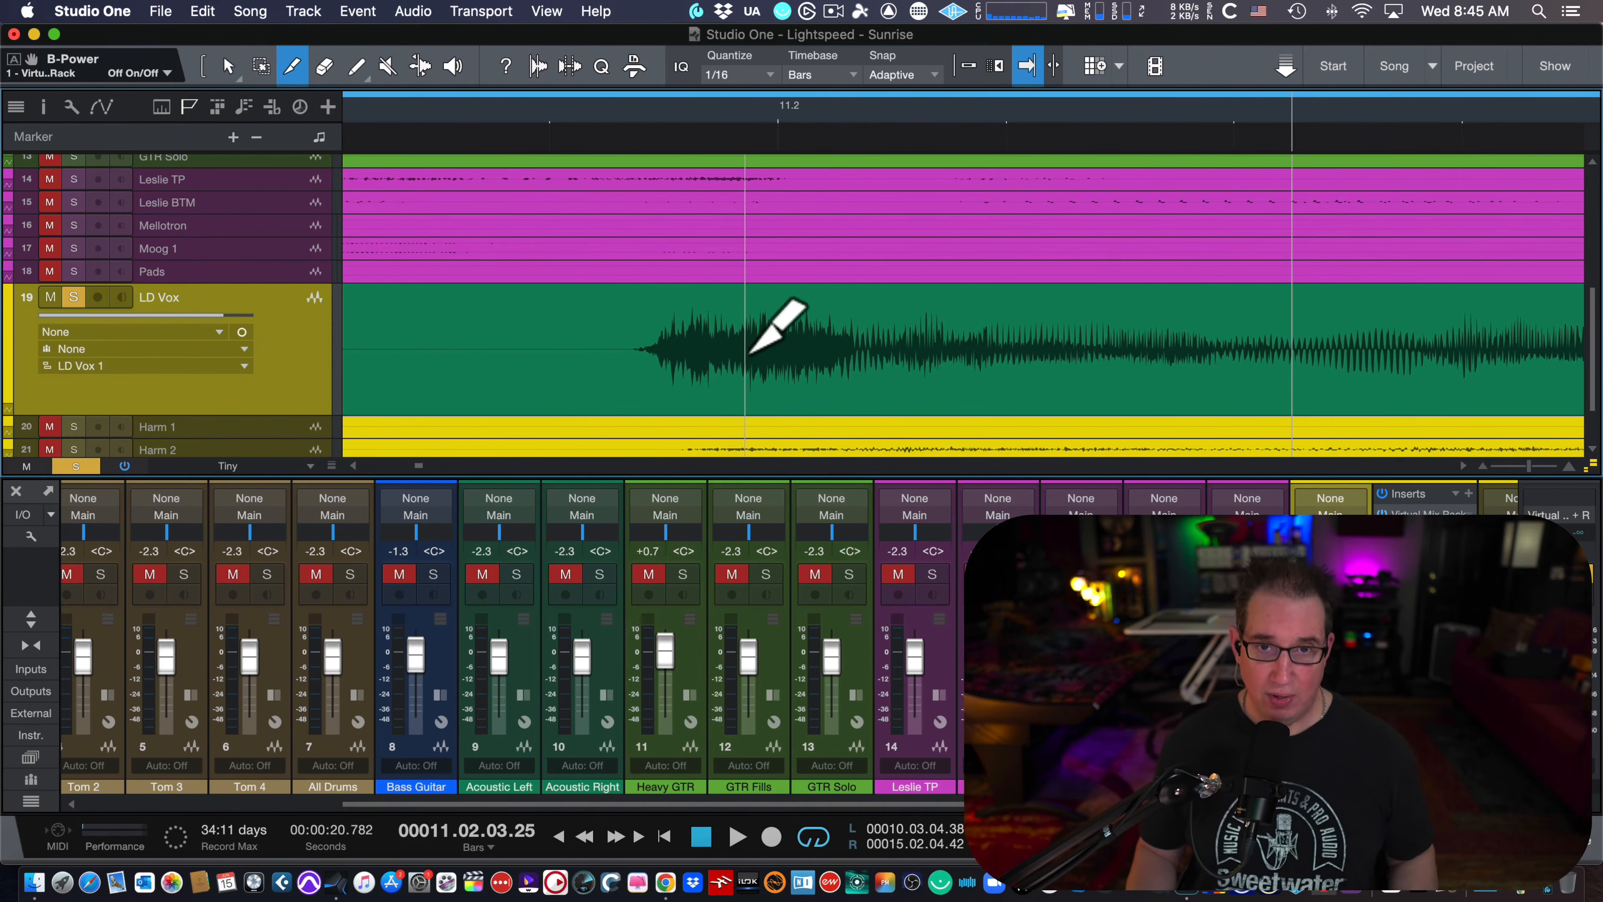
click(852, 331)
click(642, 328)
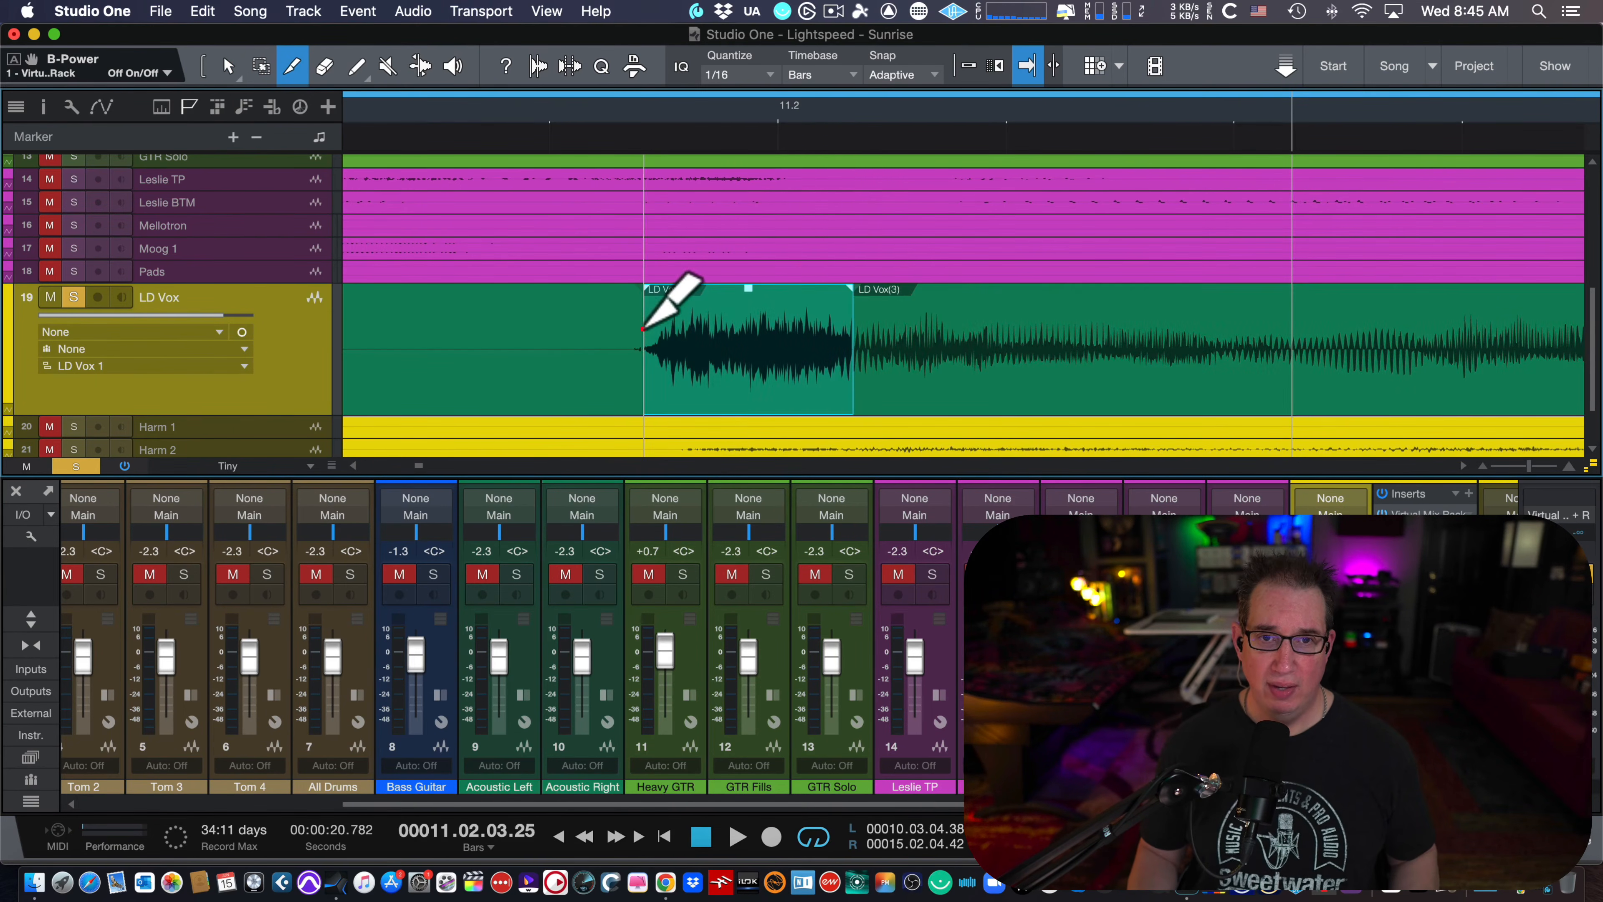
Step: Lower the clip gain of the isolated sibilant by 7.9 dB and play back the opening of the phrase
key(1)
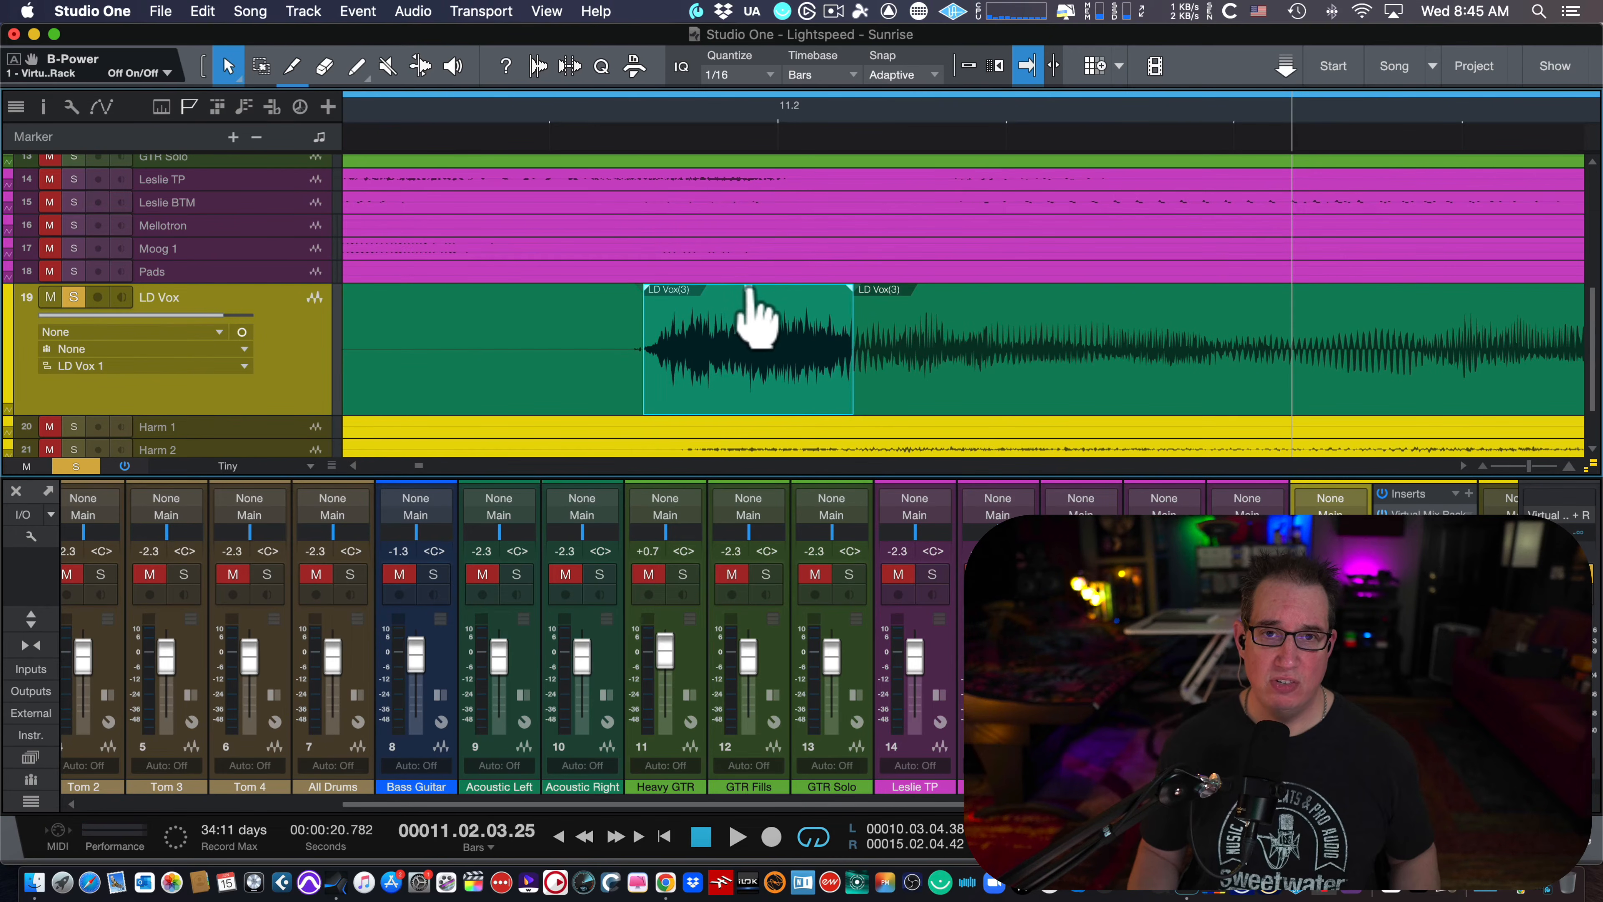
drag(749, 291, 750, 310)
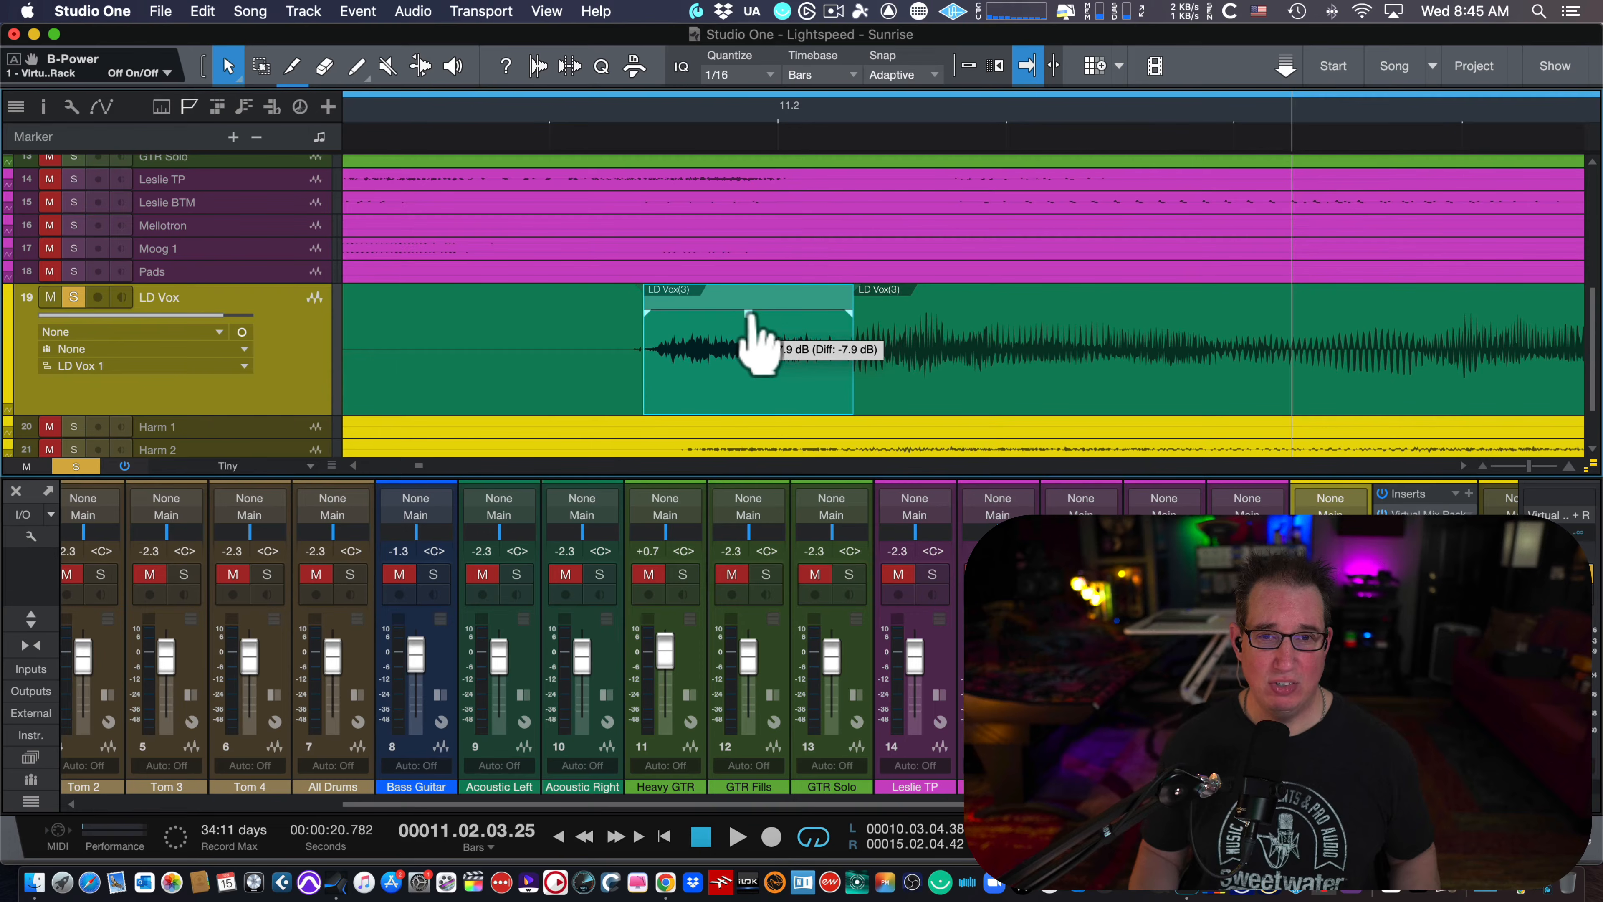
key(w)
key(w)
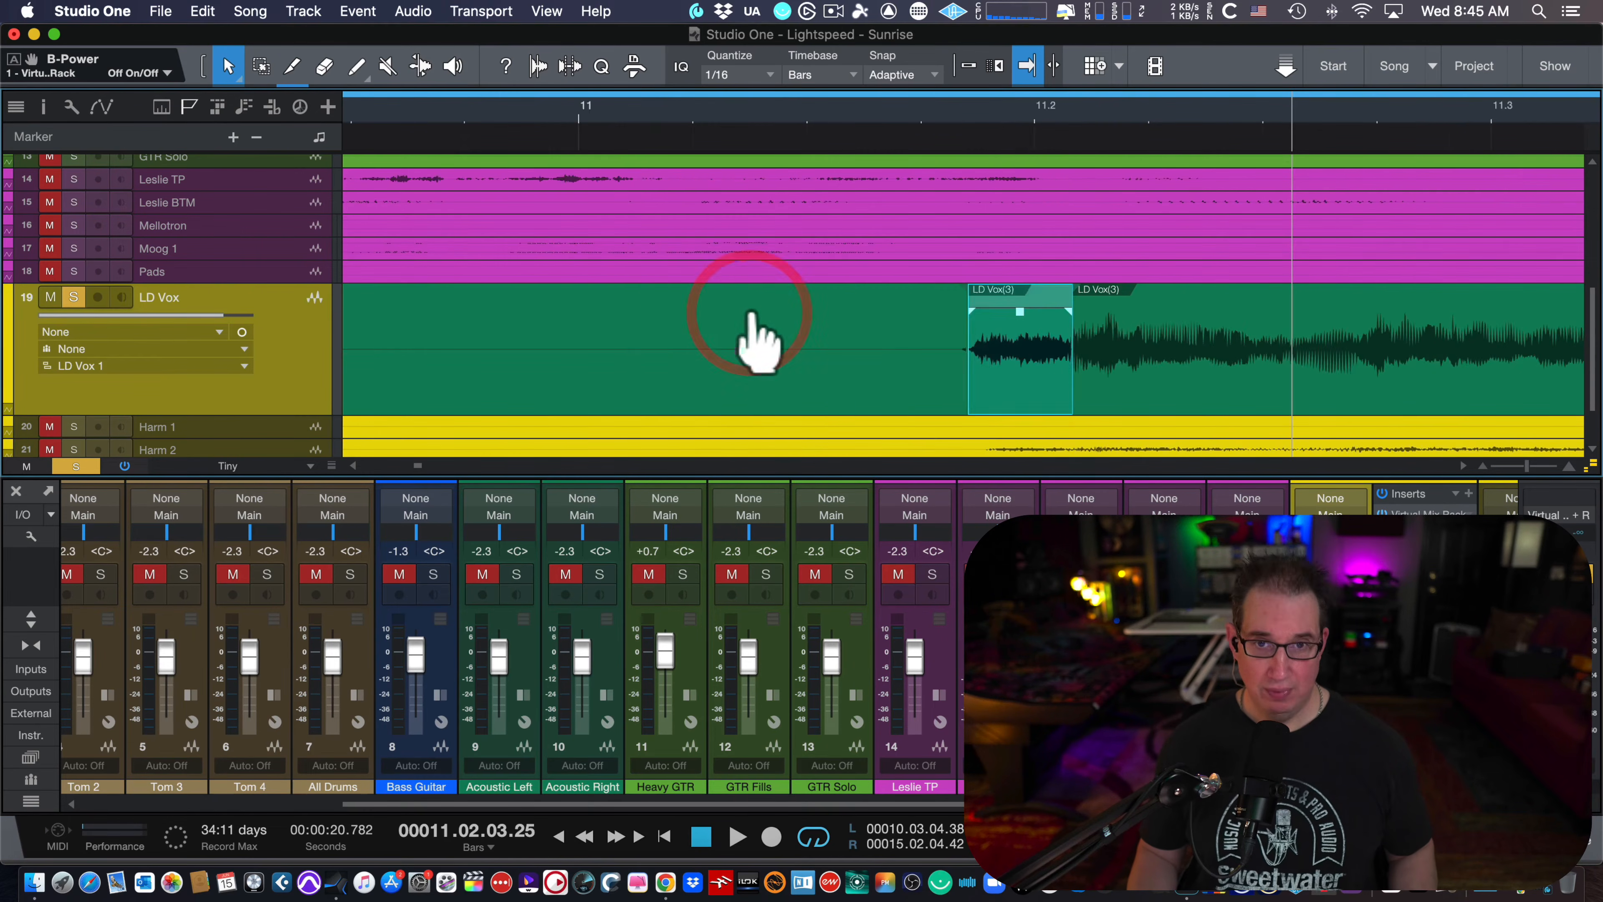
scroll(1010, 148, right, 5)
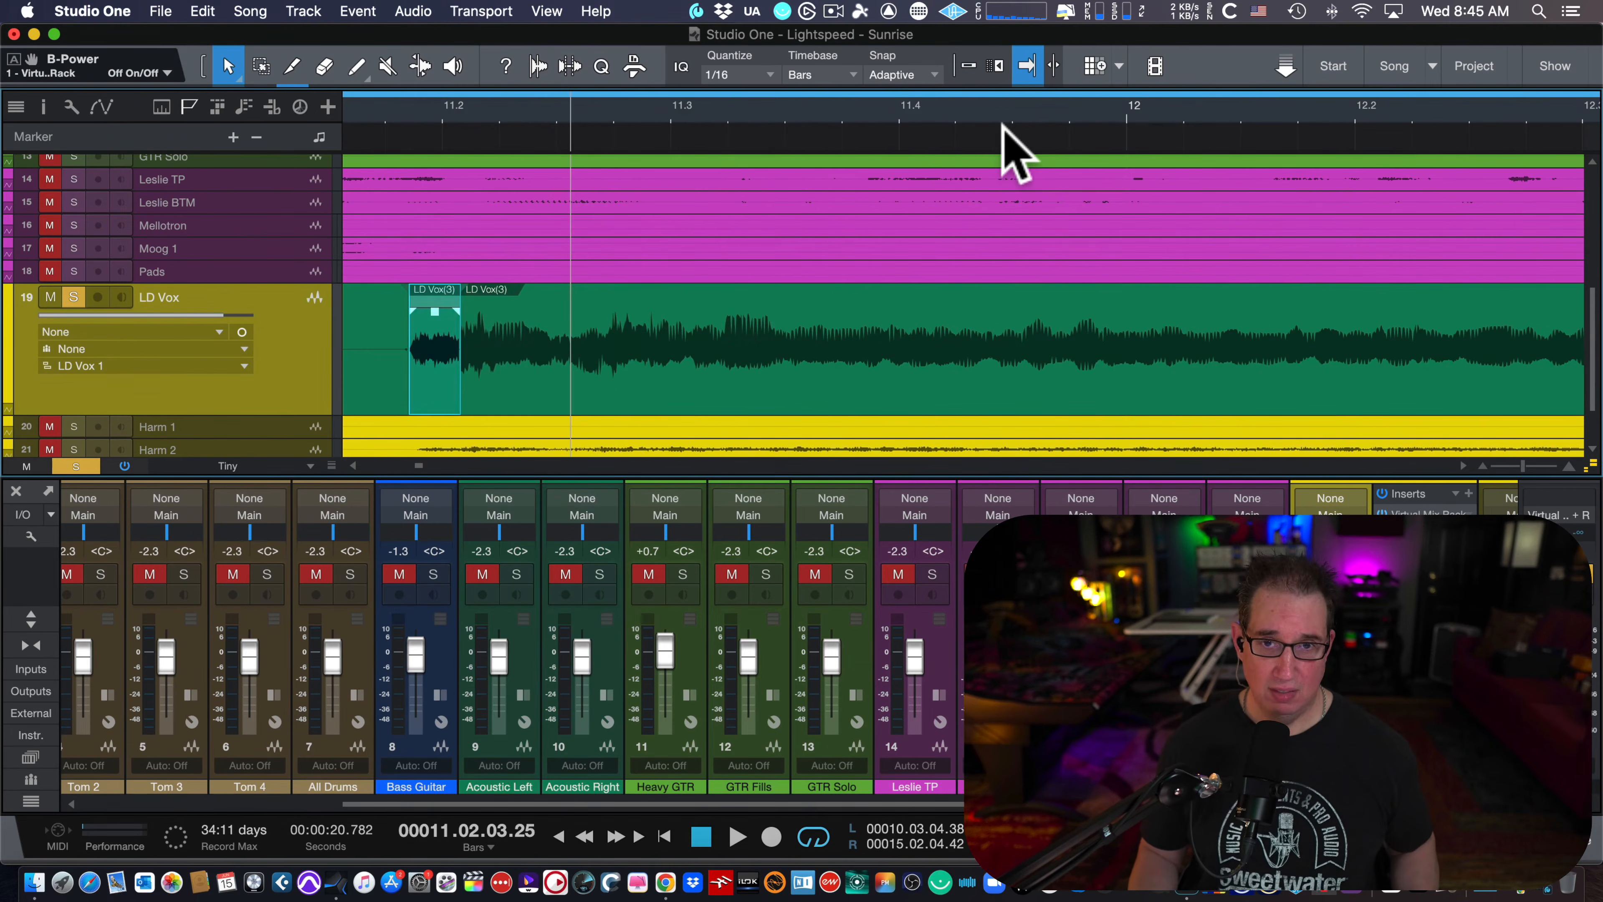
scroll(450, 170, left, 3)
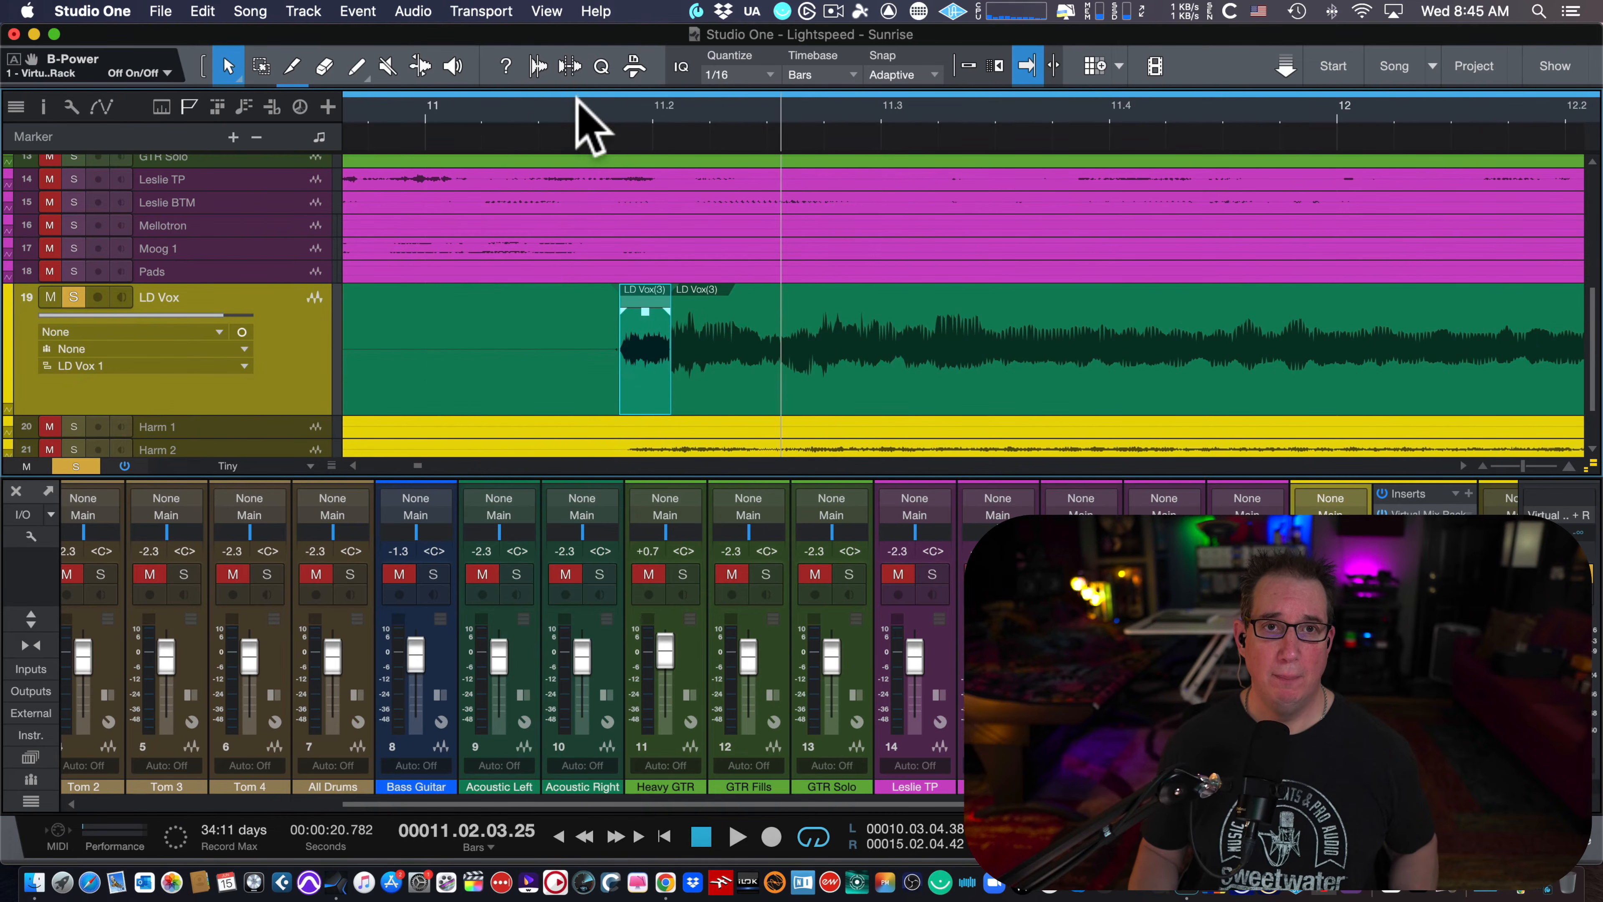
key(space)
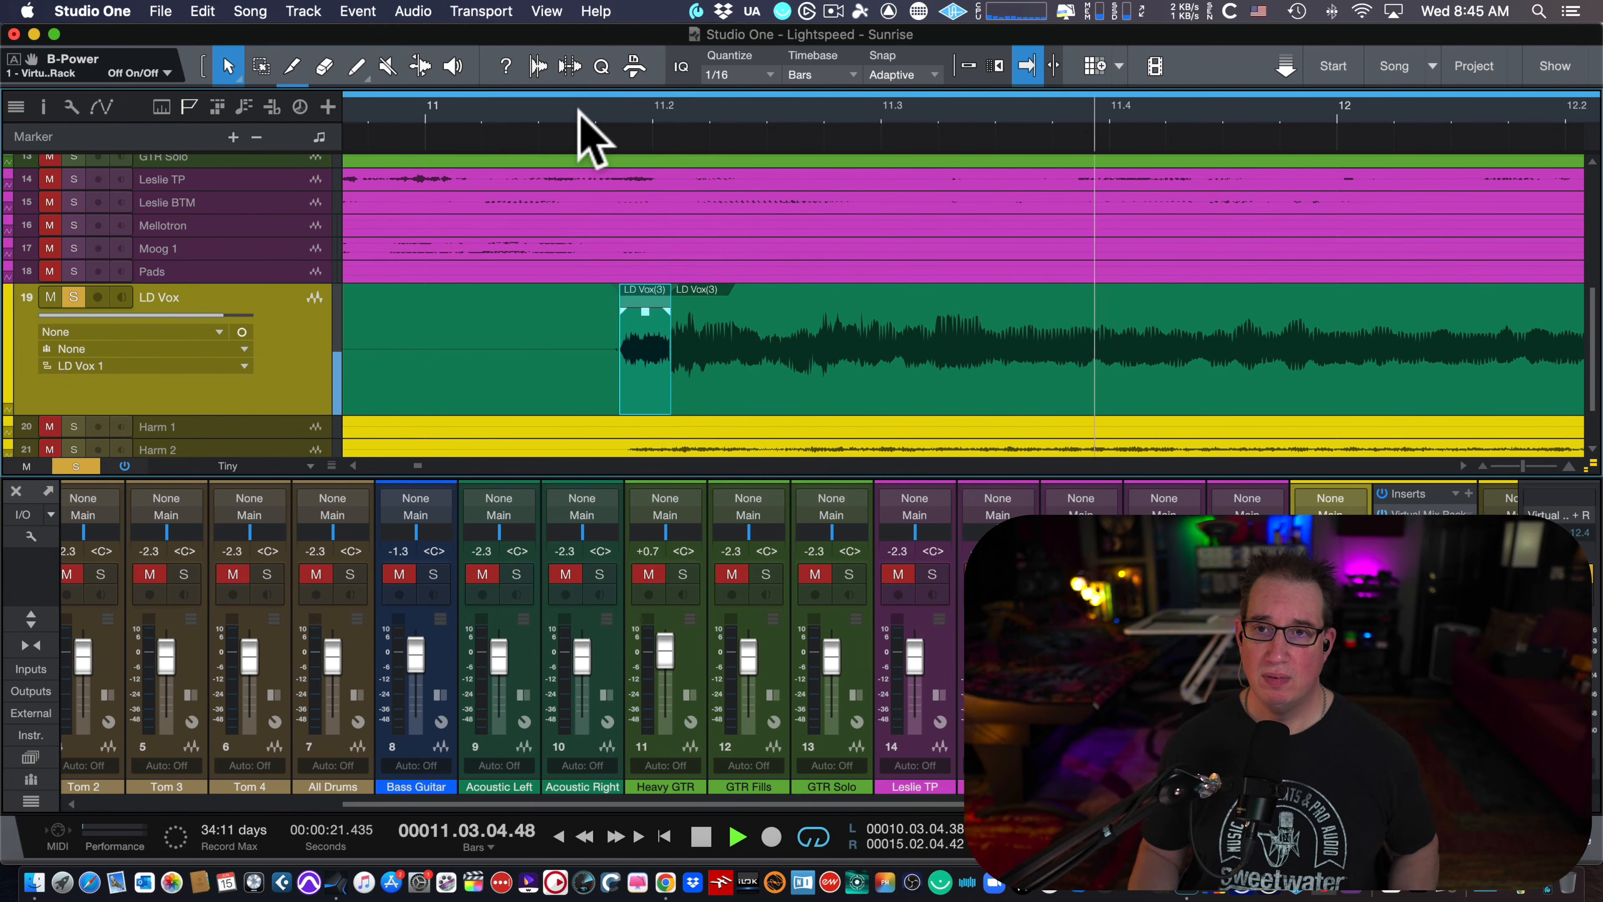
Step: Restore the isolated sibilant's original gain and replay the phrase for comparison
key(space)
key(space)
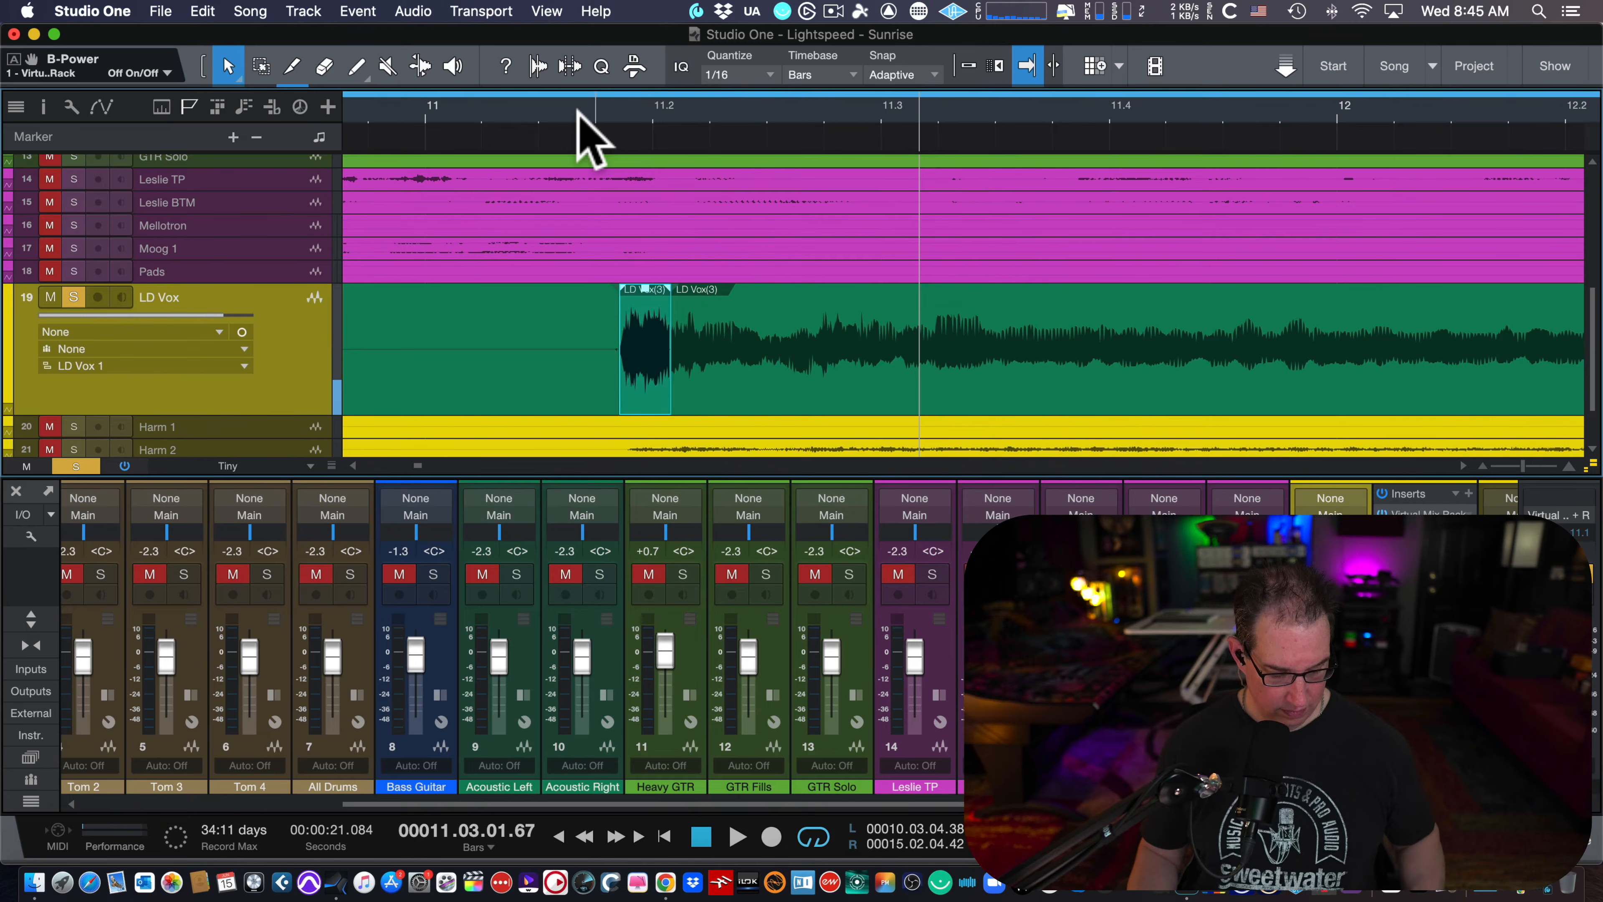
click(579, 117)
key(space)
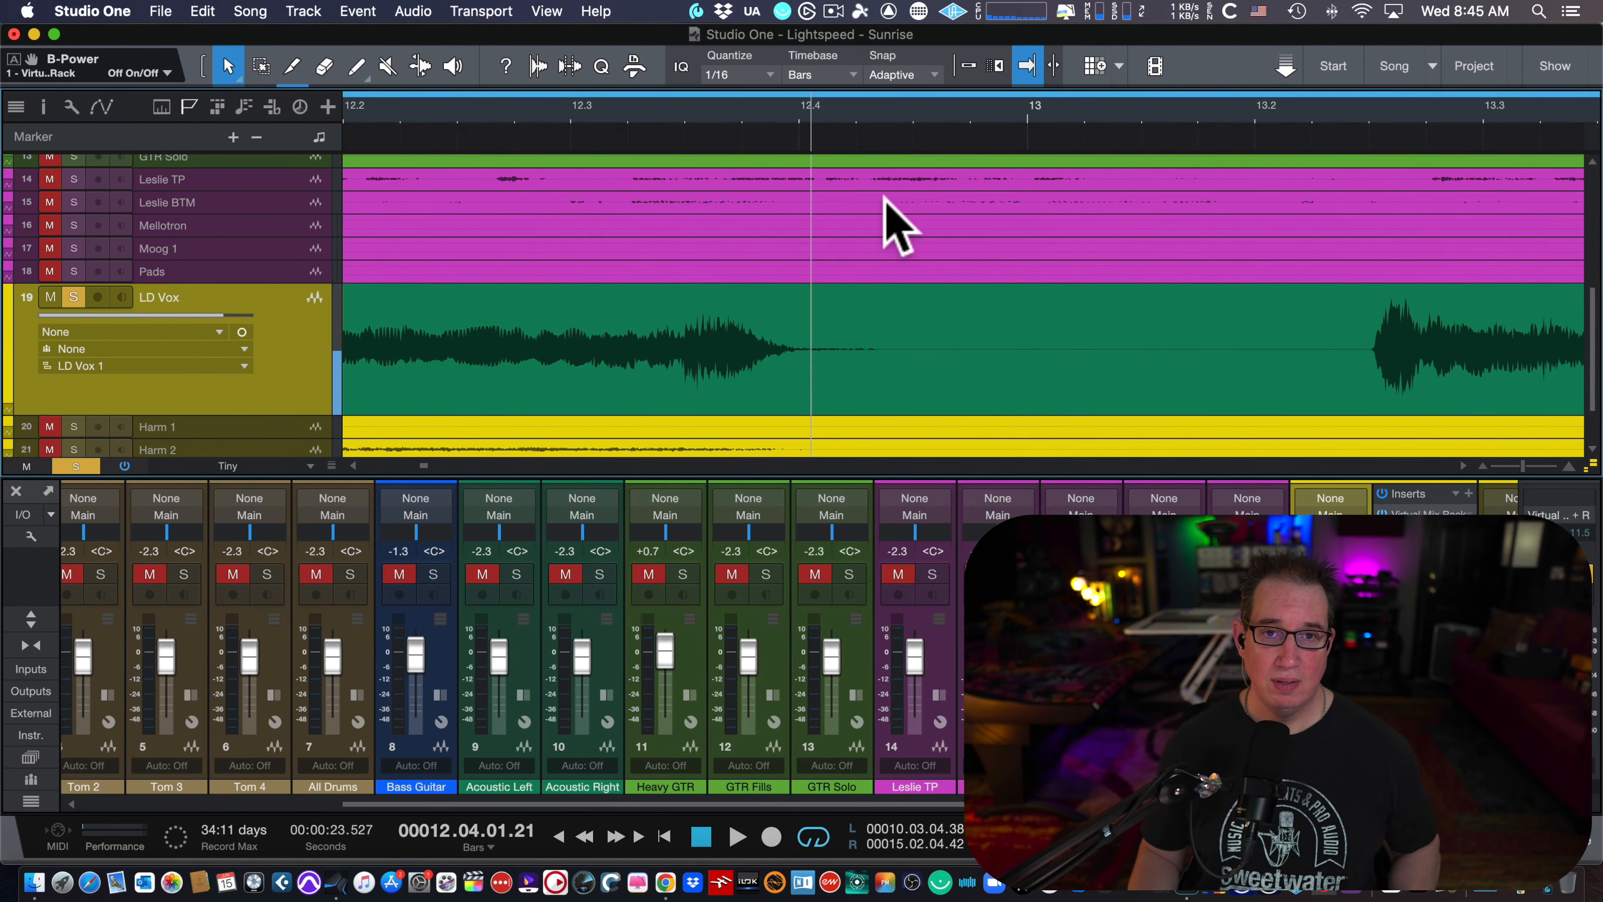
Step: Isolate the sibilant that ends the LD Vox phrase just before 12.4 by splitting the clip at the sibilant's start and end
drag(680, 103, 683, 152)
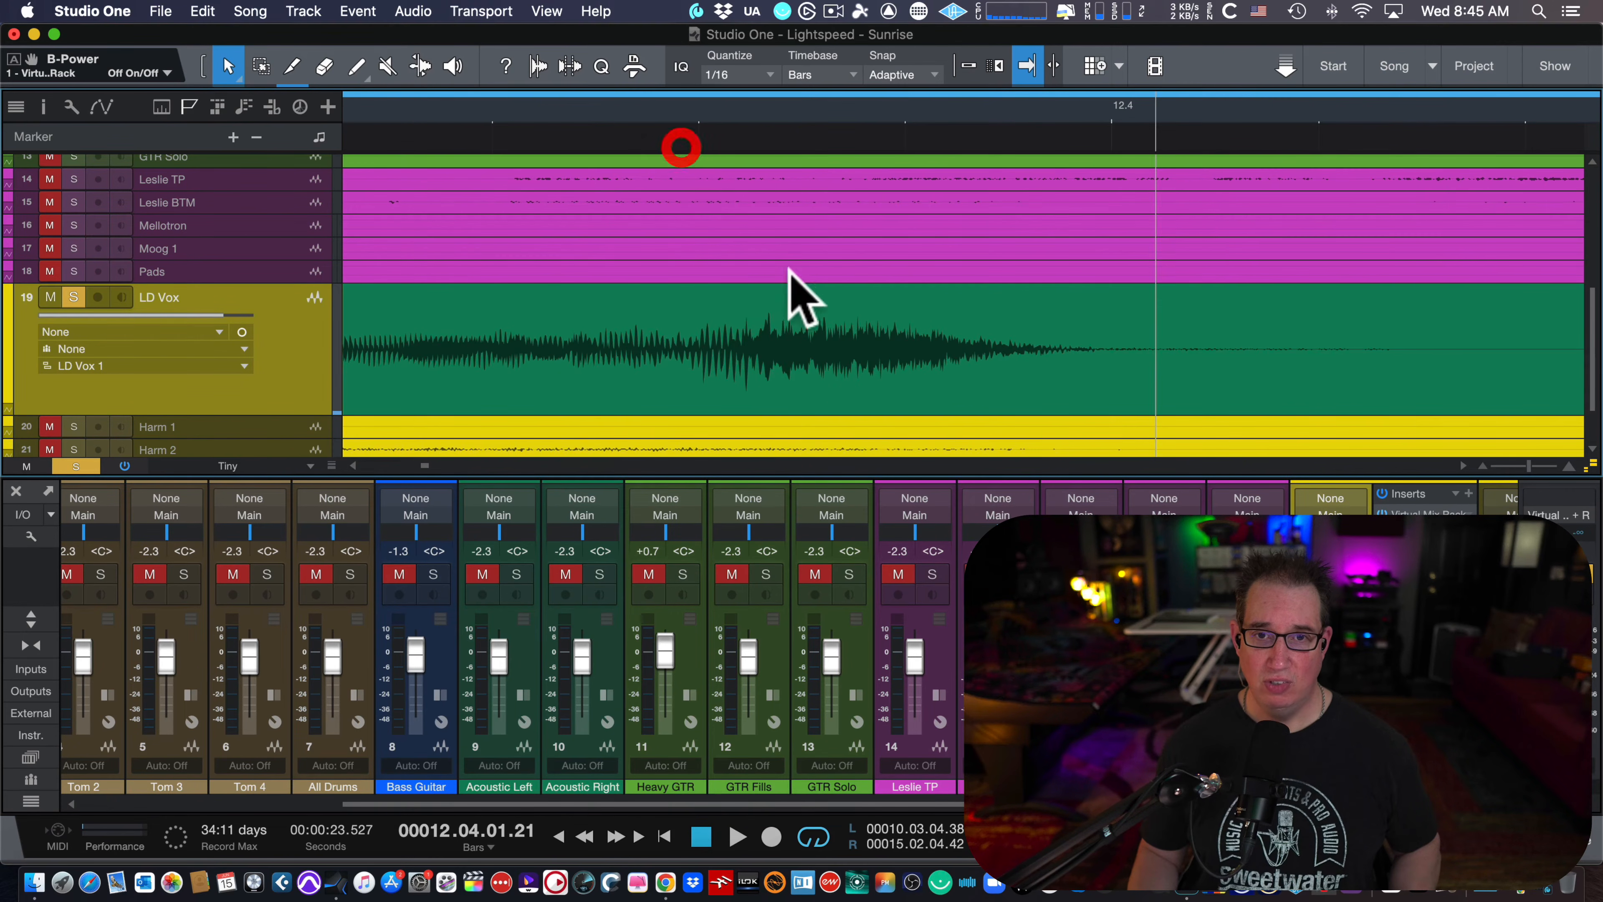
key(3)
click(749, 344)
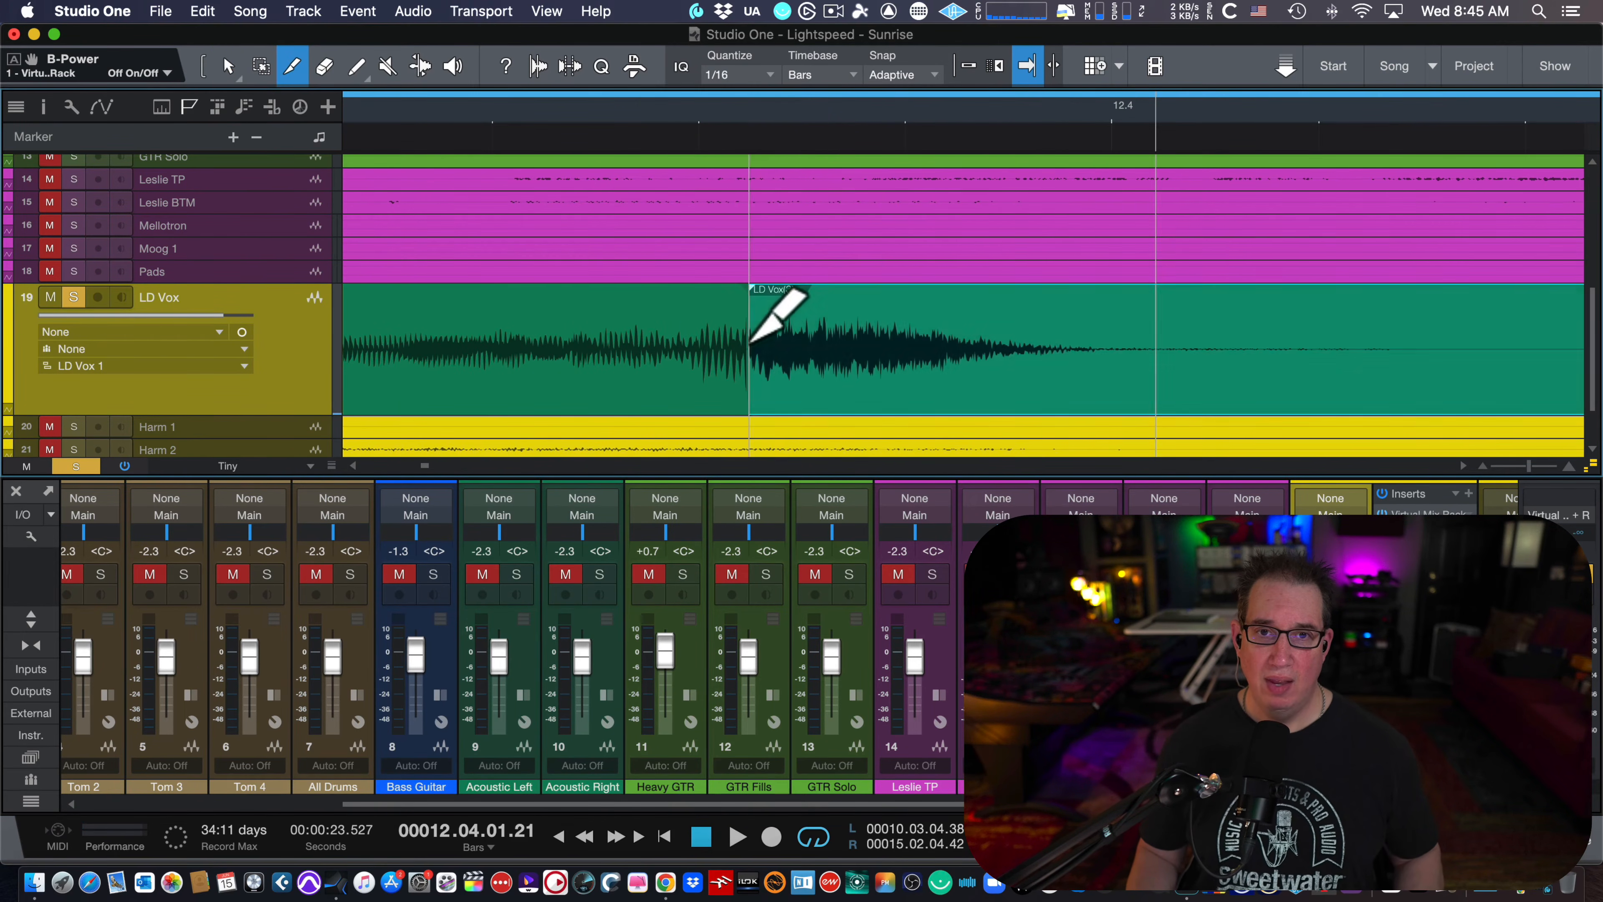
click(1016, 346)
key(1)
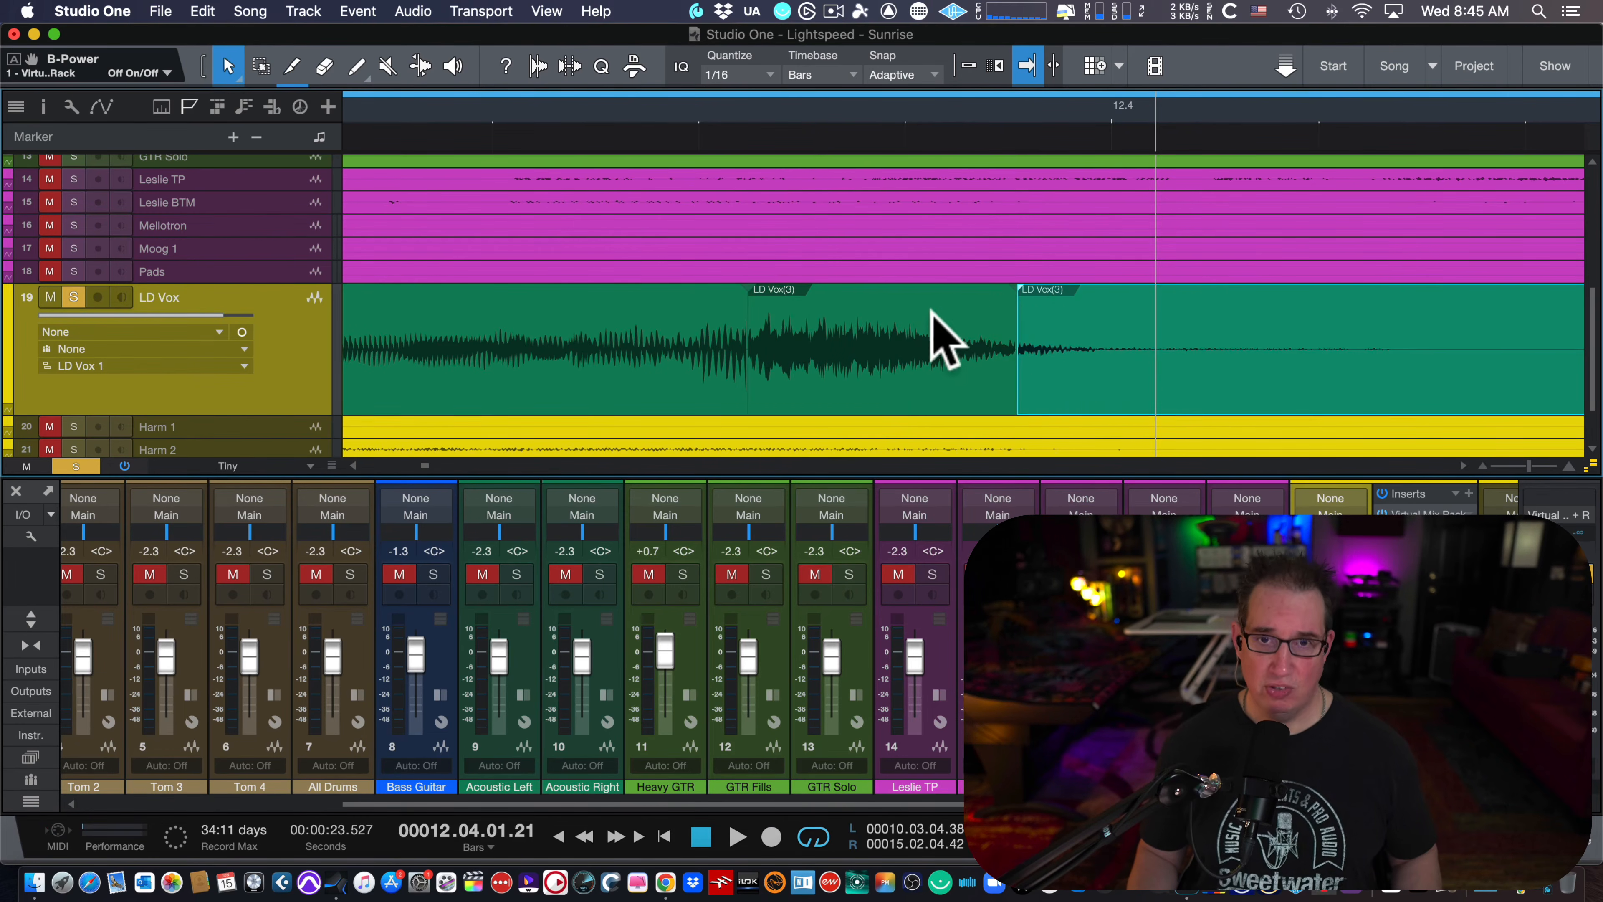
Step: Lower the clip gain of the isolated sibilant before 12.4 and play the phrase back from just before 11.2
click(928, 318)
drag(882, 290, 882, 311)
key(w)
key(w)
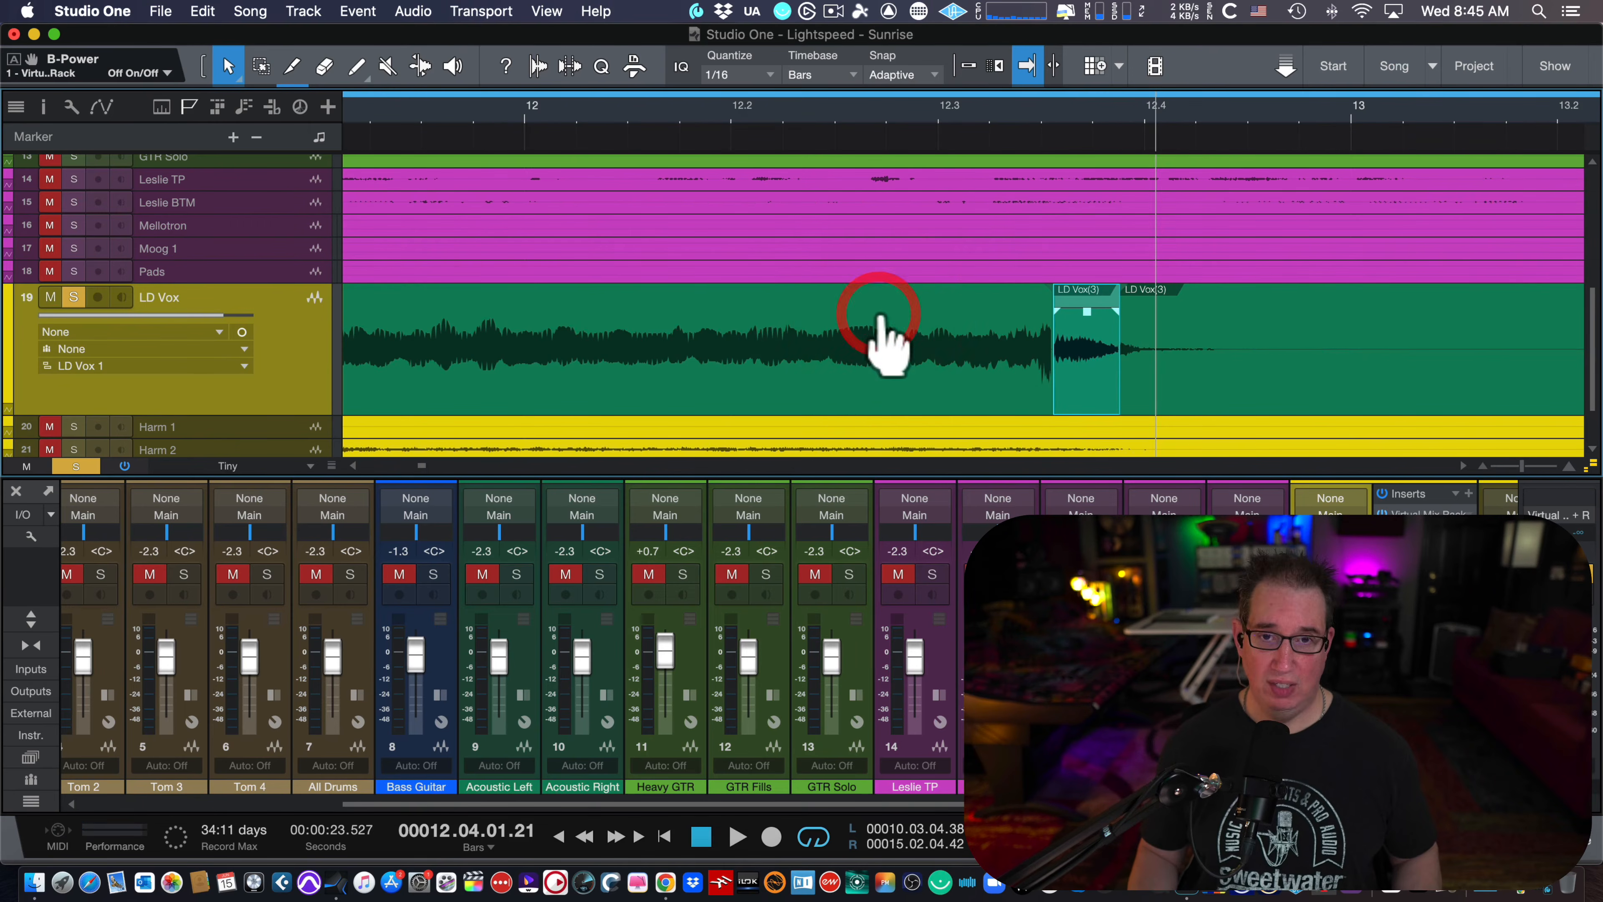
key(w)
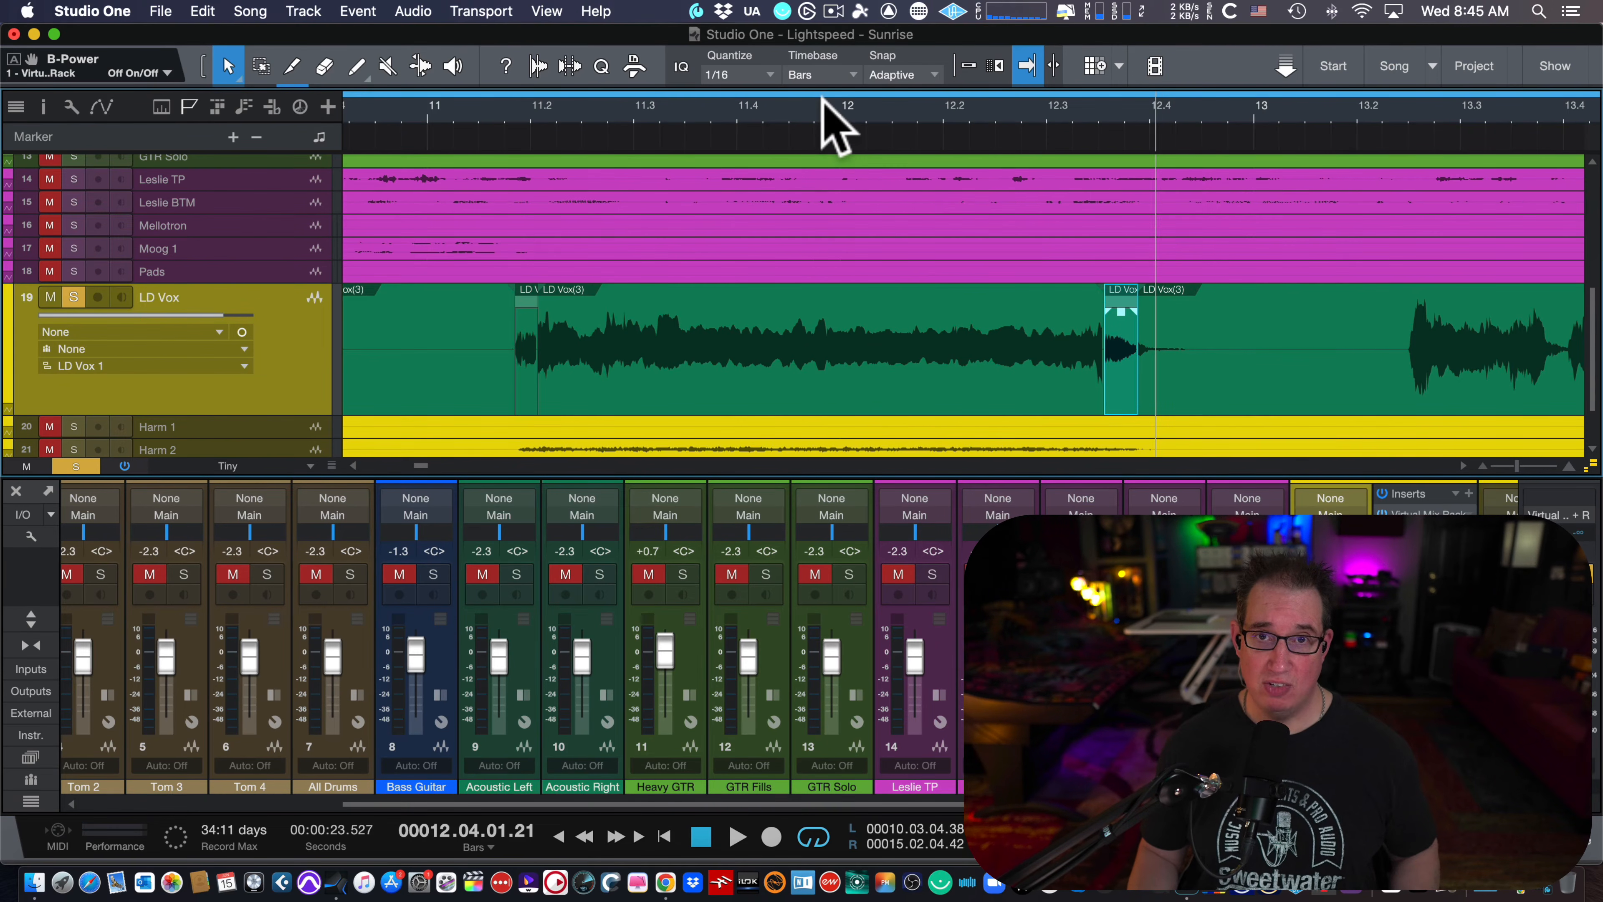
click(822, 101)
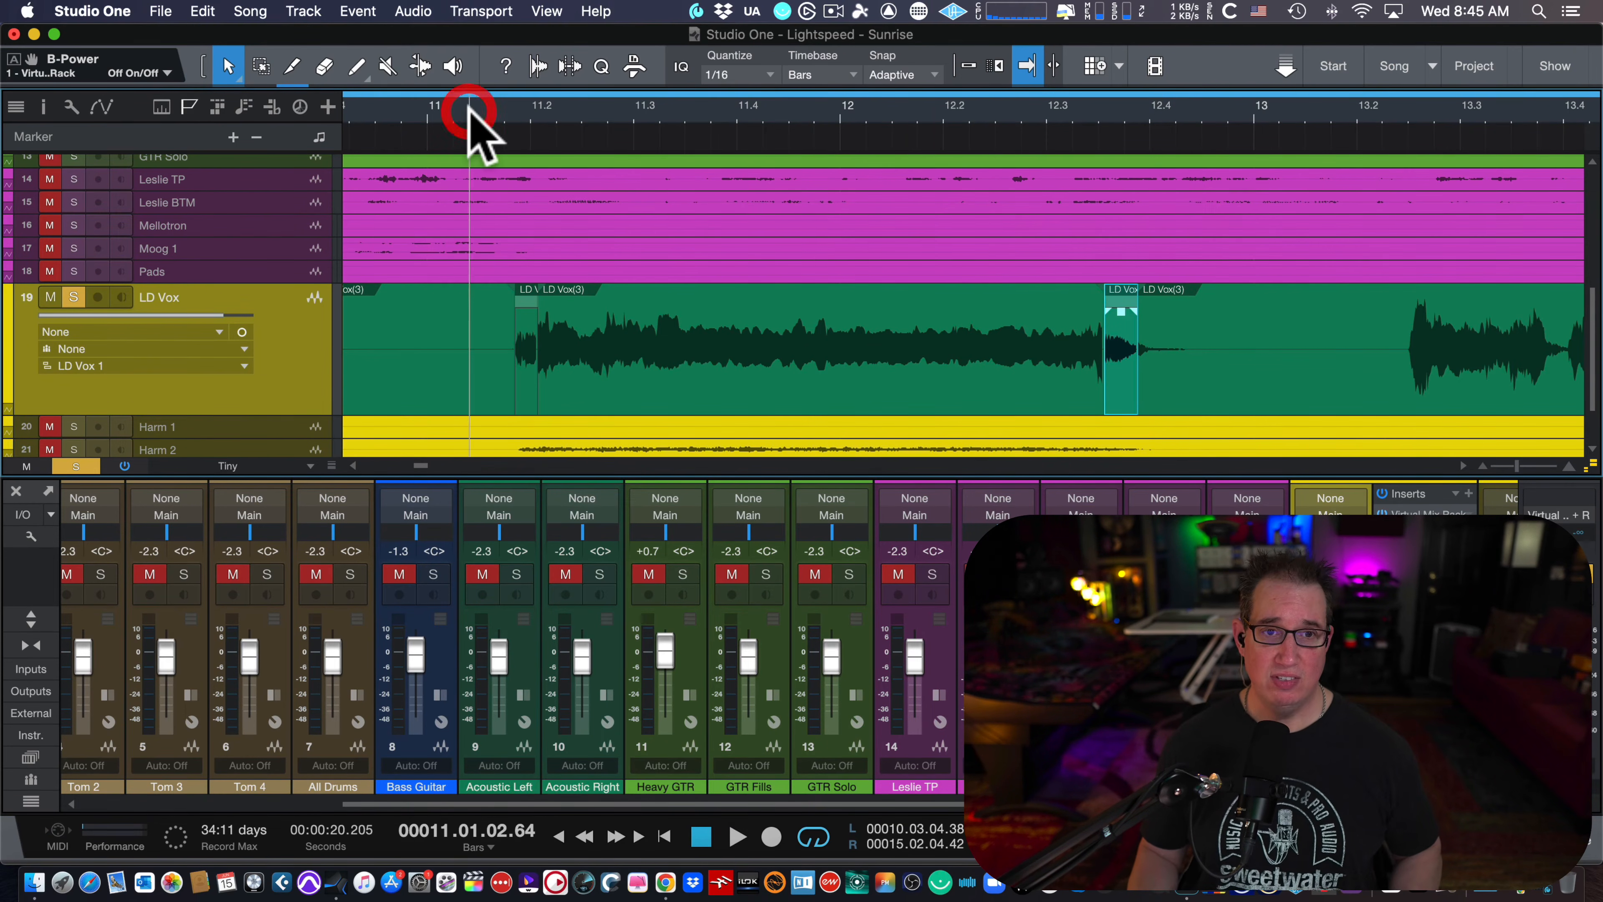
key(space)
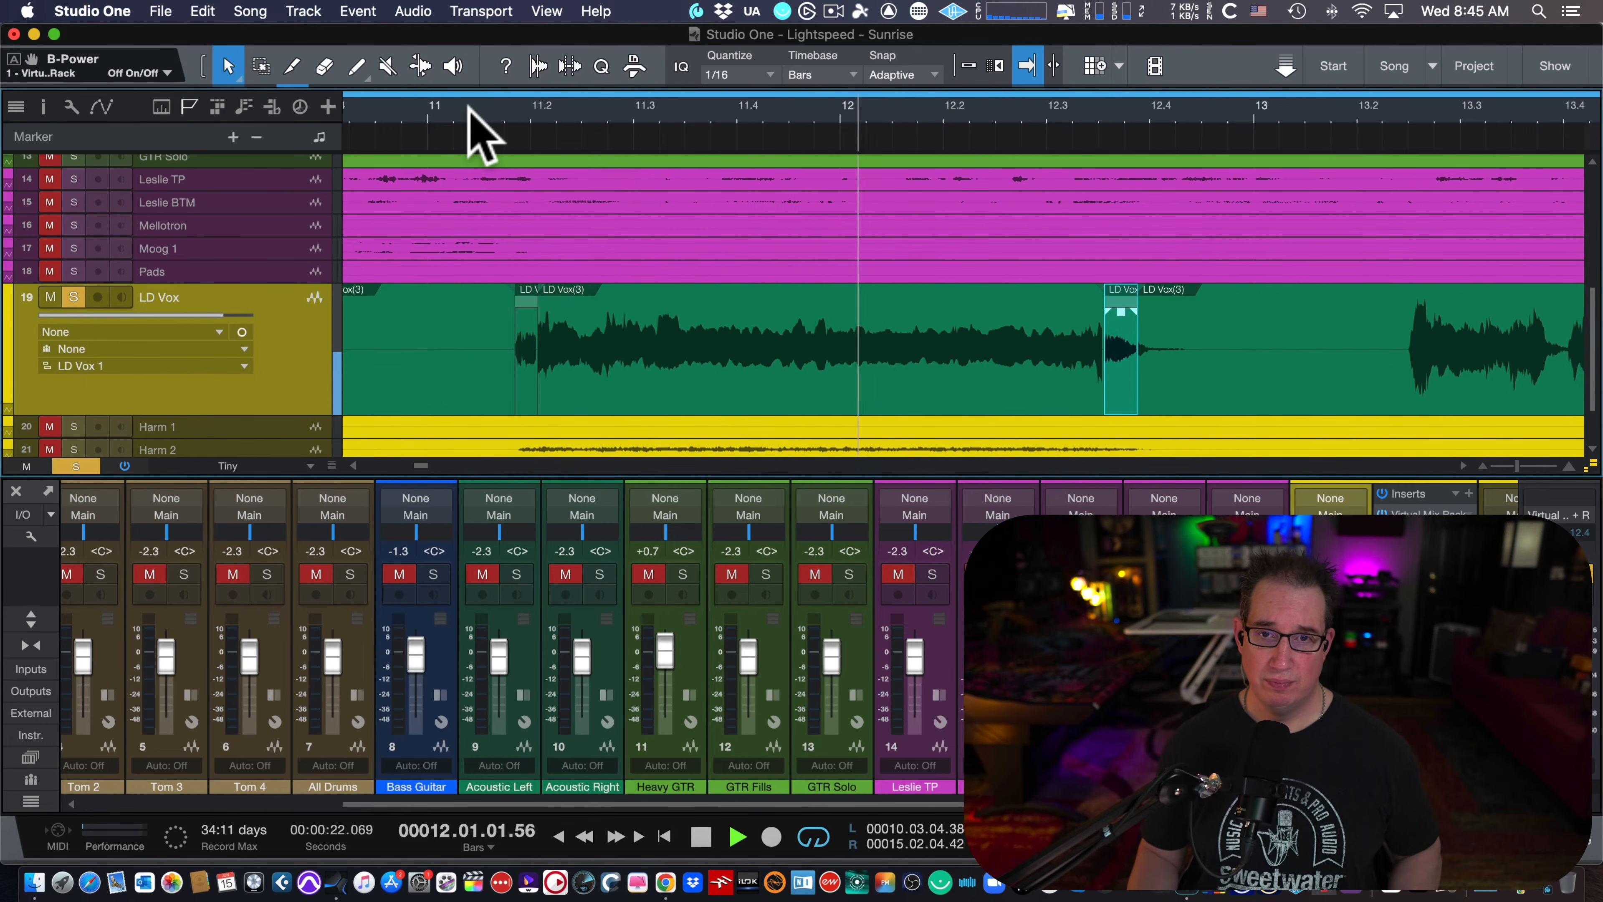
key(space)
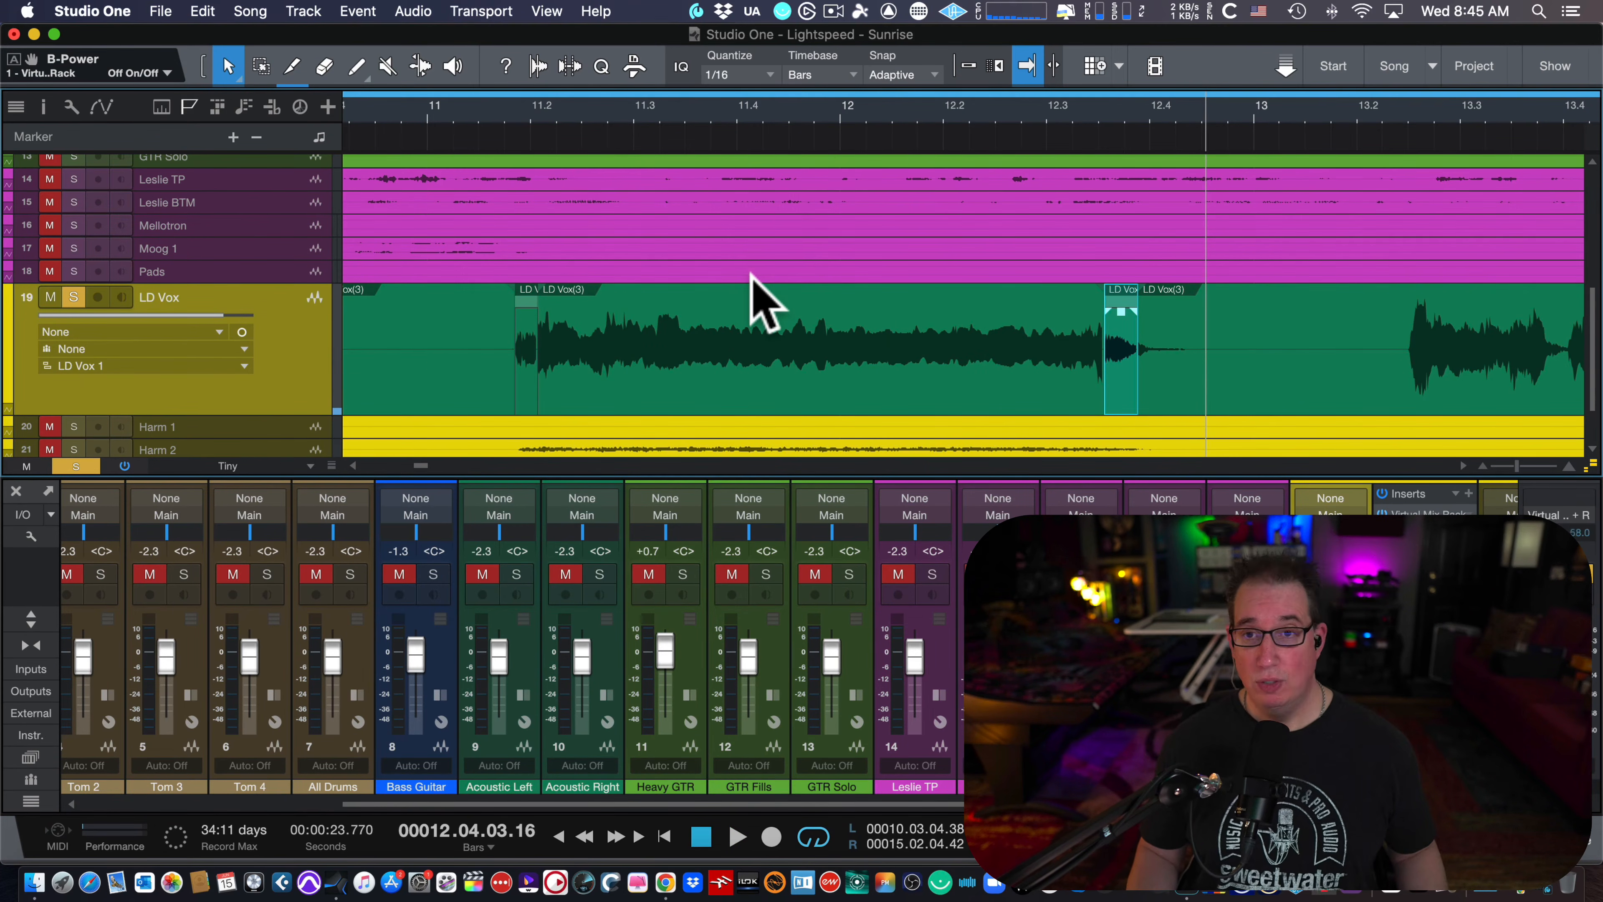
Step: Play on into bar 13 and isolate the sibilant between 13.2 and 13.3 by splitting LD Vox at its end and start
scroll(764, 303, right, 8)
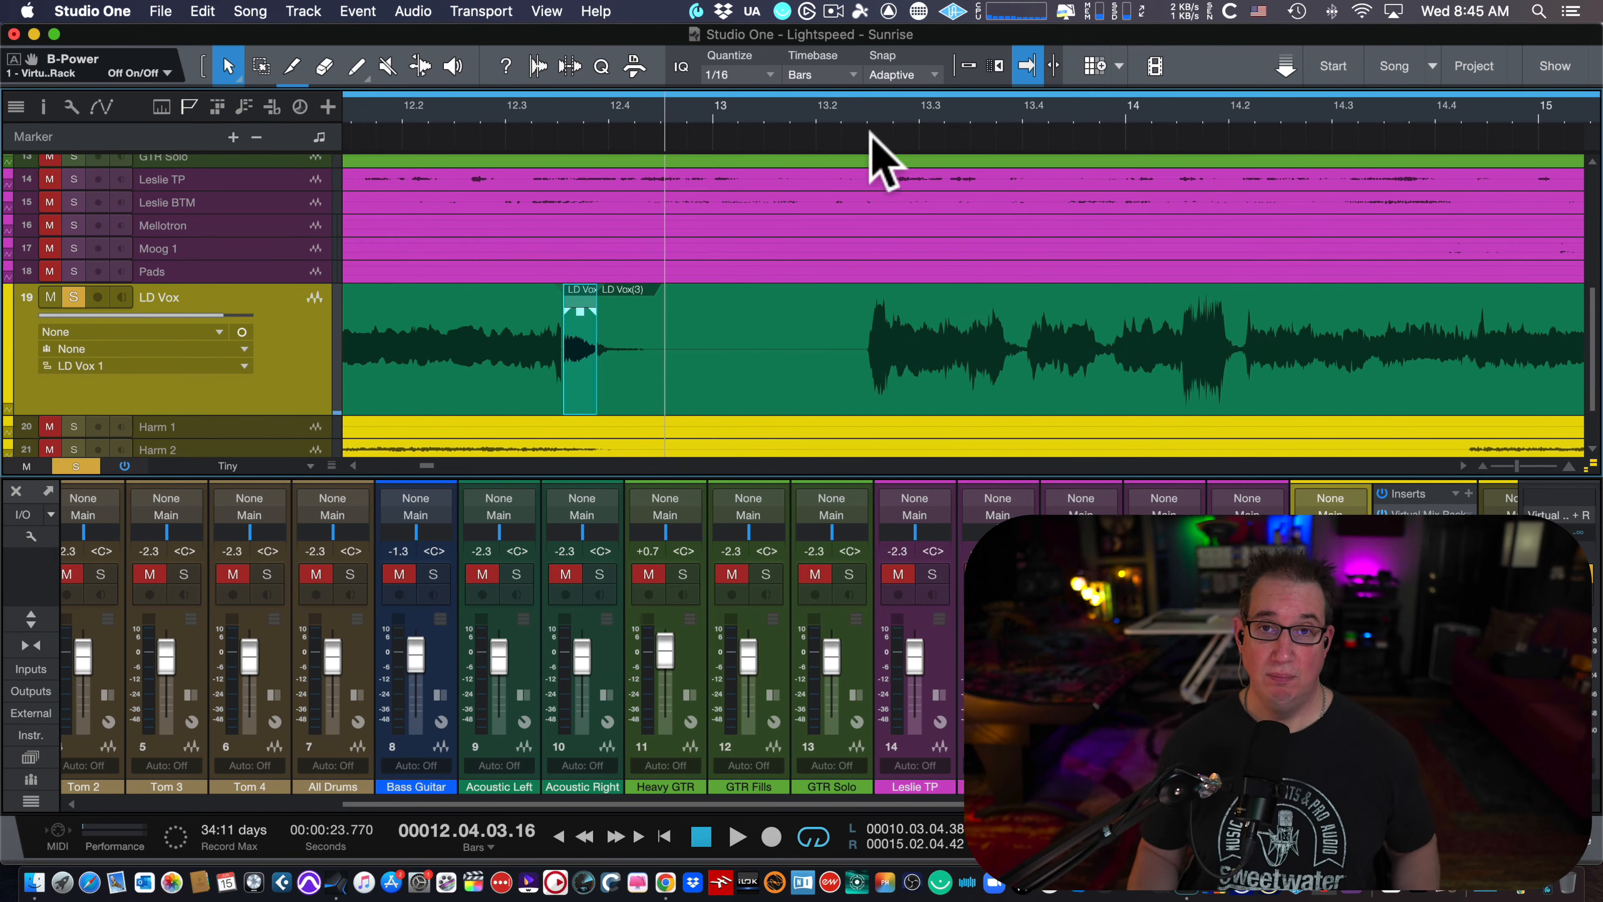
key(space)
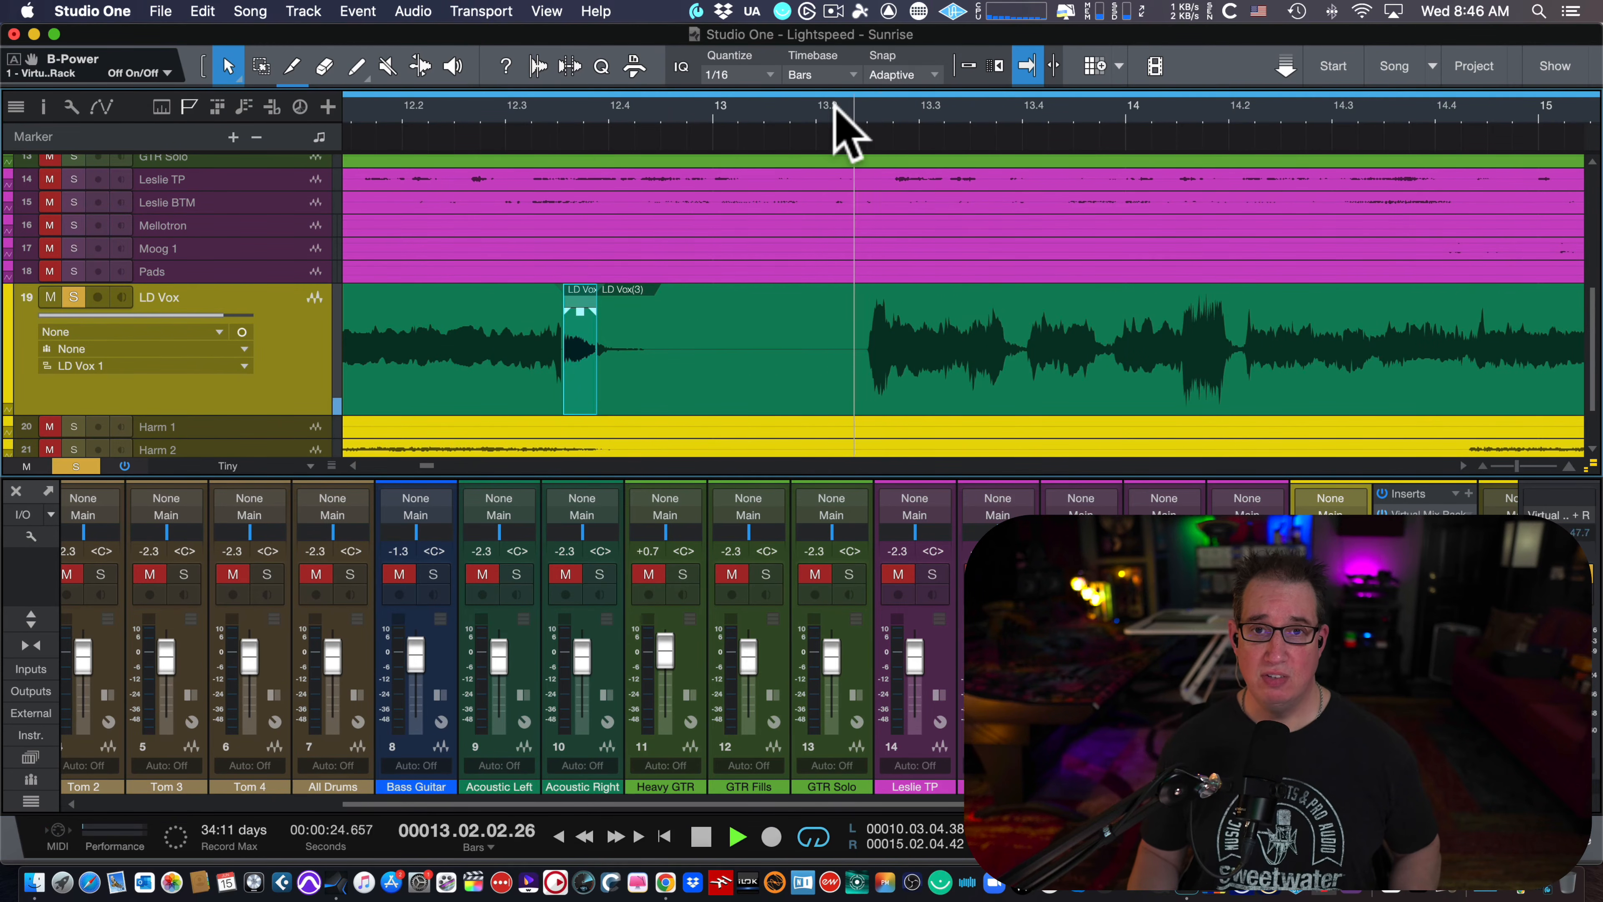
drag(883, 114, 887, 182)
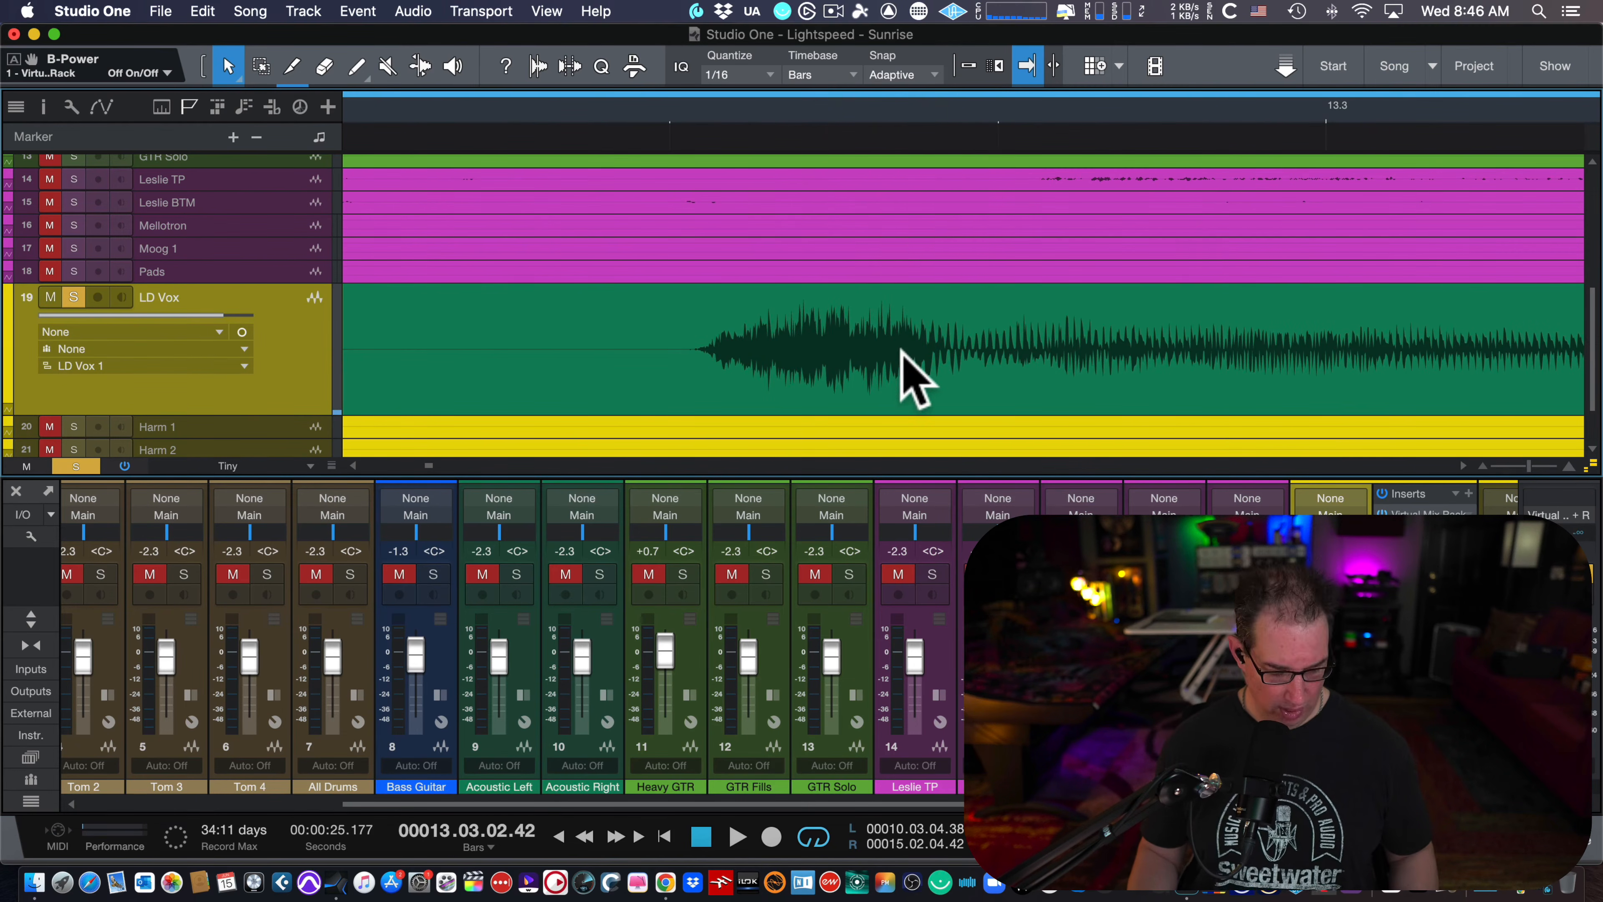
key(3)
click(937, 347)
click(702, 346)
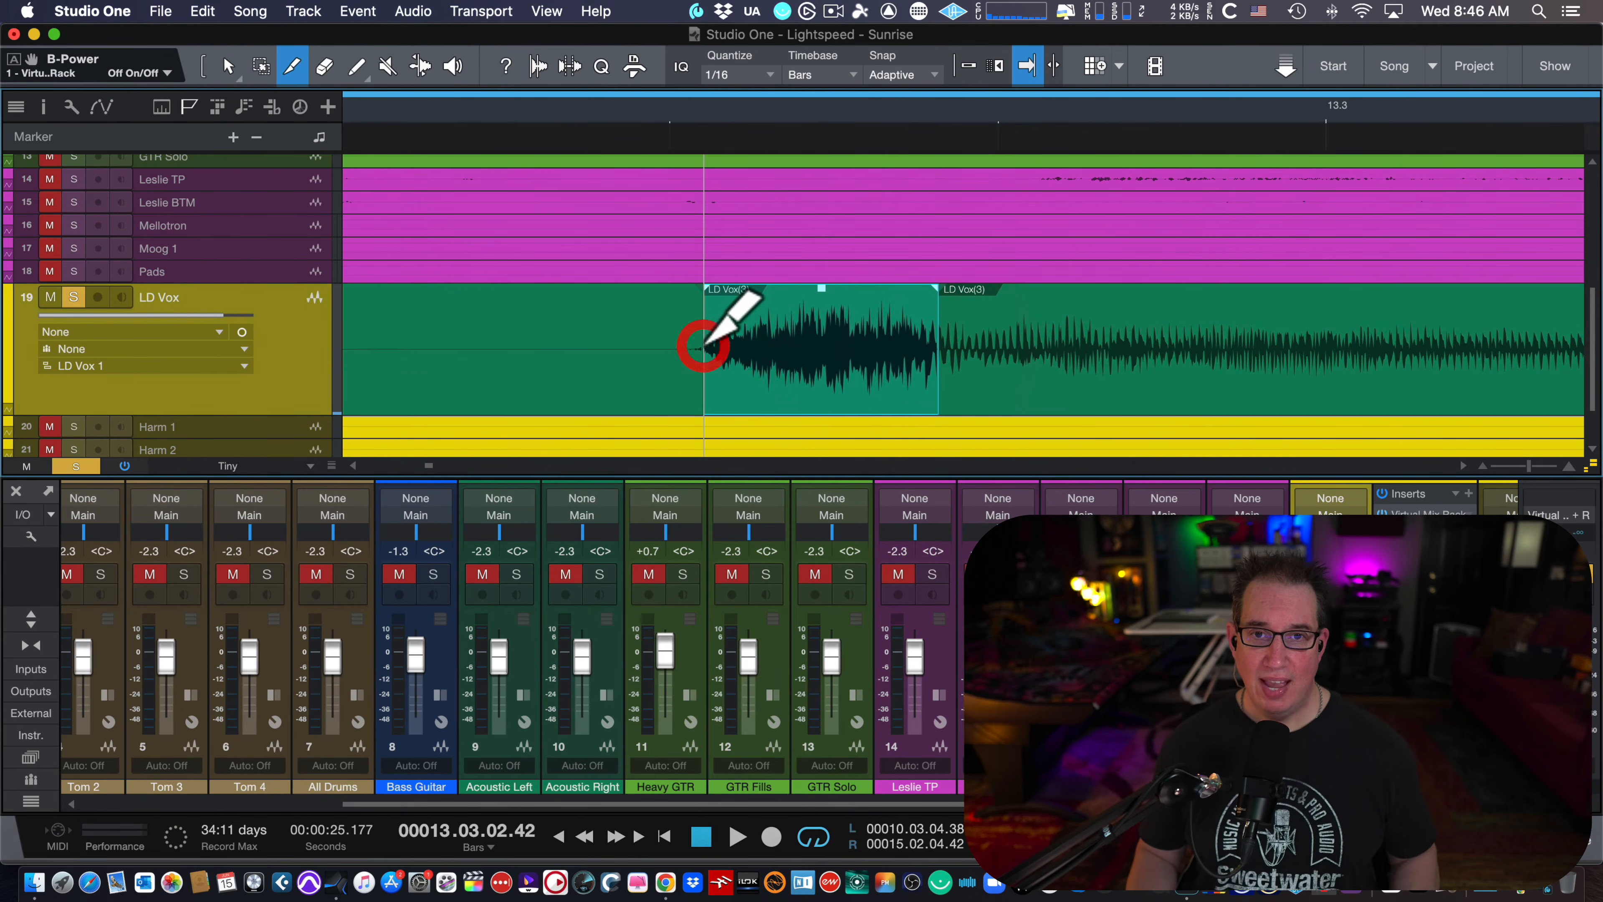
key(1)
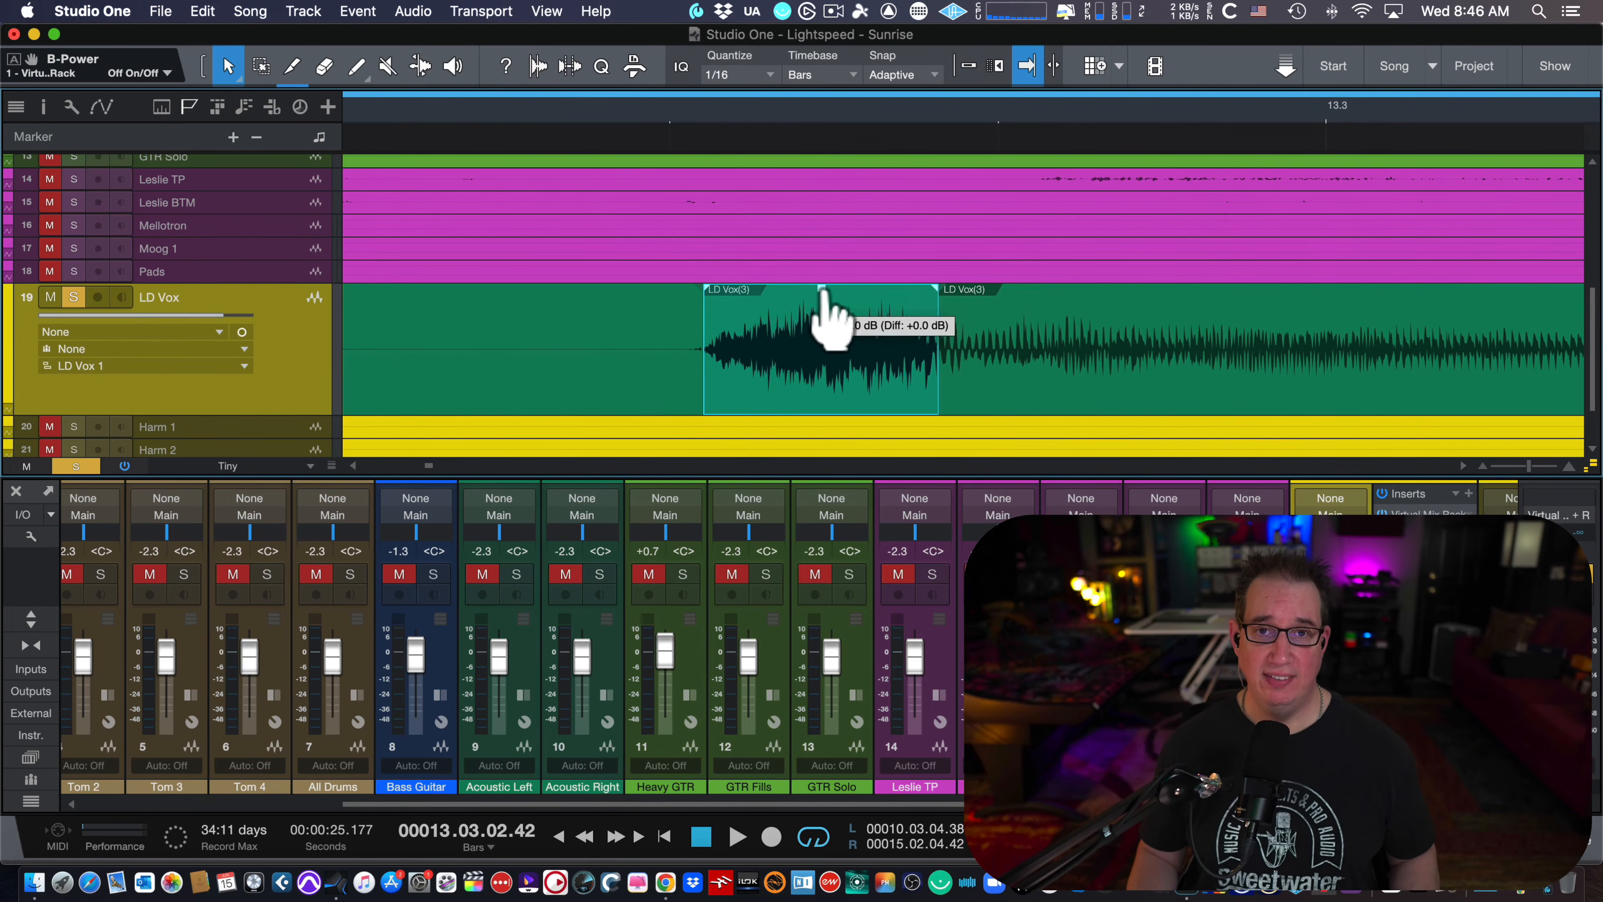
Step: Reduce the clip gain of the sibilant between 13.2 and 13.3 and replay the vocal from just before it
drag(822, 288, 820, 313)
key(w)
key(w)
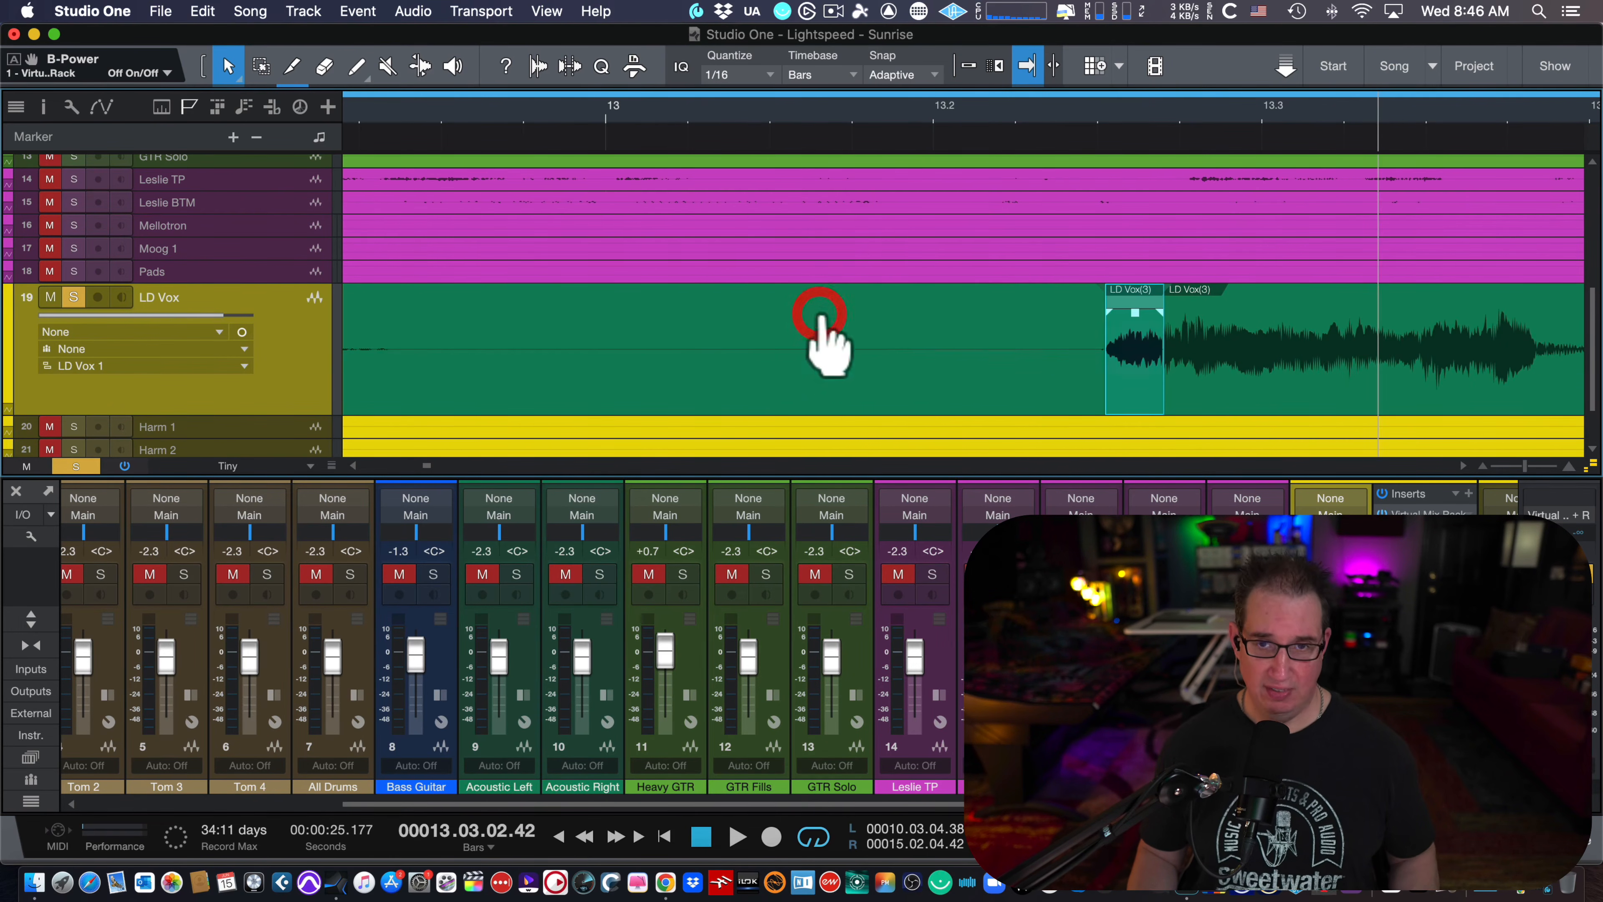
click(978, 105)
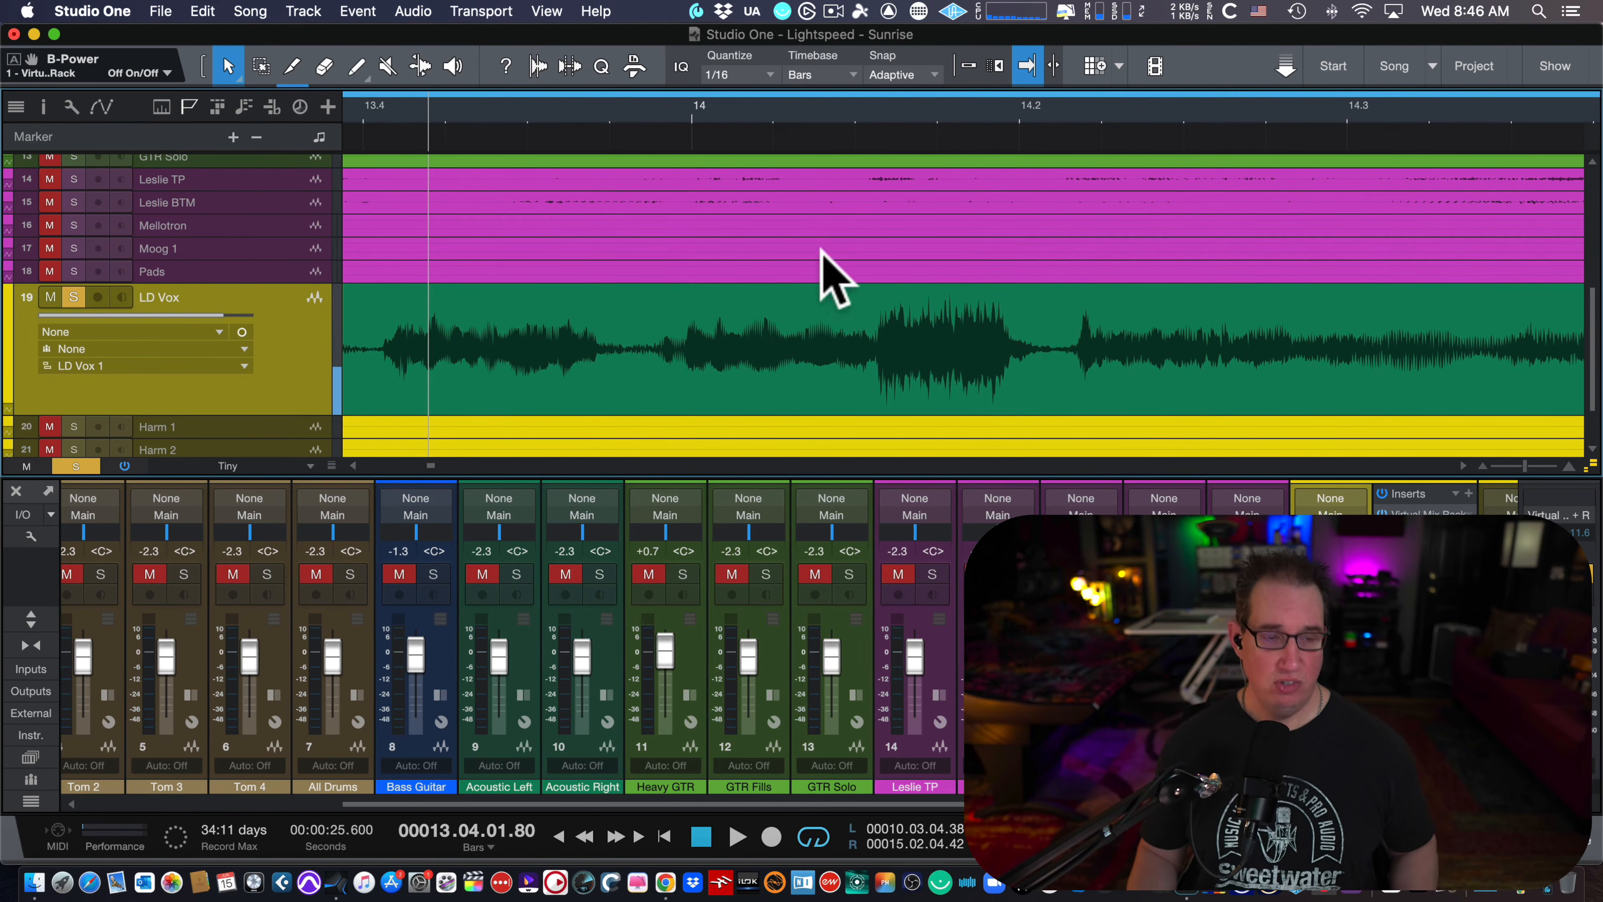
scroll(755, 278, left, 10)
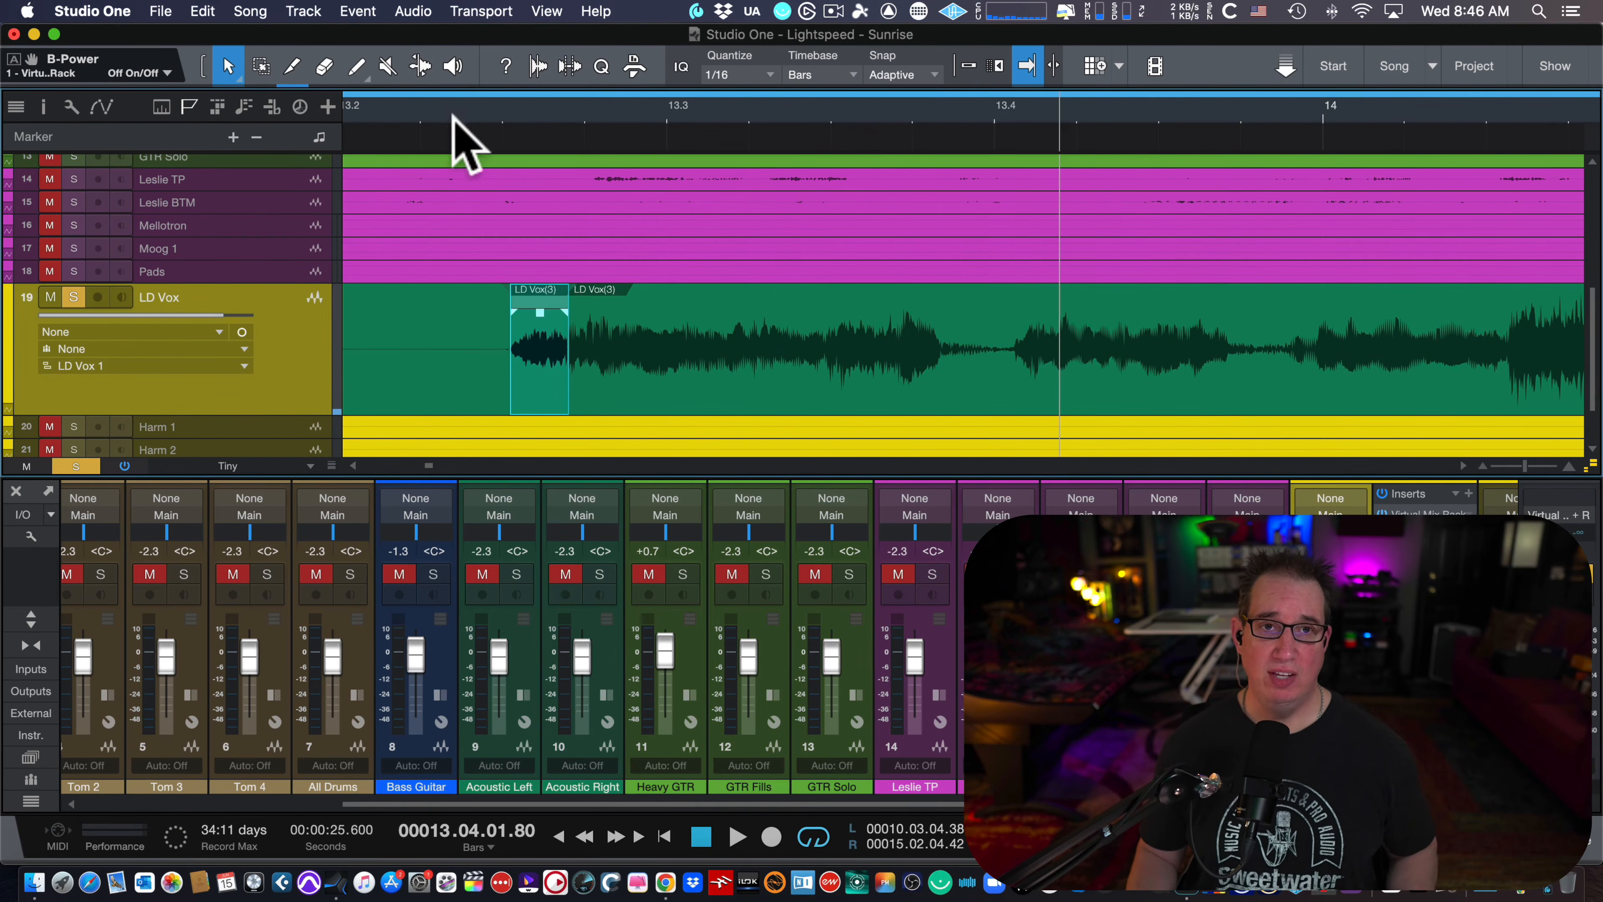
click(467, 107)
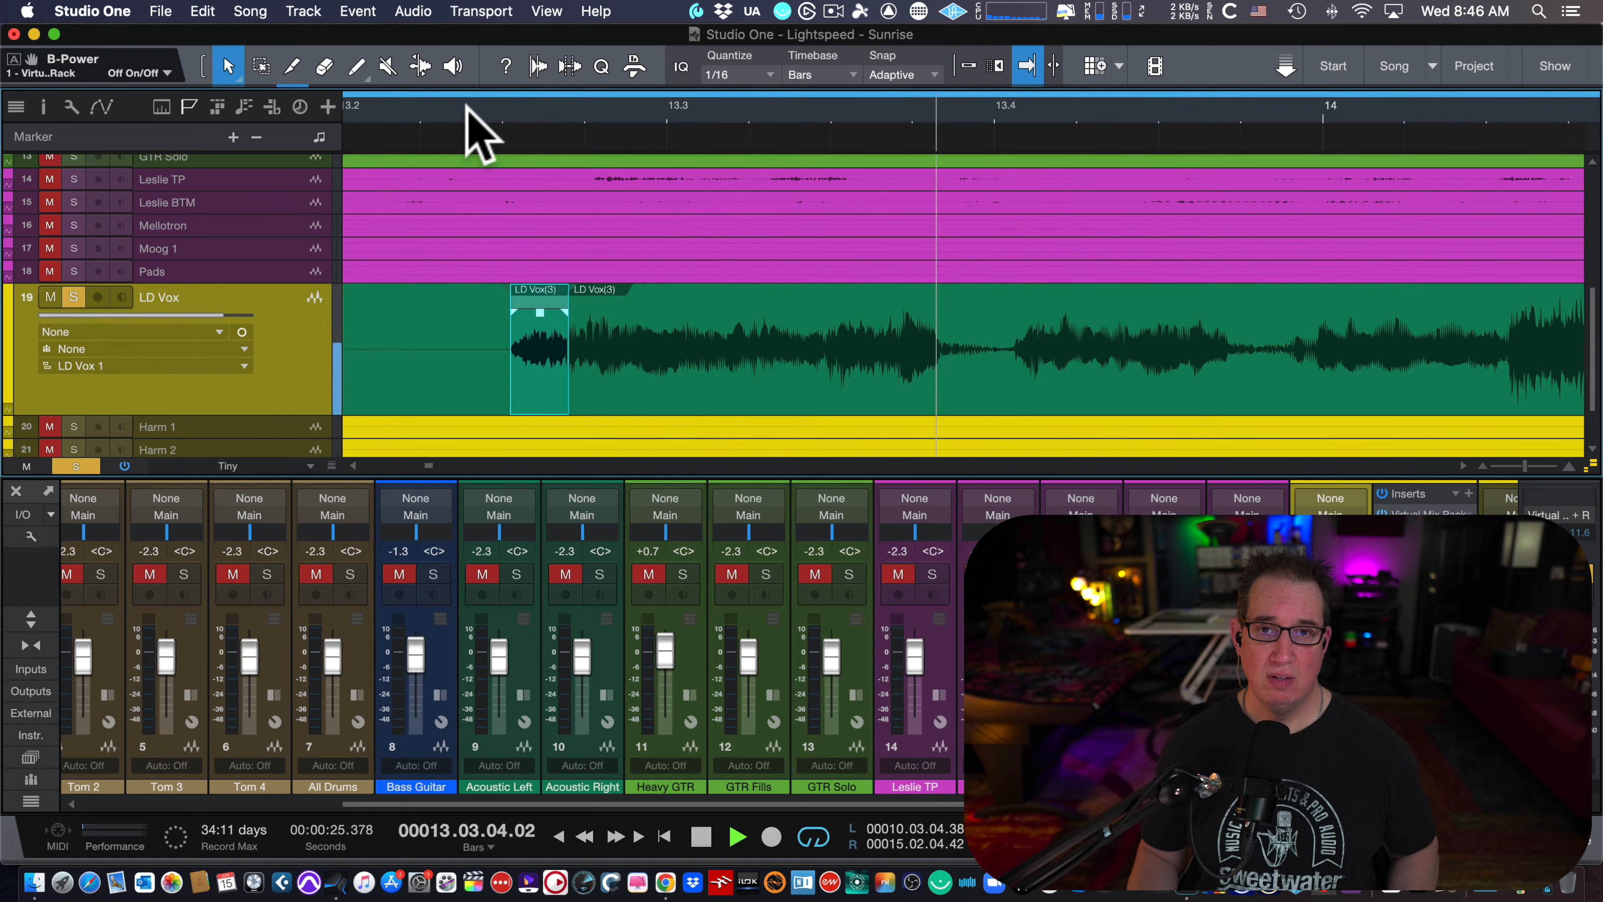
key(space)
click(474, 111)
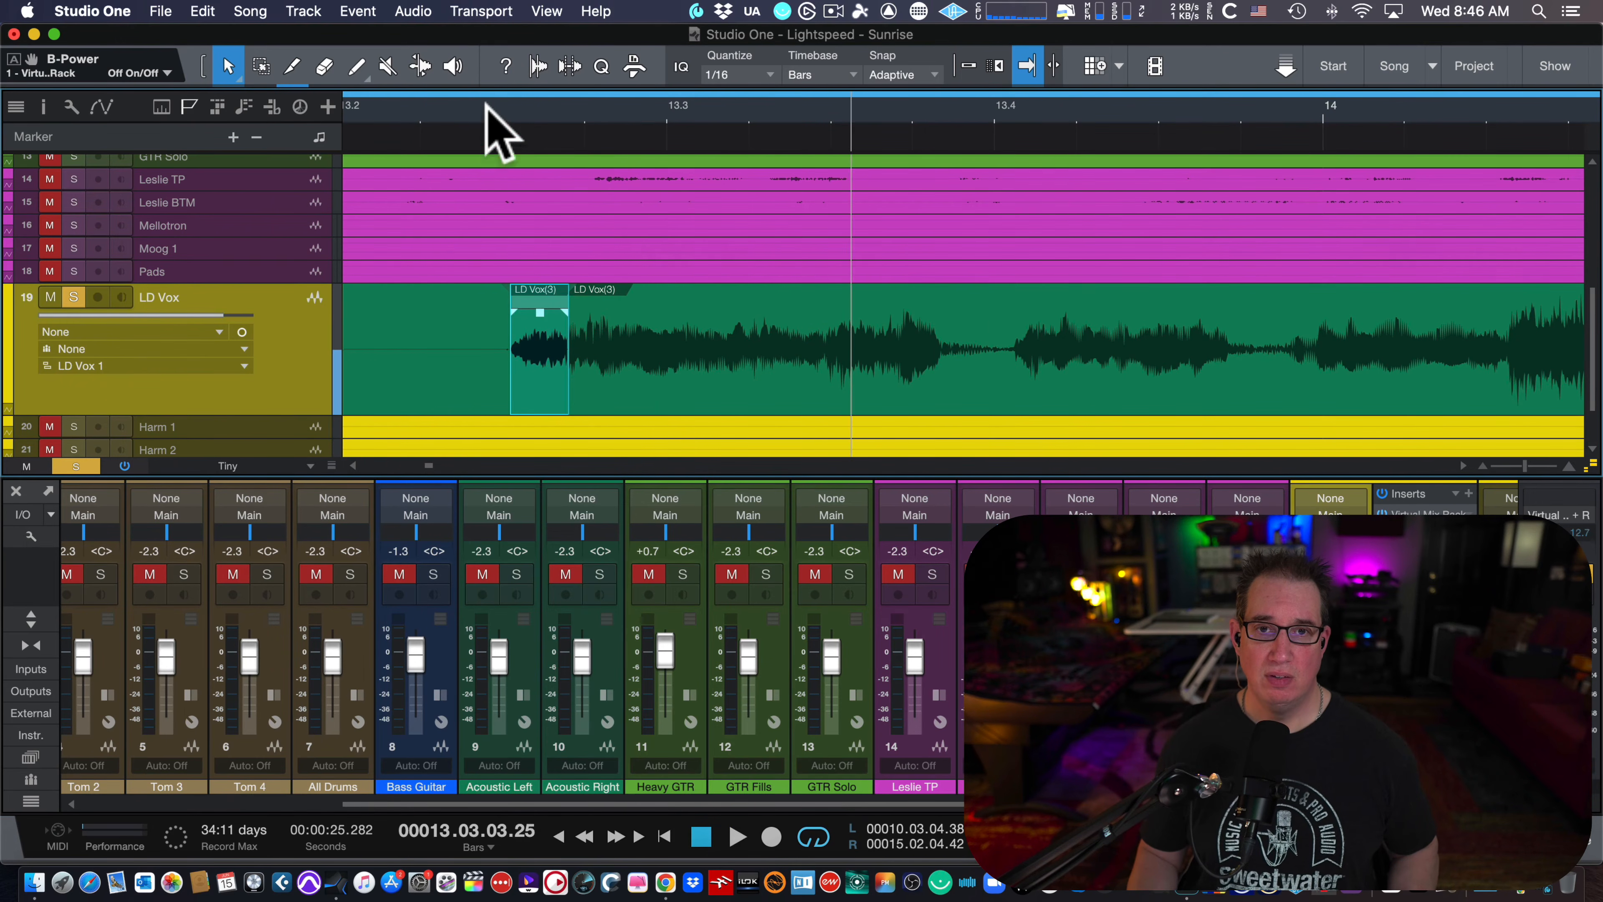
Step: Locate the next sibilant by replaying from 13.2, and split LD Vox on both sides of it, starting around 13.3.3
drag(838, 102, 839, 151)
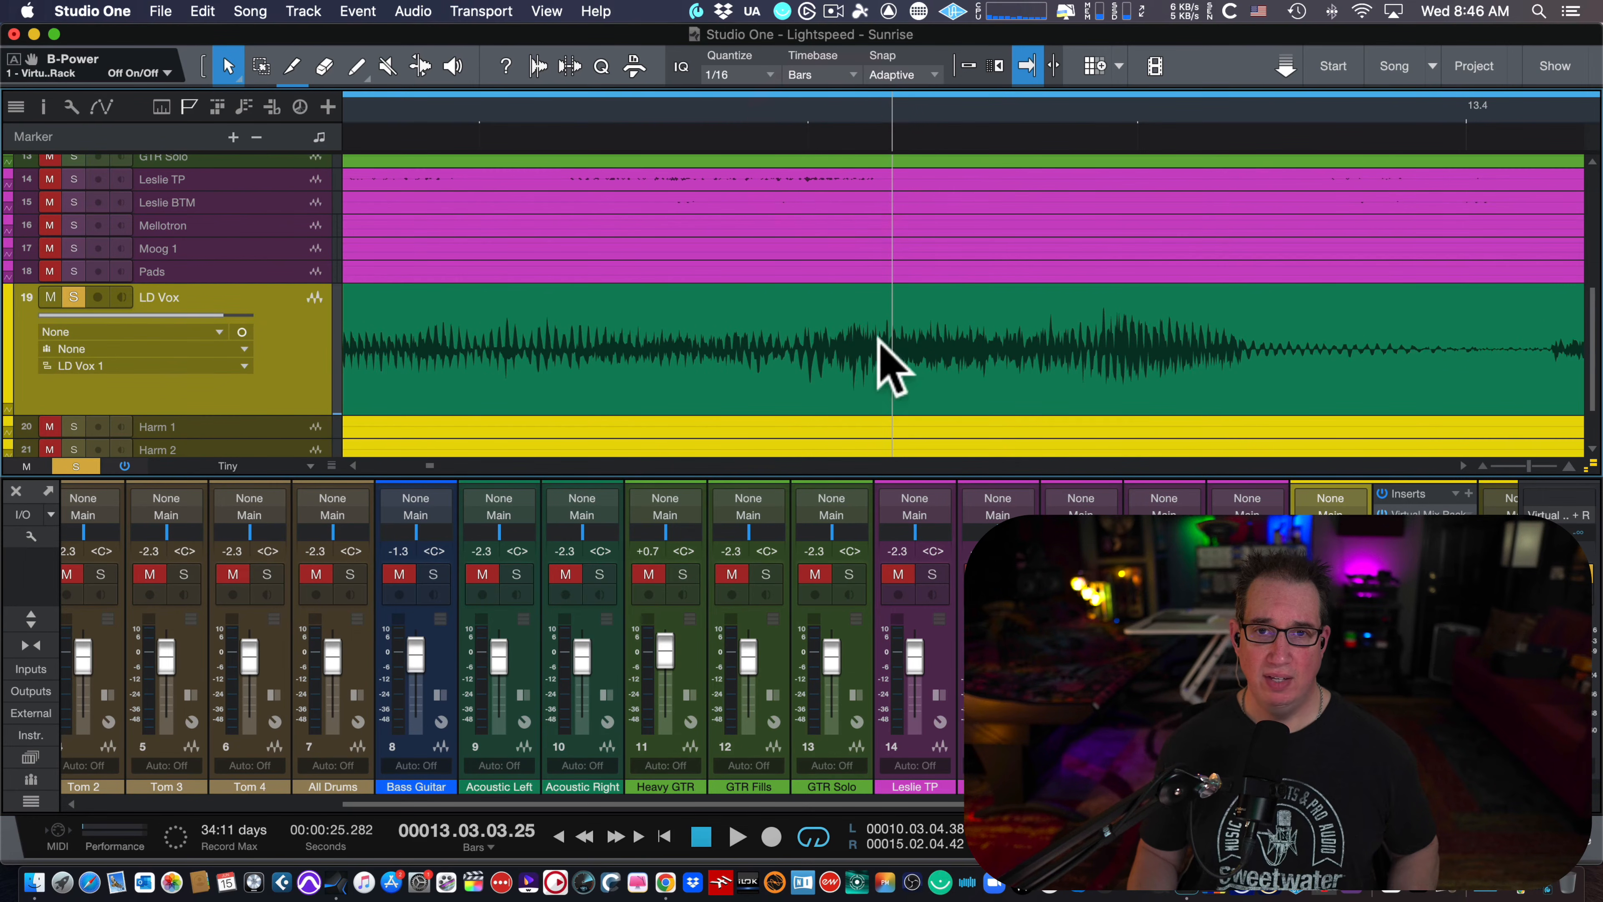
key(w)
key(w)
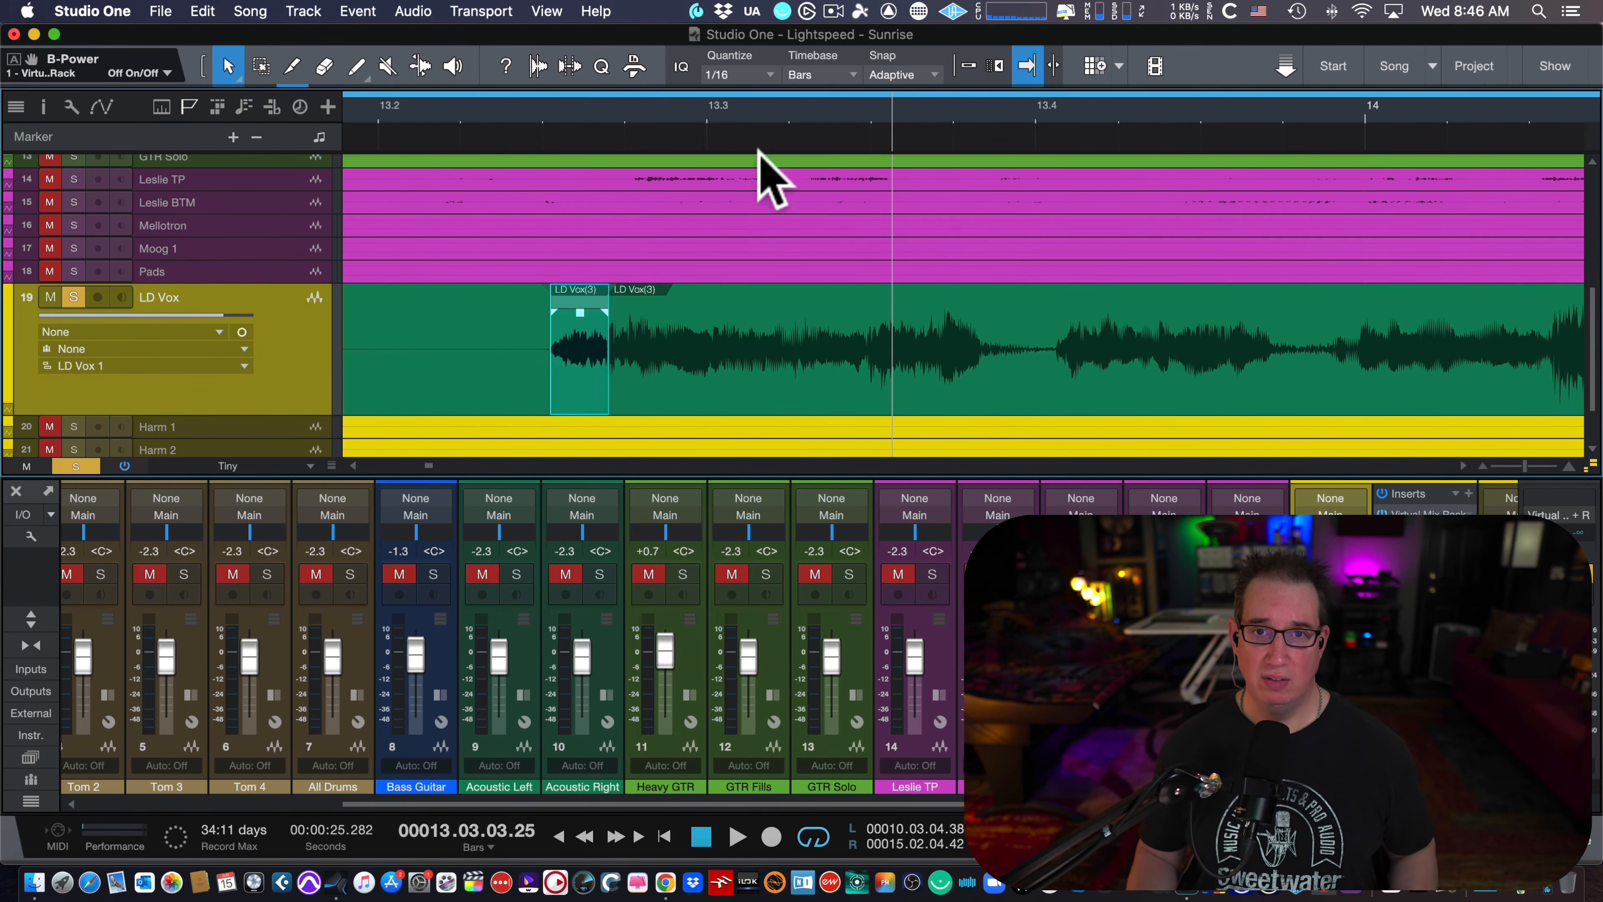
click(607, 111)
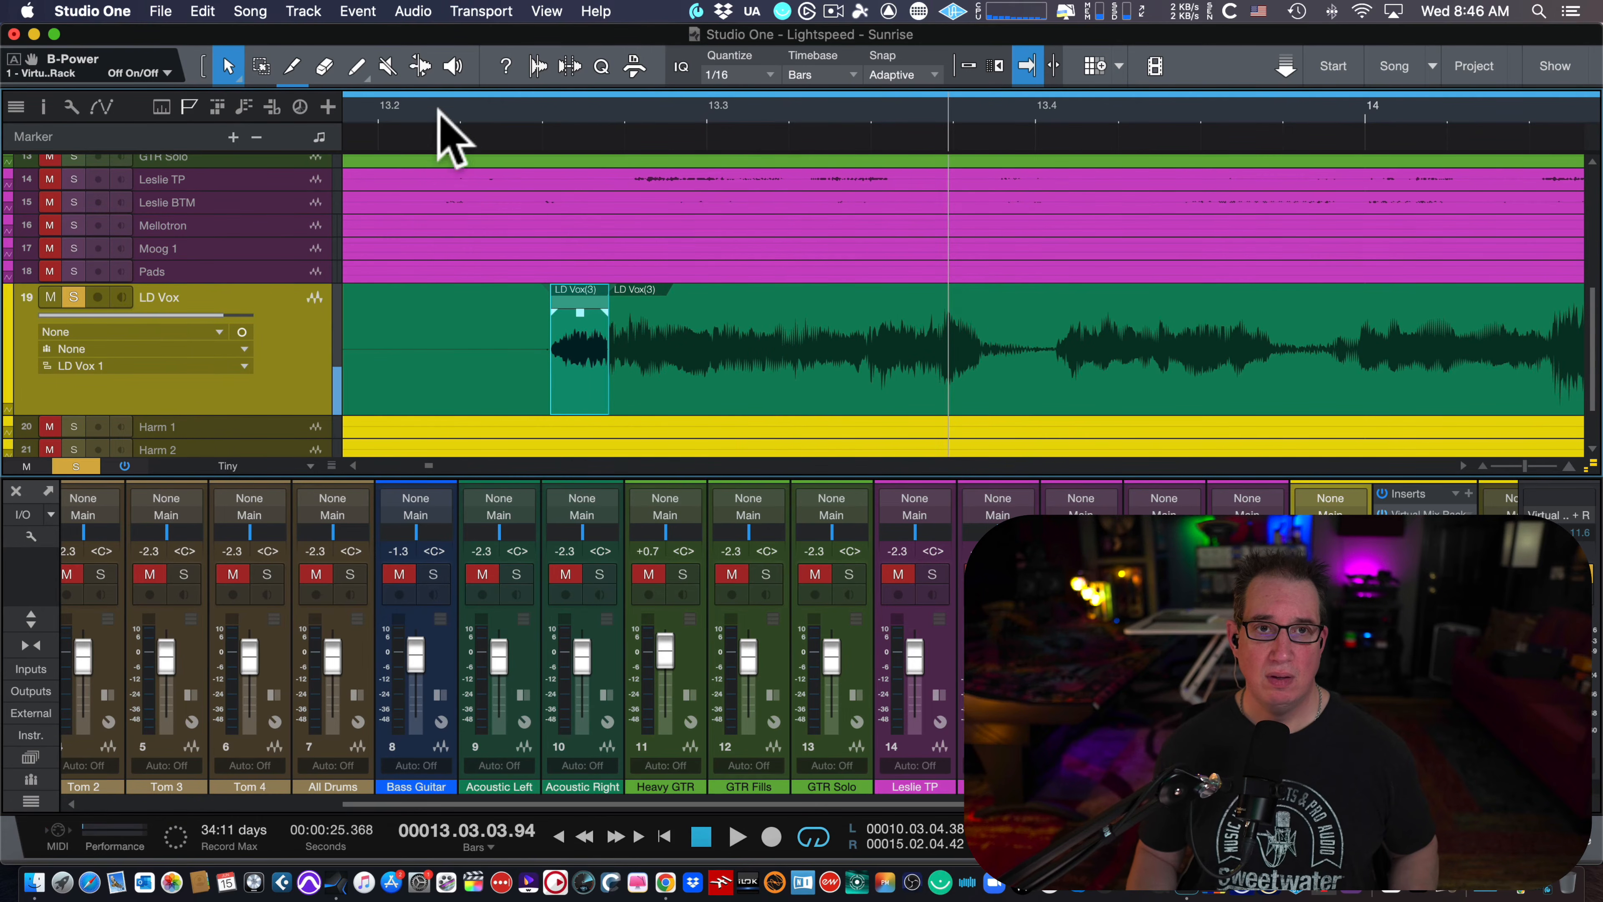
key(space)
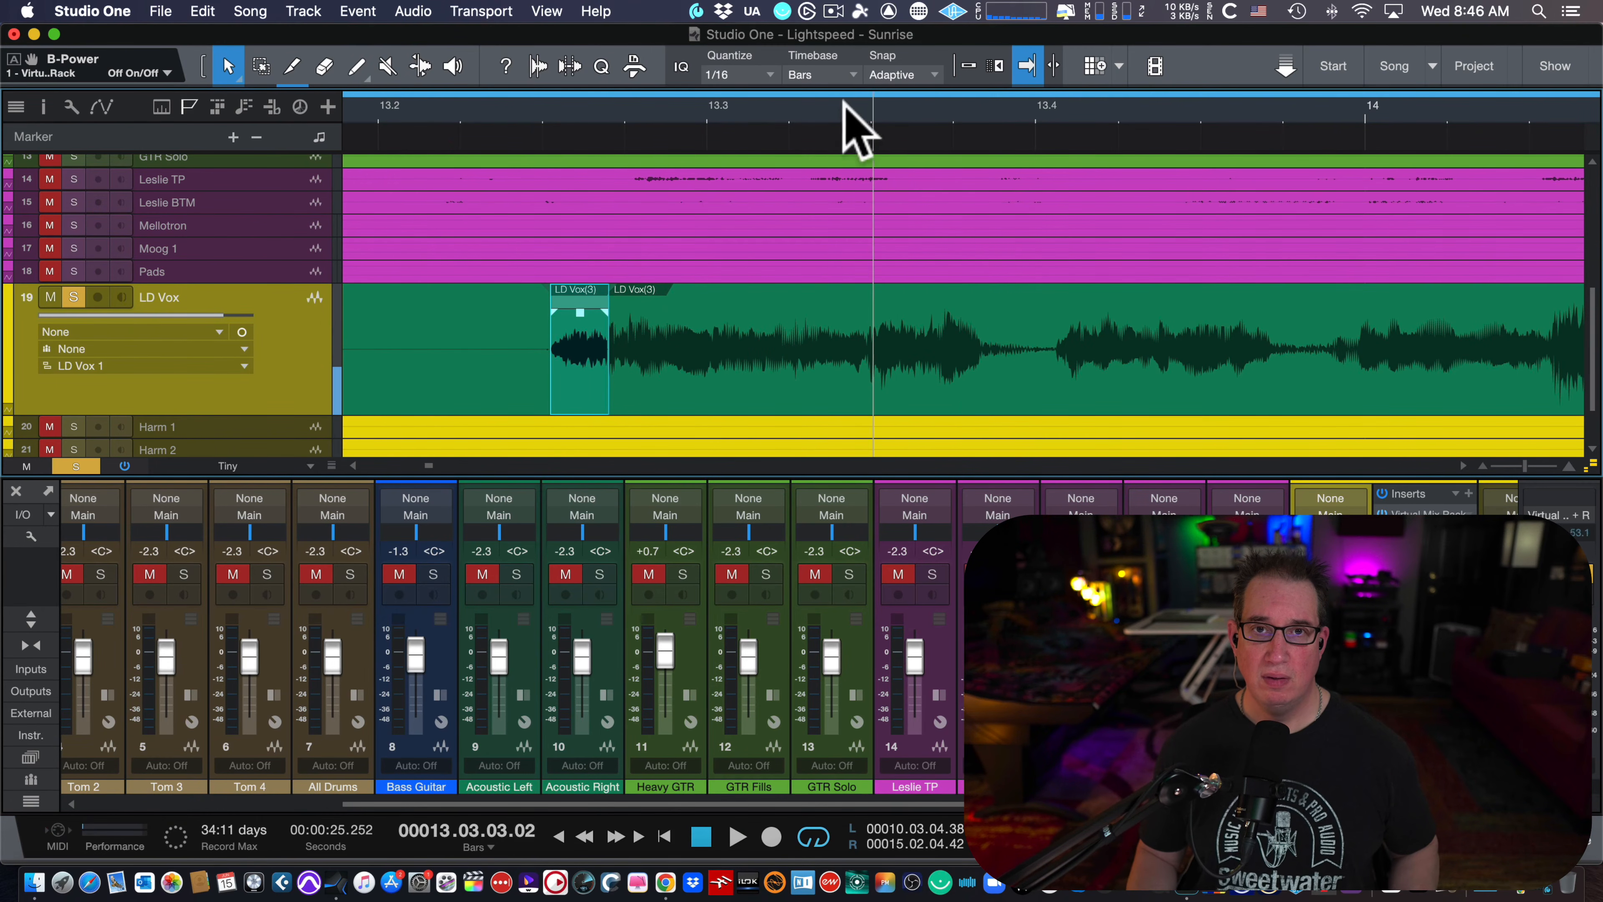
drag(883, 106, 884, 183)
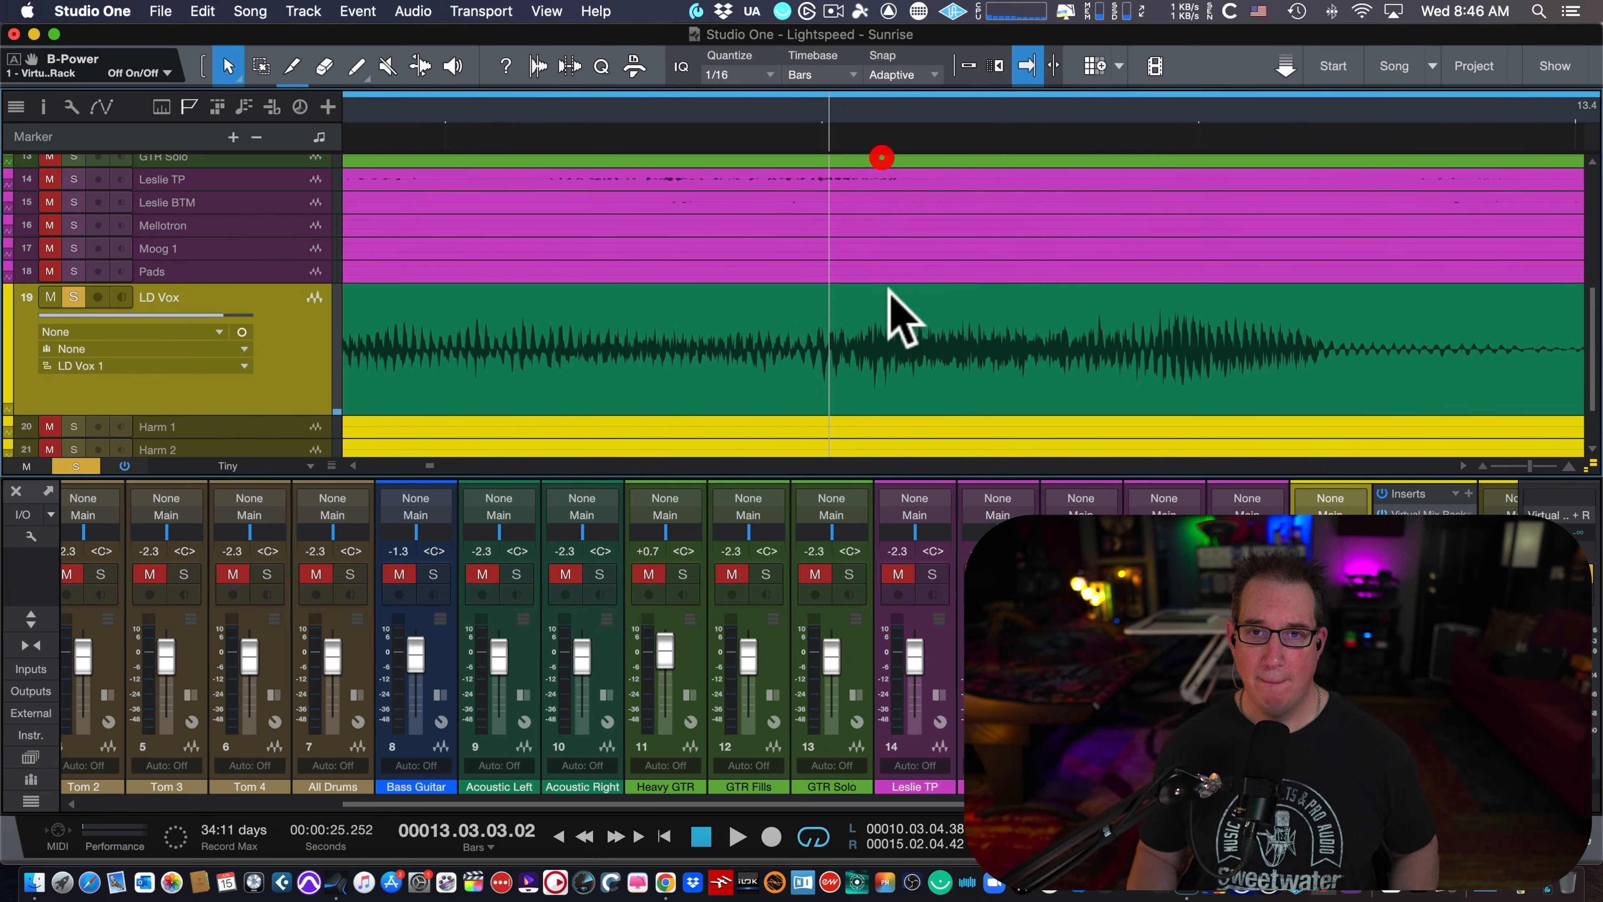
key(3)
click(828, 350)
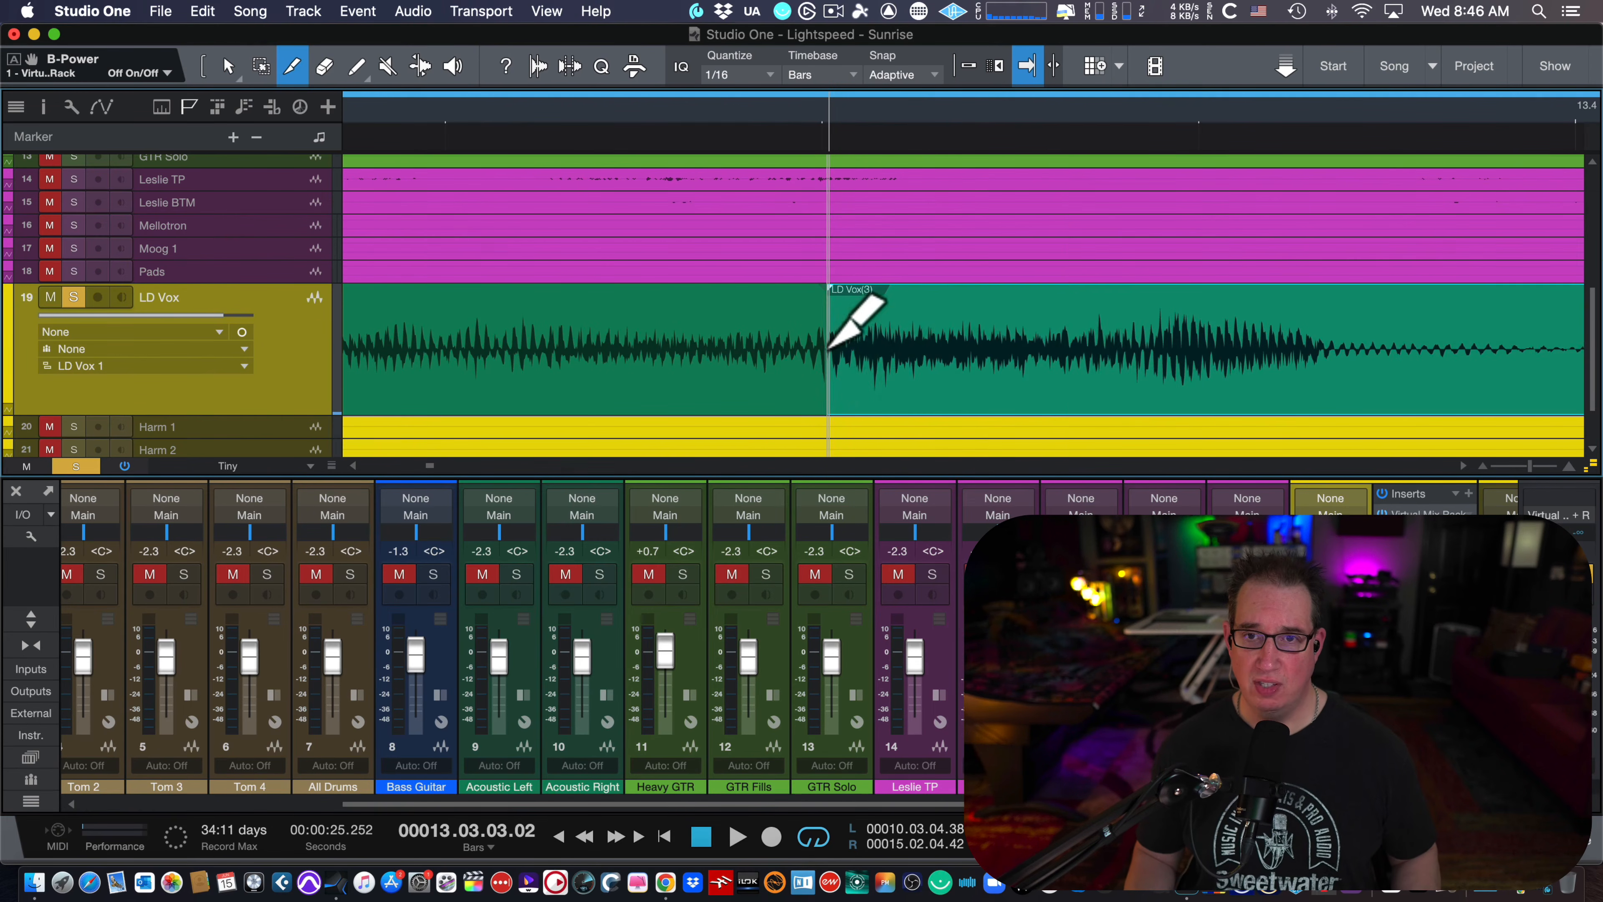
click(1074, 372)
key(1)
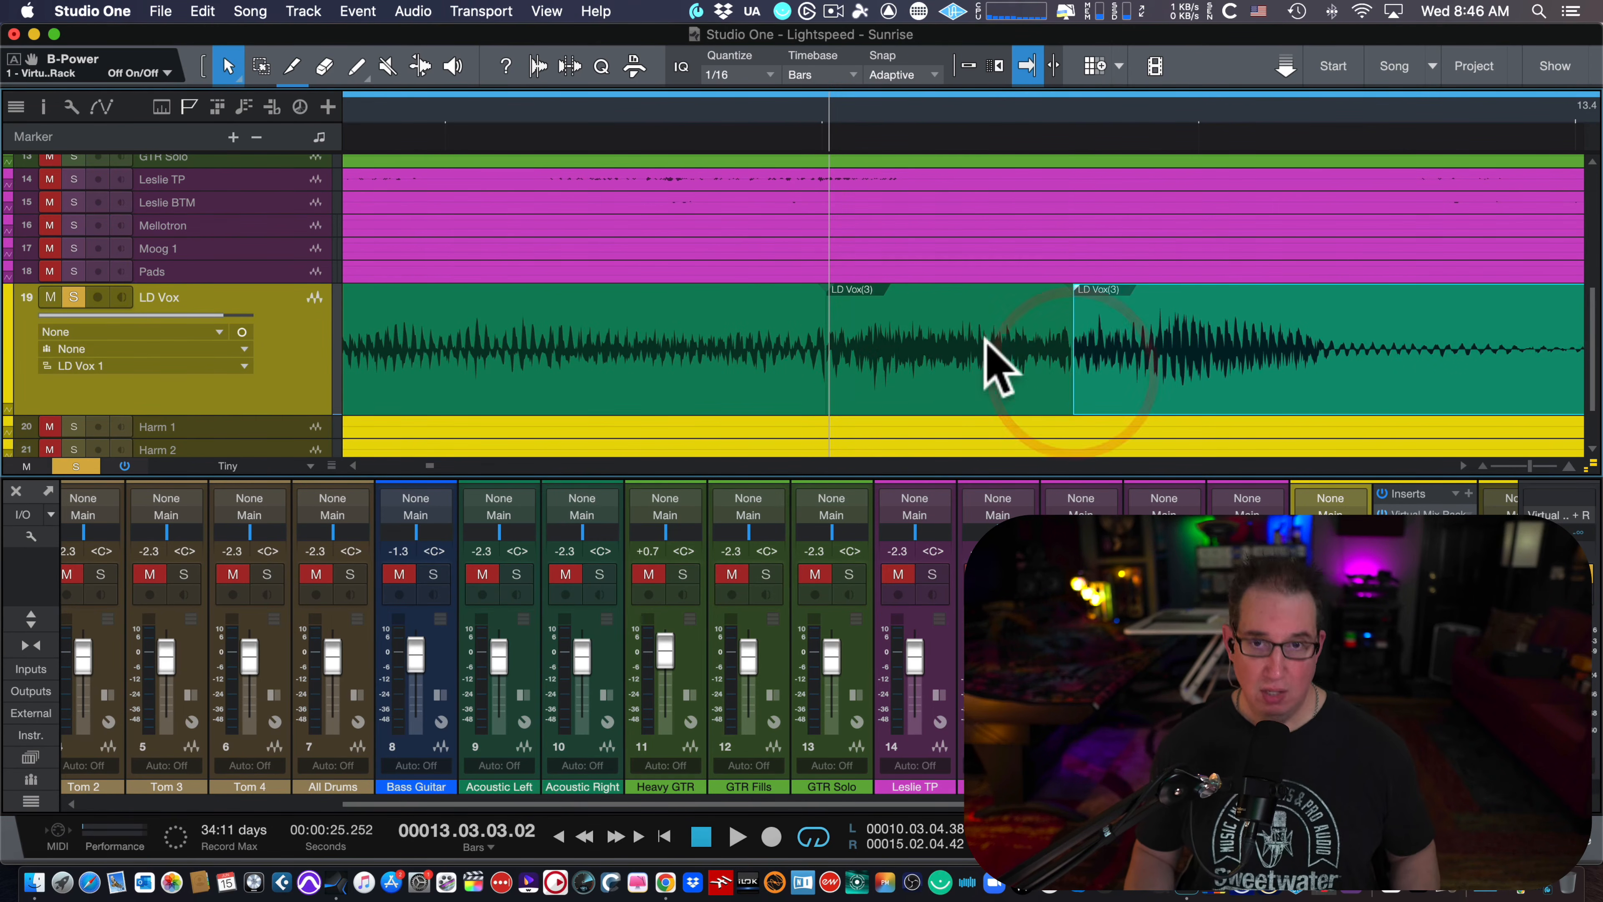
Step: Slightly lower the clip gain of the sibilant at 13.3.3 and play the phrase back from bar 13
mouse_move(950, 298)
mouse_down()
mouse_move(958, 319)
mouse_move(949, 306)
mouse_up()
key(w)
key(w)
key(w)
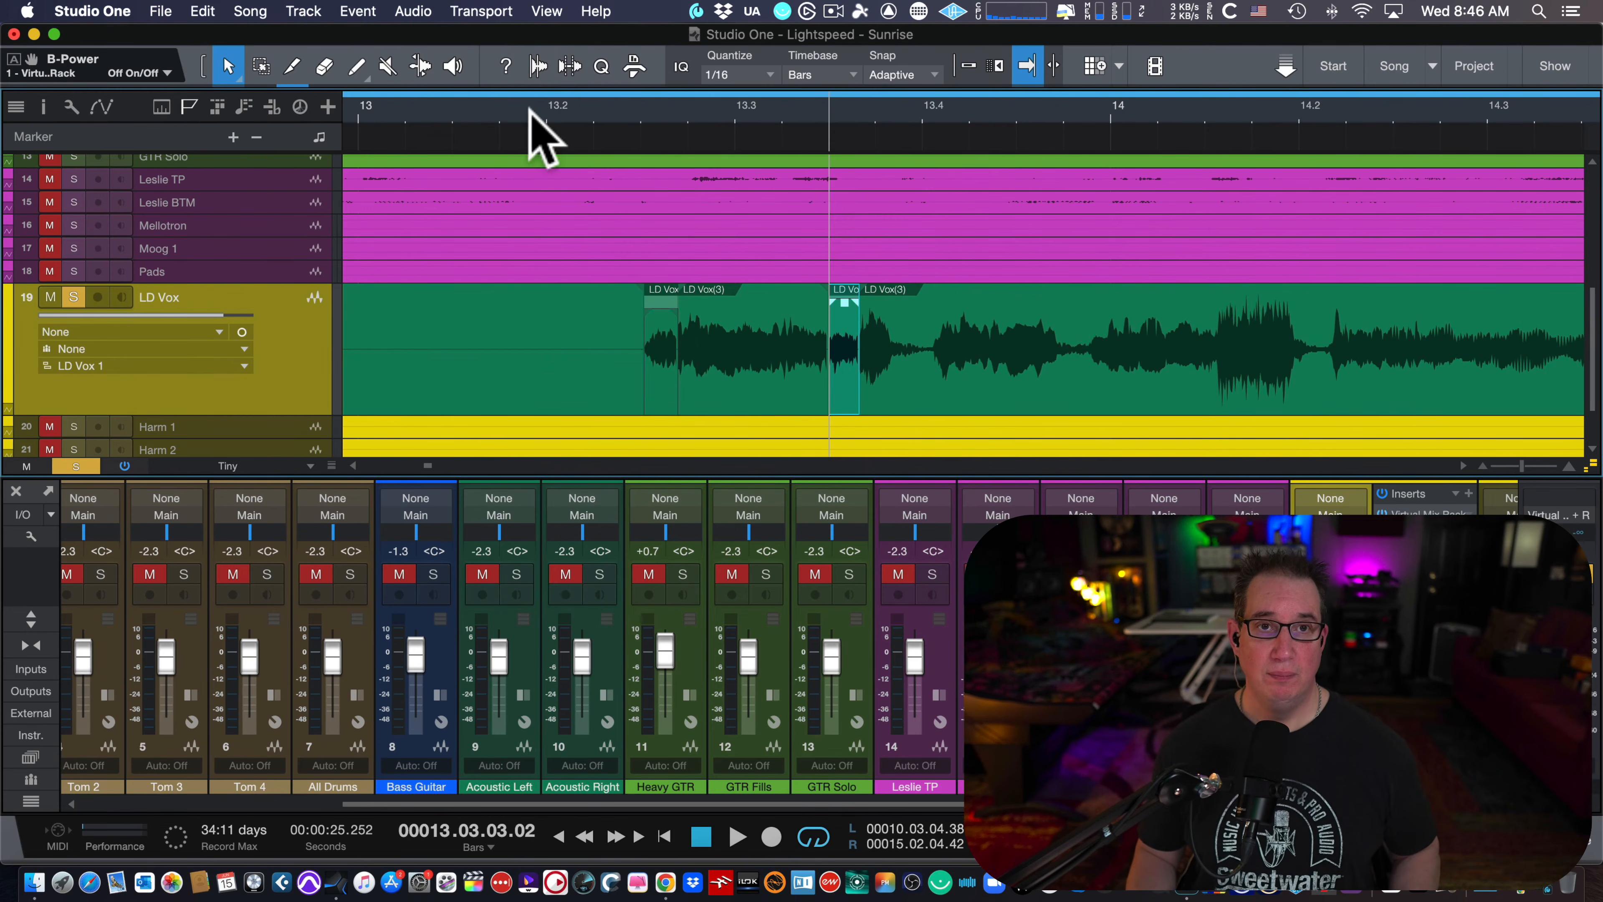
key(space)
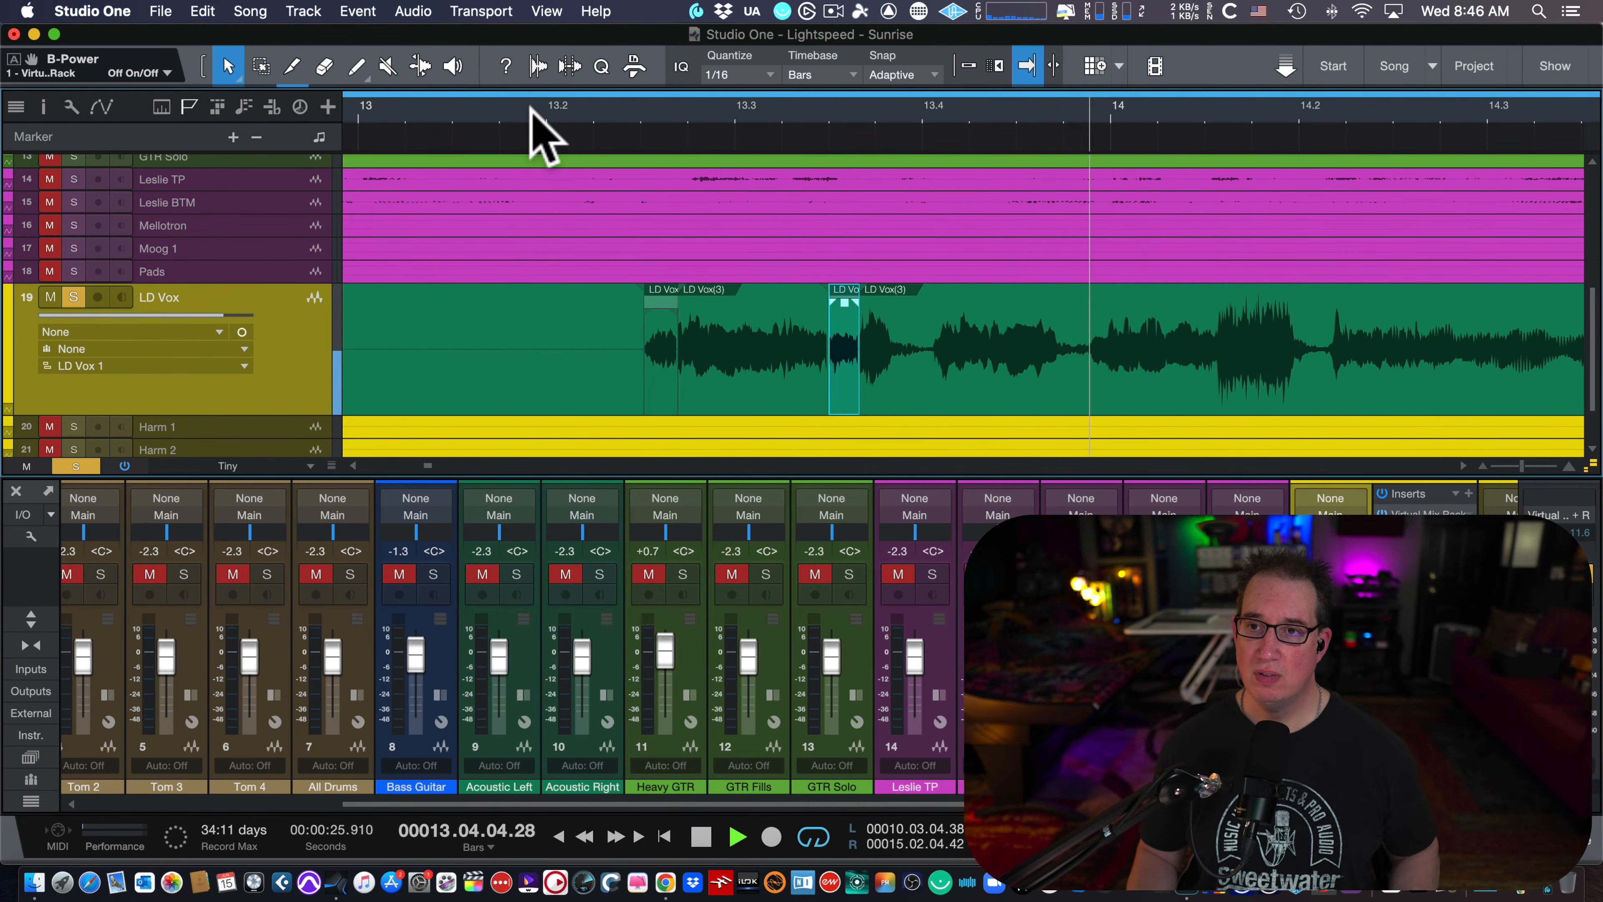
key(space)
Step: Isolate the loud sibilant just before 14.2 by splitting the LD Vox clip at the sibilant's start and end
scroll(1130, 177, right, 7)
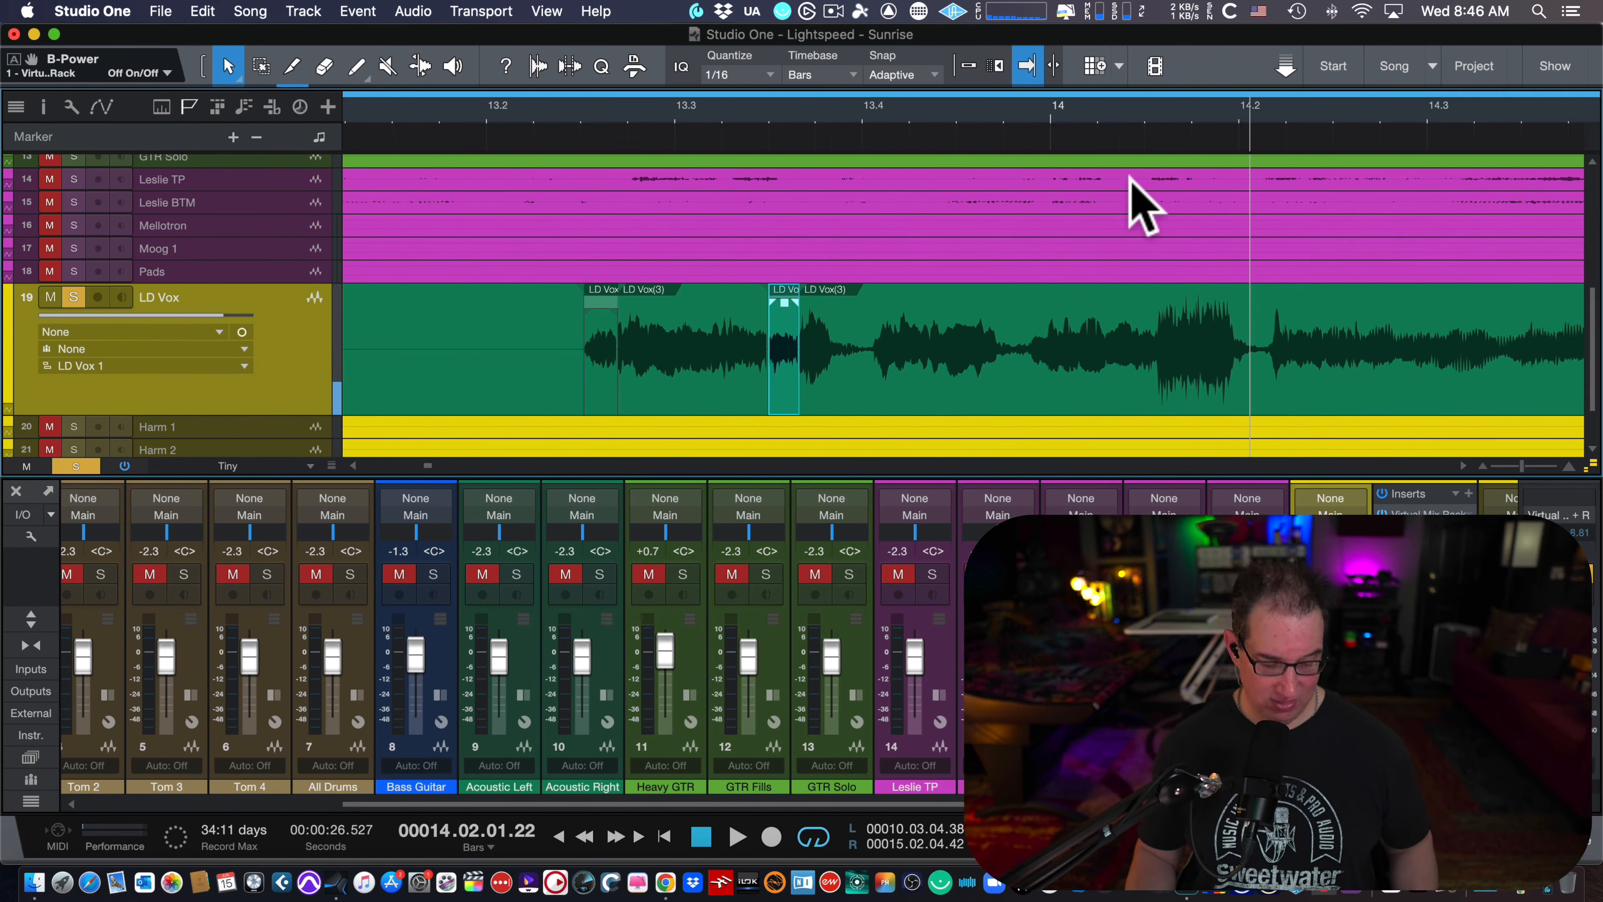
drag(793, 112, 798, 159)
key(3)
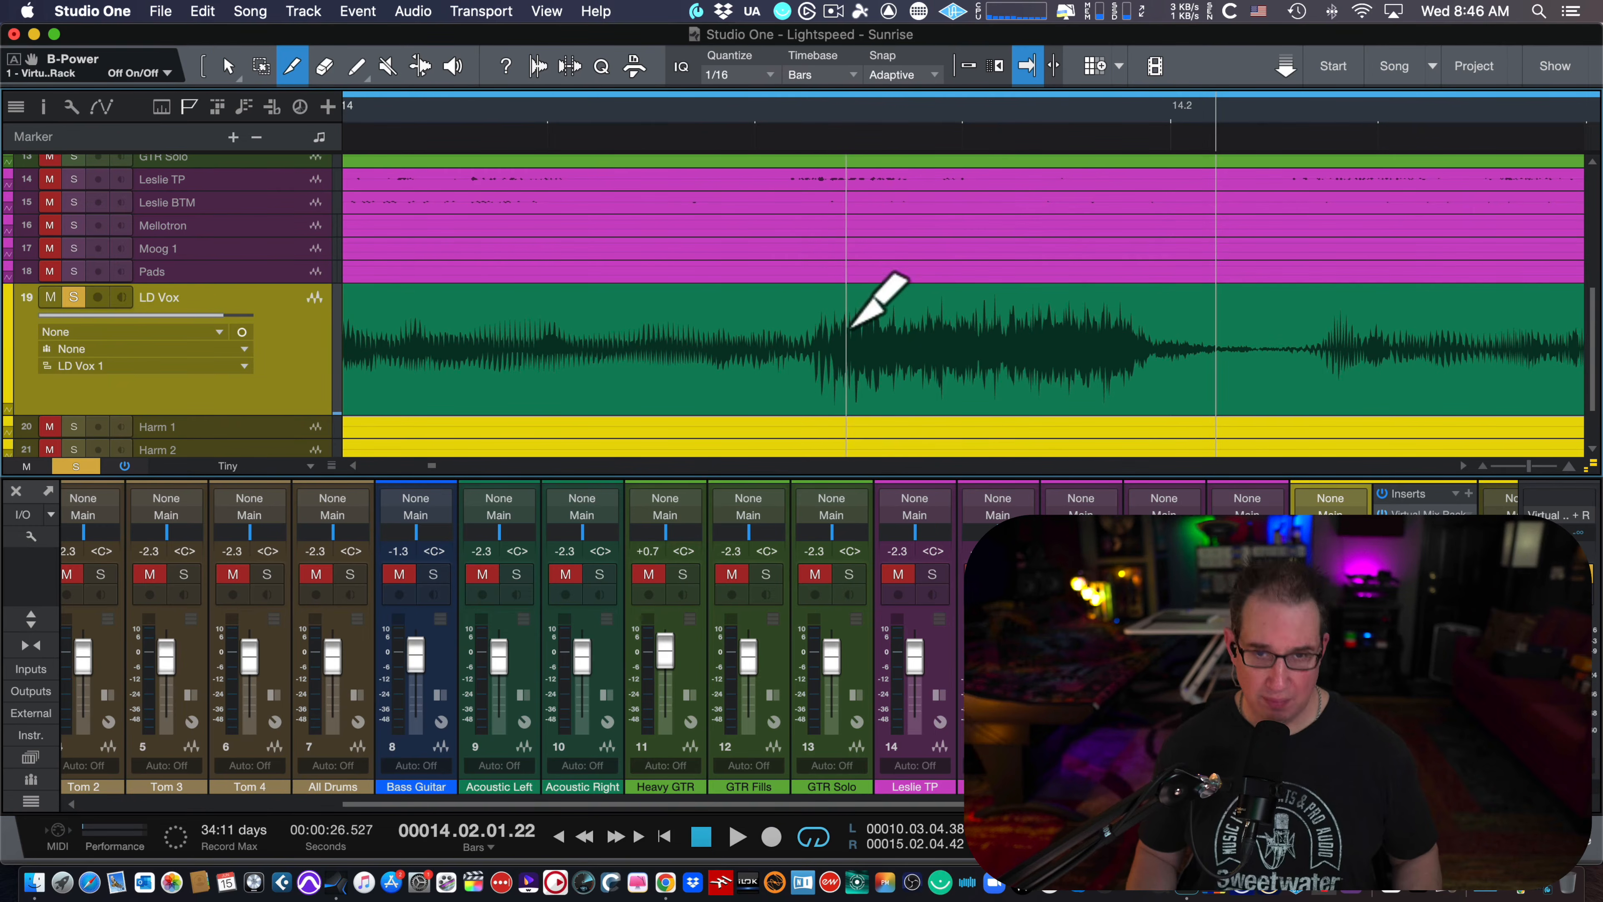
click(812, 322)
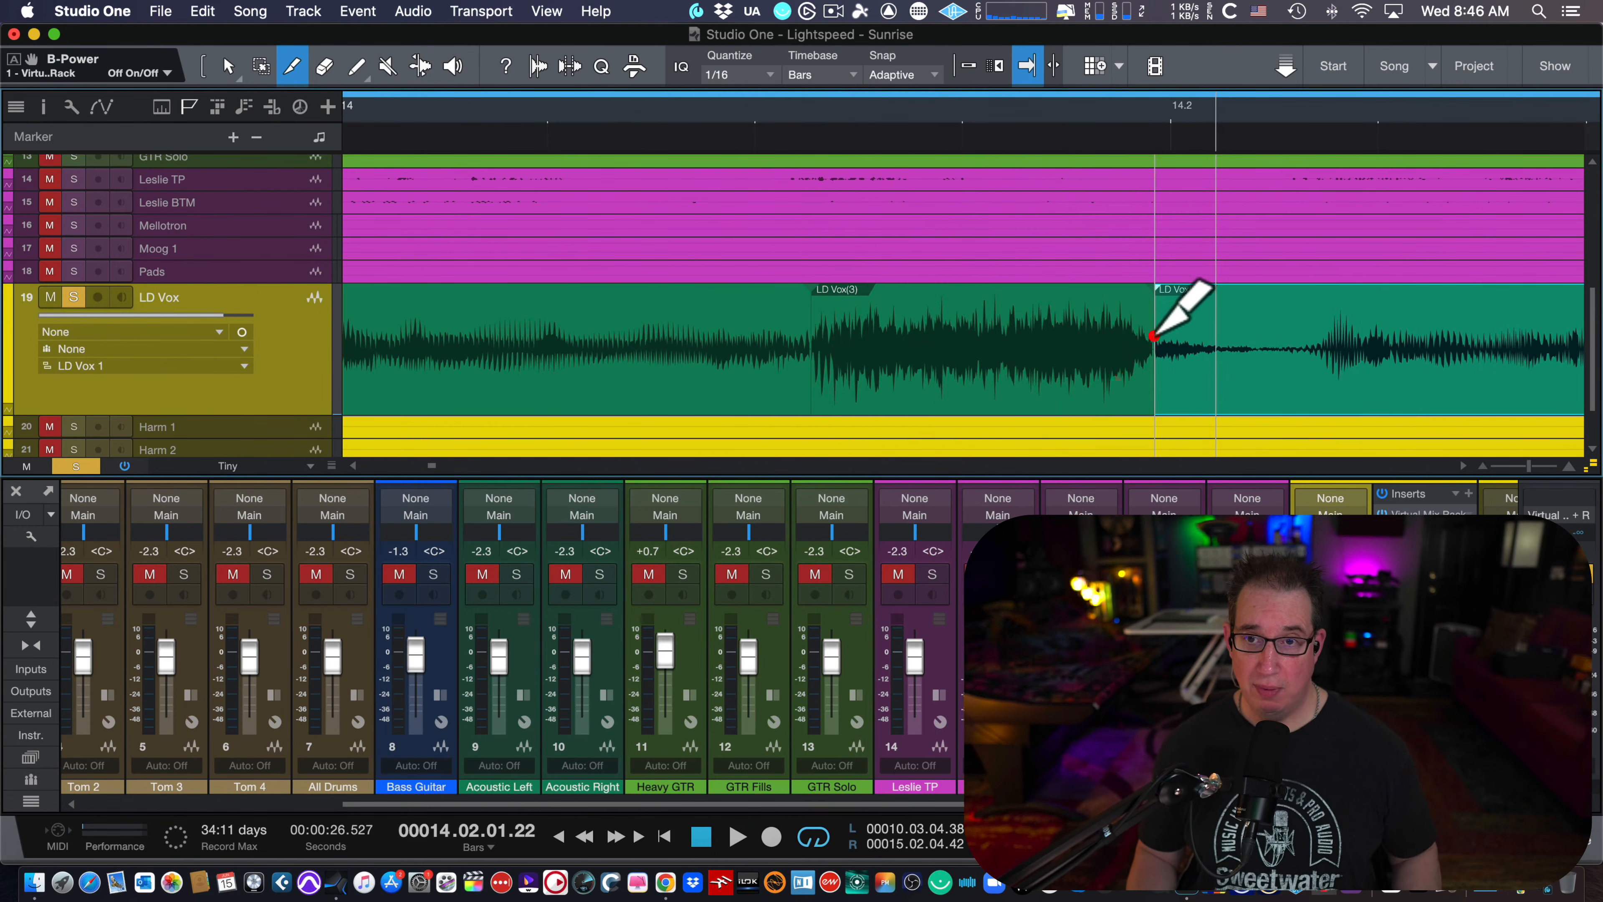
click(1152, 329)
key(1)
Step: Lower the clip gain of the isolated sibilant before 14.2 and play back the phrase from just before 13.2 to bar 15
click(1041, 313)
drag(983, 288, 982, 315)
key(w)
key(w)
key(w)
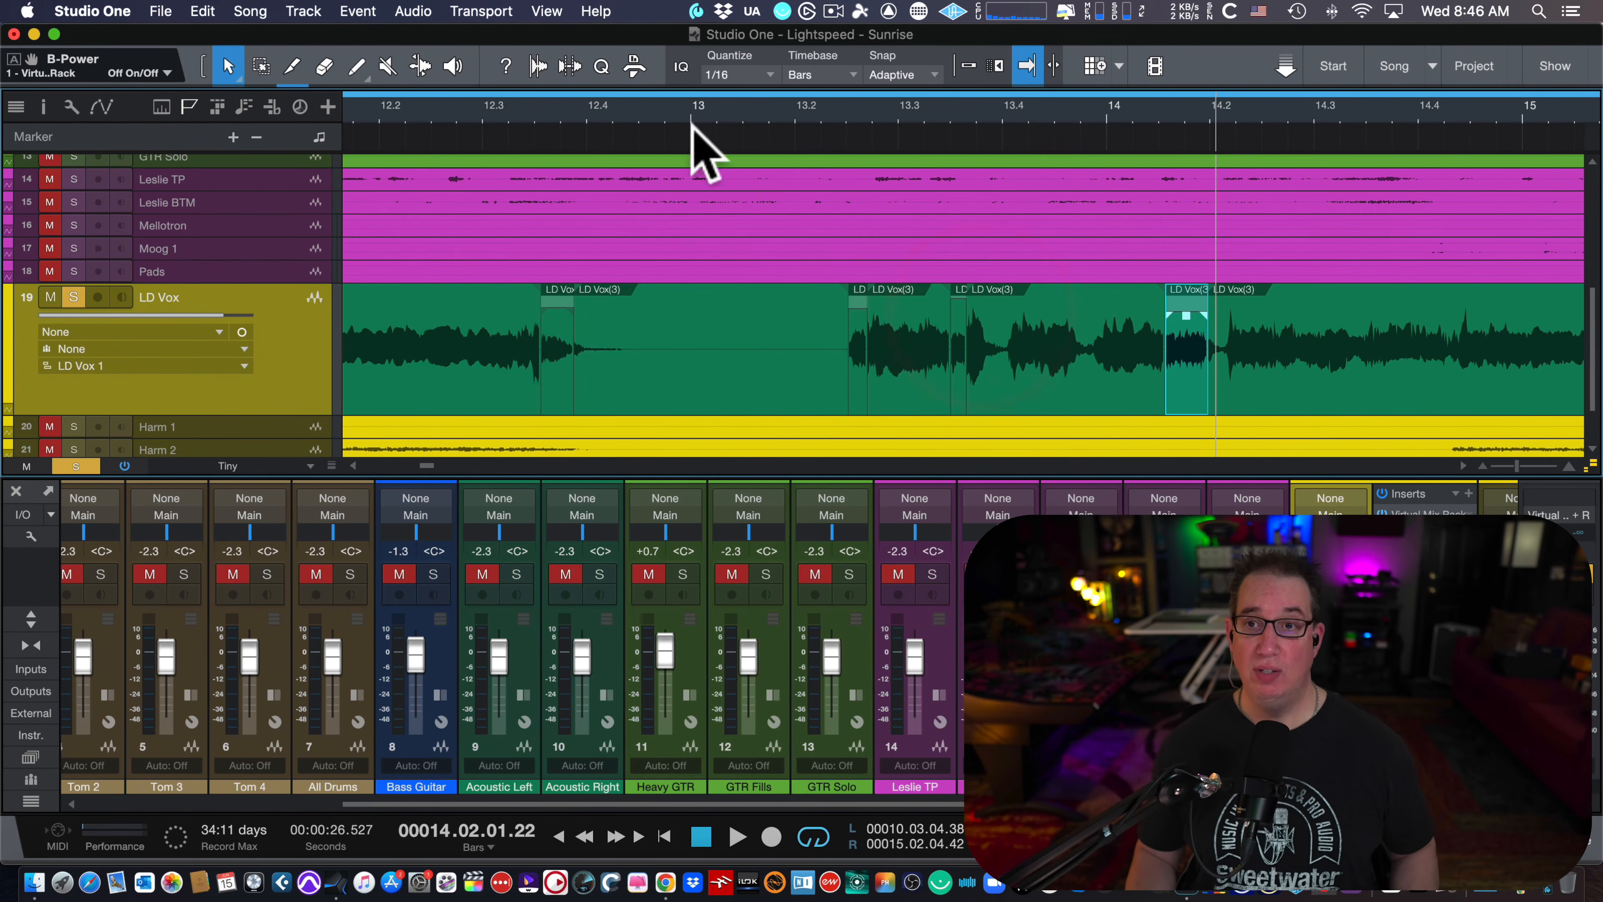
double_click(787, 105)
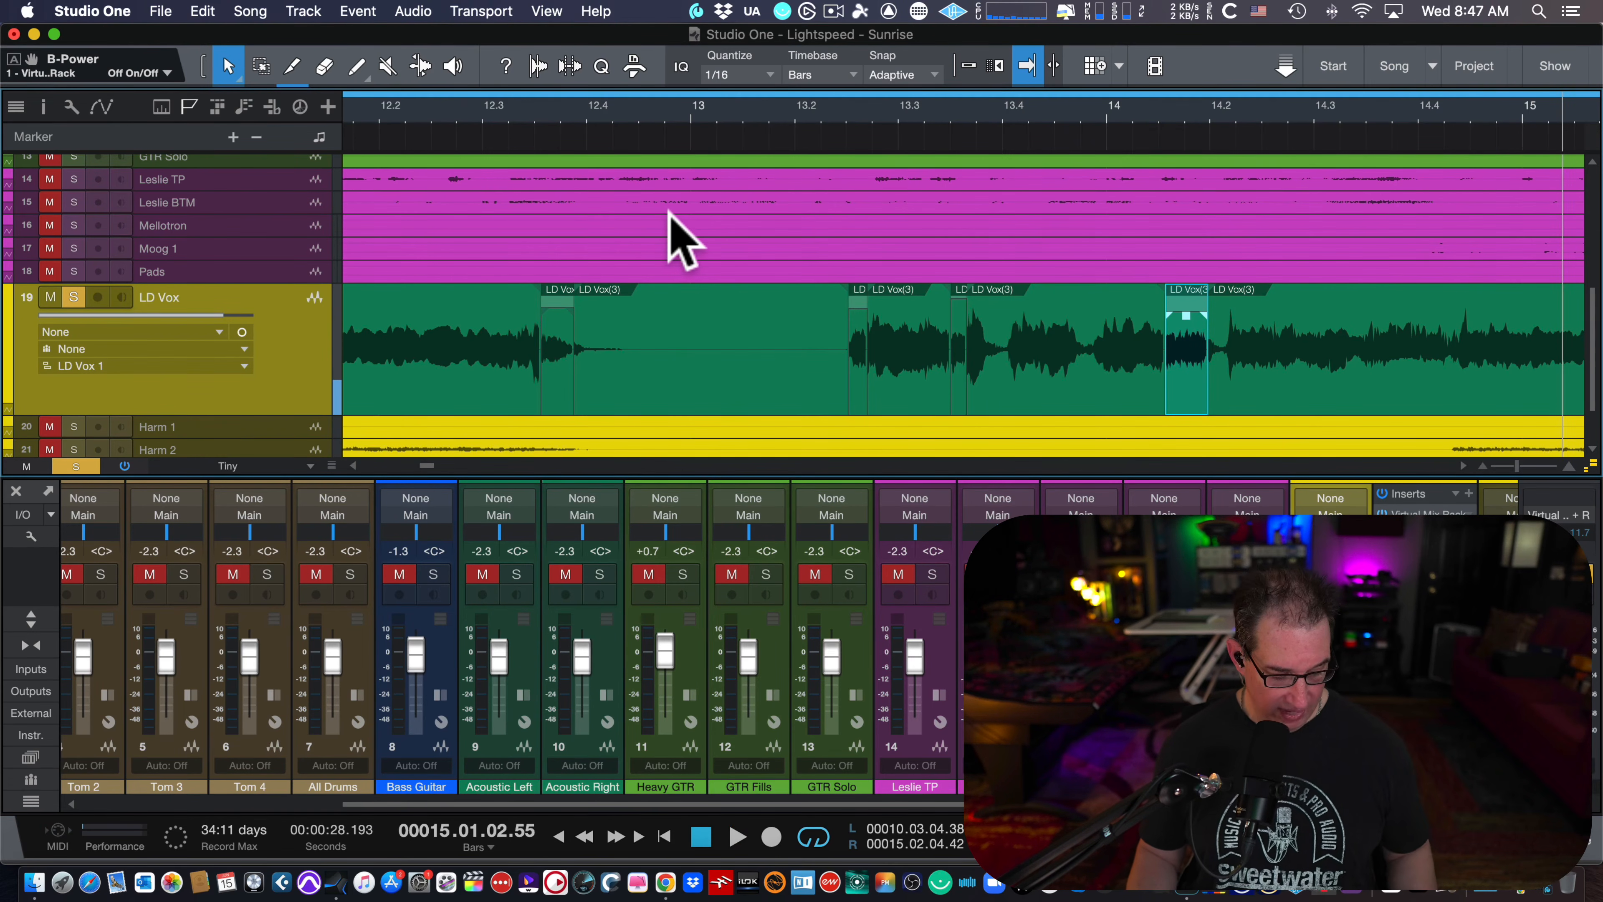
Step: Open the Virtual Mix Rack insert on LD Vox and turn the FG-DS 902 de-esser module back on
key(w)
key(w)
scroll(840, 379, right, 8)
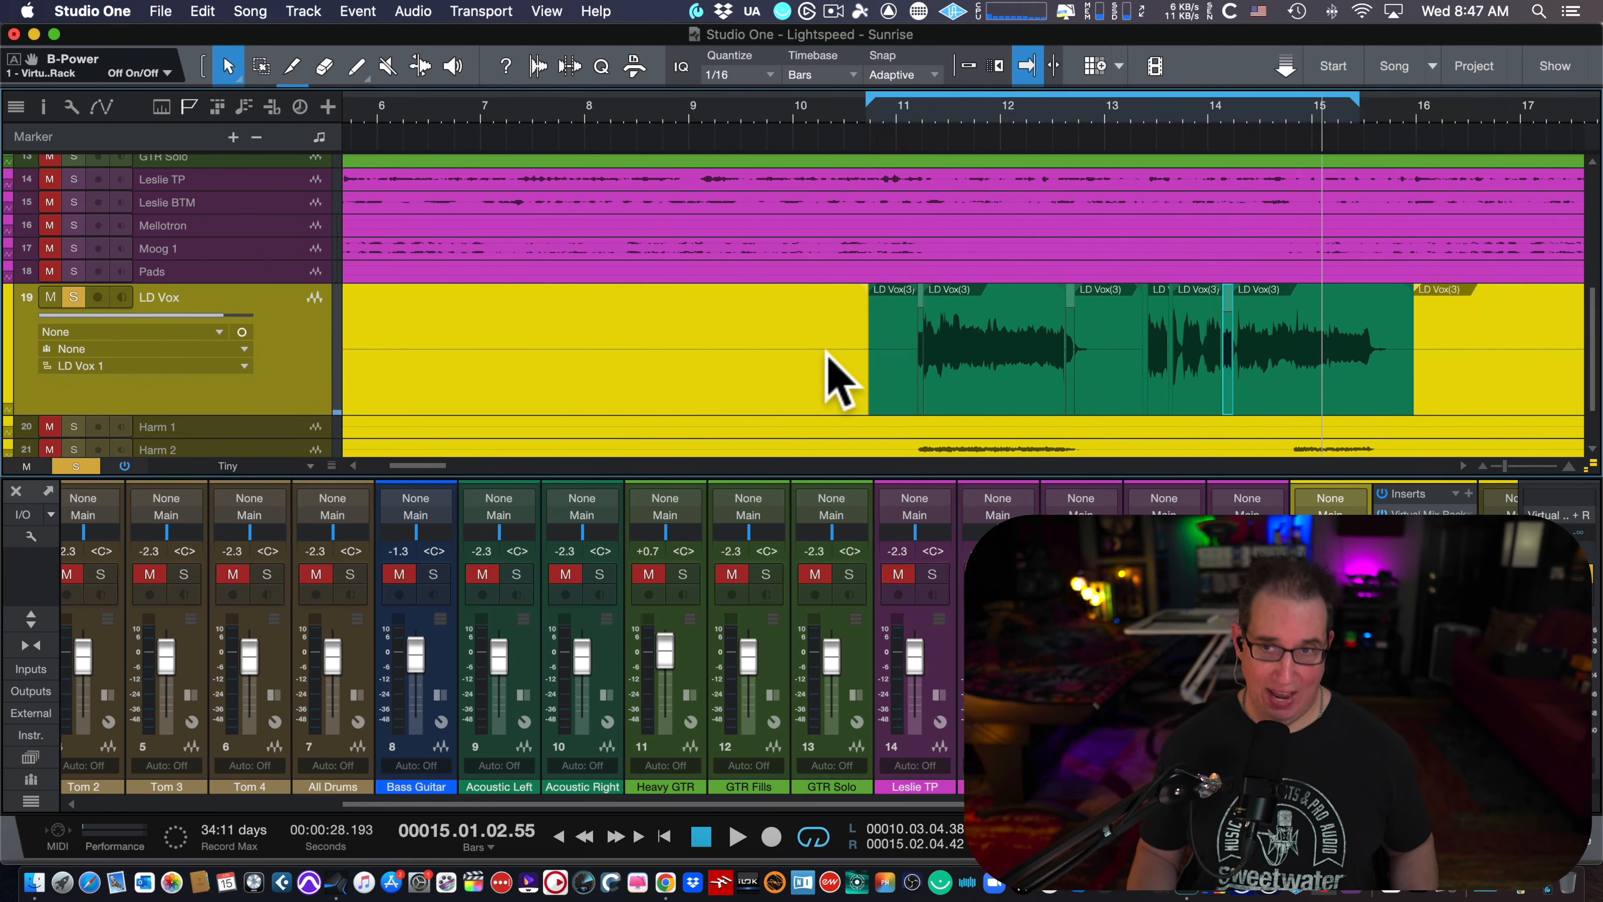
double_click(1420, 510)
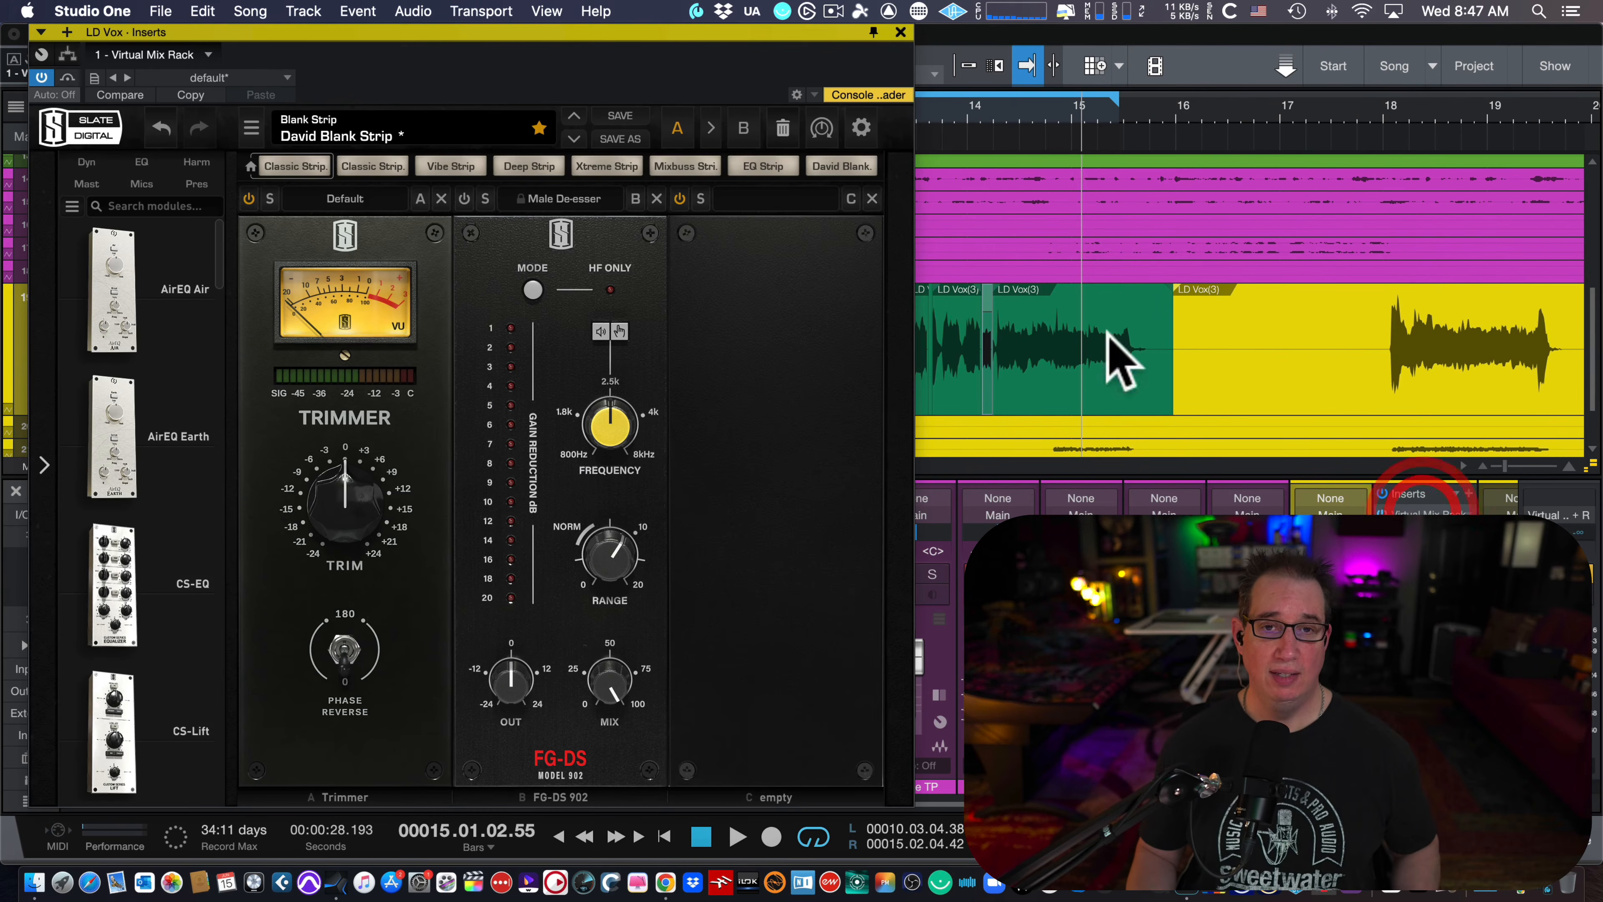
click(465, 198)
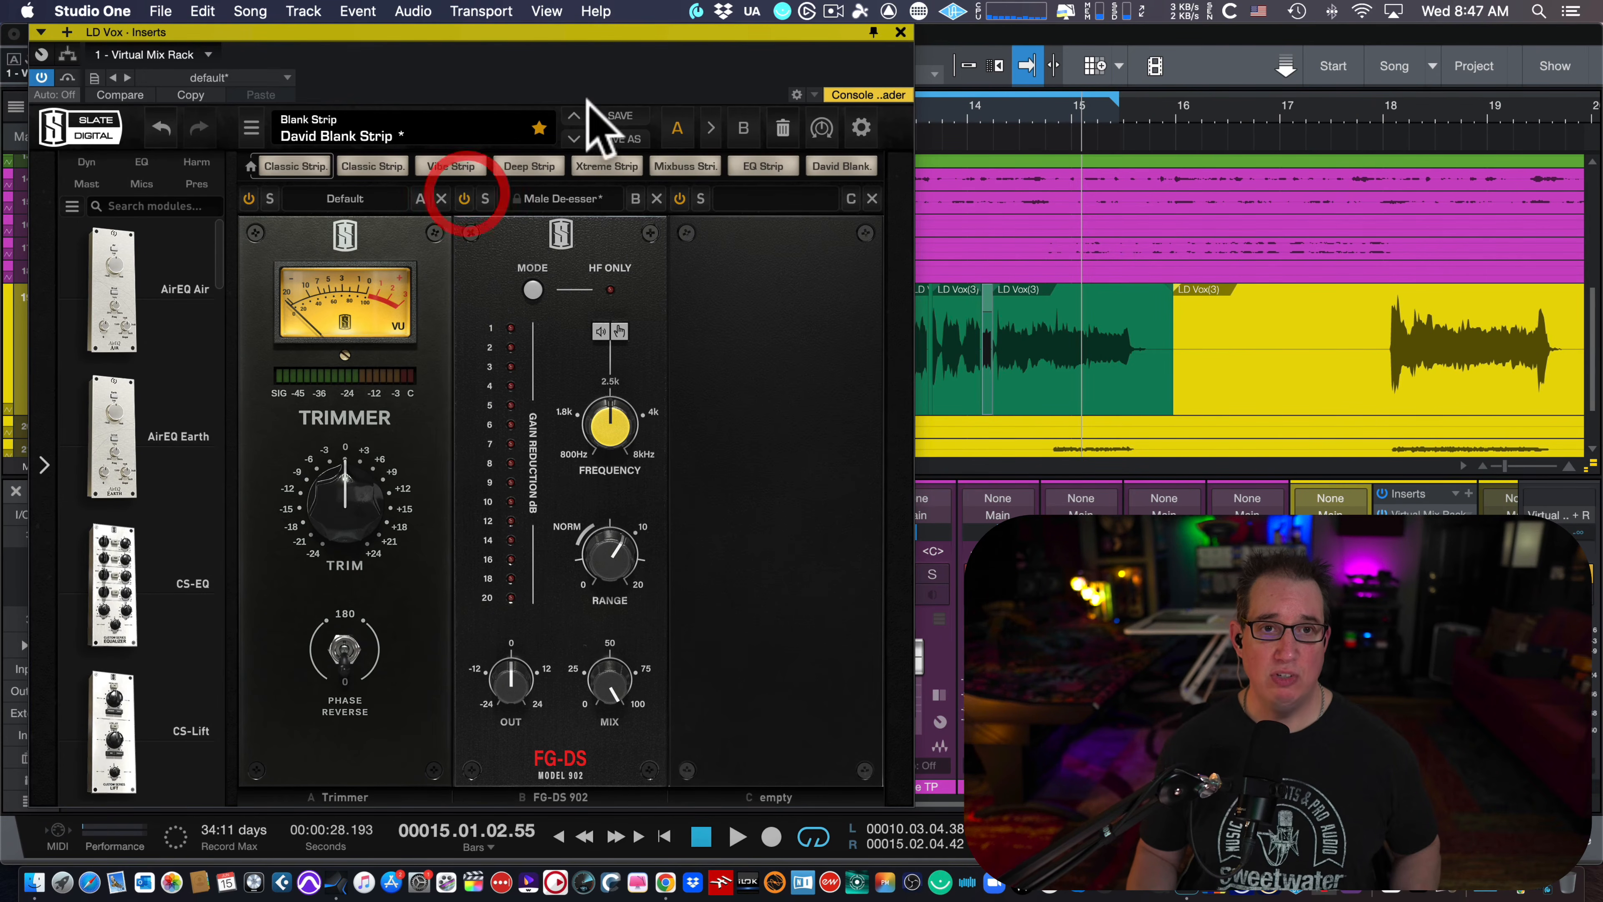
Step: Lower the FG-DS 902 Range to about 6 while playing back the LD Vox phrase
drag(580, 32, 612, 31)
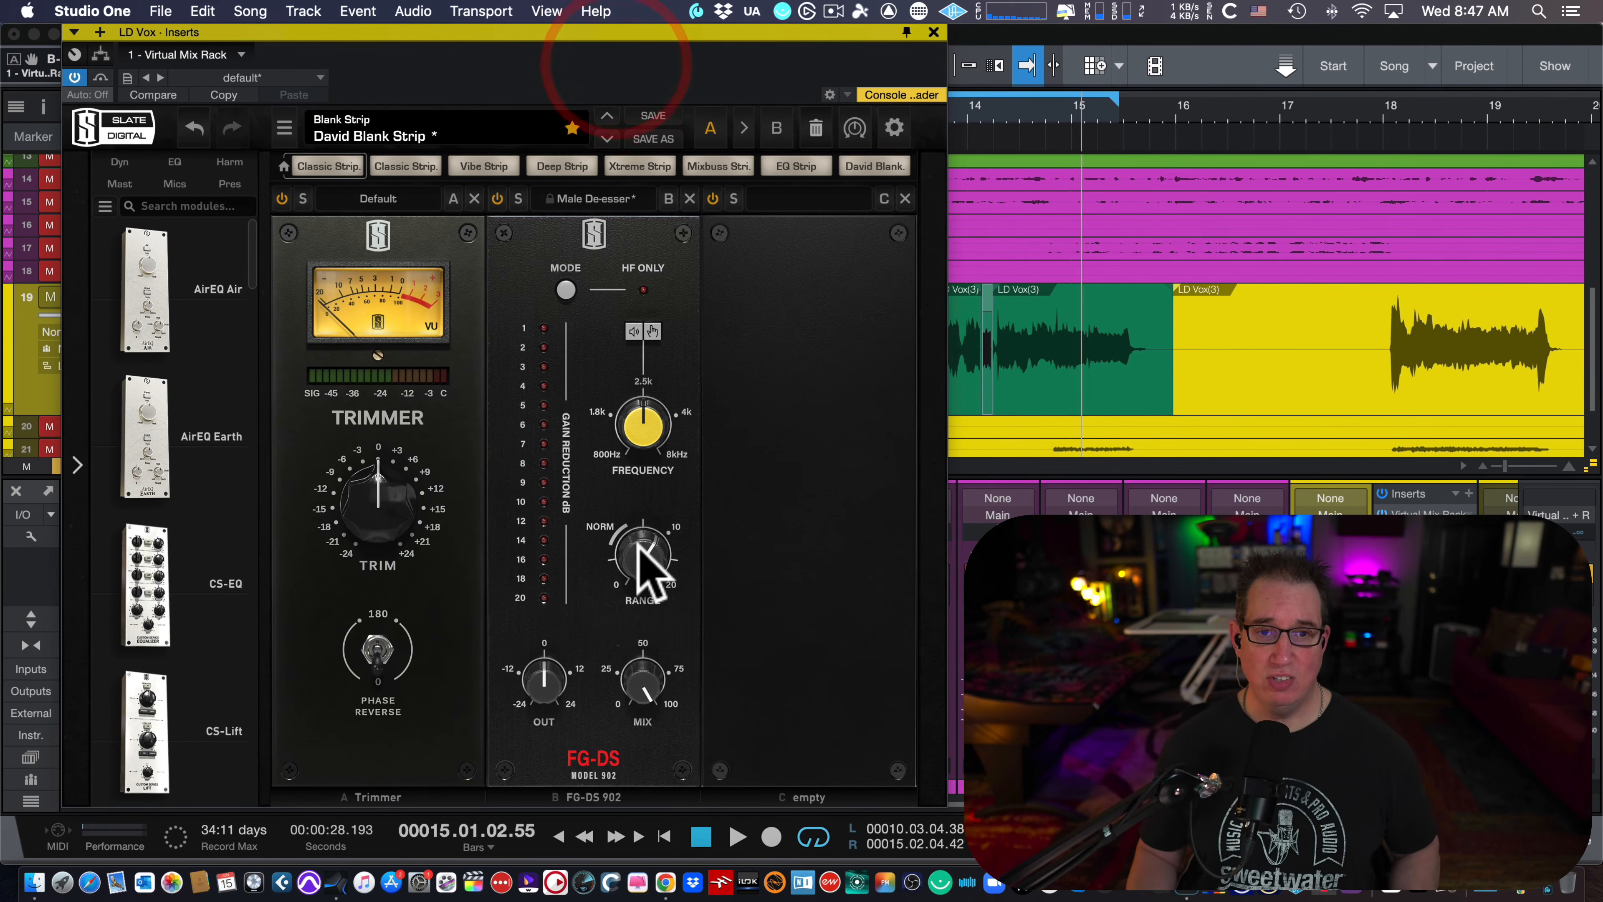
drag(625, 517, 634, 583)
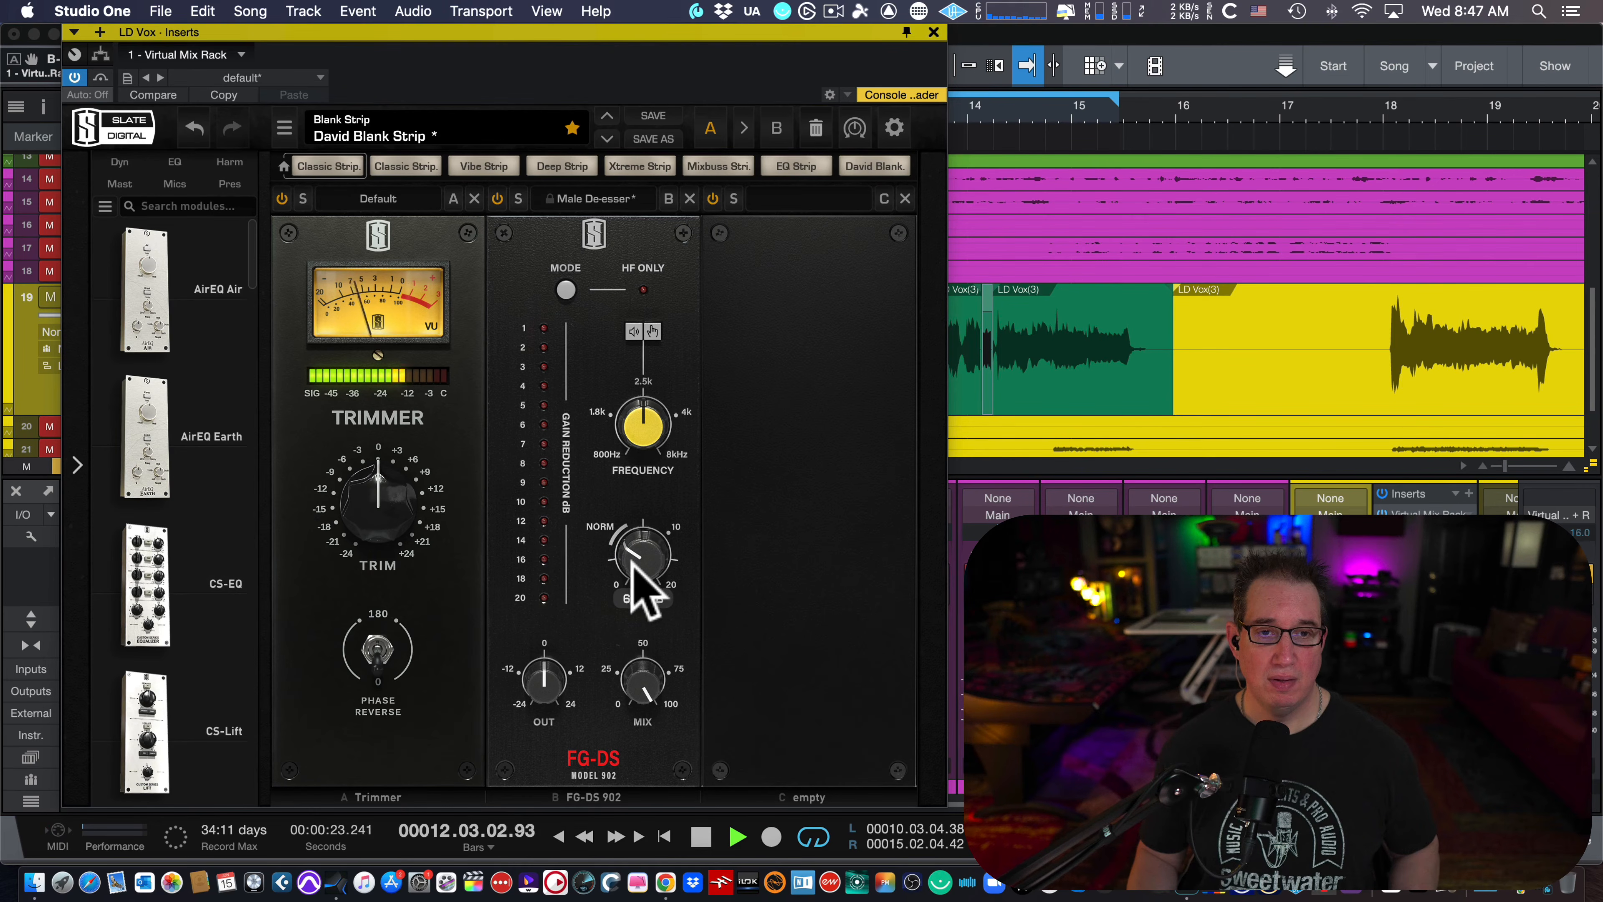
click(634, 562)
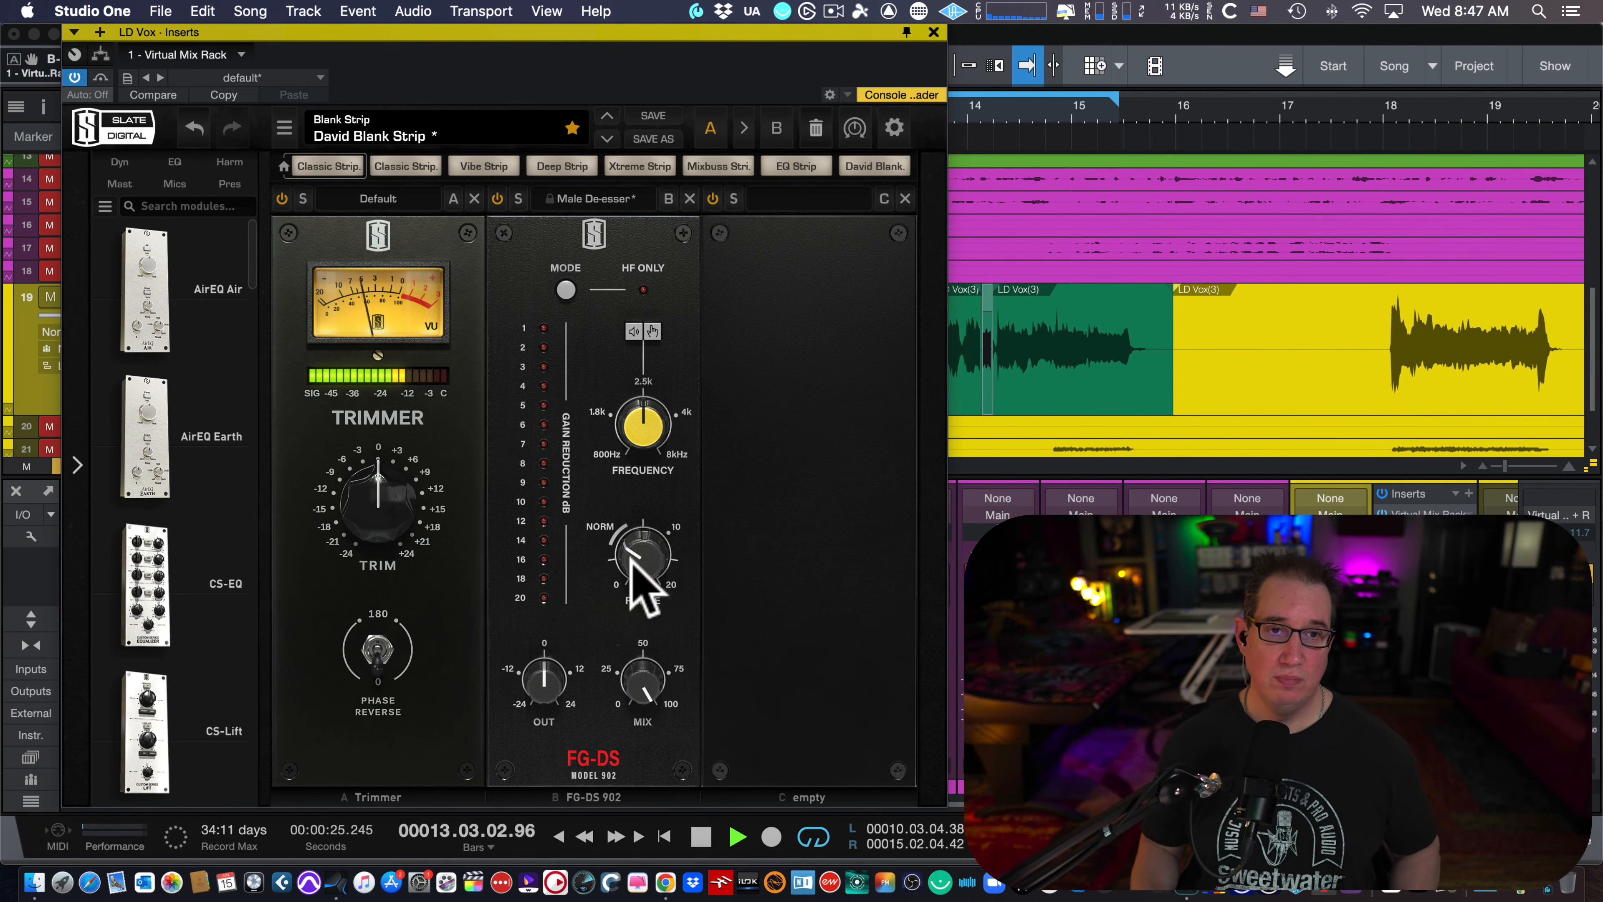
drag(674, 31, 724, 31)
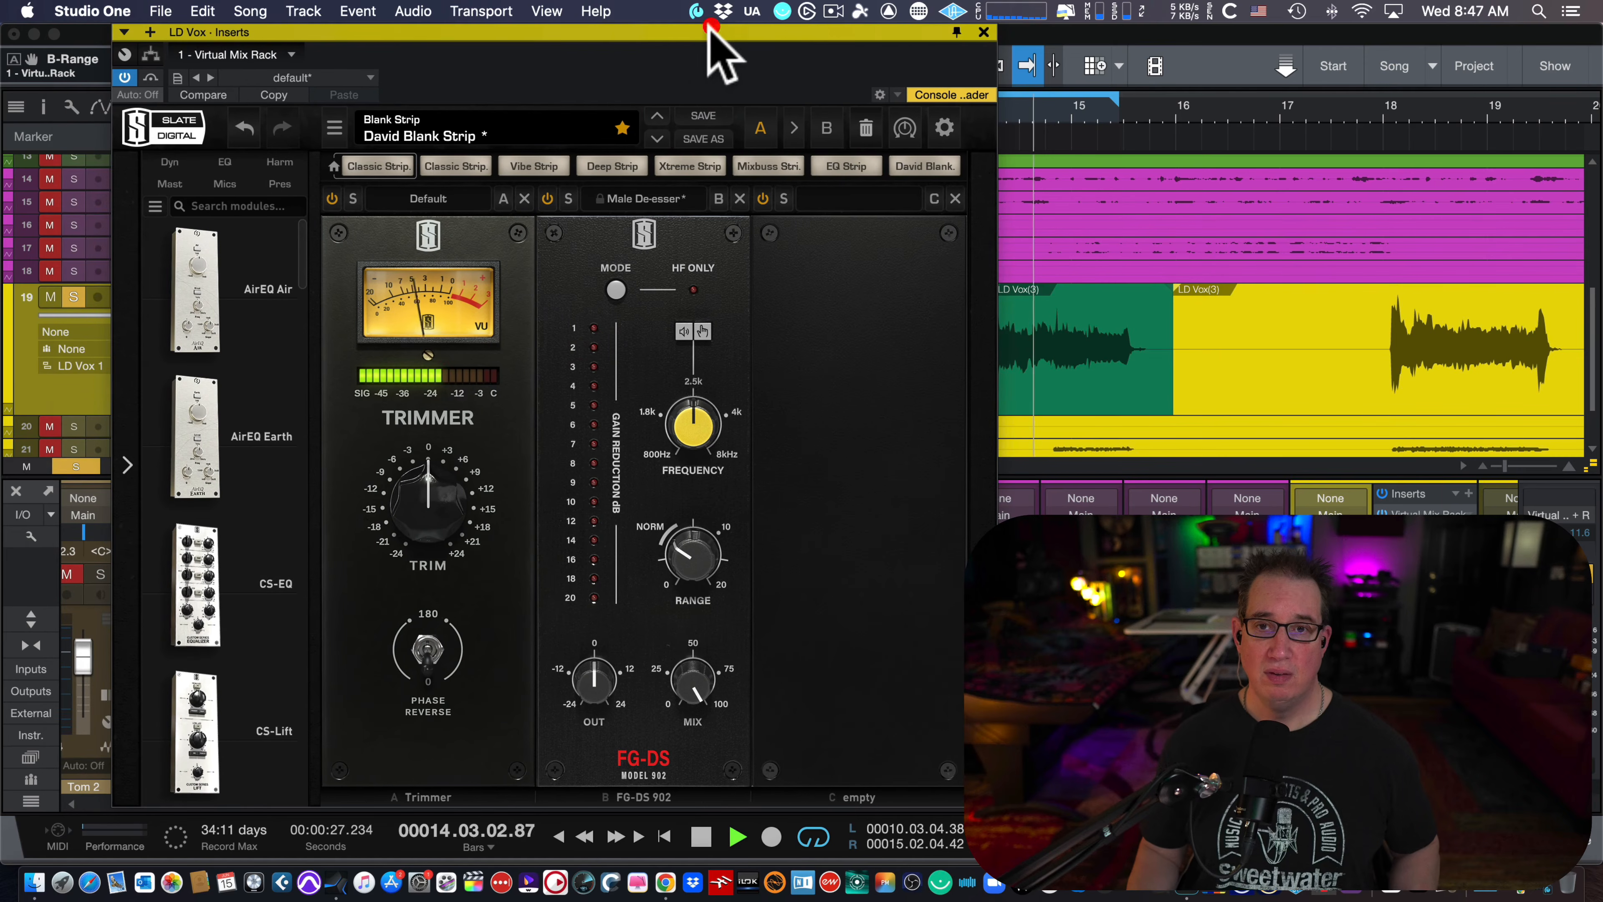
Step: Compare the vocal with the FG-DS 902 bypassed and active, and raise its Range slightly during playback before stopping
click(547, 198)
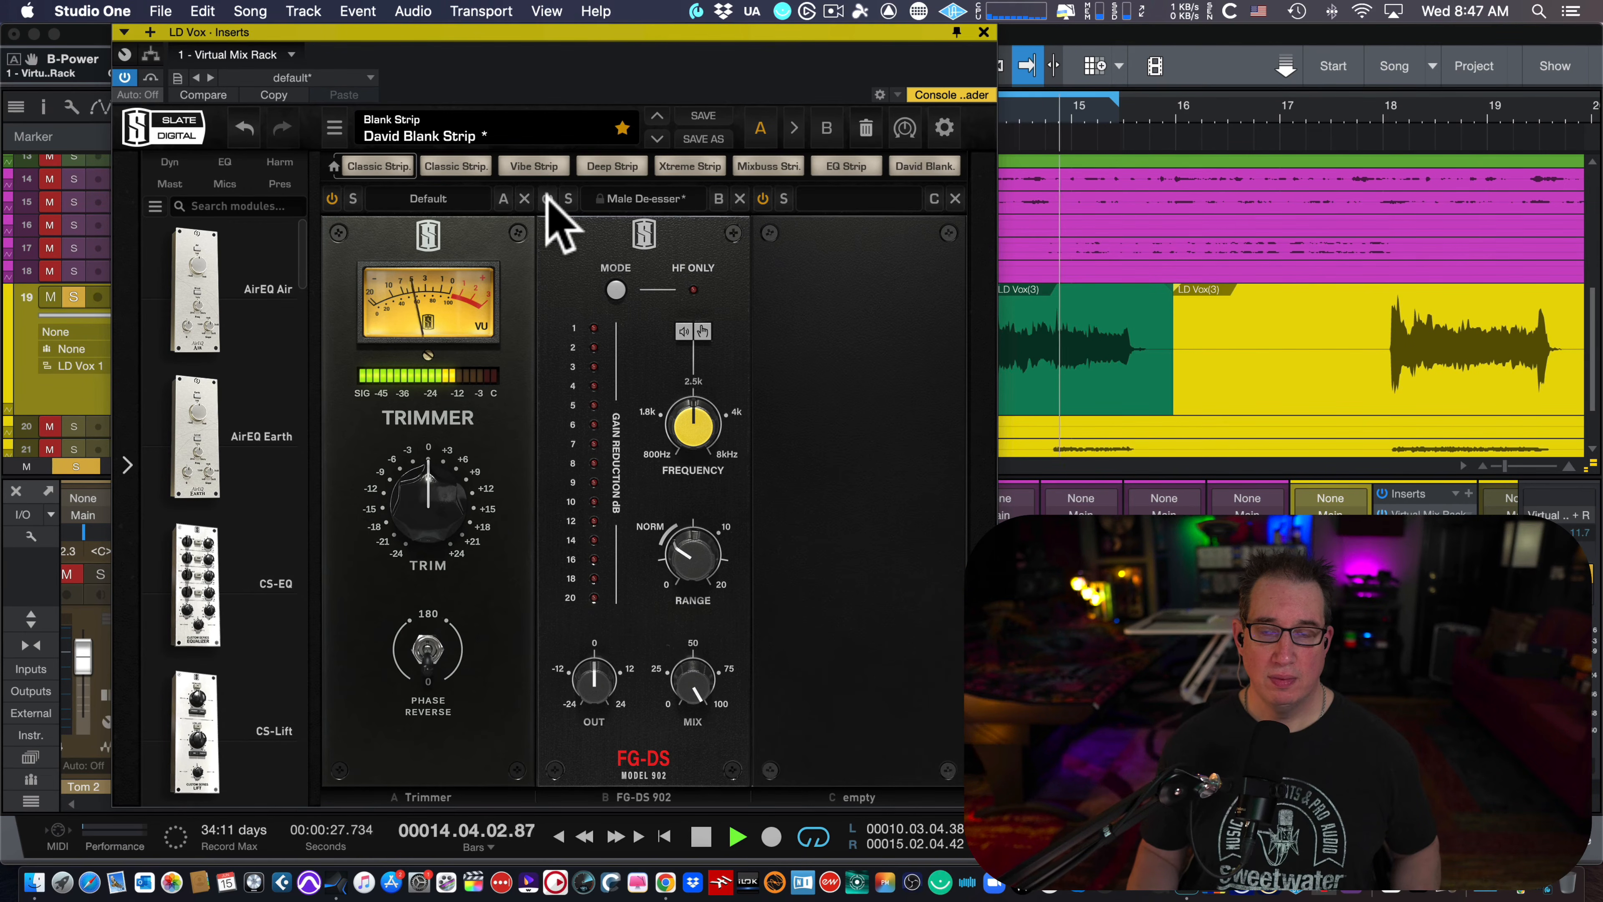
click(547, 198)
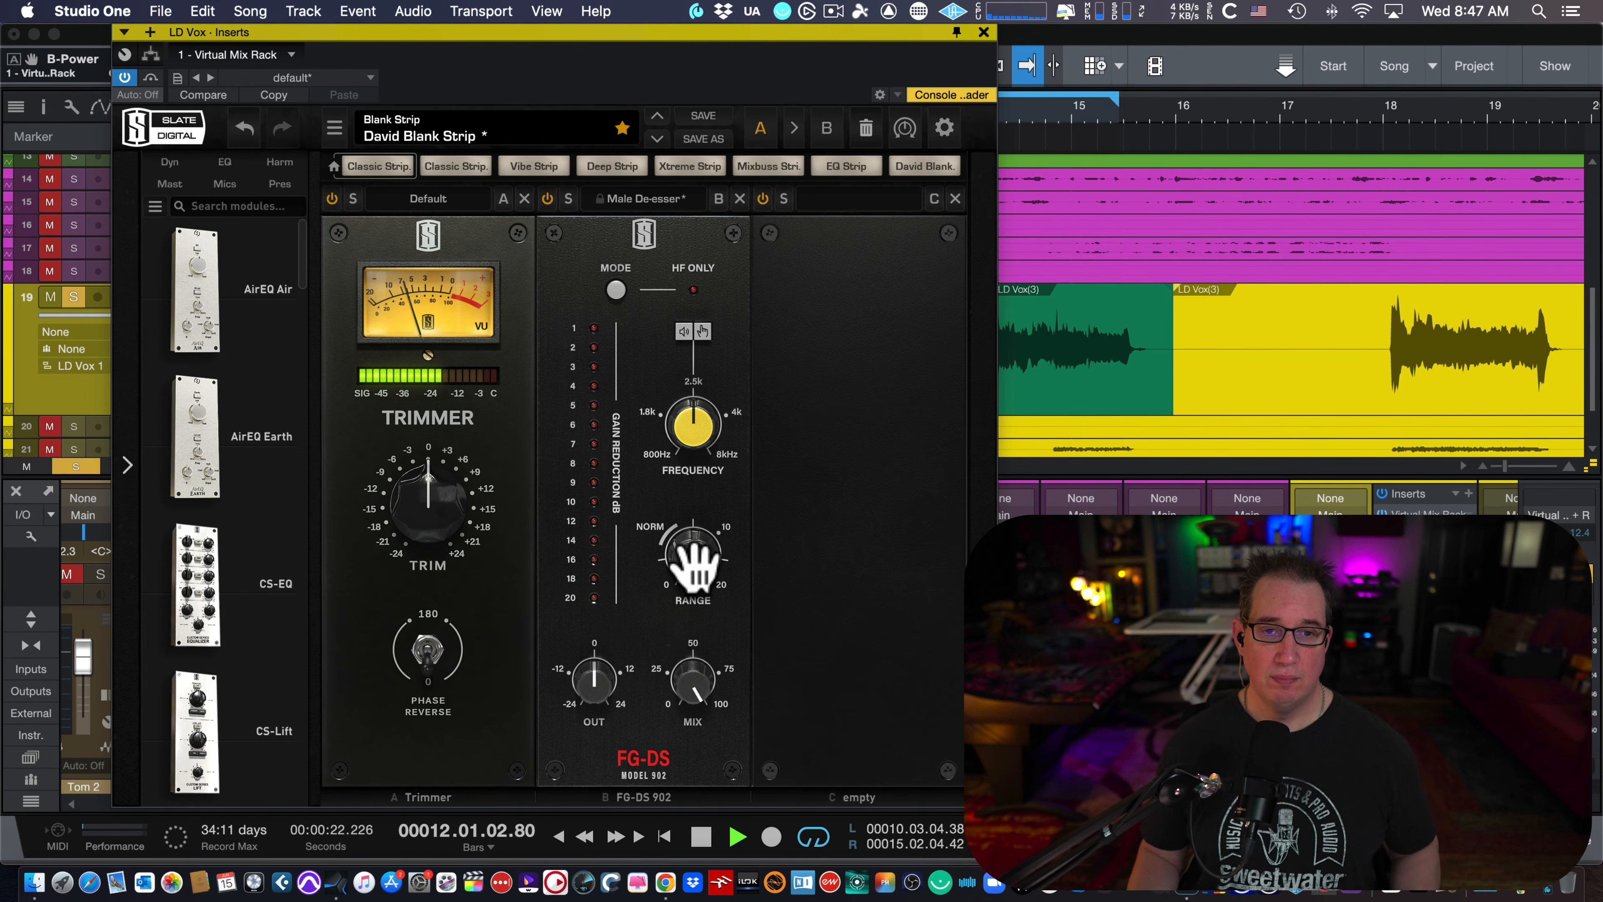
drag(693, 562, 688, 562)
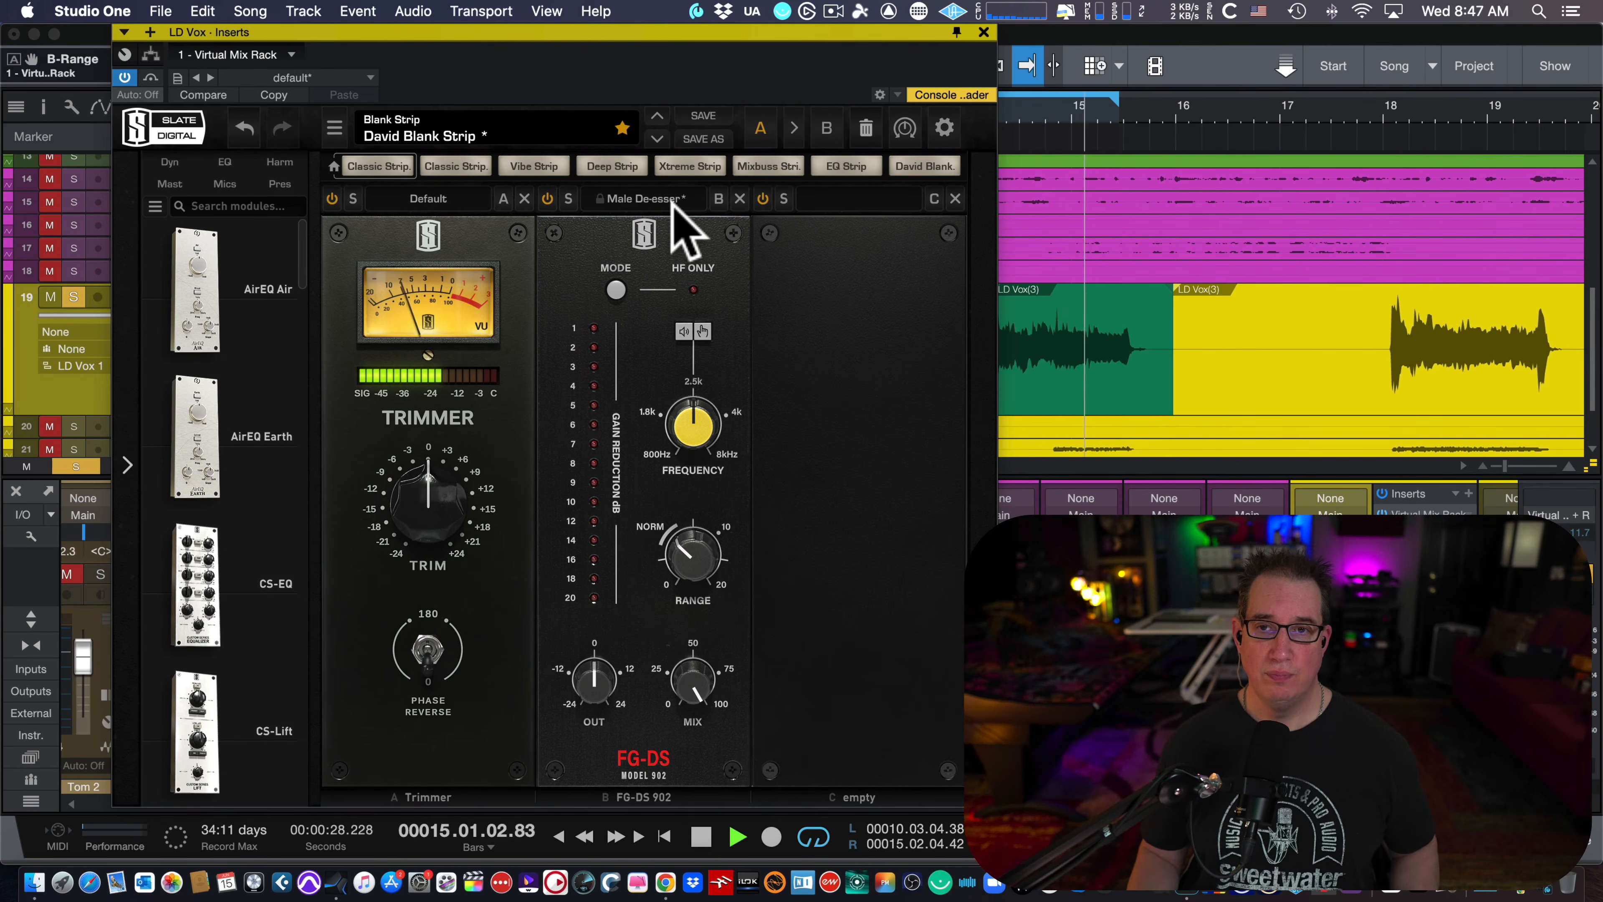
key(space)
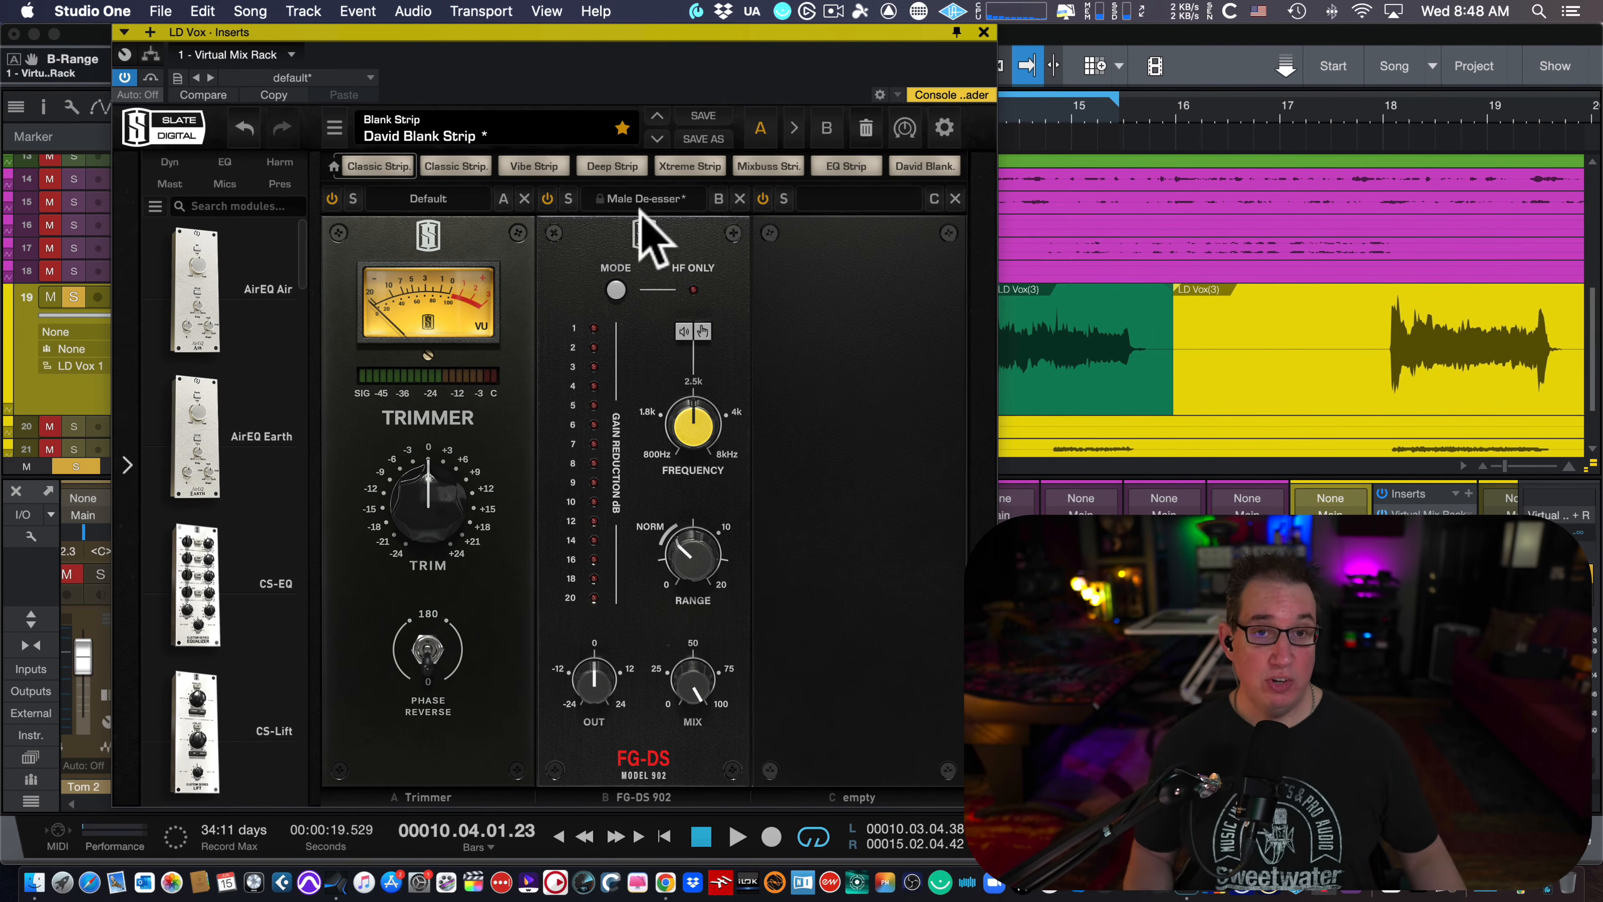
drag(612, 34, 588, 28)
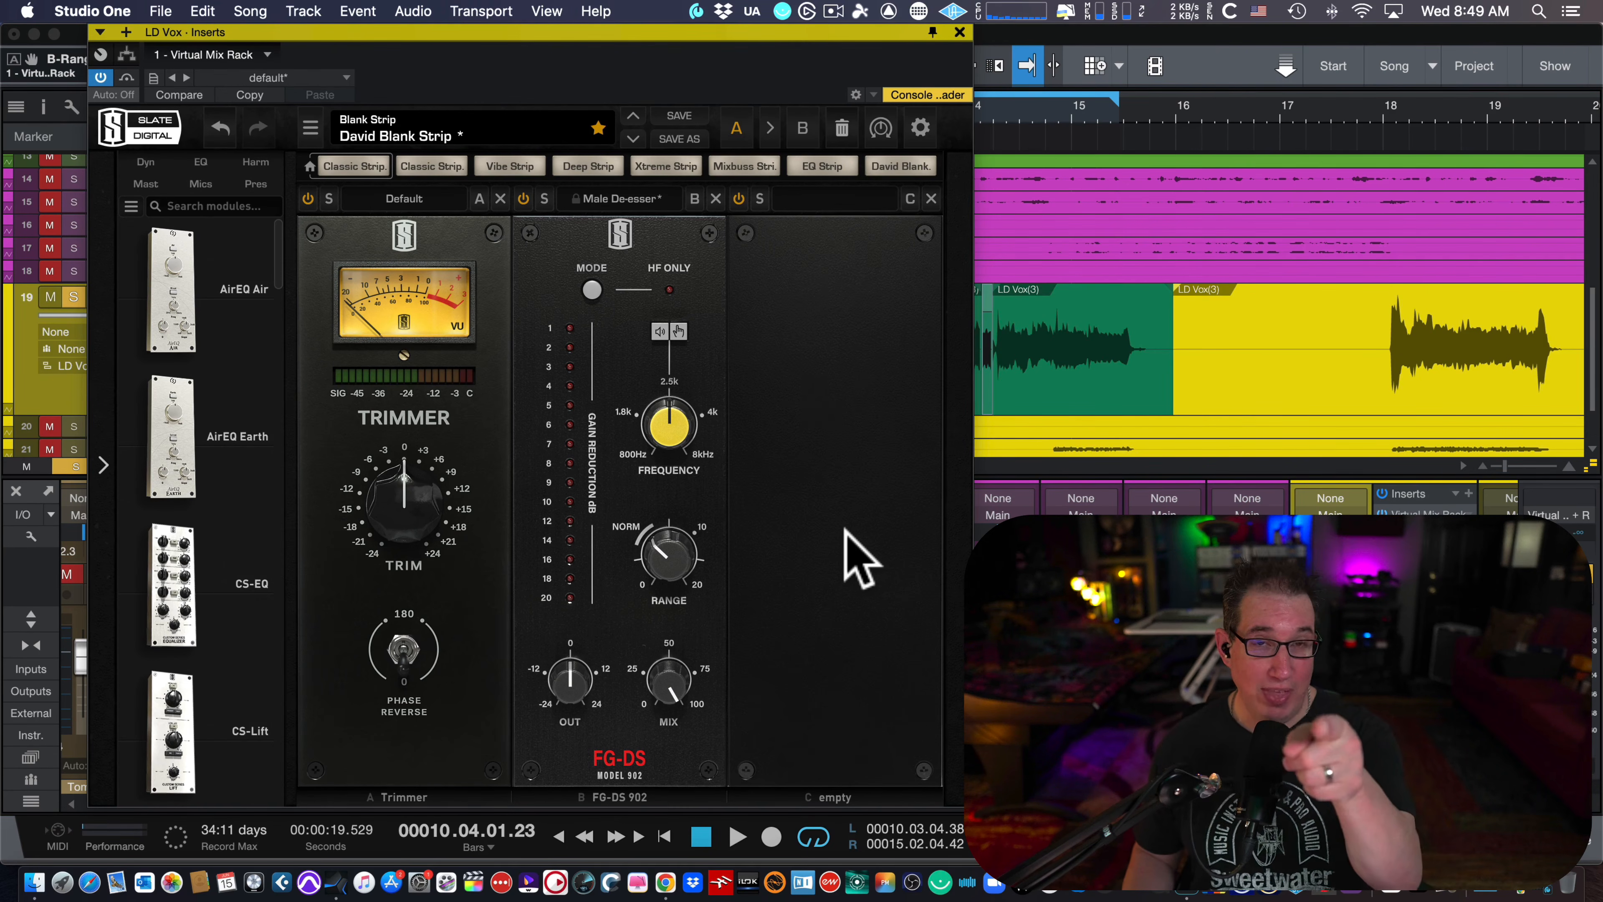
drag(509, 25, 518, 24)
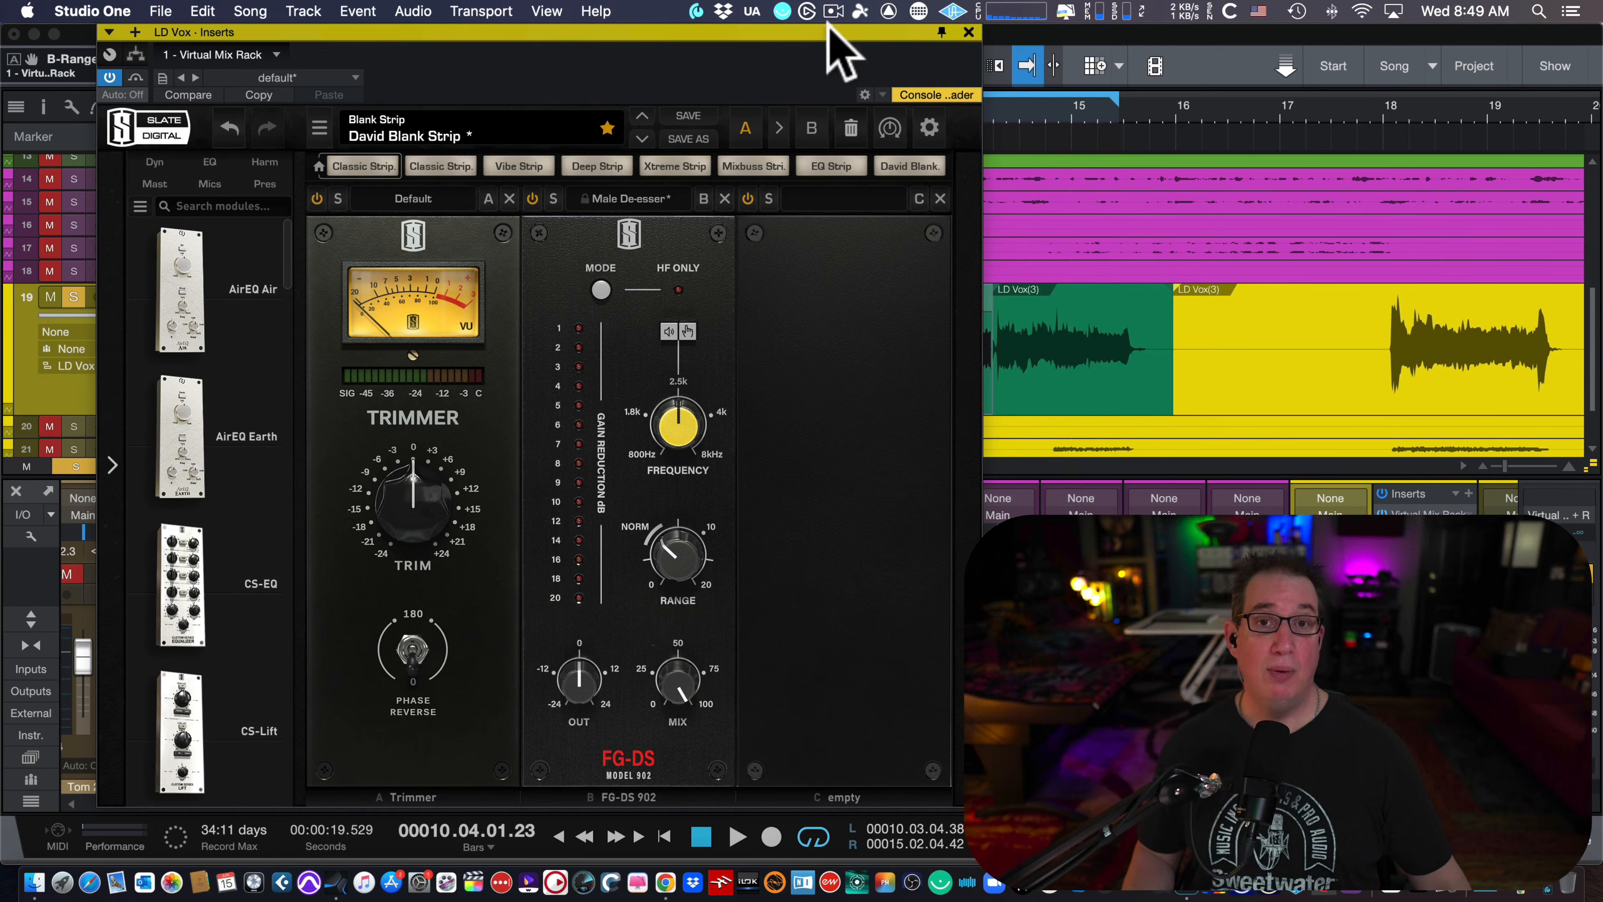
drag(692, 28, 634, 24)
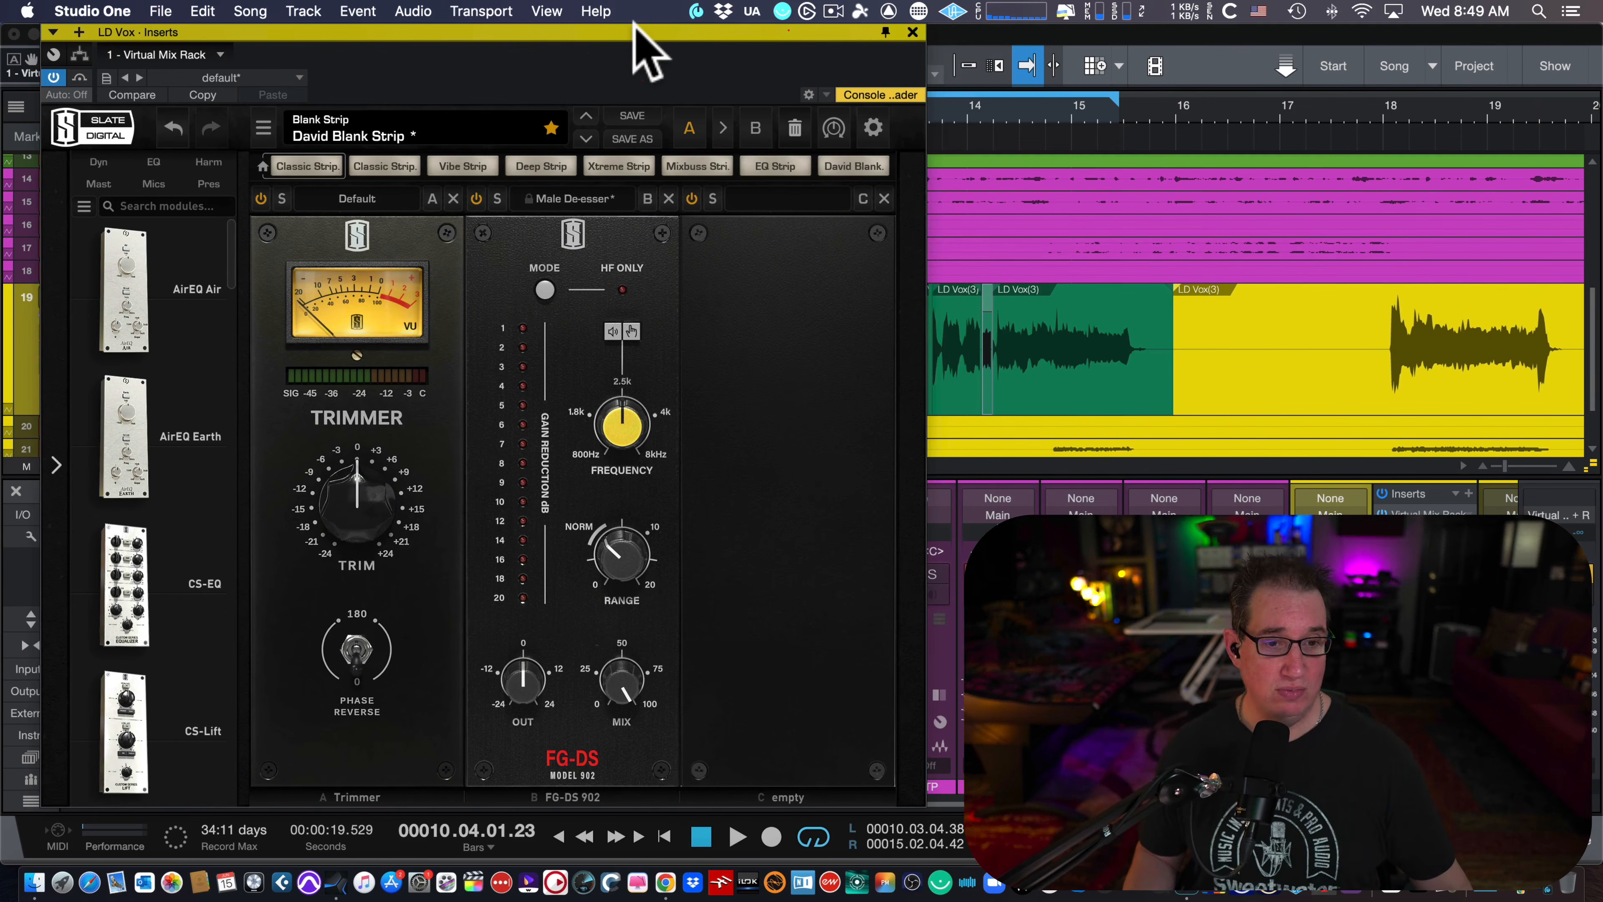